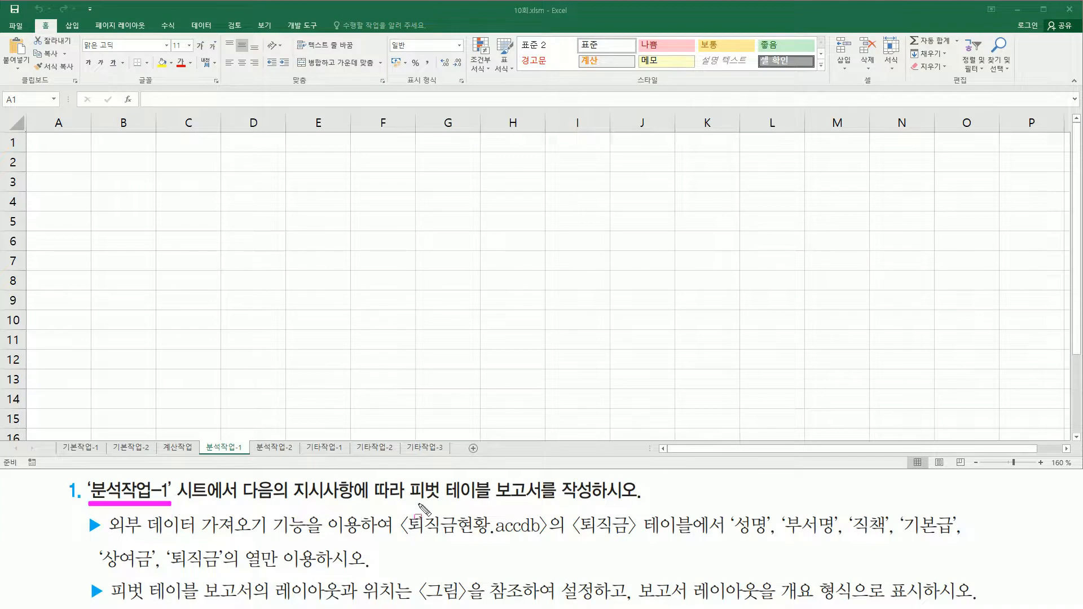
mouse_move(407, 477)
left_mouse_down()
mouse_move(427, 508)
mouse_move(597, 504)
left_mouse_up()
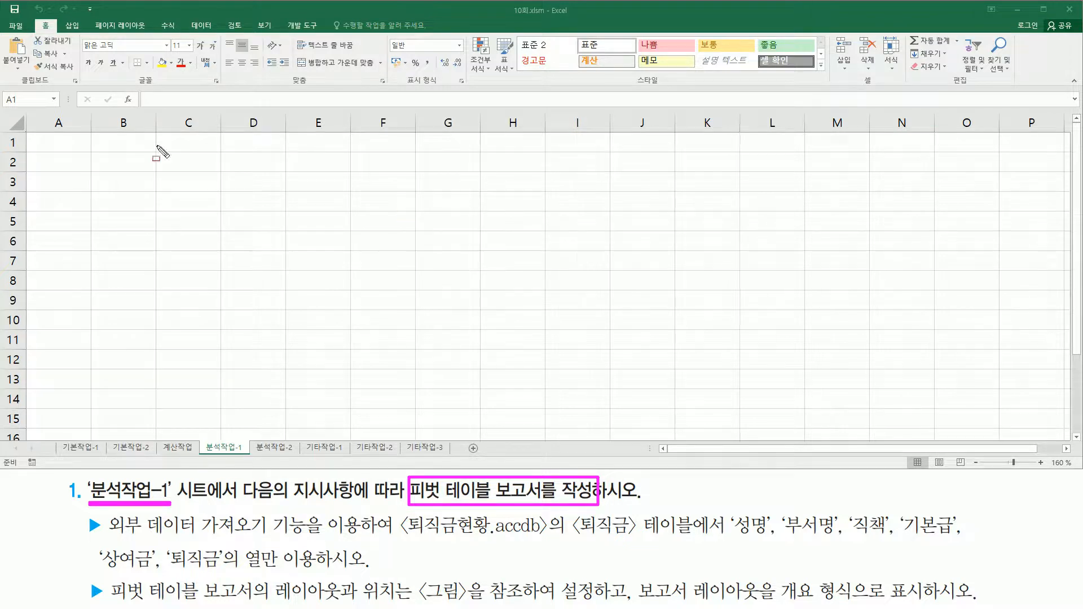
key("Escape")
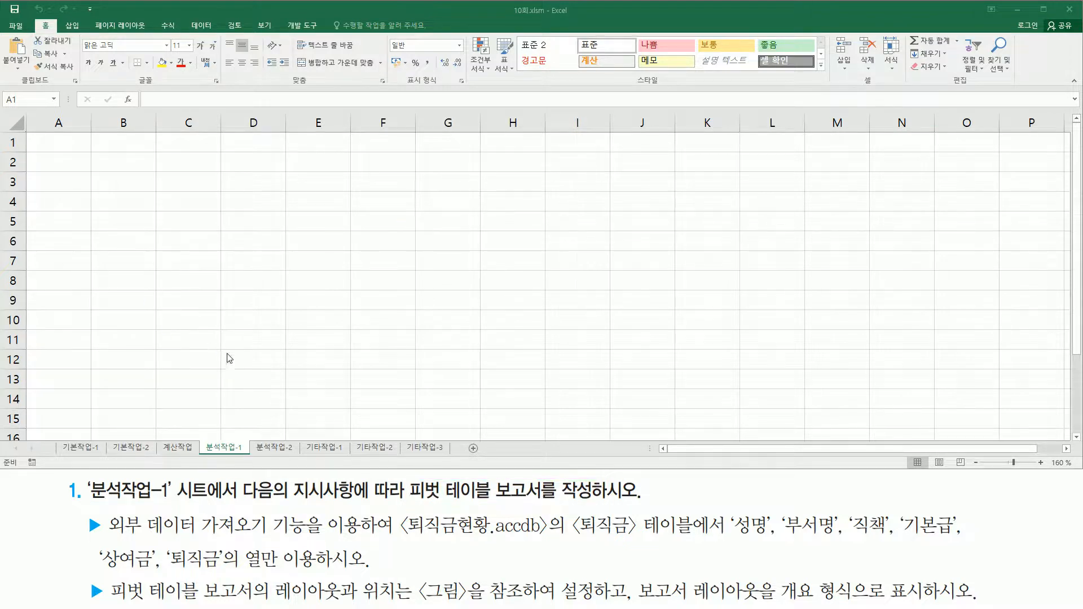
mouse_move(107, 512)
left_mouse_down()
mouse_move(125, 539)
mouse_move(552, 541)
mouse_move(546, 512)
mouse_move(648, 545)
mouse_move(712, 525)
mouse_move(699, 544)
mouse_move(963, 543)
left_mouse_up()
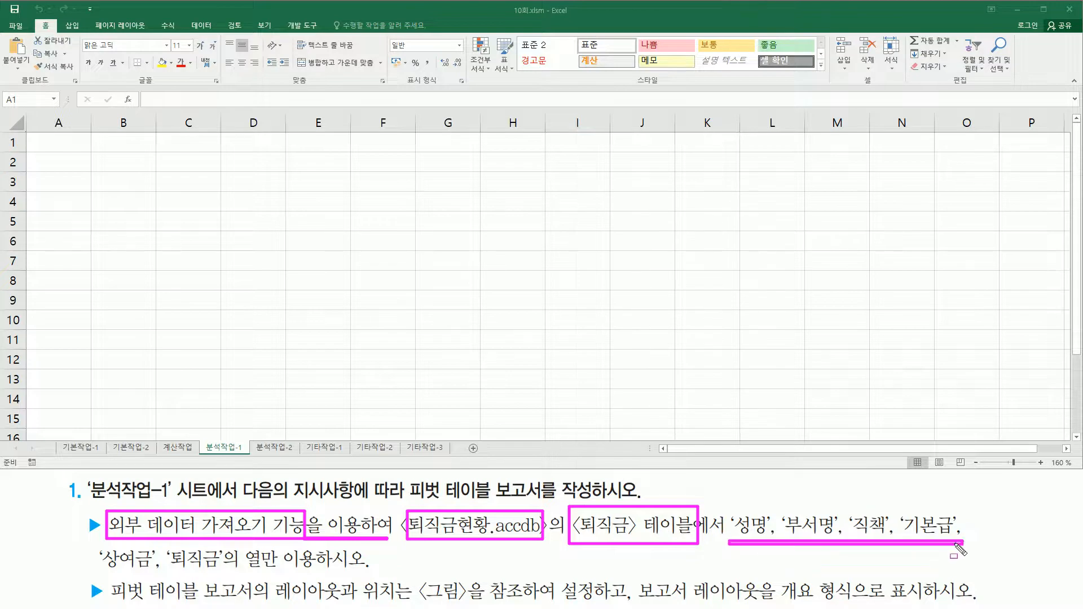
left_click_drag(104, 575, 243, 575)
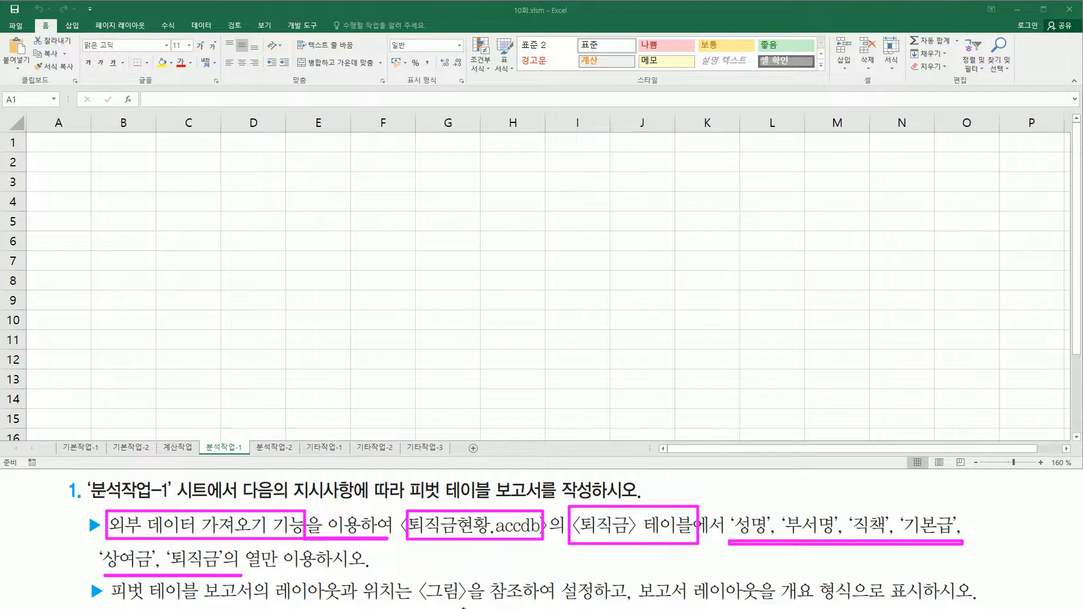
key("Escape")
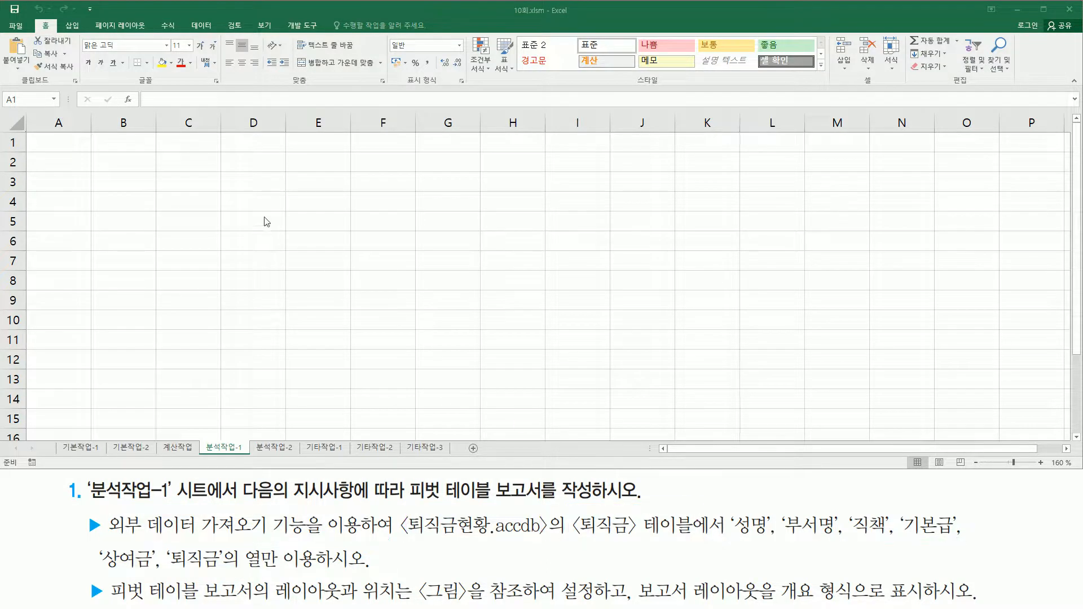
Step: Start a Microsoft Query import of external data, choosing MS Access Database* as the data source with the query wizard enabled
left_click(213, 25)
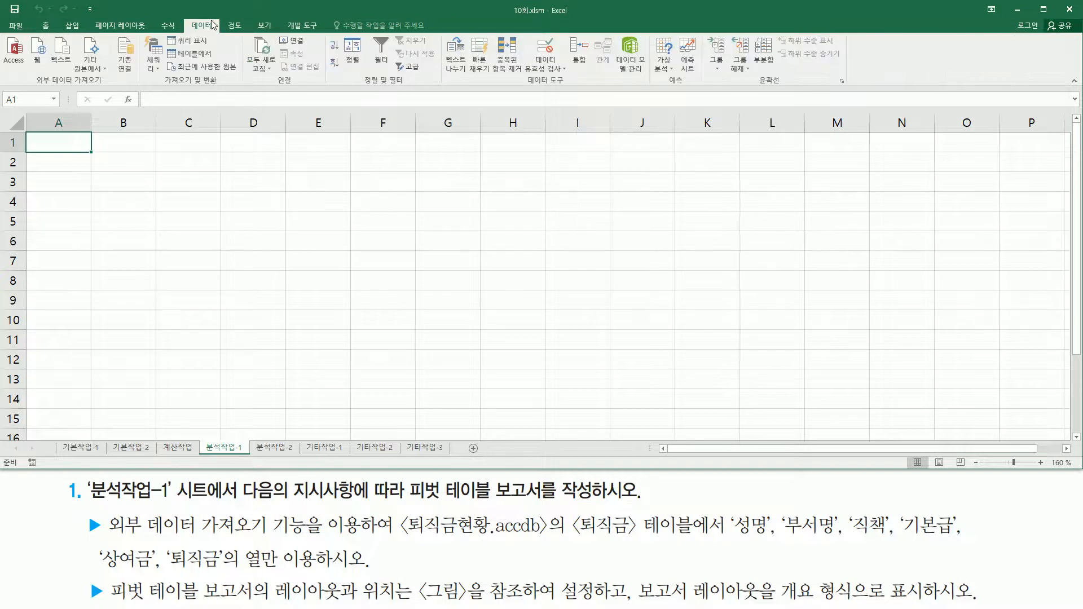
left_click_drag(35, 84, 102, 85)
key("Escape")
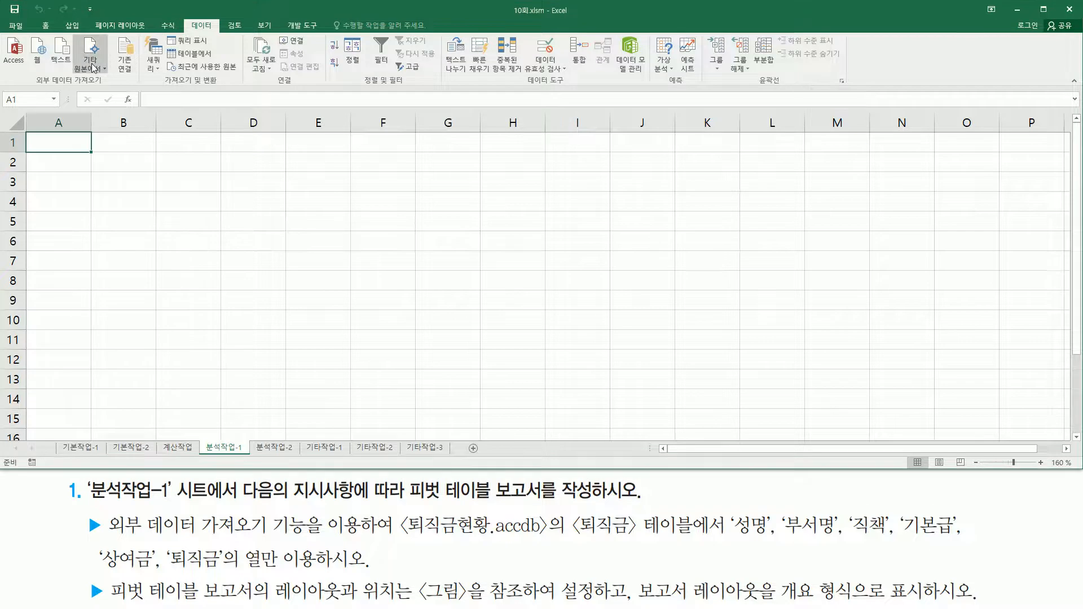
left_click(94, 69)
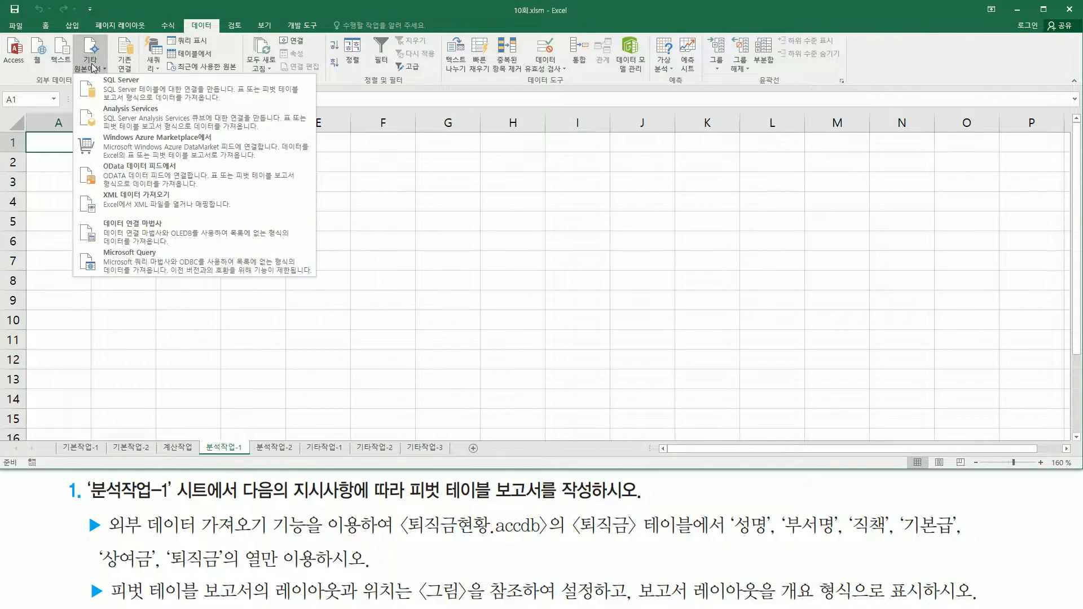
left_click(147, 267)
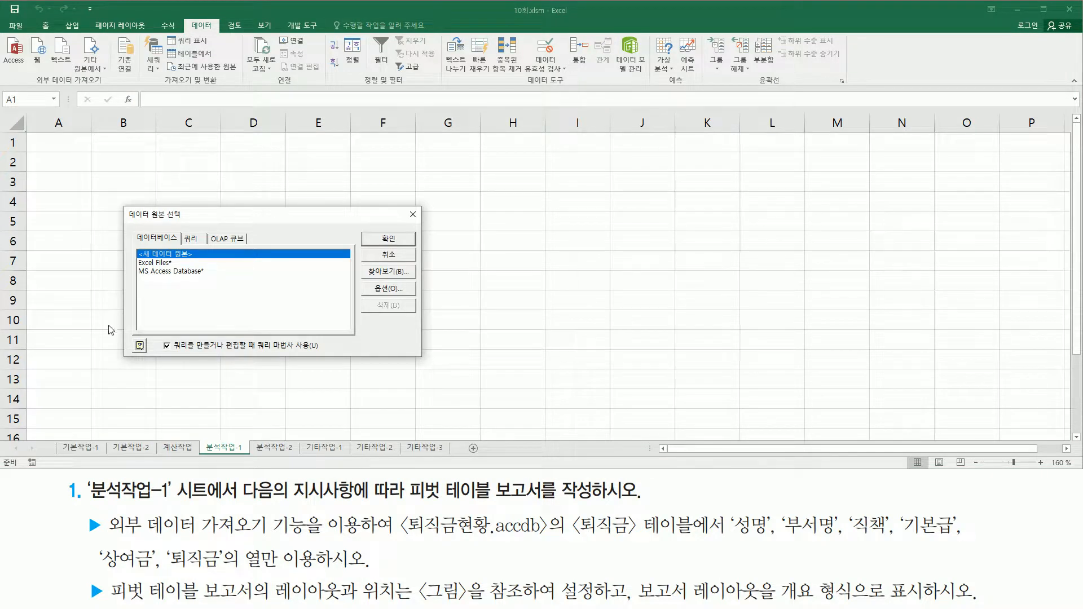
left_click(153, 272)
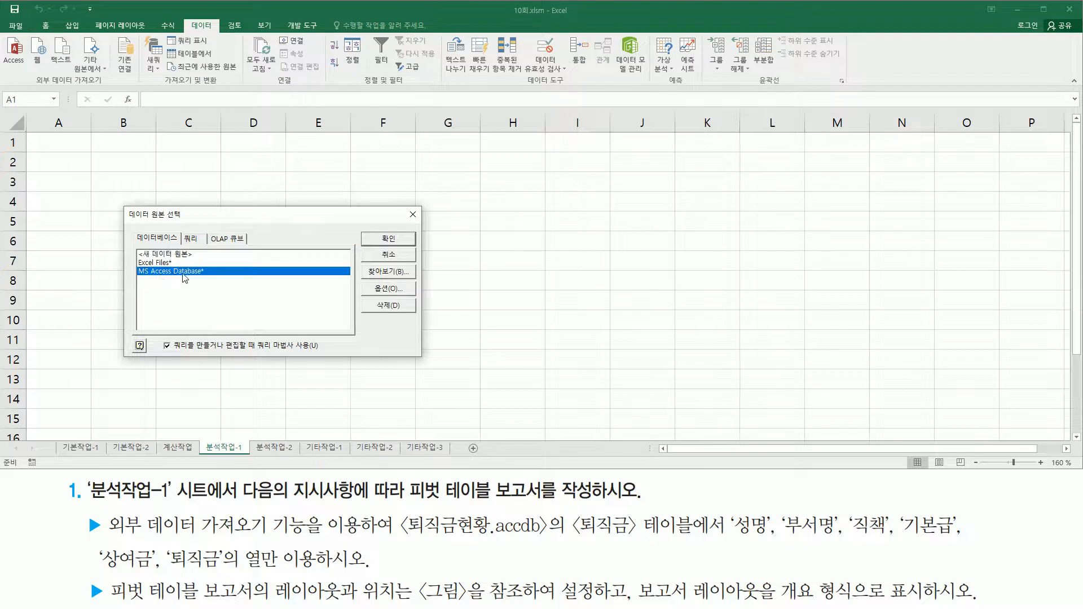
left_click_drag(133, 263, 212, 283)
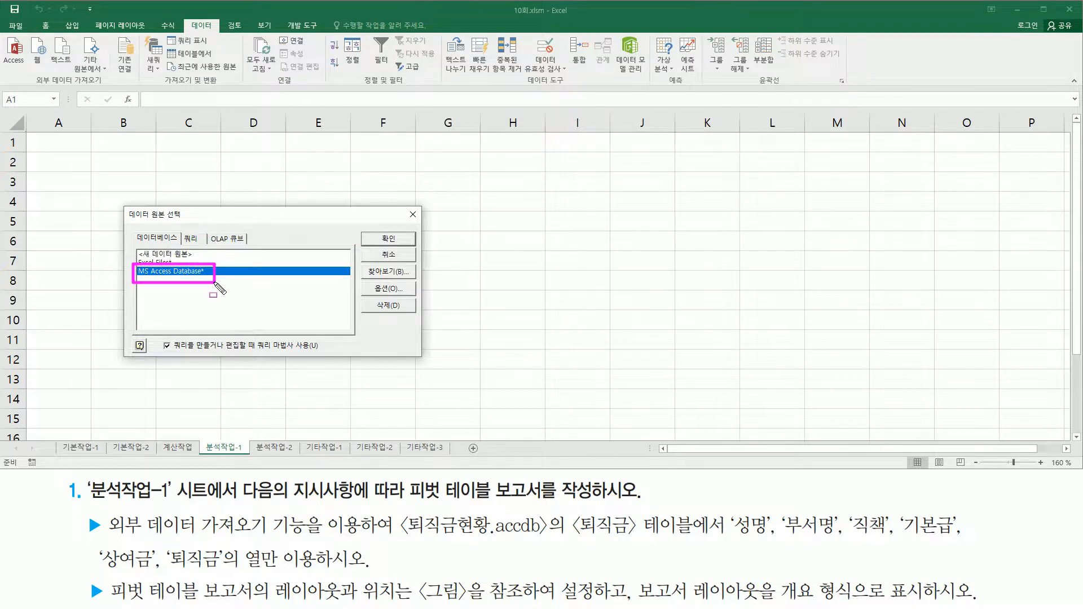
mouse_move(255, 334)
left_mouse_down()
mouse_move(265, 358)
mouse_move(326, 354)
left_mouse_up()
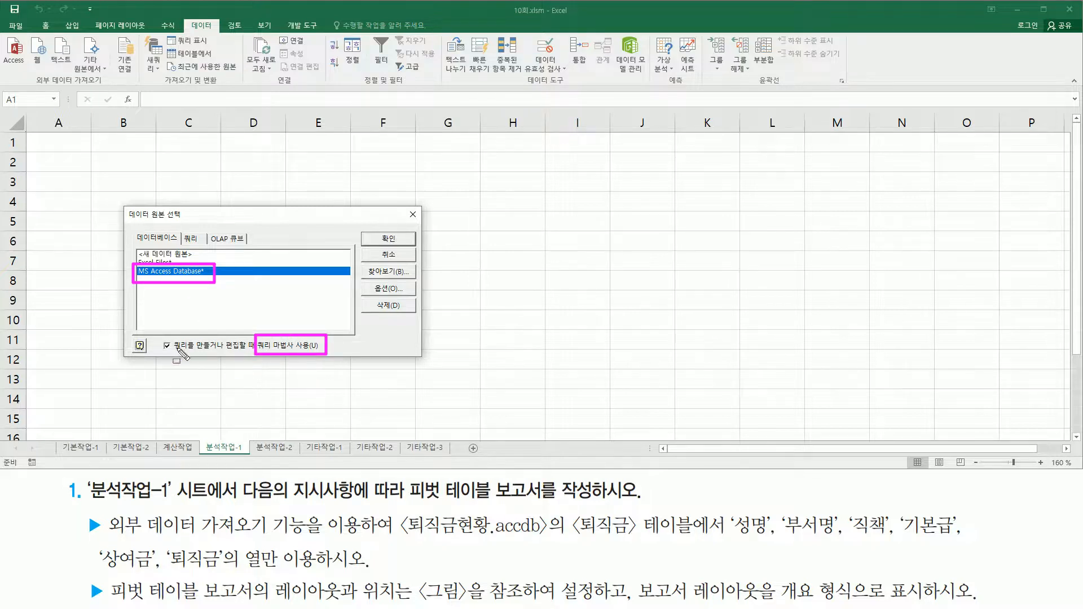
left_click_drag(161, 352, 173, 352)
left_click_drag(373, 226, 406, 249)
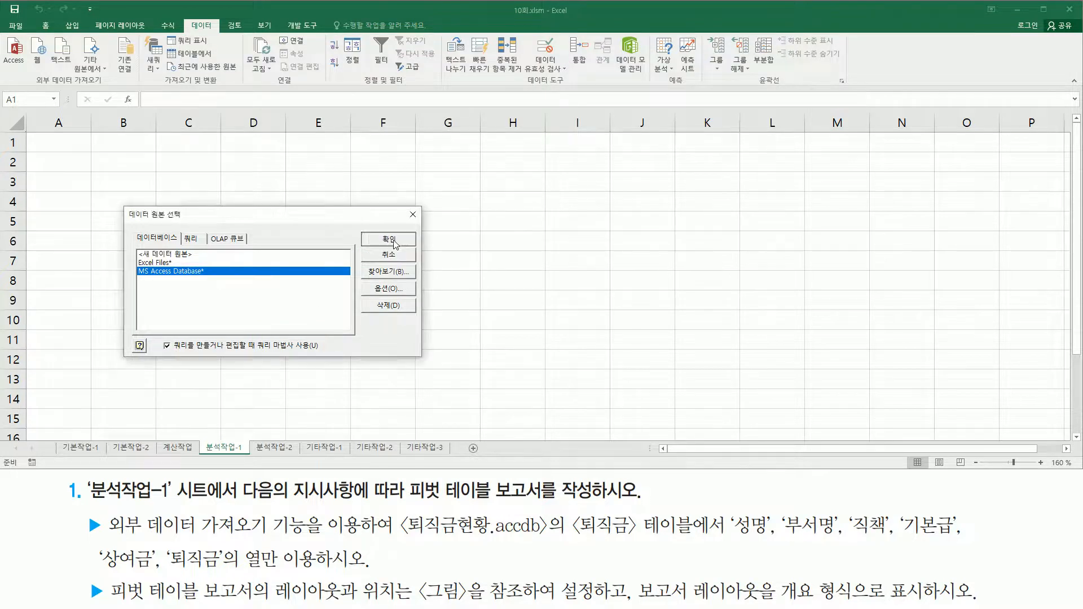
left_click(390, 240)
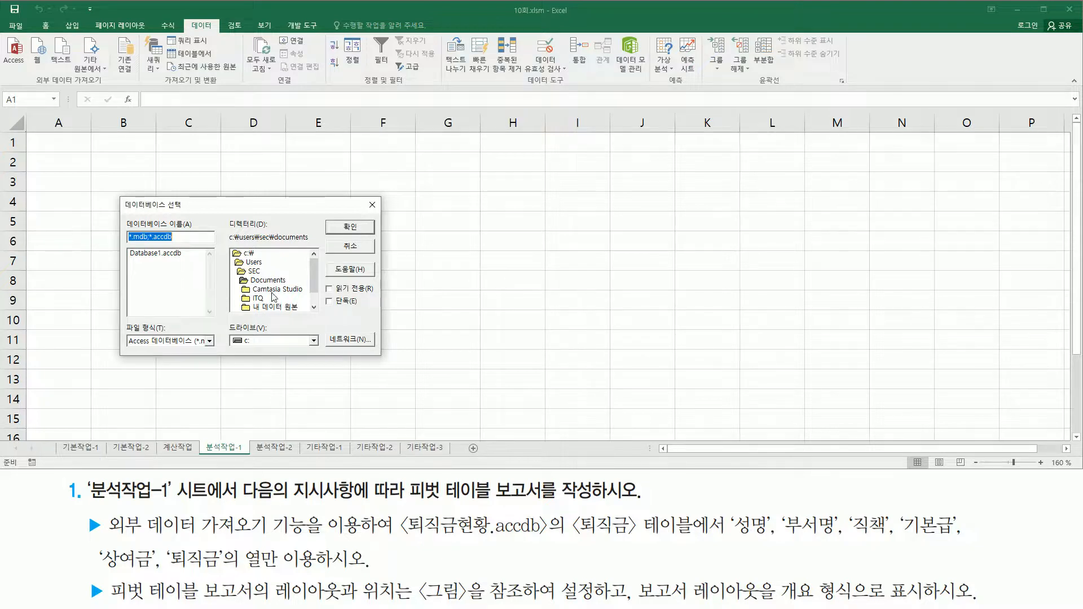
Step: Browse the database selection to the folder 길벗컴활1급, 01 엑셀, 03 기본모의고사 on drive C
left_click_drag(401, 542, 546, 541)
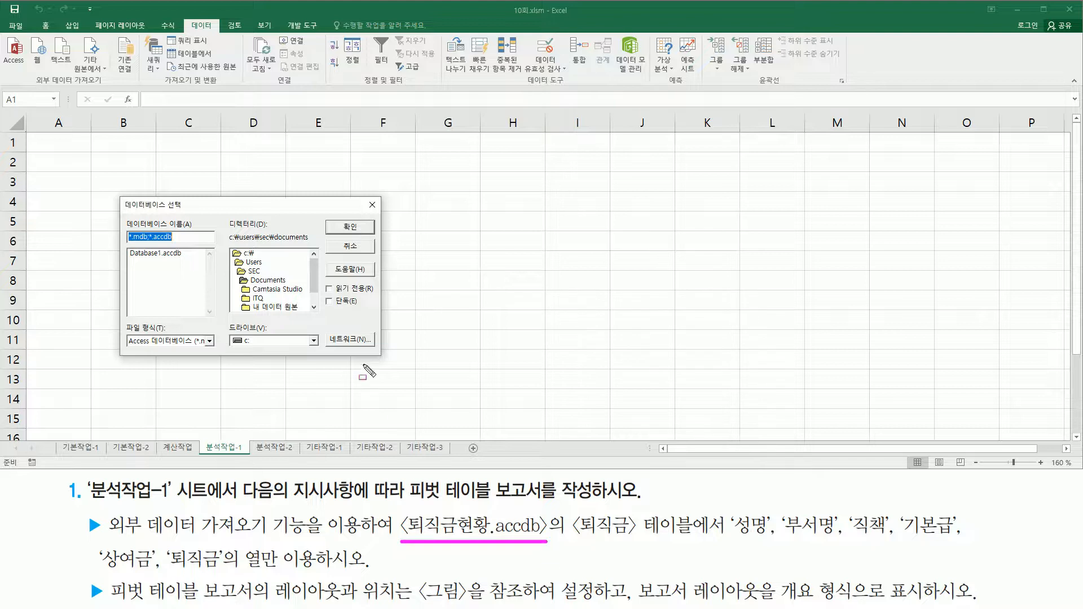
double_click(249, 254)
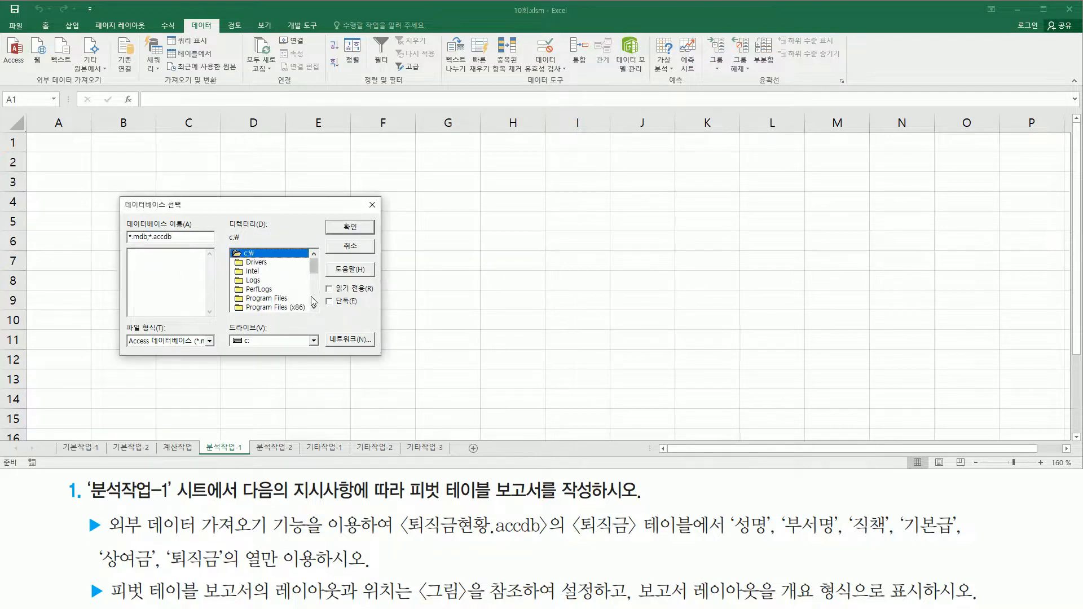
scroll(282, 280, "down", 6)
left_click(276, 280)
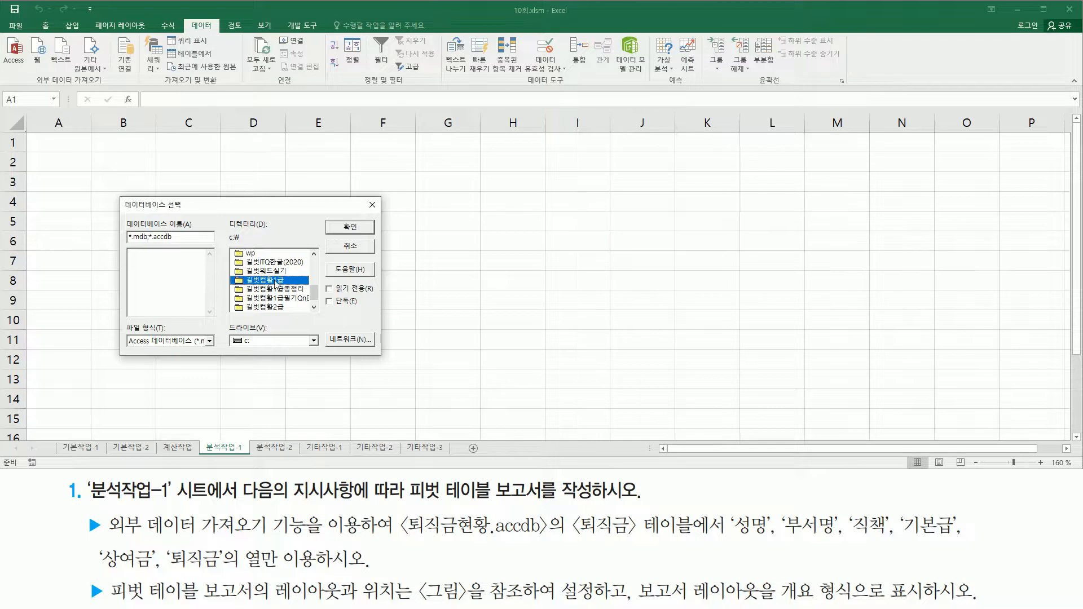
double_click(280, 281)
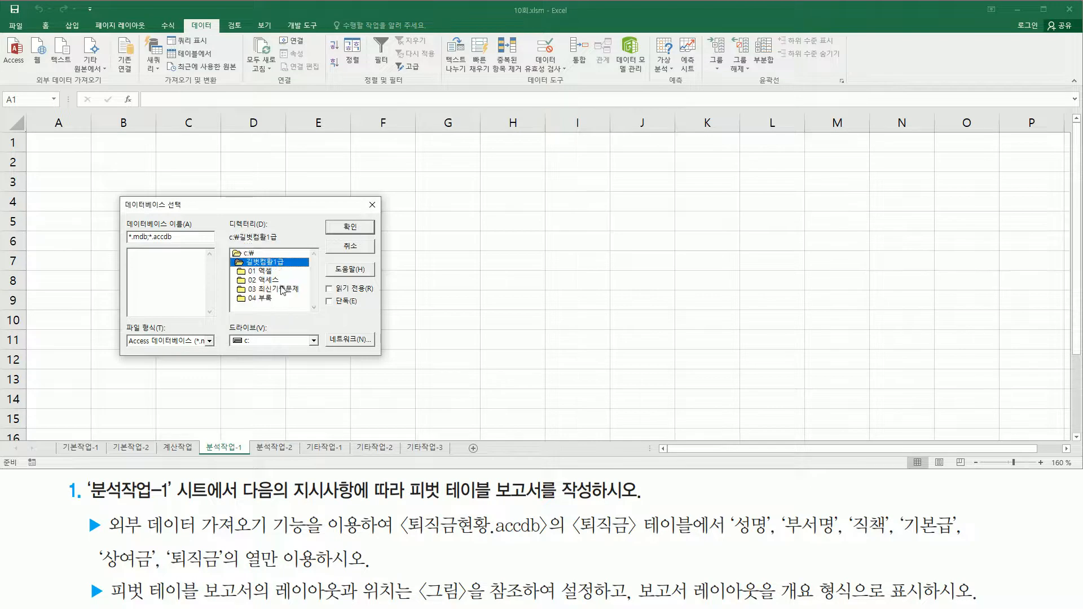
left_click(269, 272)
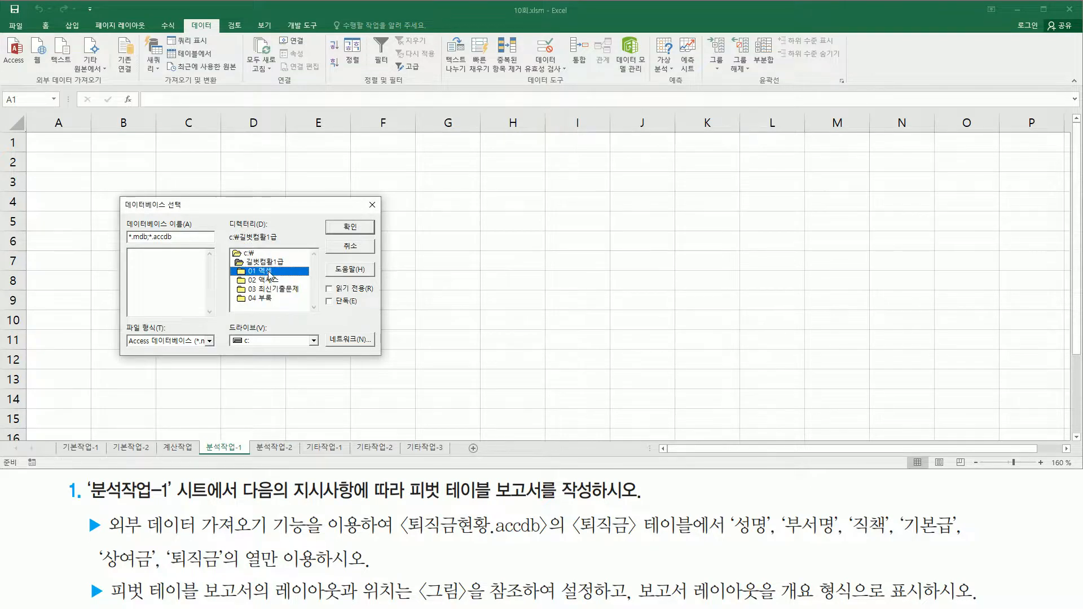
double_click(269, 271)
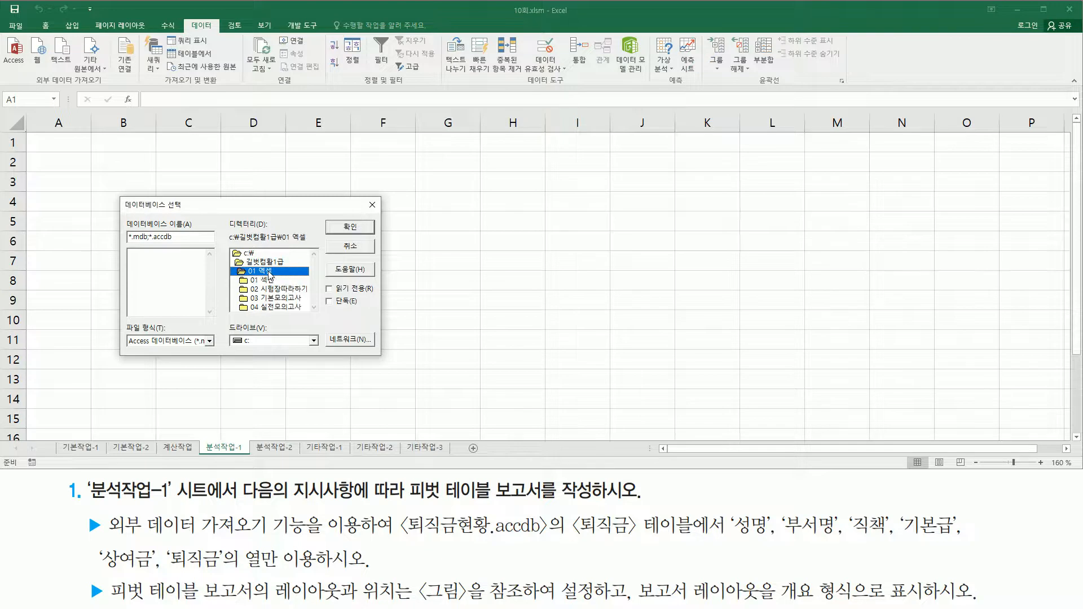
left_click(284, 298)
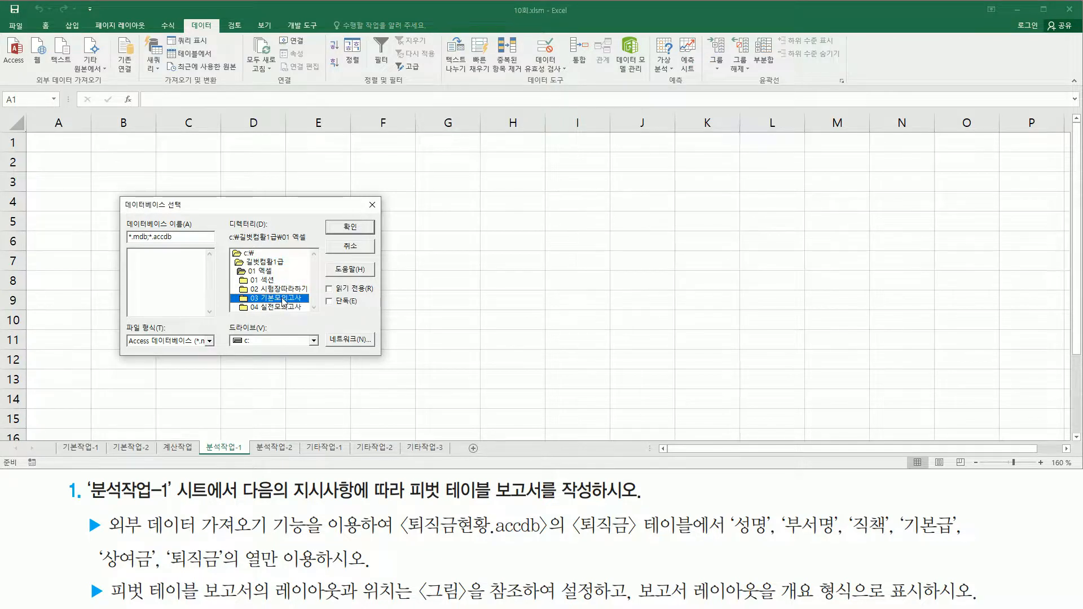
double_click(283, 298)
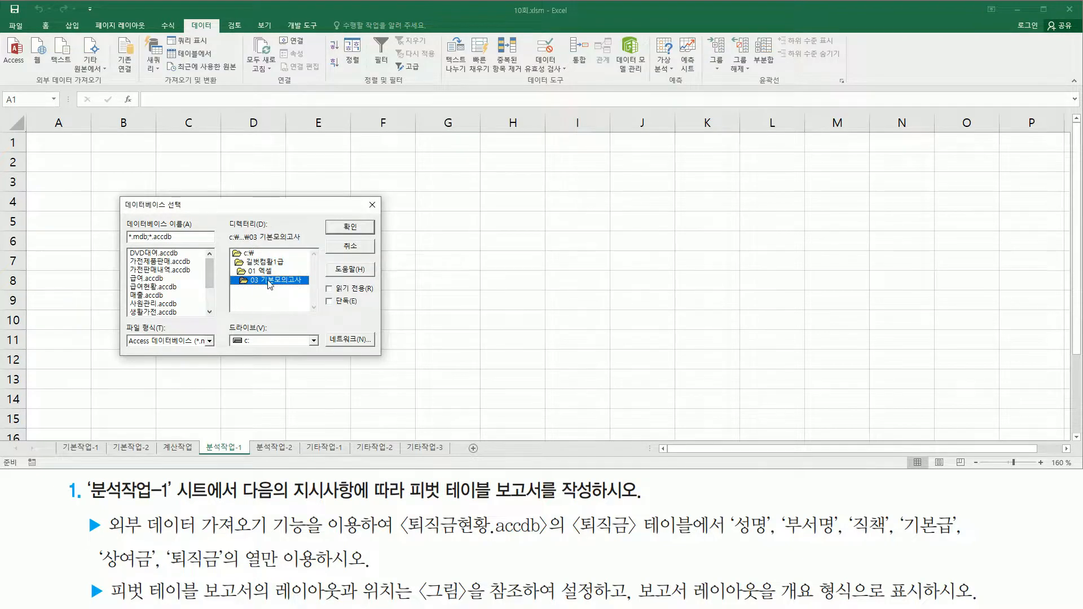
Step: Choose 퇴직금현황.accdb as the source database and confirm the selection
left_click_drag(211, 266, 225, 319)
left_click_drag(422, 539, 549, 542)
key("Escape")
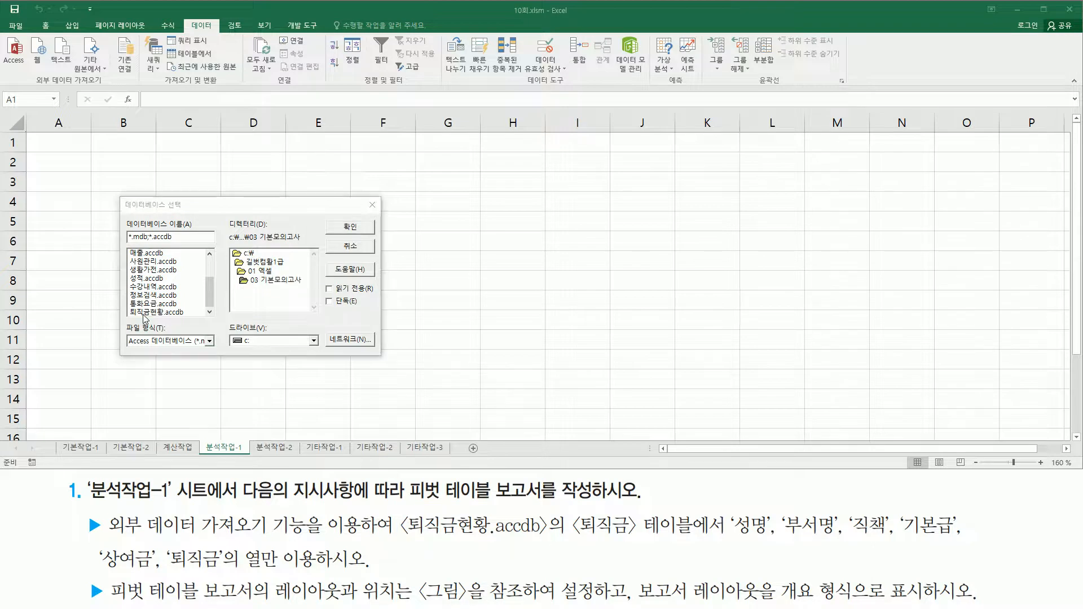
left_click(152, 313)
mouse_move(127, 305)
left_mouse_down()
mouse_move(143, 327)
mouse_move(206, 326)
left_mouse_up()
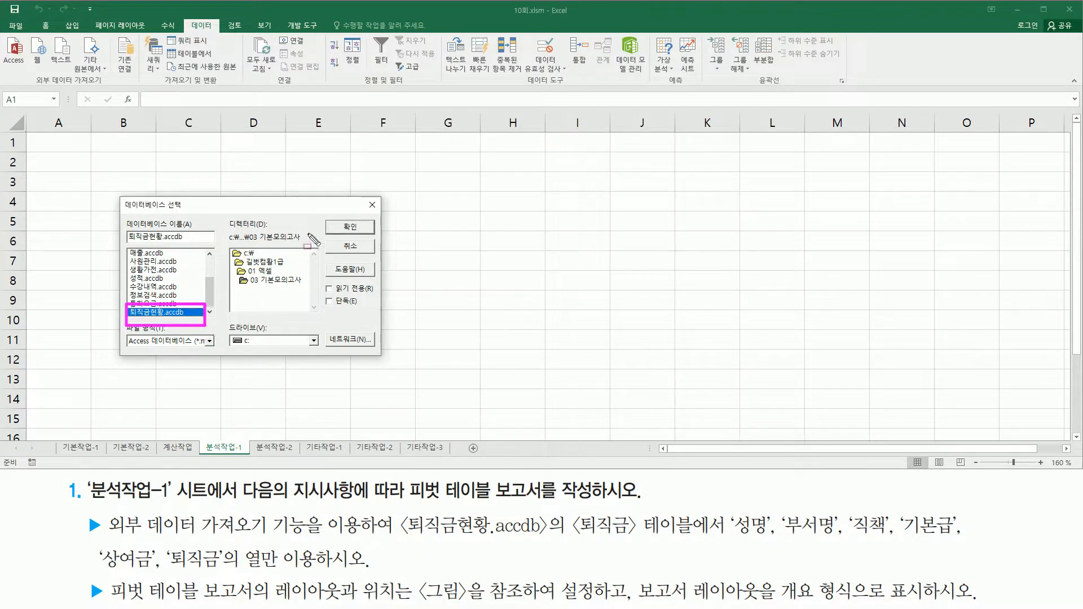
left_click_drag(324, 219, 375, 234)
left_click(352, 227)
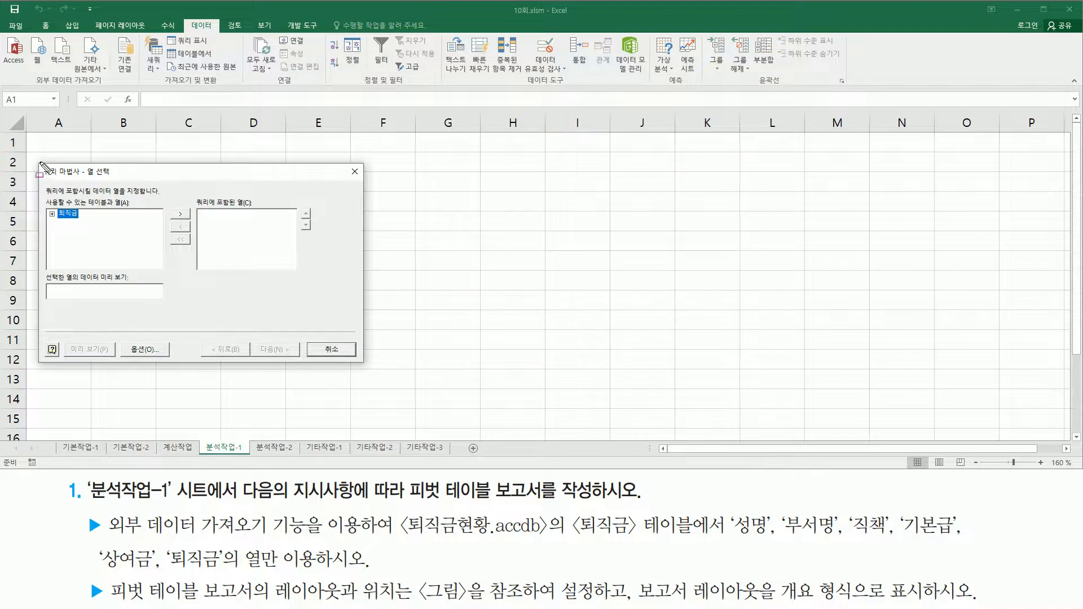
Step: Expand the 퇴직금 table in the query wizard to list its columns
mouse_move(40, 161)
left_mouse_down()
mouse_move(269, 356)
mouse_move(365, 365)
left_mouse_up()
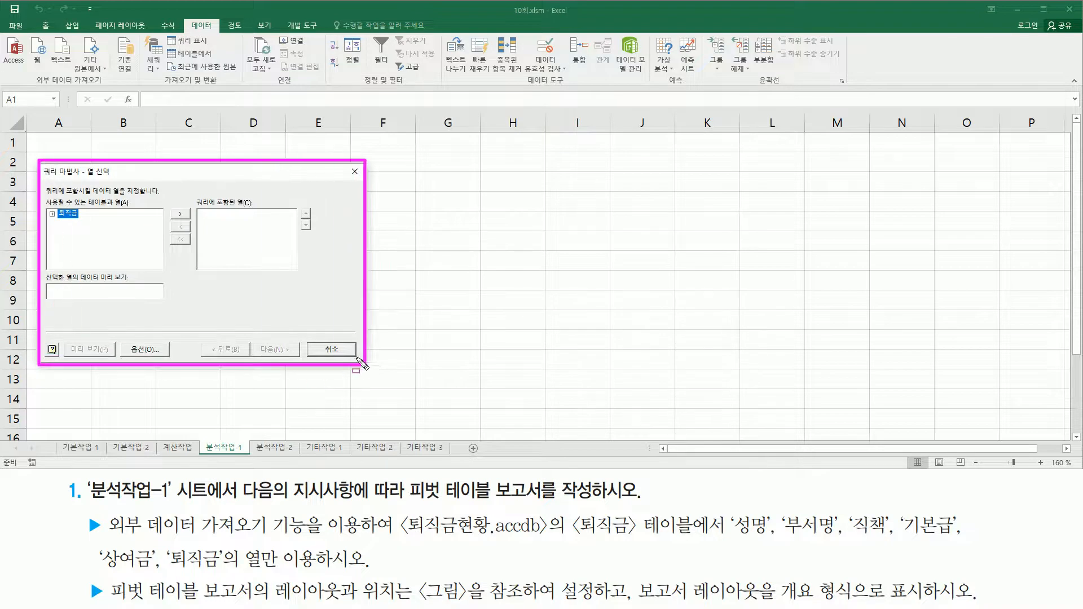
left_click_drag(57, 221, 80, 221)
mouse_move(568, 507)
left_mouse_down()
mouse_move(696, 555)
mouse_move(701, 544)
left_mouse_up()
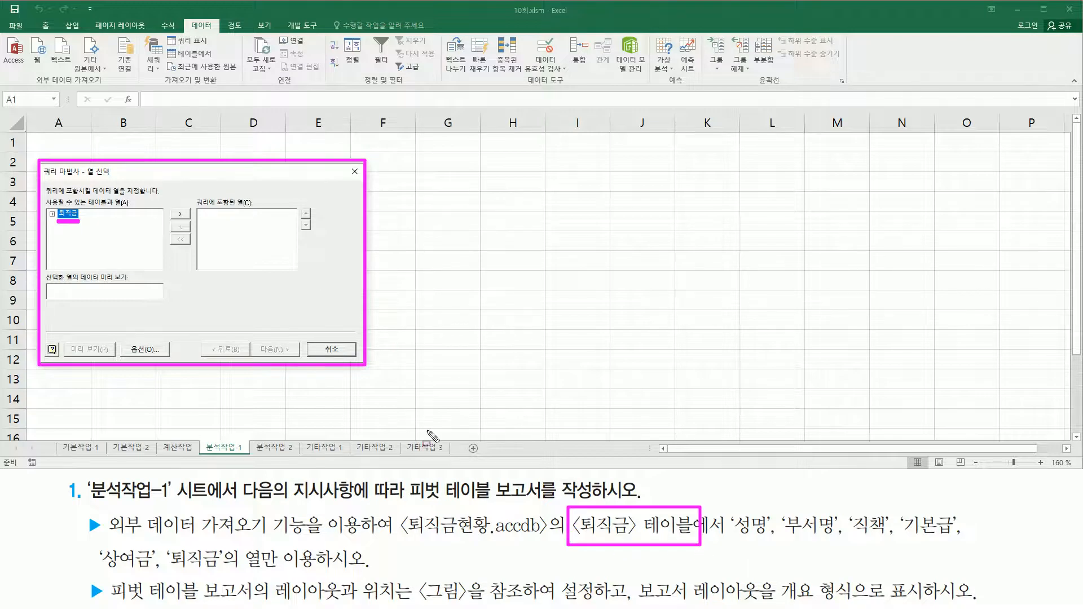
key("Escape")
left_click(52, 213)
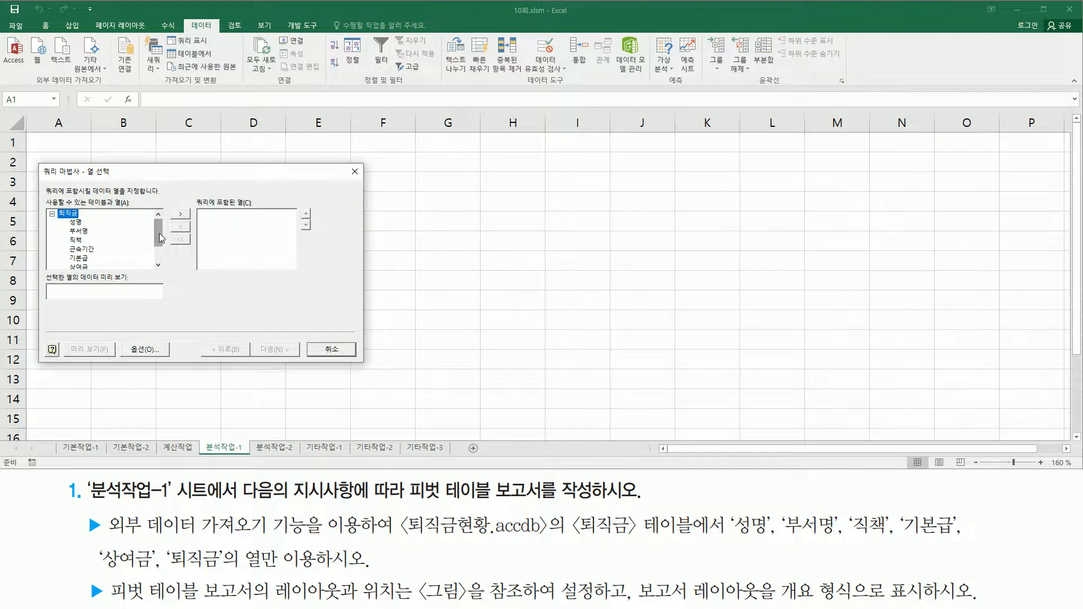
mouse_move(160, 237)
left_mouse_down()
mouse_move(160, 251)
mouse_move(164, 224)
left_mouse_up()
left_click_drag(728, 539, 960, 539)
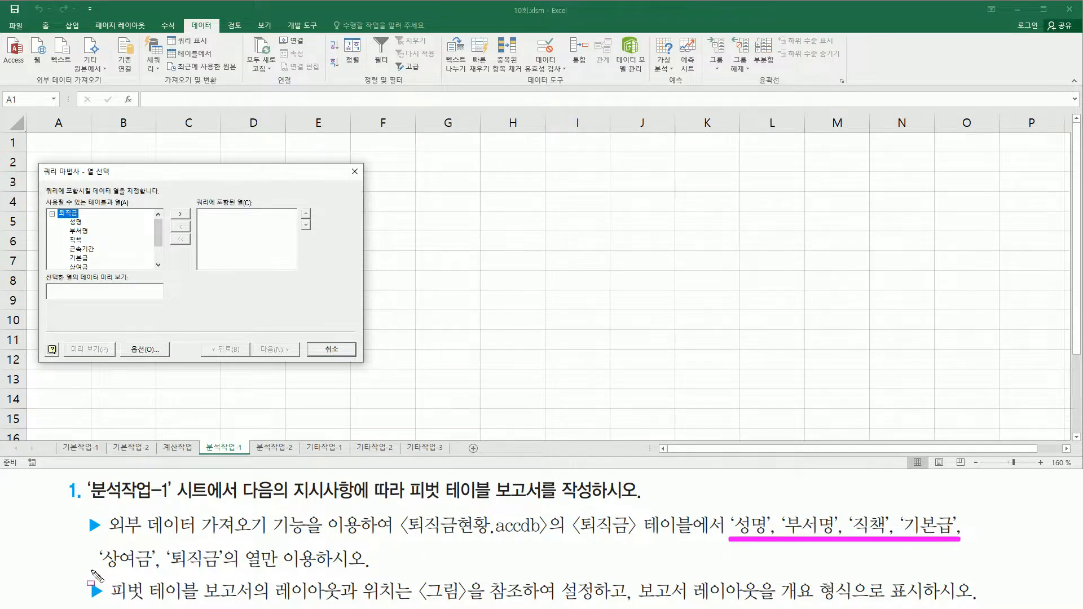
left_click_drag(97, 570, 221, 570)
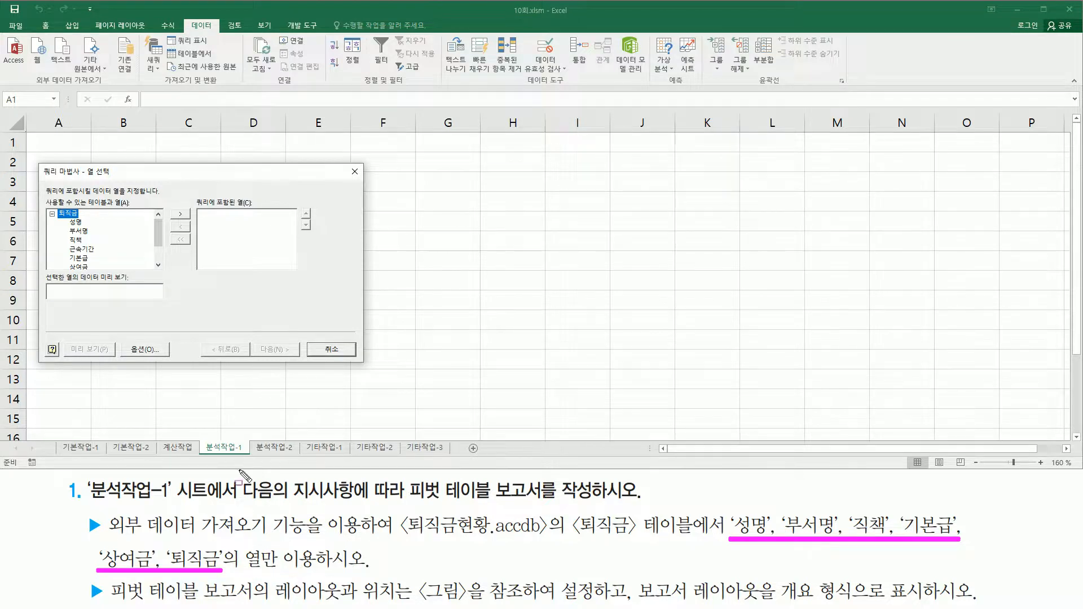
left_click_drag(198, 206, 266, 273)
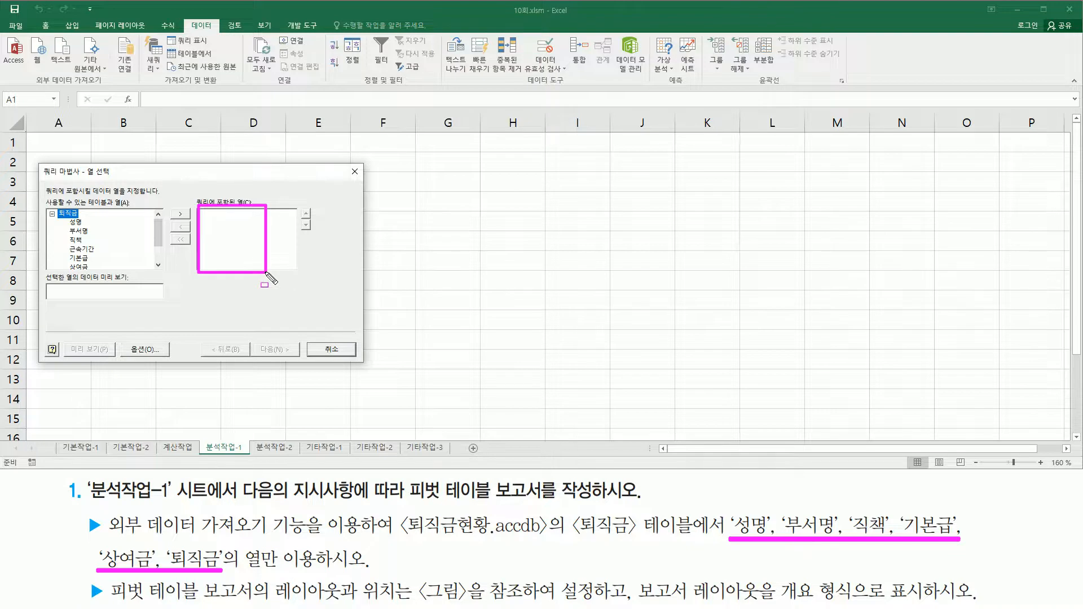
key("Escape")
Step: Add the columns 성명, 부서명, 직책, 기본급, 상여금 and 퇴직금 to the query
left_click(77, 223)
double_click(76, 224)
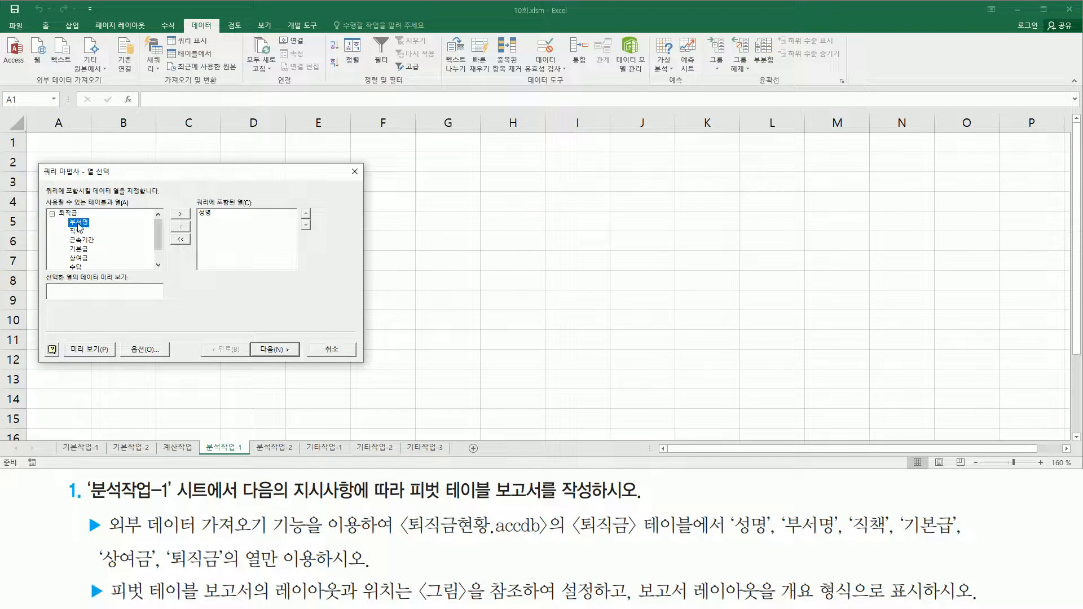
double_click(79, 224)
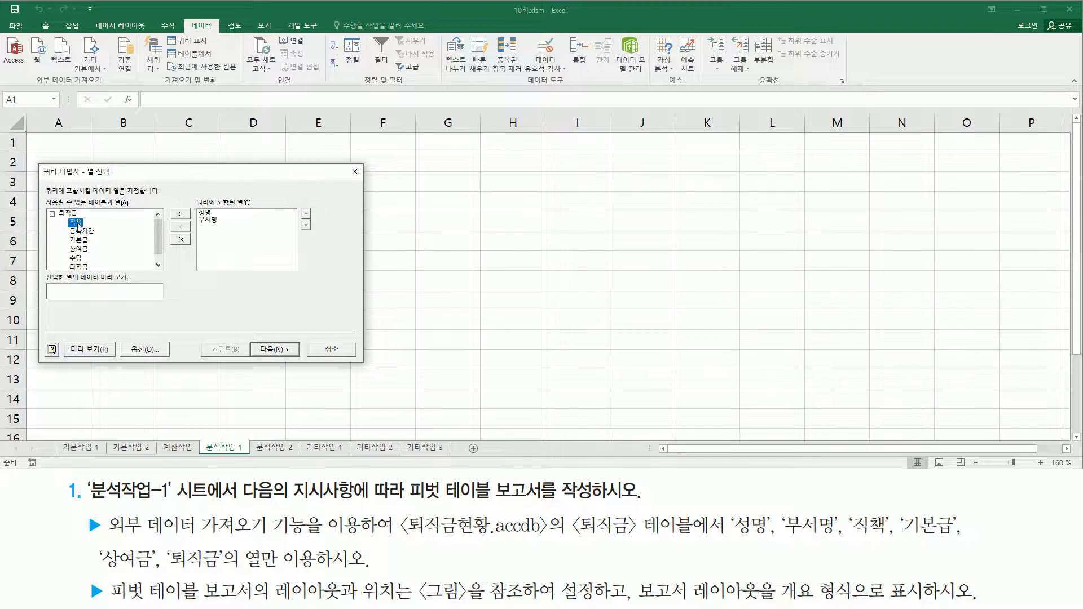
double_click(79, 227)
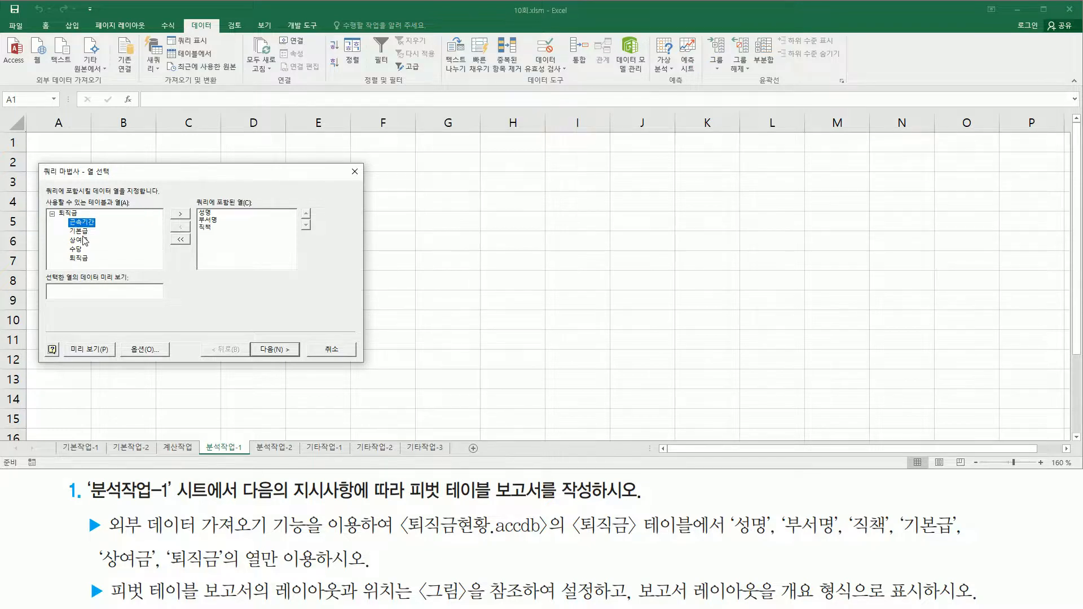
double_click(79, 232)
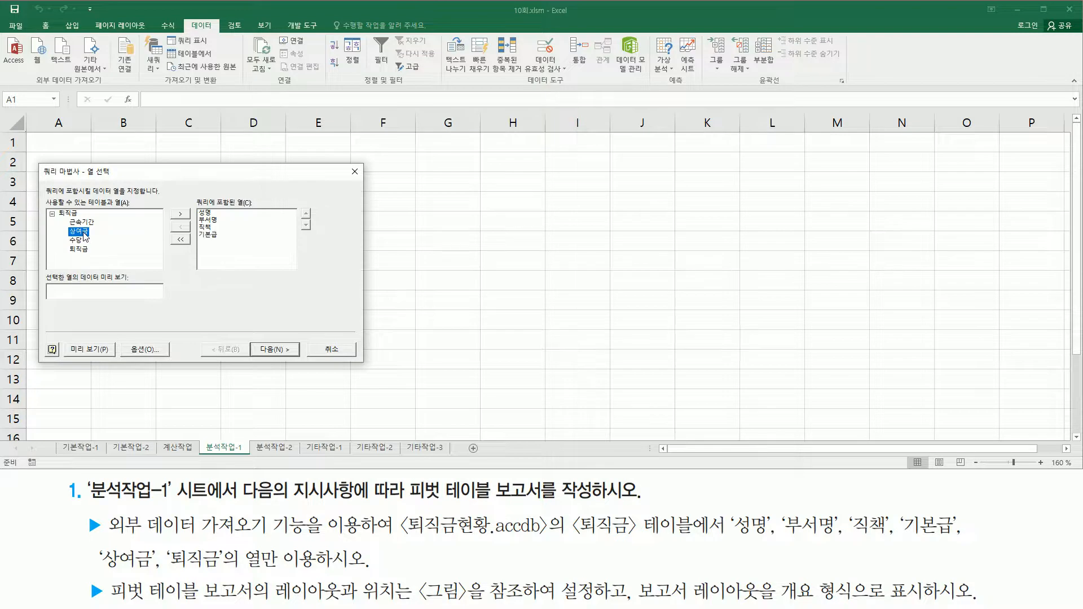
double_click(79, 231)
left_click(85, 243)
double_click(79, 240)
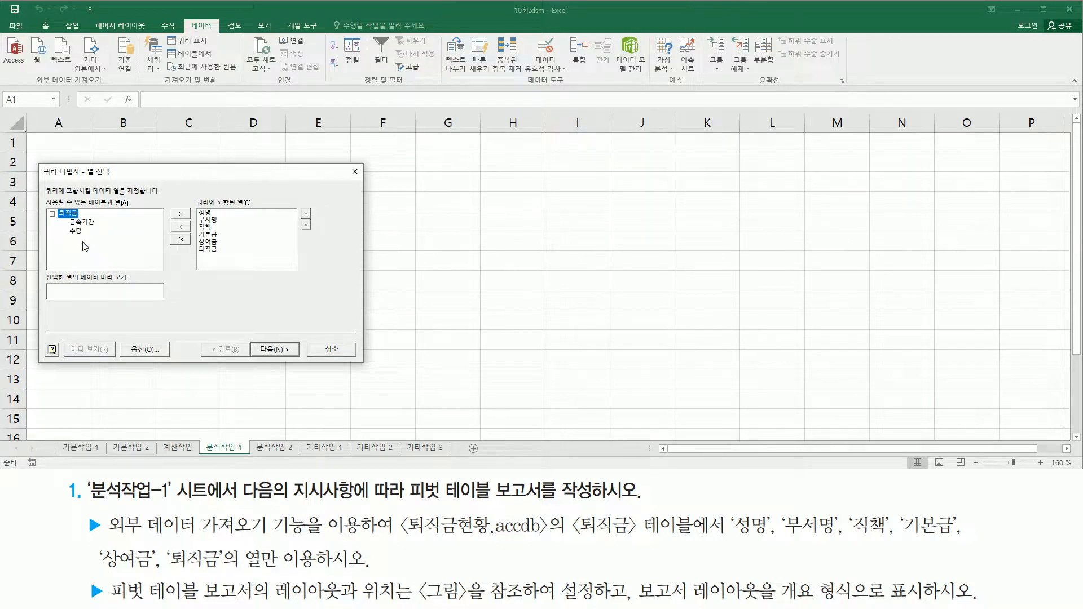
Step: Accept the chosen columns and continue through the query wizard without setting any data filter or sort order
mouse_move(196, 205)
left_mouse_down()
mouse_move(215, 259)
mouse_move(227, 260)
left_mouse_up()
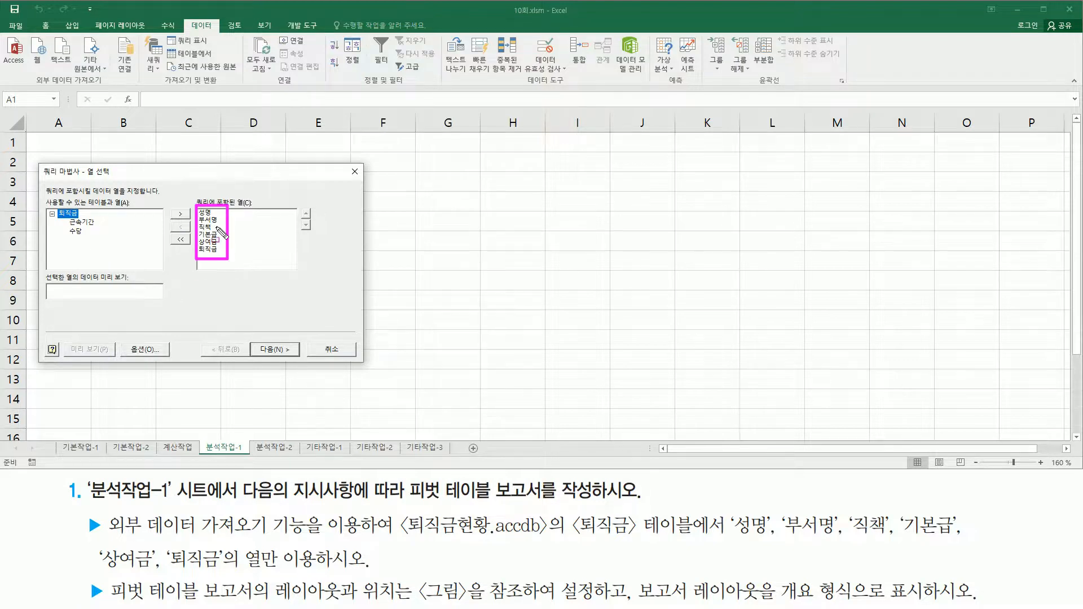
mouse_move(257, 334)
left_mouse_down()
mouse_move(267, 358)
mouse_move(292, 364)
left_mouse_up()
key("Escape")
left_click(274, 350)
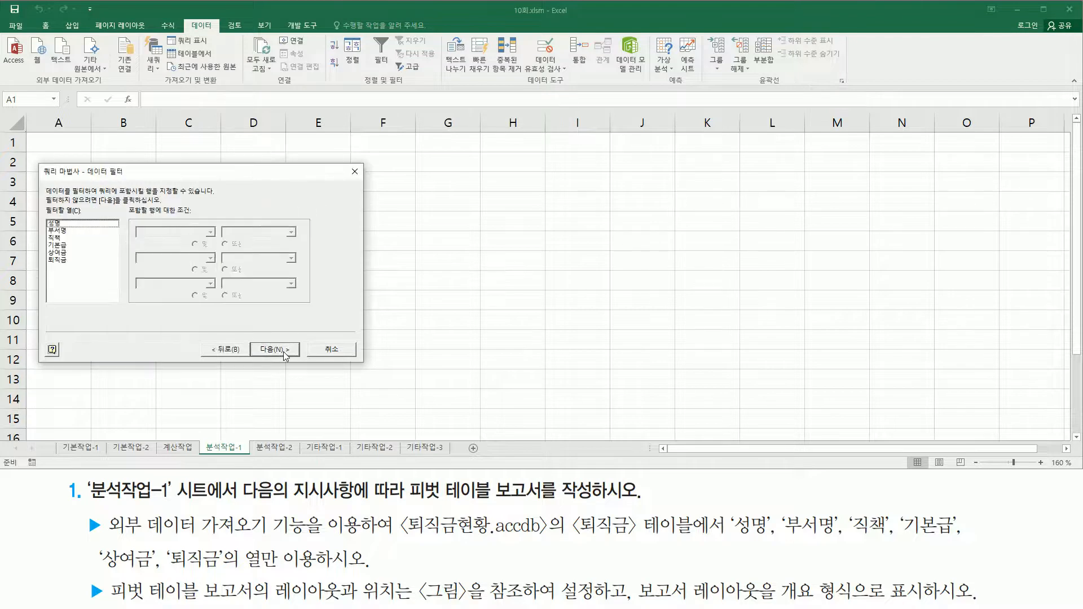
key("ctrl+2")
left_click_drag(85, 177, 124, 177)
left_click_drag(252, 337, 297, 368)
left_click(275, 349)
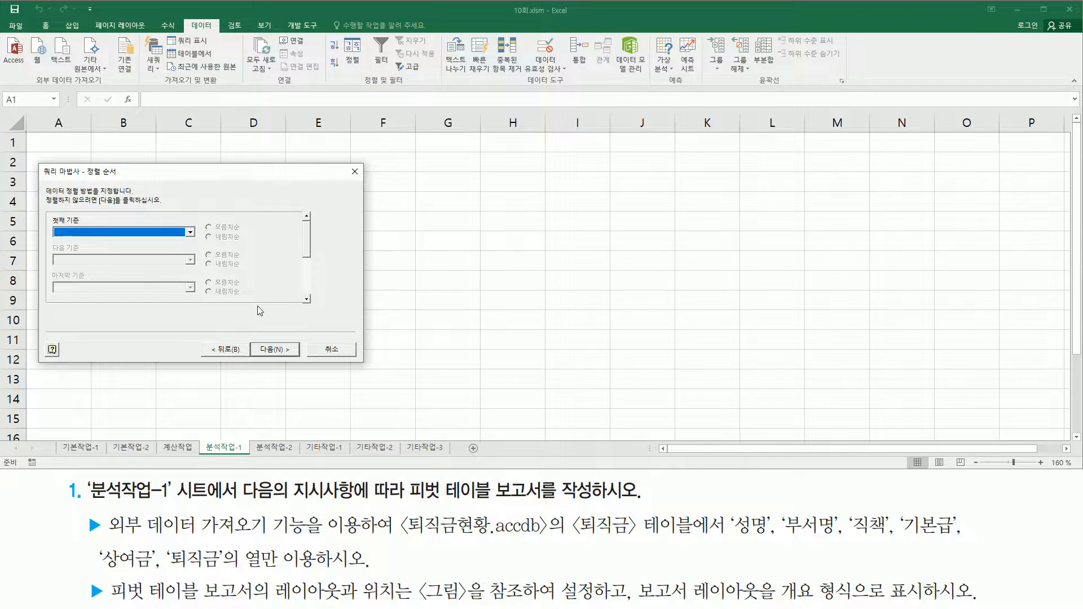
left_click_drag(85, 178, 118, 179)
left_click_drag(252, 337, 308, 368)
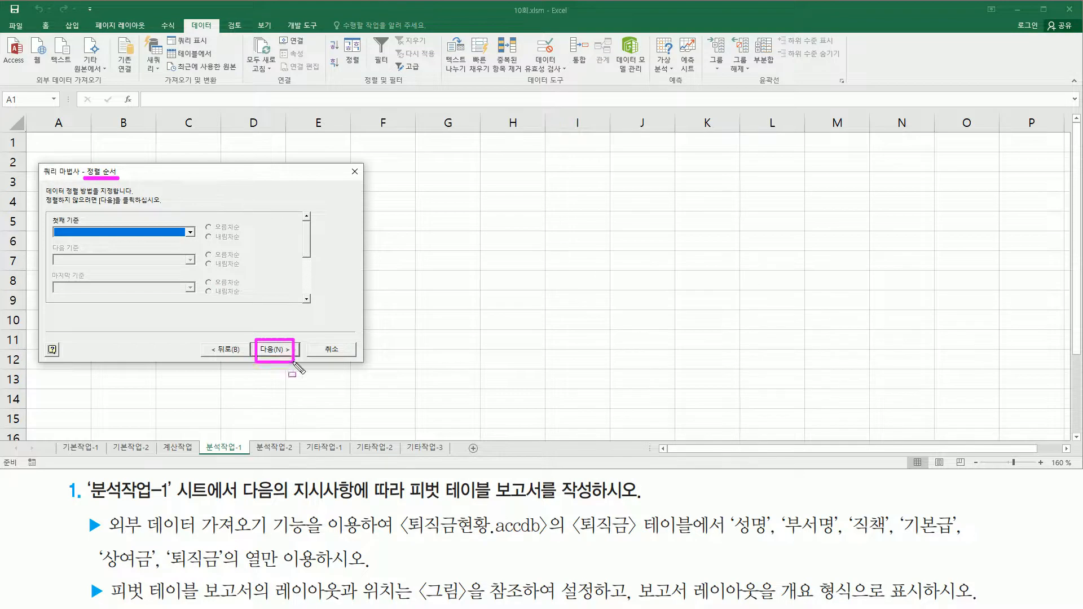
left_click(284, 354)
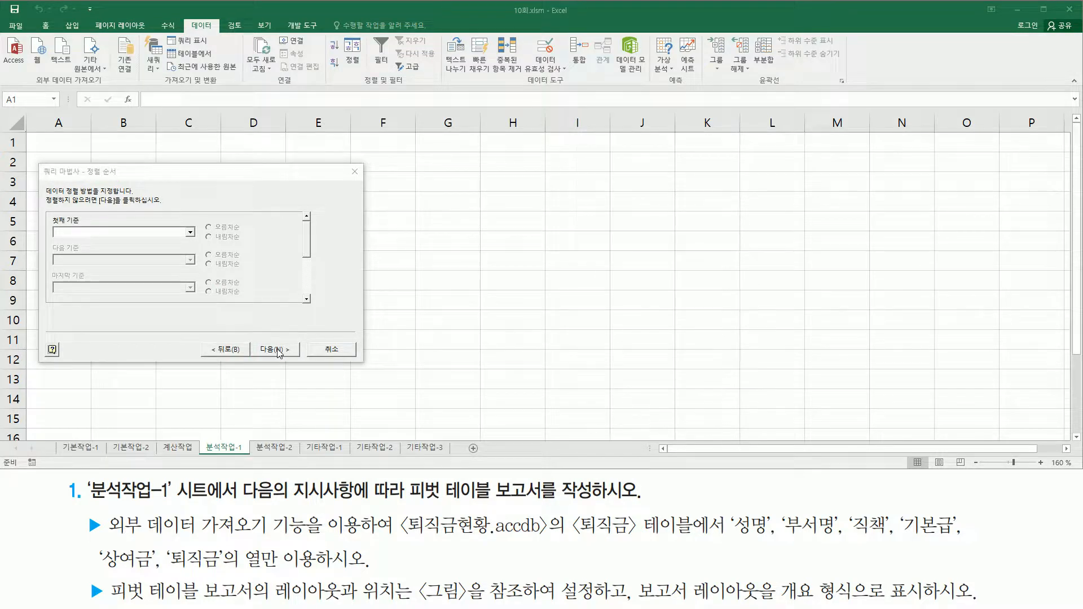
left_click(276, 350)
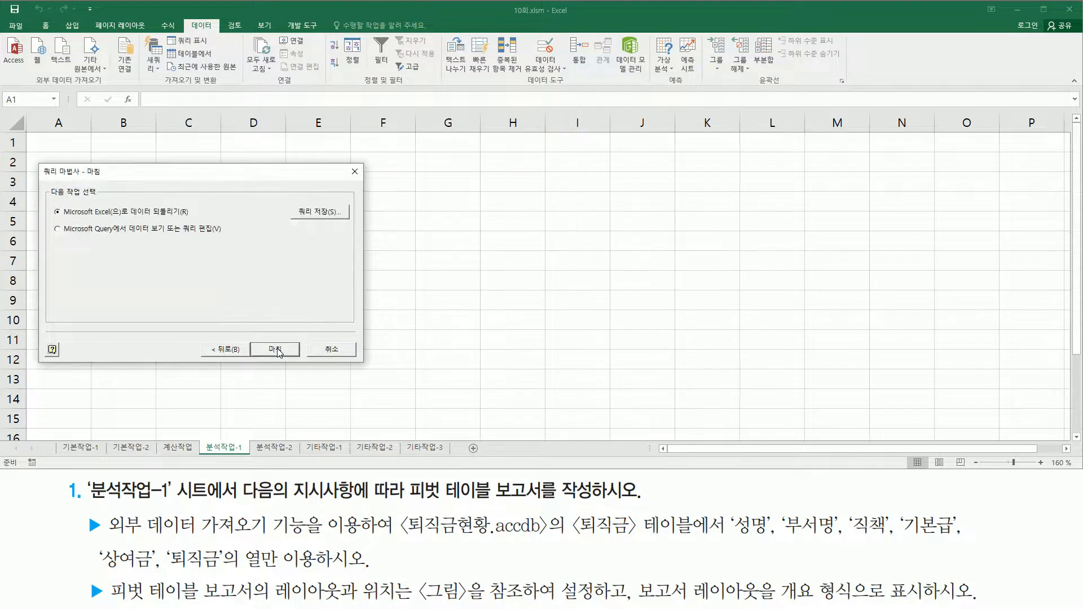
Step: Finish the query wizard with the option to return the data to Microsoft Excel
left_click_drag(84, 181, 100, 180)
mouse_move(577, 509)
left_mouse_down()
mouse_move(695, 542)
mouse_move(958, 542)
left_mouse_up()
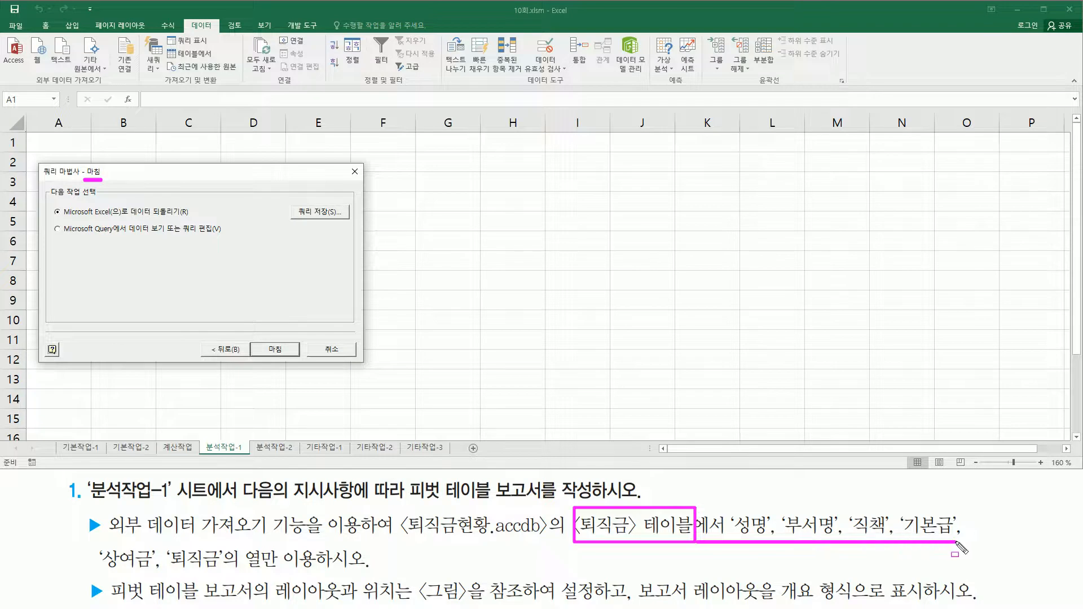
left_click_drag(104, 568, 221, 568)
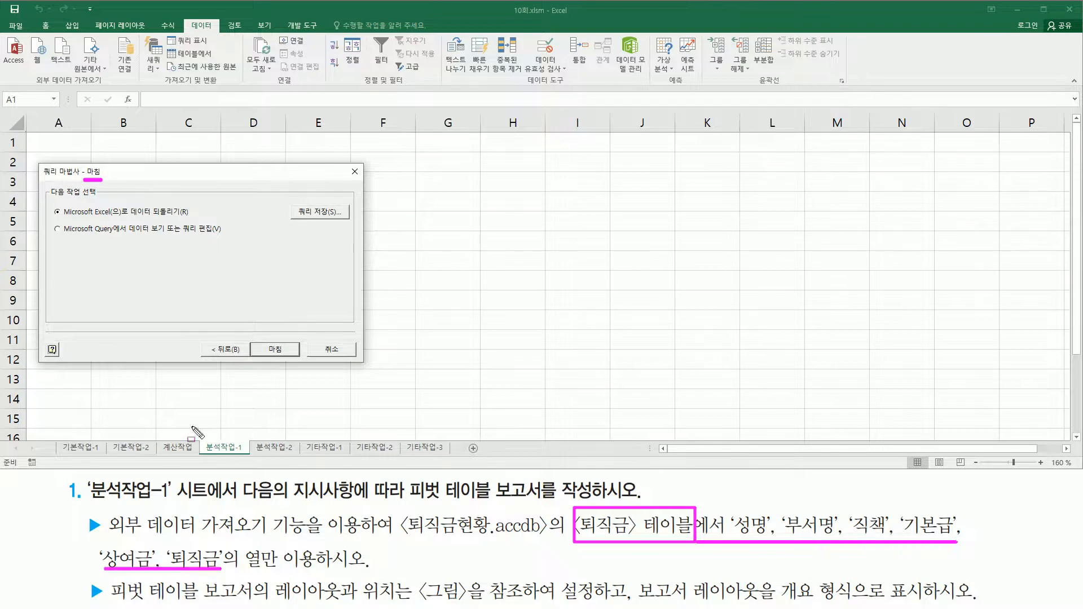
left_click_drag(51, 203, 206, 222)
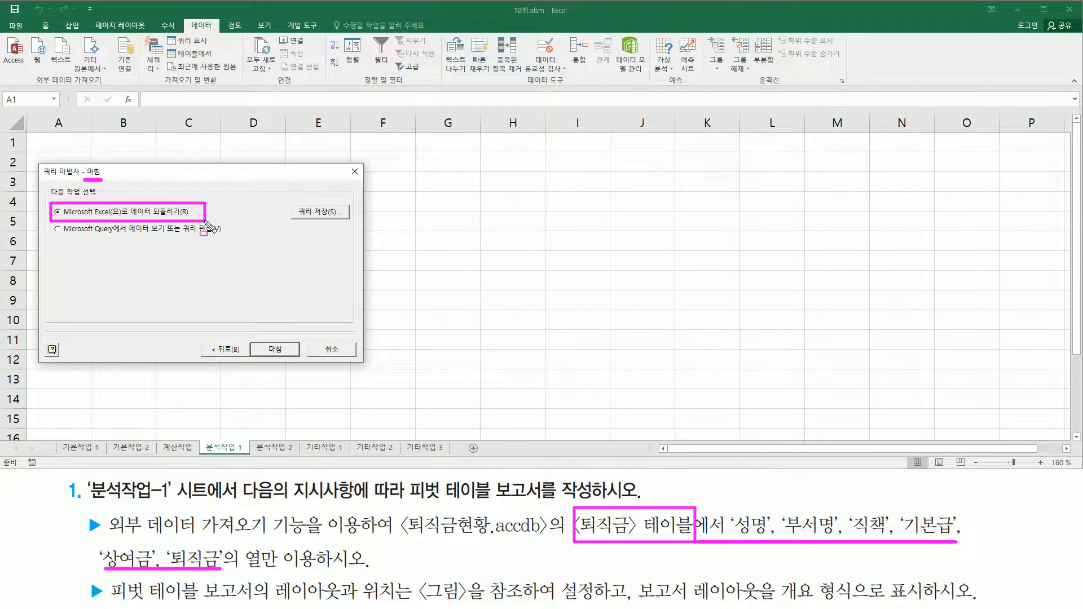
left_click(282, 353)
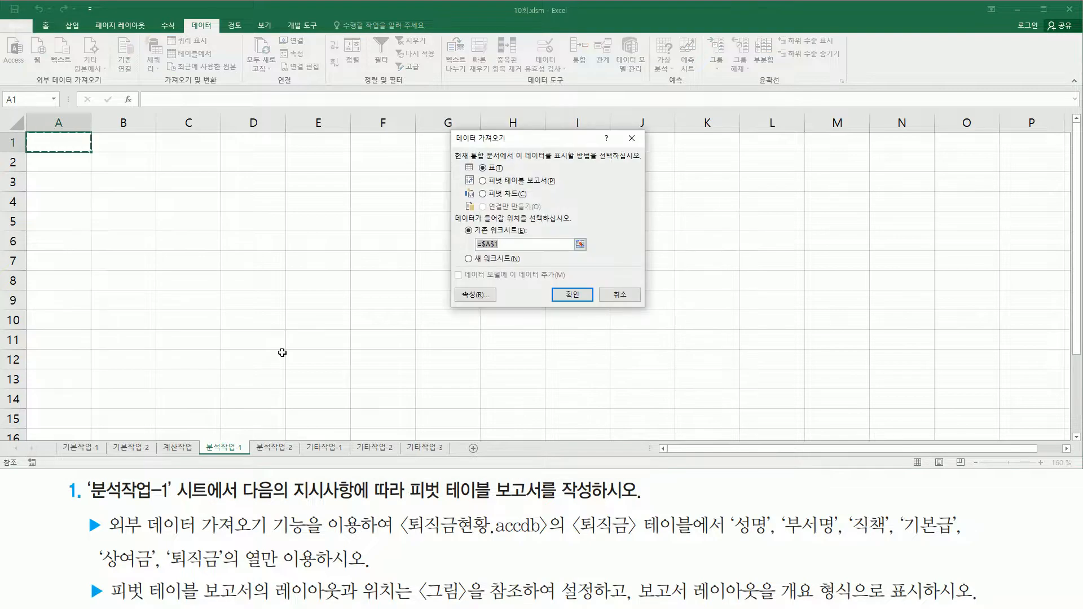
Step: Choose to import the data as a pivot table report (피벗 테이블 보고서)
key("ctrl+shift+d")
mouse_move(454, 147)
left_mouse_down()
mouse_move(454, 193)
mouse_move(468, 213)
mouse_move(645, 215)
left_mouse_up()
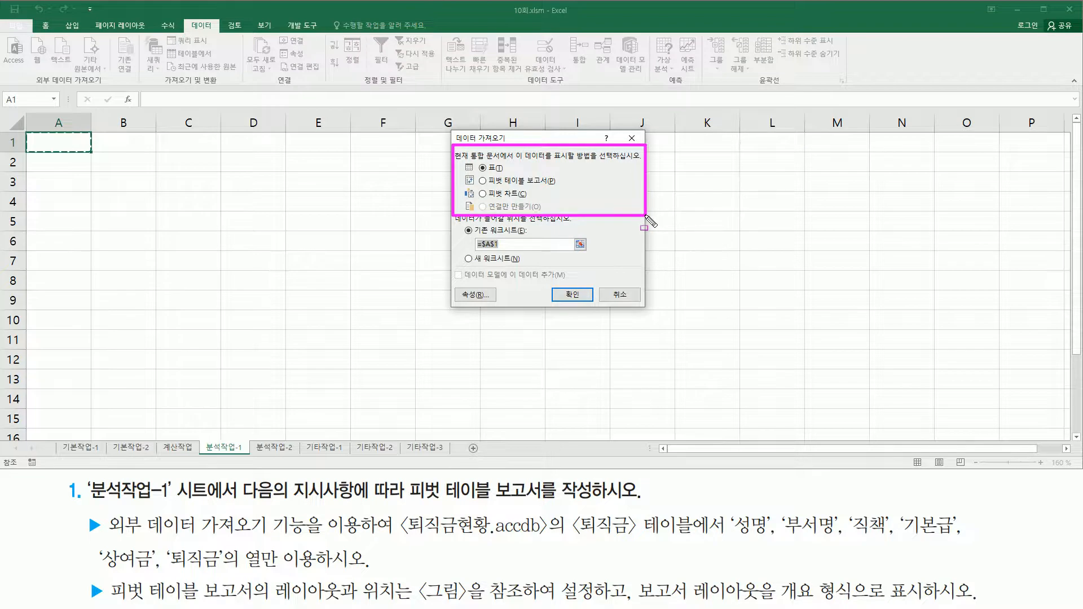
left_click(483, 181)
left_click_drag(478, 171, 561, 192)
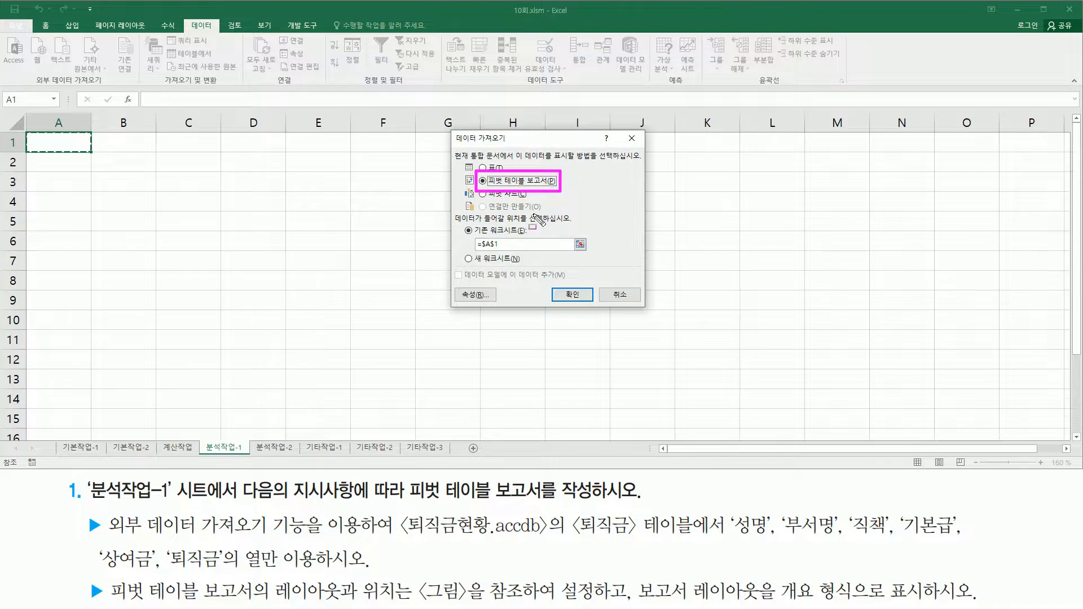
mouse_move(449, 210)
left_mouse_down()
mouse_move(468, 232)
mouse_move(579, 232)
mouse_move(606, 283)
mouse_move(602, 274)
left_mouse_up()
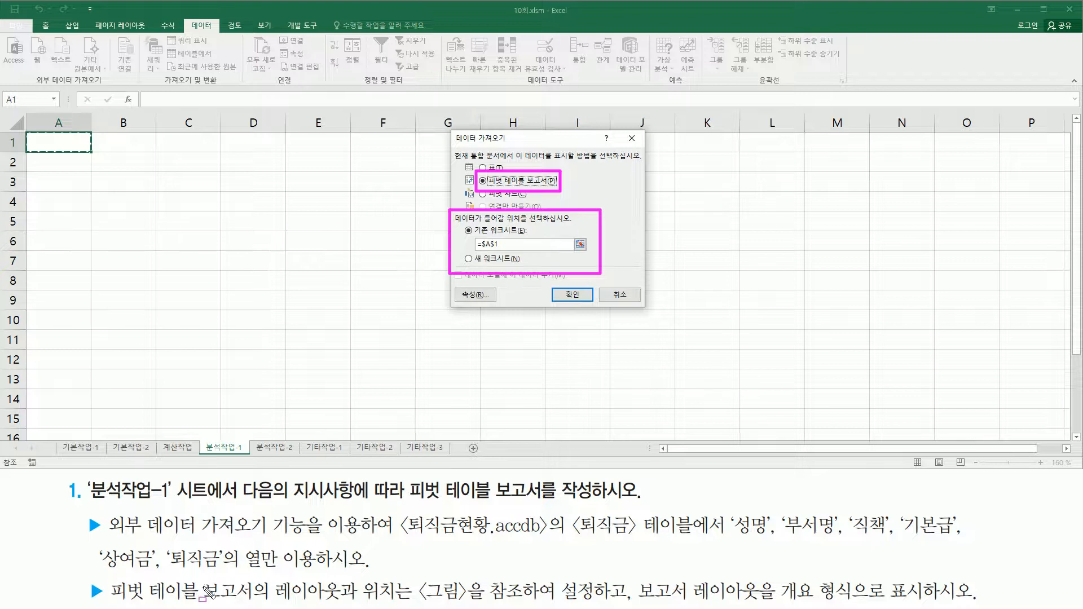
mouse_move(274, 576)
left_mouse_down()
mouse_move(296, 602)
mouse_move(603, 606)
left_mouse_up()
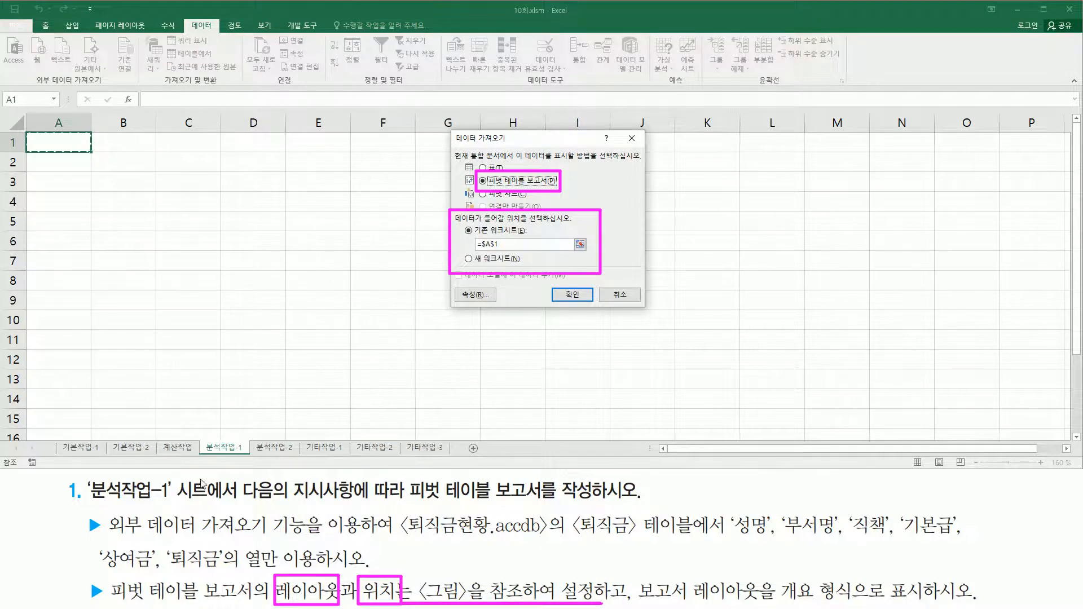
key("Escape")
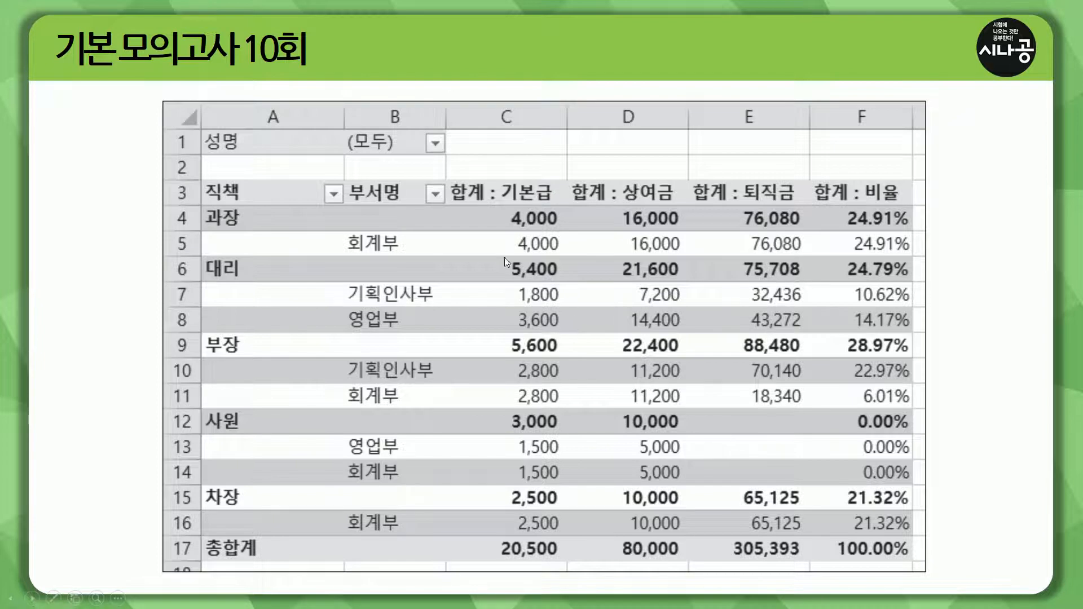
mouse_move(457, 206)
left_mouse_down()
mouse_move(484, 332)
mouse_move(772, 511)
mouse_move(914, 566)
mouse_move(914, 540)
left_mouse_up()
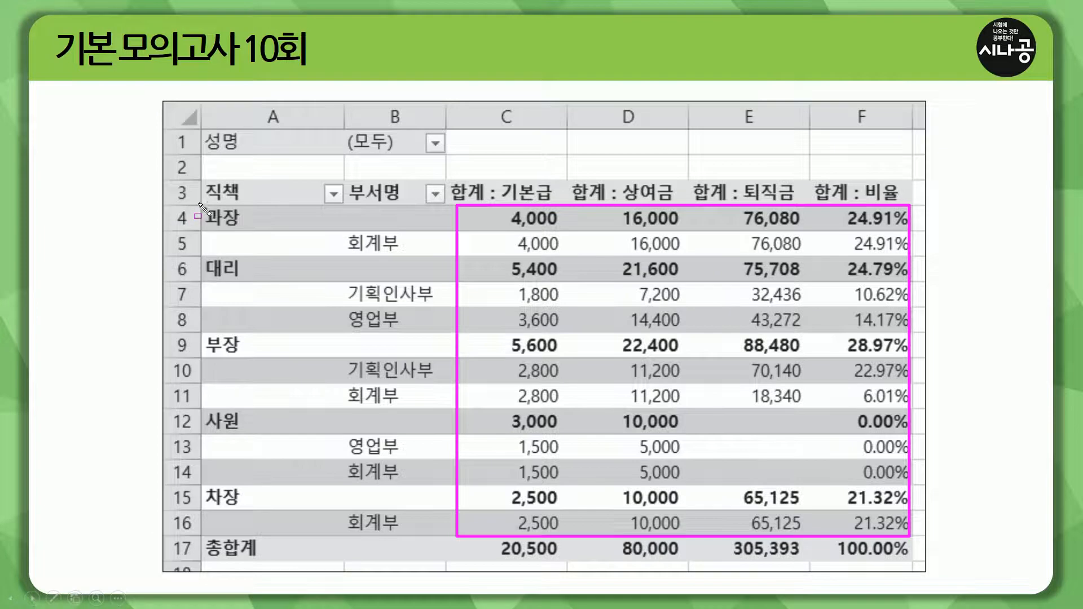
mouse_move(201, 179)
left_mouse_down()
mouse_move(269, 469)
mouse_move(262, 532)
left_mouse_up()
left_click_drag(345, 179, 429, 531)
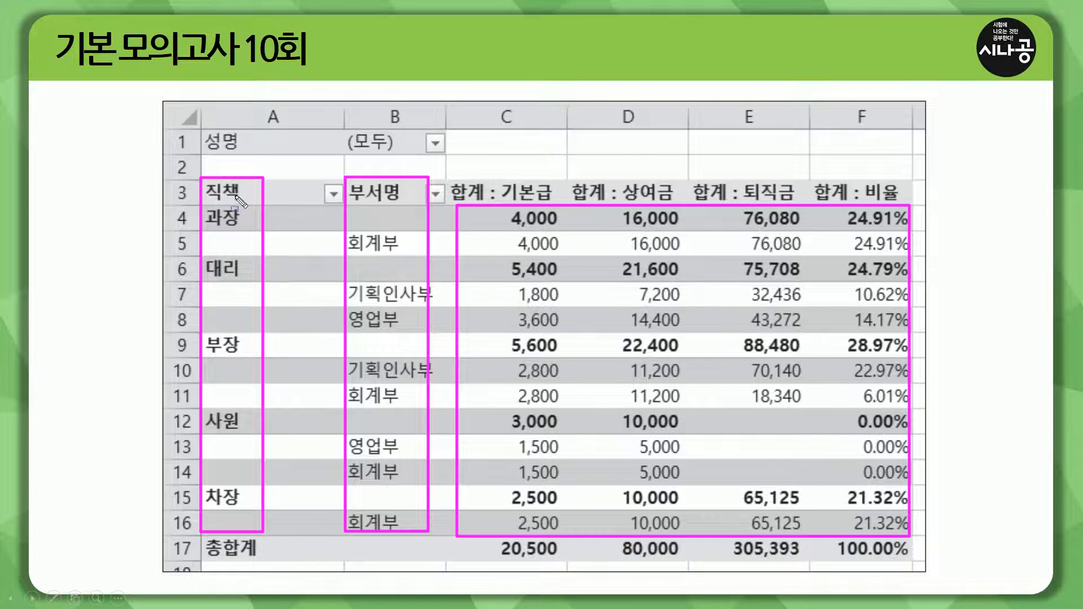
mouse_move(203, 133)
left_mouse_down()
mouse_move(202, 152)
mouse_move(239, 129)
mouse_move(239, 157)
mouse_move(446, 156)
left_mouse_up()
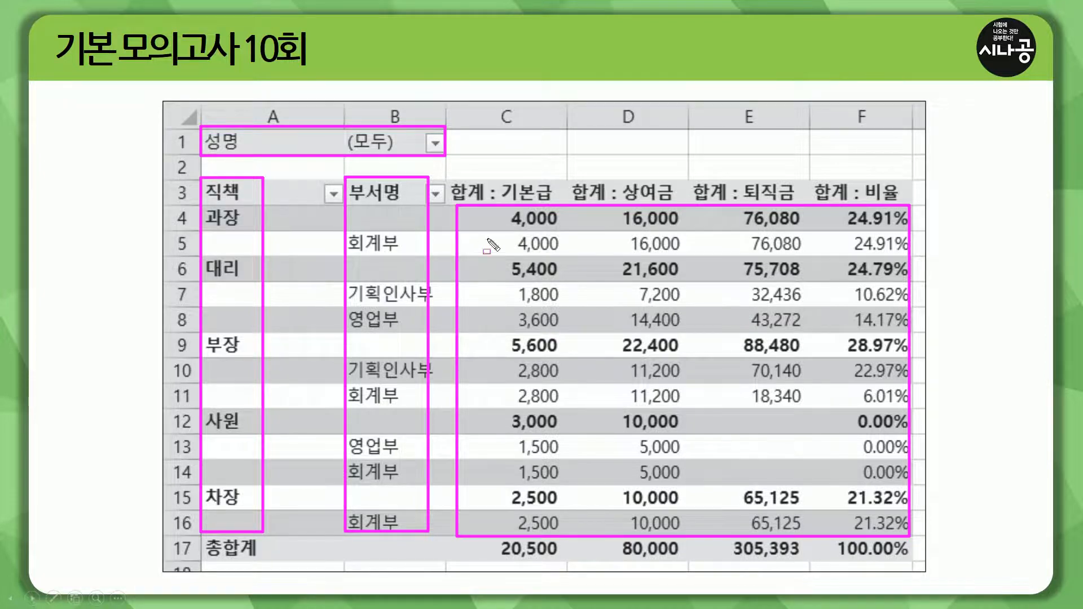
key("e")
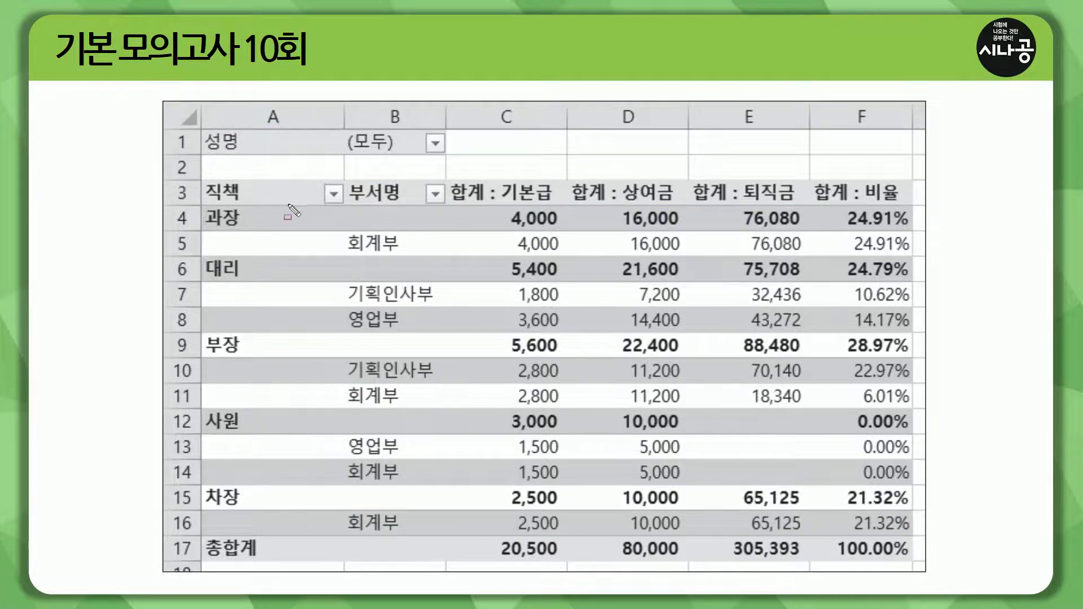
mouse_move(203, 182)
left_mouse_down()
mouse_move(225, 211)
mouse_move(347, 213)
left_mouse_up()
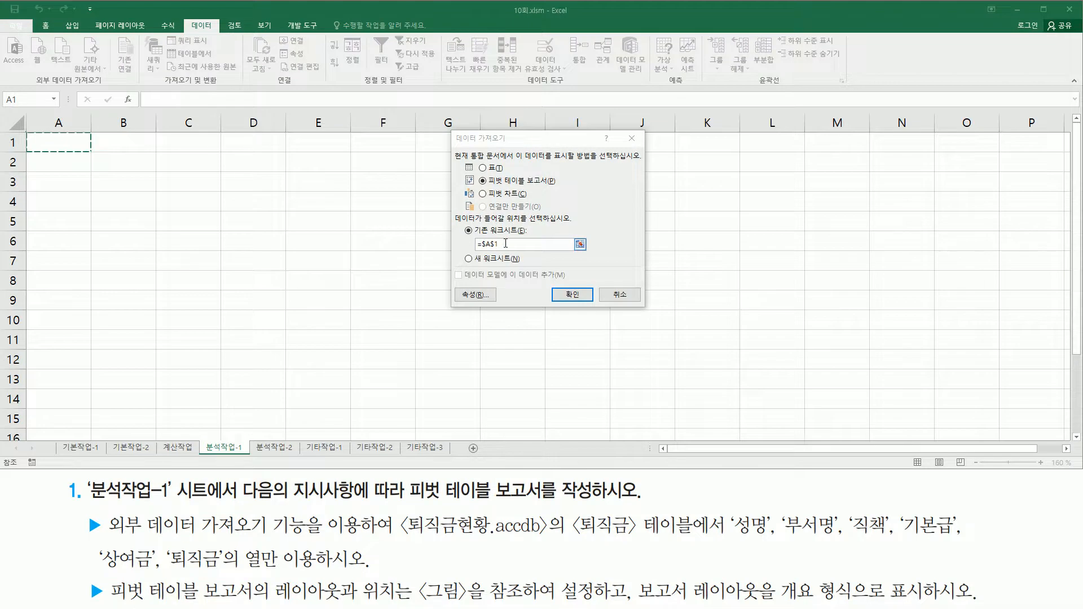
Step: Set the import location to cell A3 of the existing sheet 분석작업-1 and create the empty pivot table
left_click(516, 243)
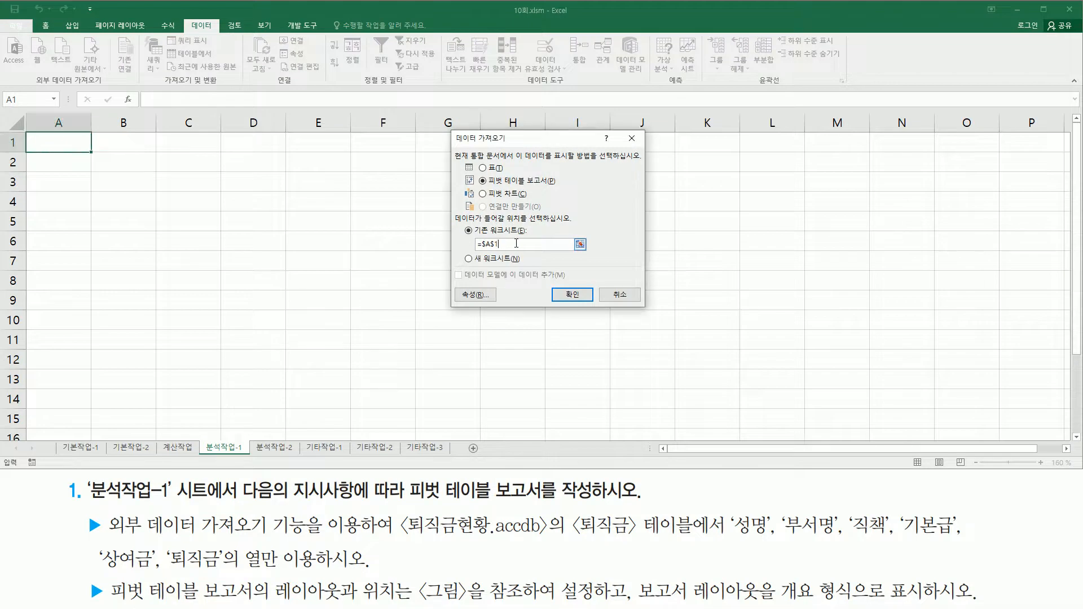
left_click_drag(519, 243, 401, 243)
left_click(68, 187)
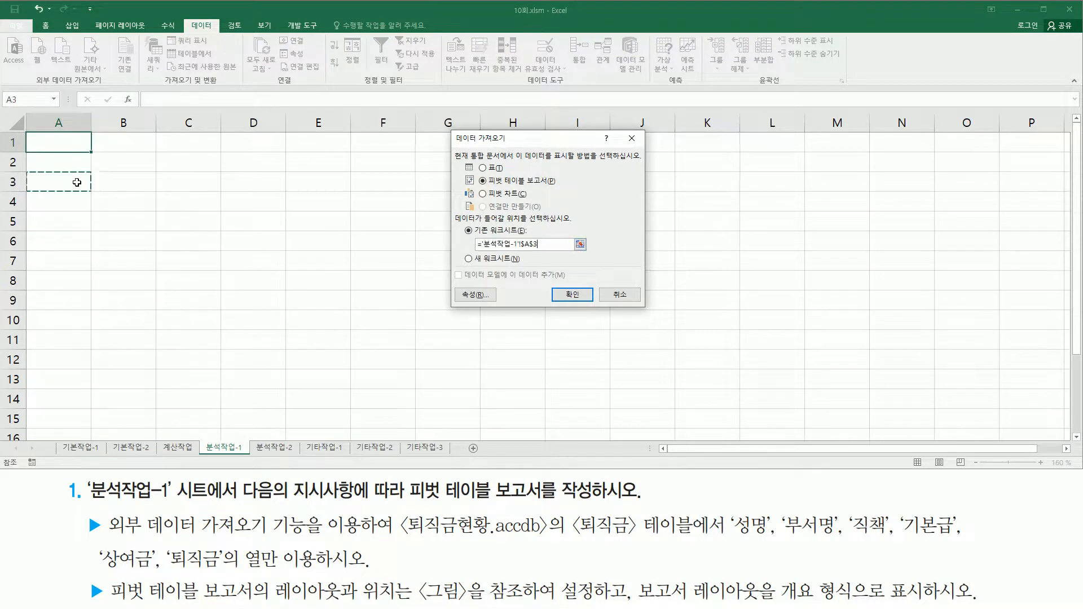
left_click(565, 294)
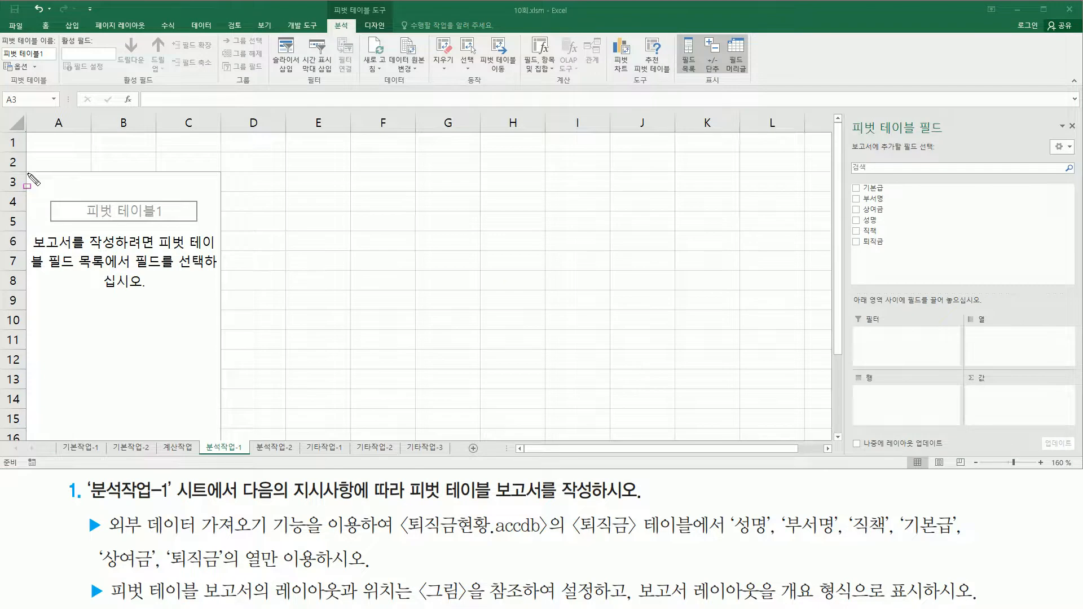
mouse_move(27, 171)
left_mouse_down()
mouse_move(90, 190)
mouse_move(181, 252)
mouse_move(222, 440)
left_mouse_up()
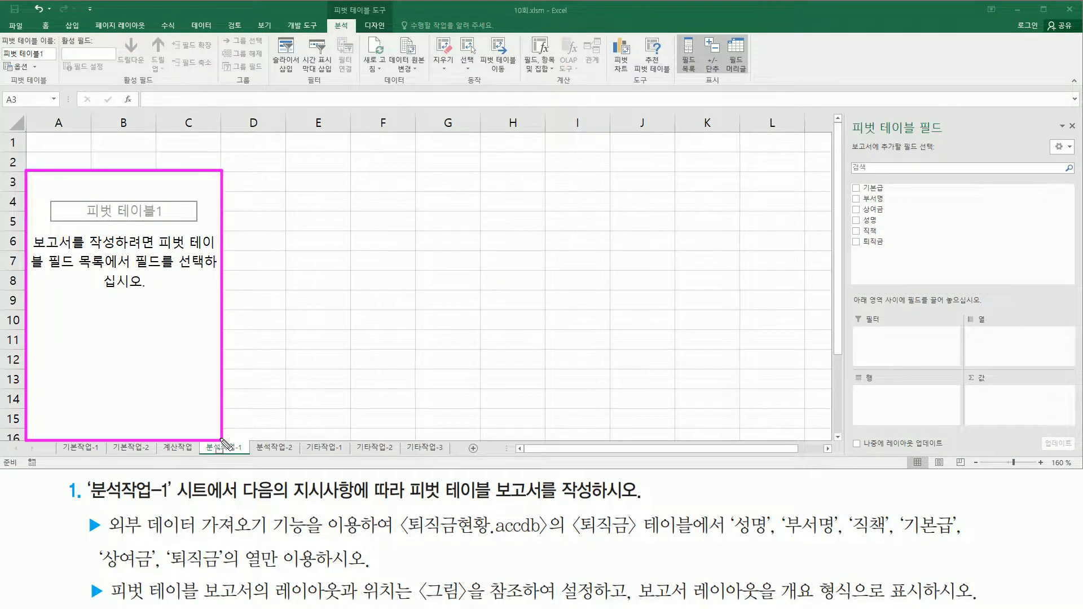
mouse_move(849, 118)
left_mouse_down()
mouse_move(909, 148)
mouse_move(956, 141)
mouse_move(948, 139)
left_mouse_up()
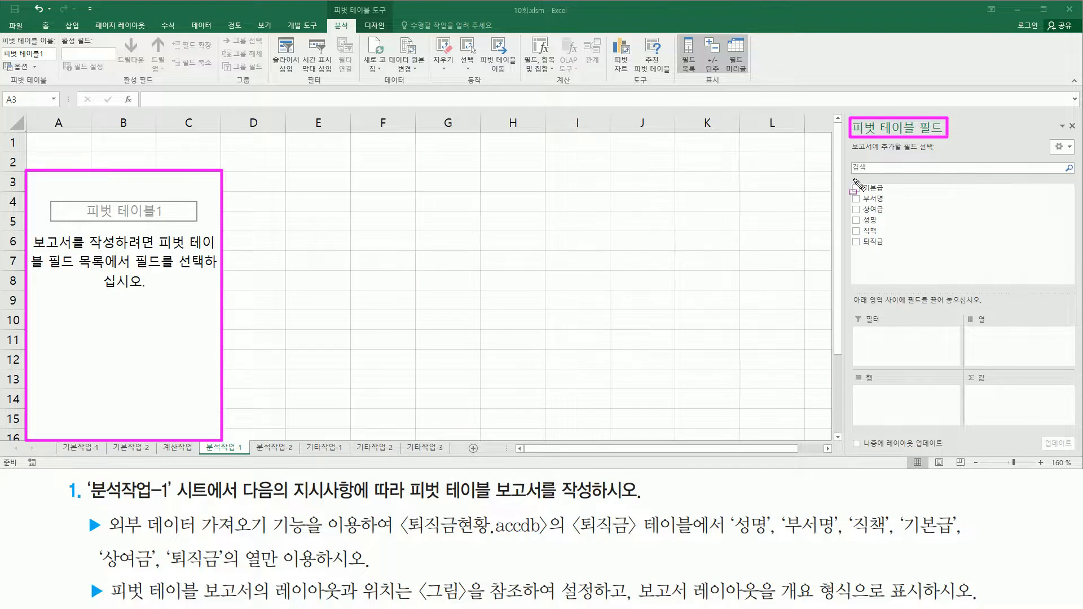
left_click_drag(852, 180, 896, 249)
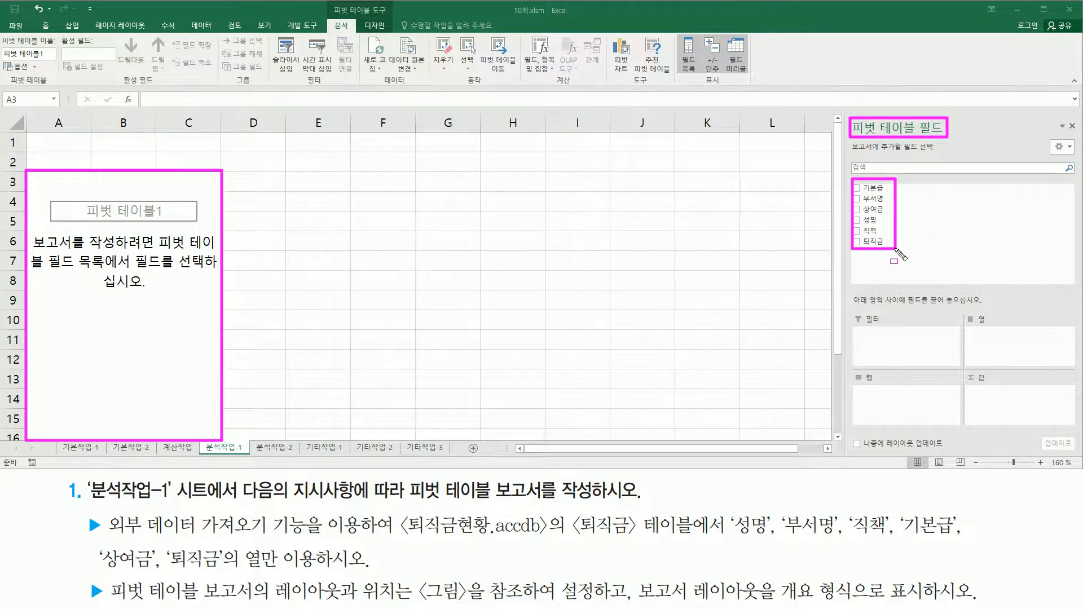
mouse_move(853, 314)
left_mouse_down()
mouse_move(869, 415)
mouse_move(1078, 435)
left_mouse_up()
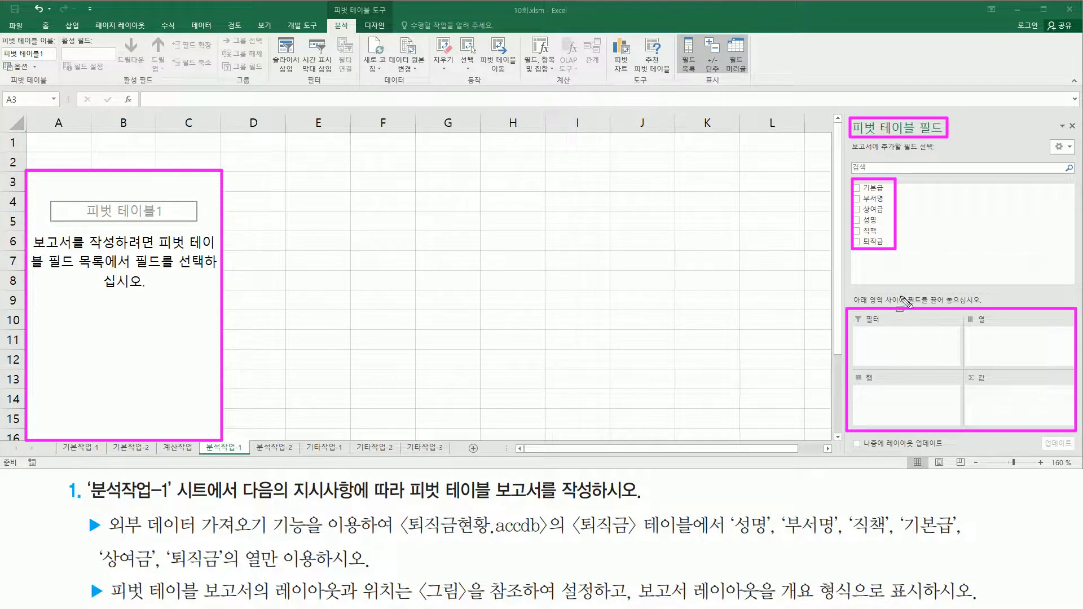
Step: Place the 성명 field in the pivot table's filter area and the 직책 and 부서명 fields in the row area, in that order
key("Escape")
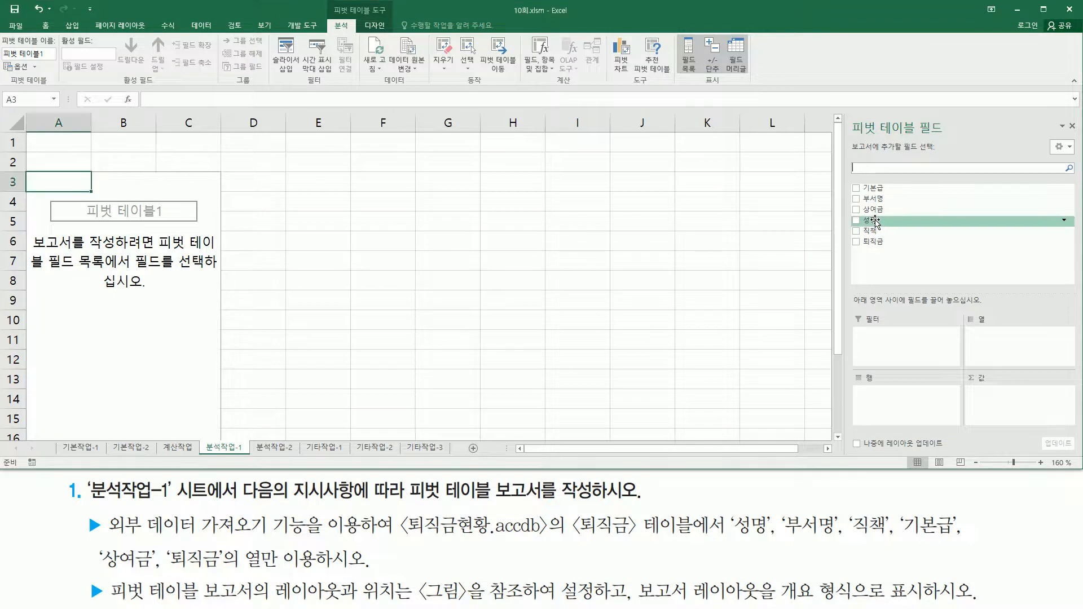
left_click_drag(873, 221, 893, 347)
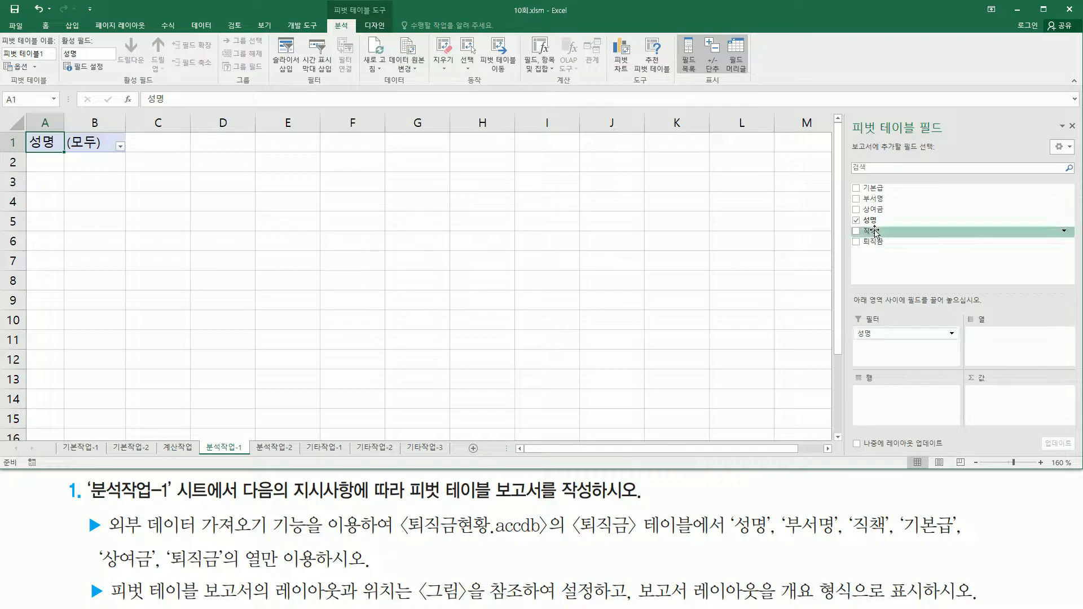
left_click_drag(870, 233, 909, 403)
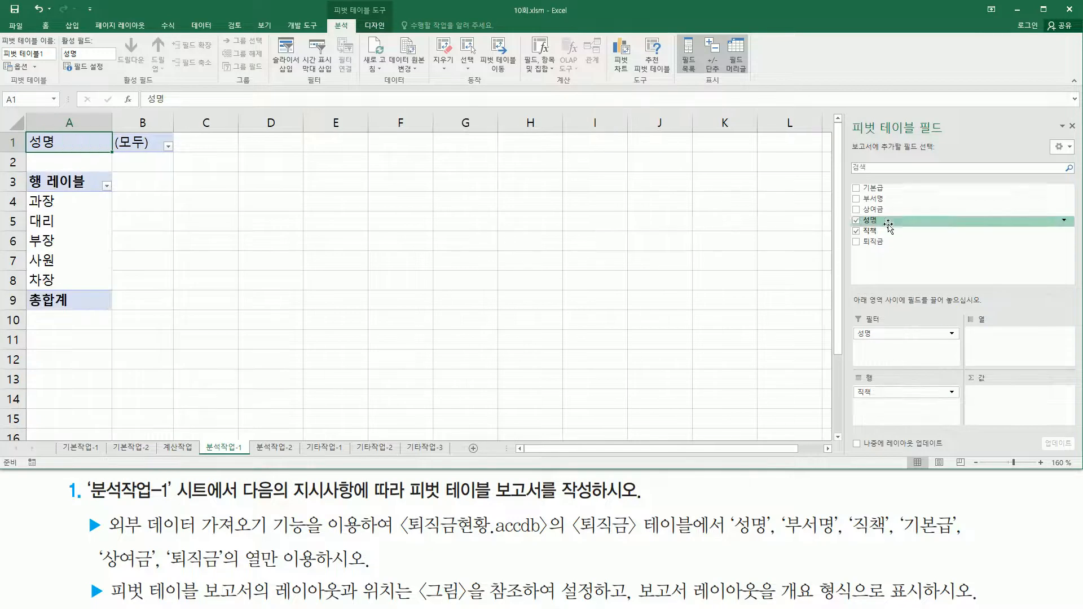
left_click_drag(887, 201, 927, 423)
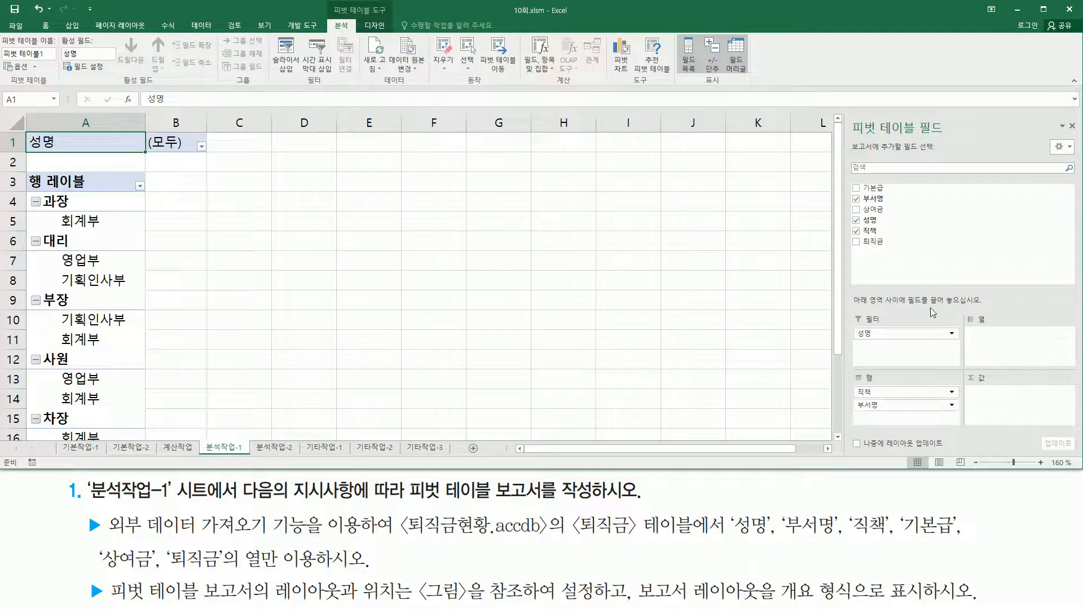
Step: Add the 기본급, 상여금 and 퇴직금 fields to the pivot table's values area, in that order
left_click_drag(886, 191, 1019, 404)
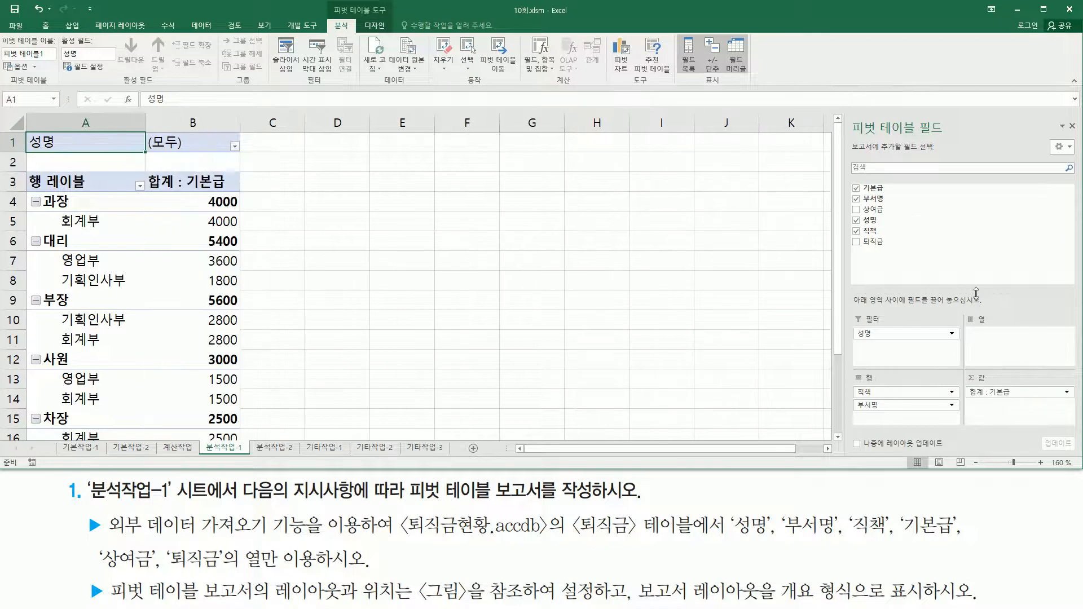
left_click_drag(923, 214, 1027, 418)
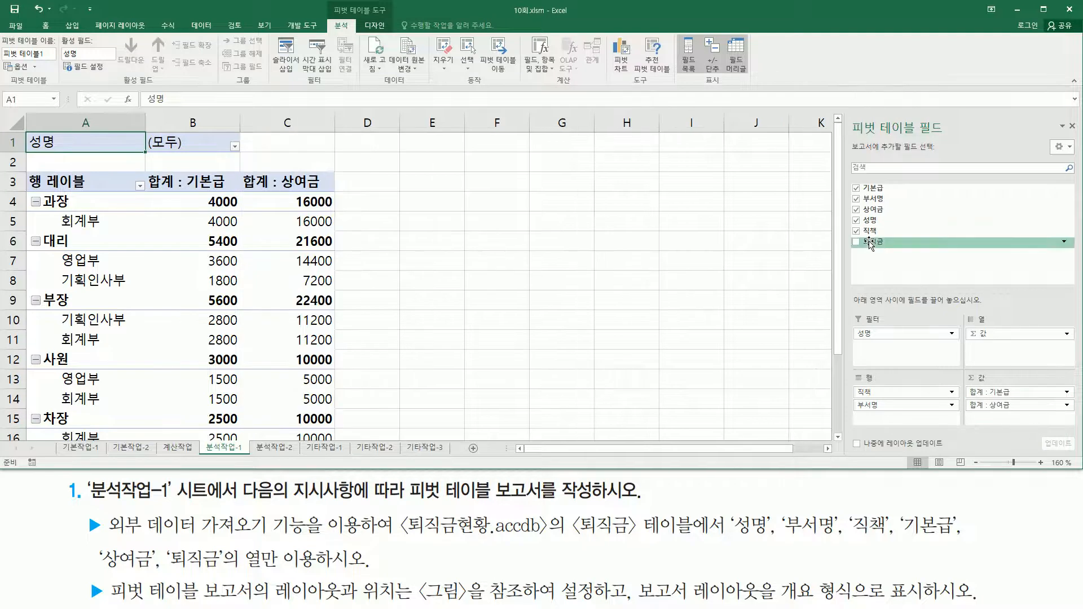
left_click_drag(876, 244, 1012, 430)
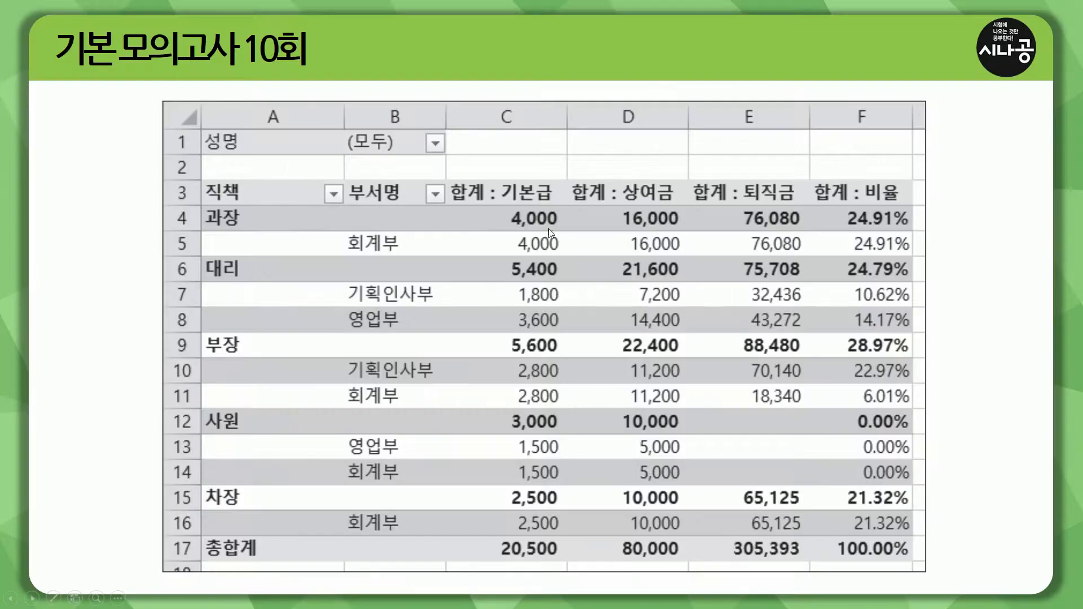
mouse_move(452, 175)
left_mouse_down()
mouse_move(502, 201)
mouse_move(555, 207)
left_mouse_up()
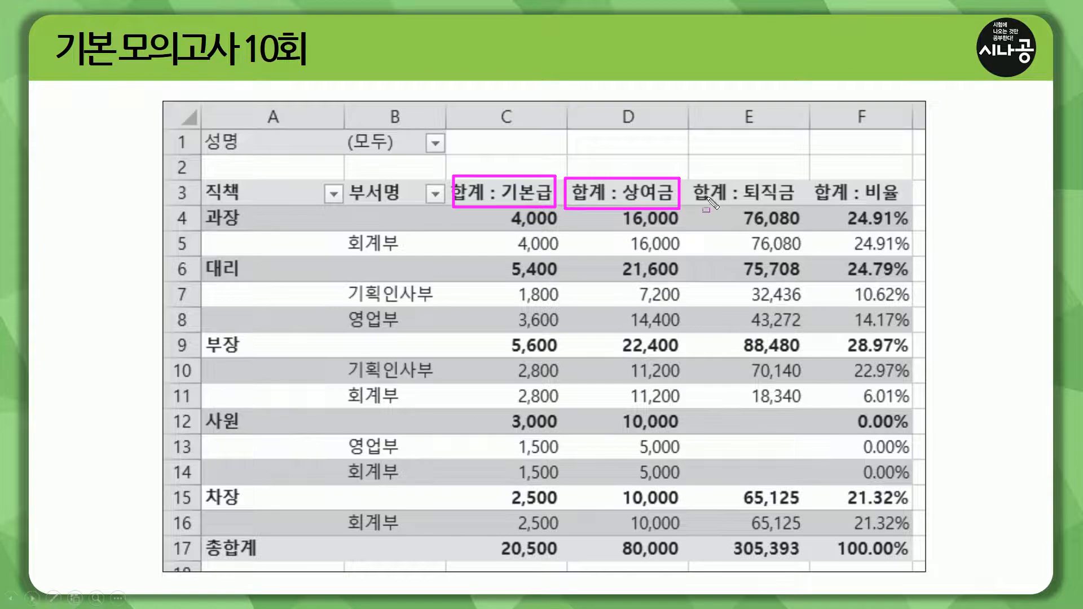
left_click_drag(692, 182, 805, 208)
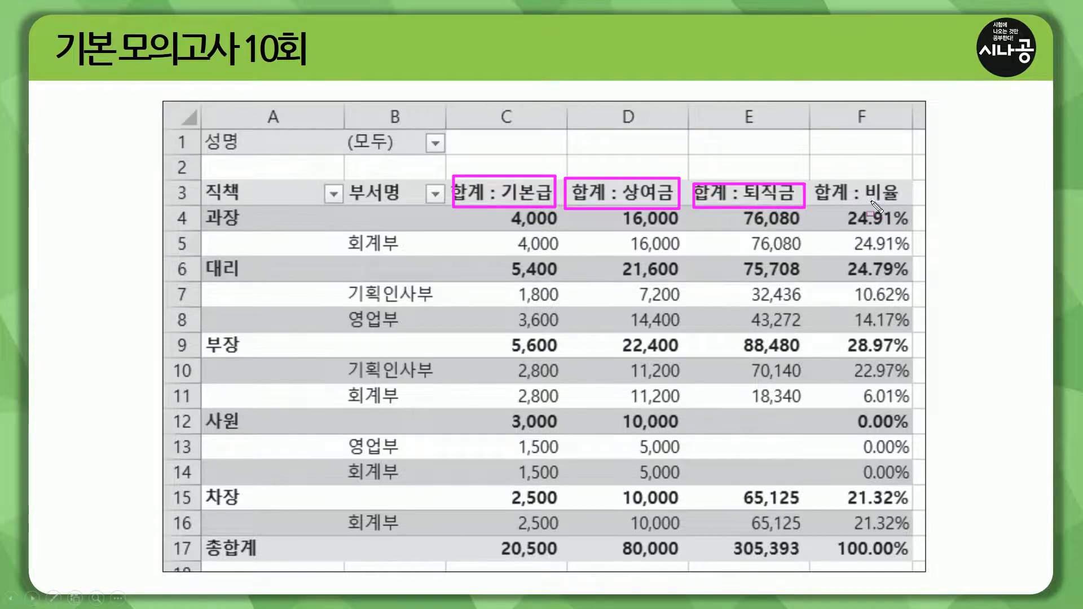
mouse_move(863, 200)
left_mouse_down()
mouse_move(901, 202)
mouse_move(901, 185)
left_mouse_up()
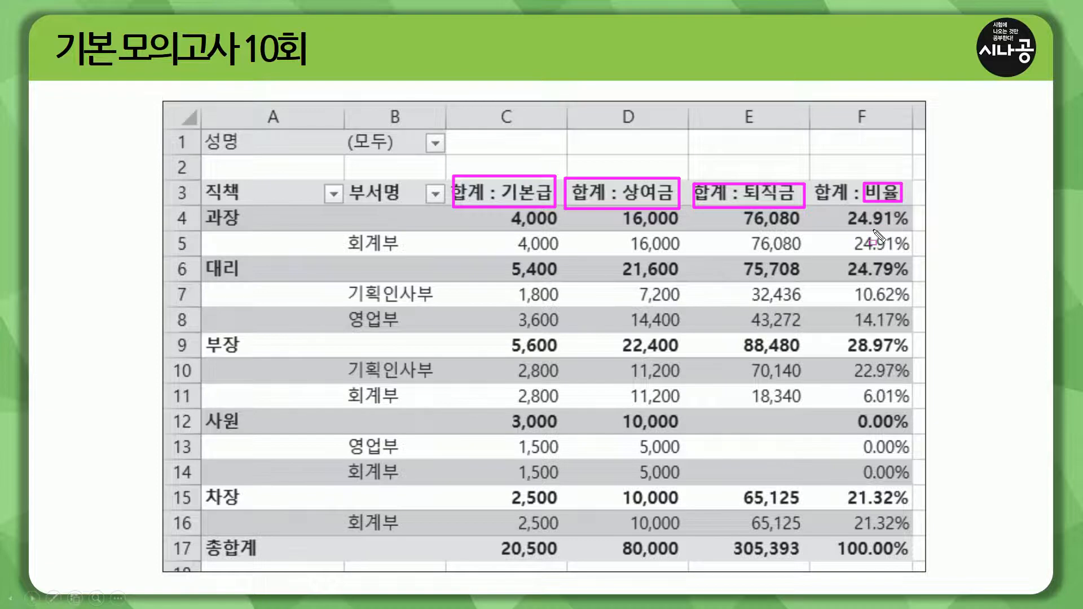
key("Escape")
mouse_move(813, 181)
left_mouse_down()
mouse_move(950, 532)
mouse_move(923, 559)
left_mouse_up()
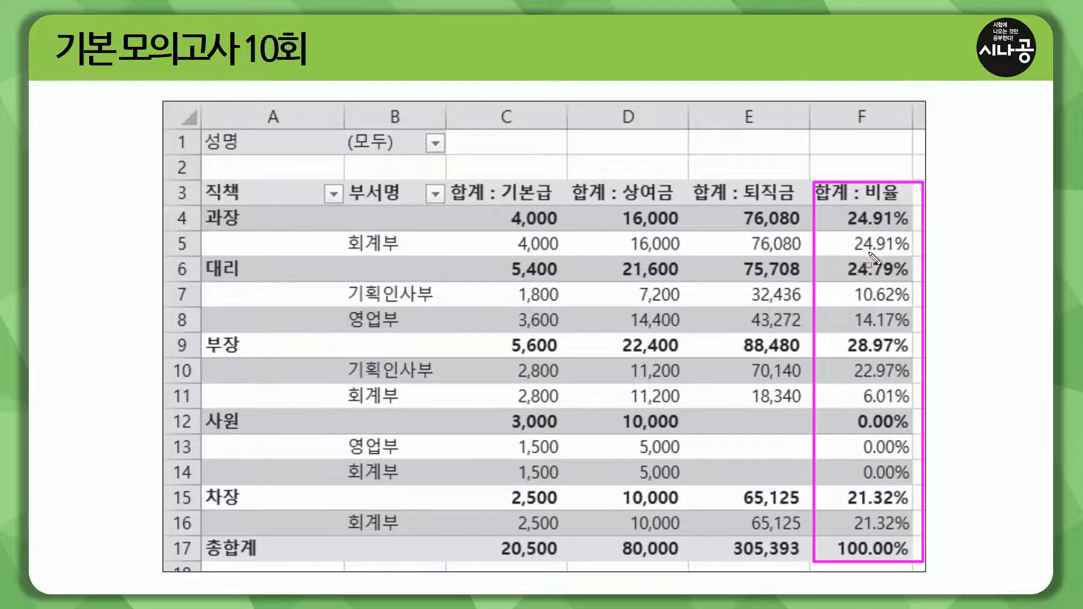
key("Escape")
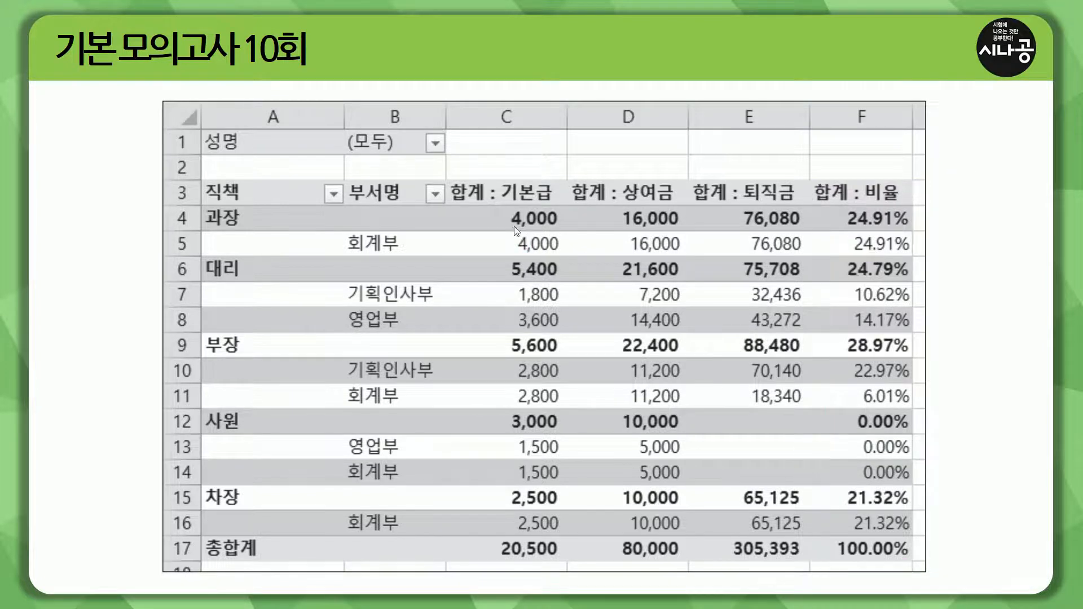
mouse_move(447, 179)
left_mouse_down()
mouse_move(510, 206)
mouse_move(808, 208)
left_mouse_up()
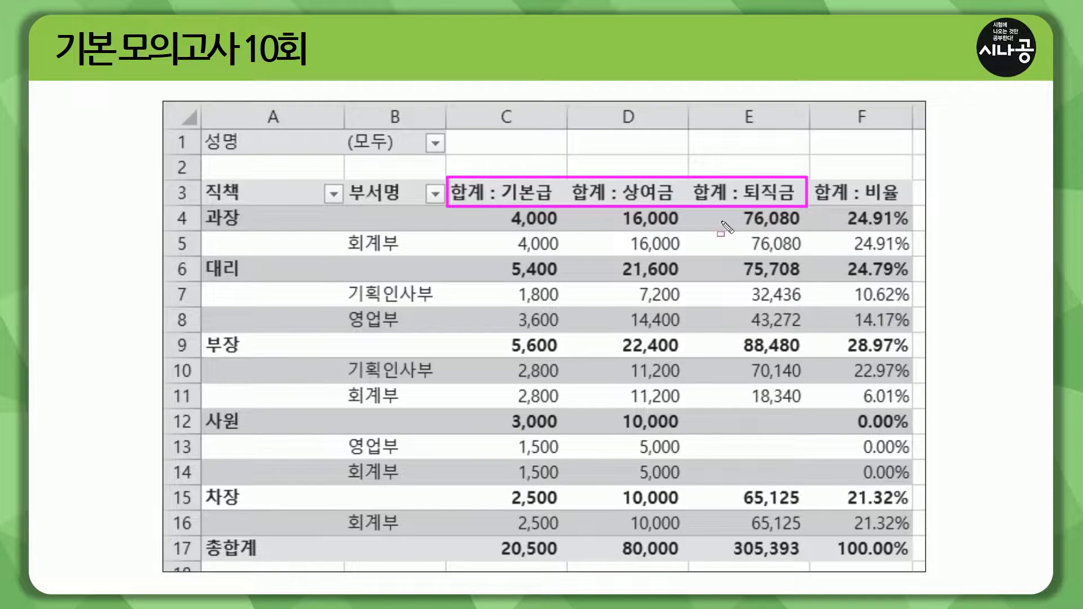
left_click_drag(813, 177, 907, 208)
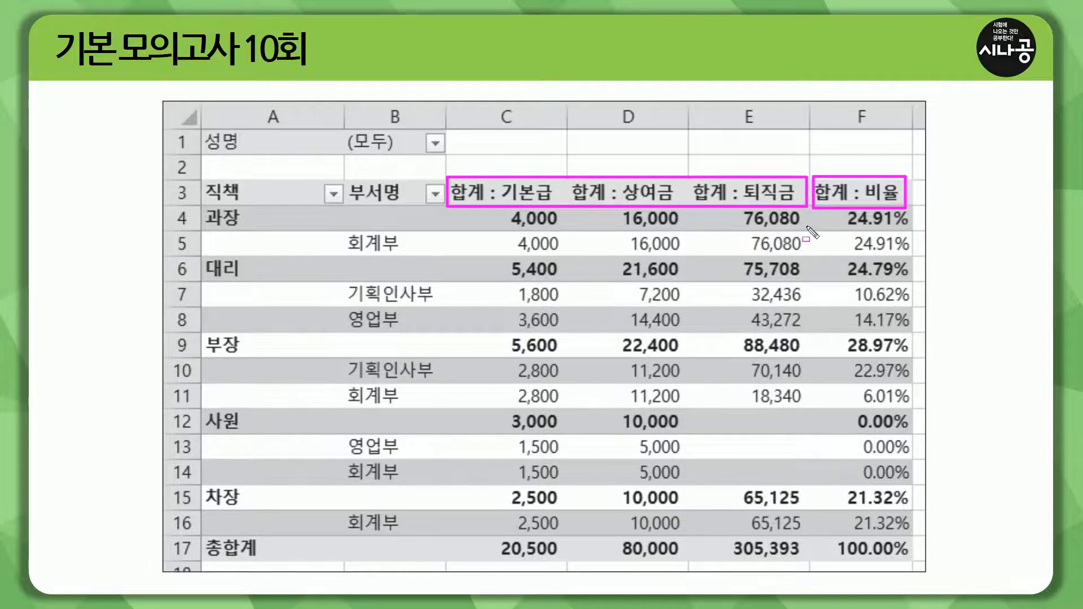
left_click_drag(522, 209, 530, 542)
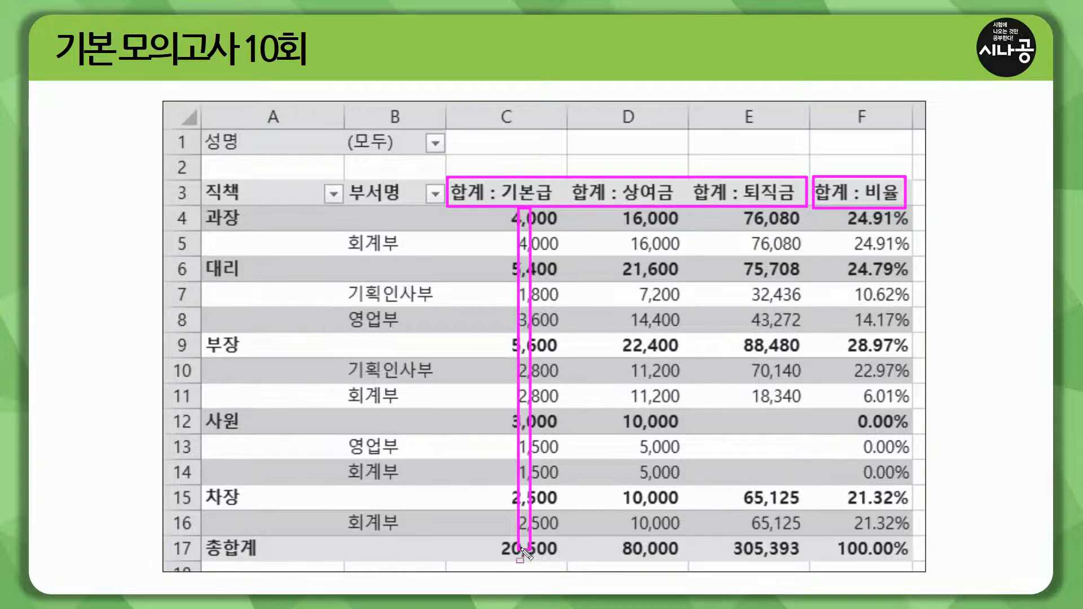
left_click_drag(650, 207, 654, 544)
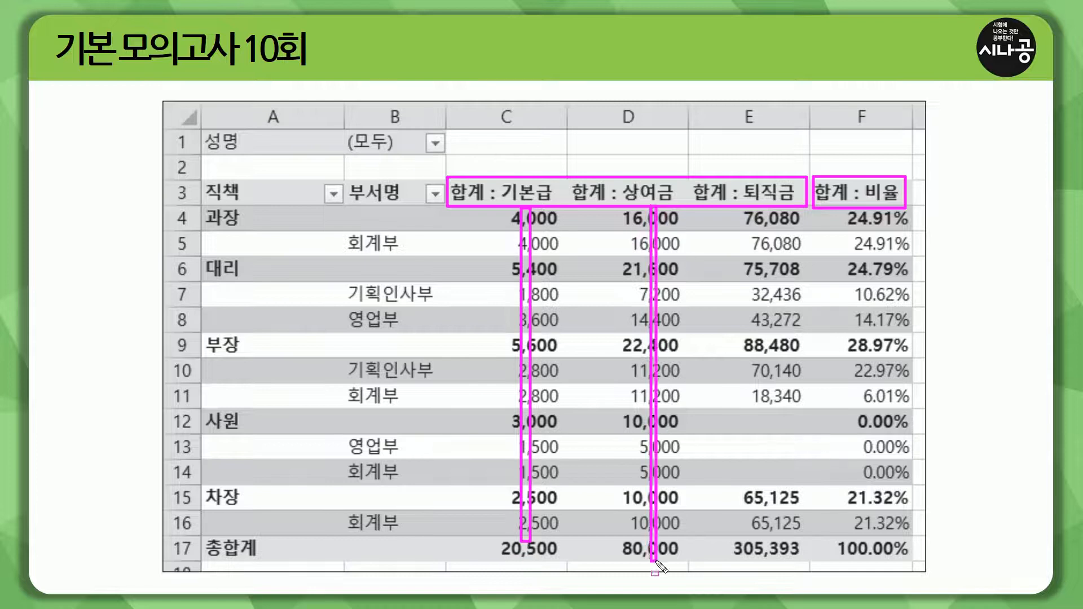
mouse_move(769, 207)
left_mouse_down()
mouse_move(773, 486)
mouse_move(761, 567)
mouse_move(774, 542)
left_mouse_up()
left_click_drag(882, 203, 888, 558)
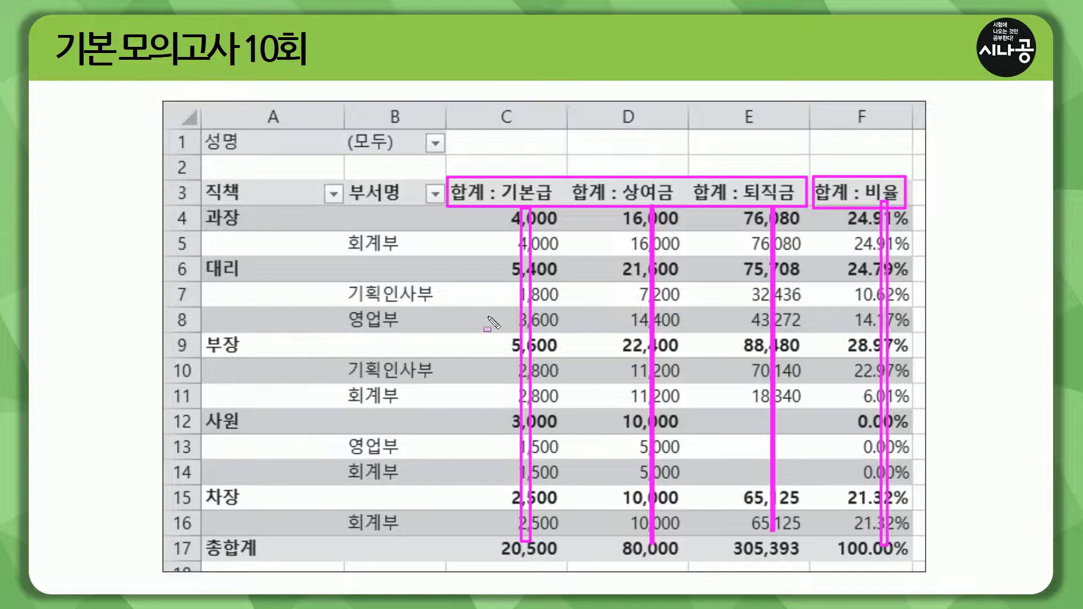
key("e")
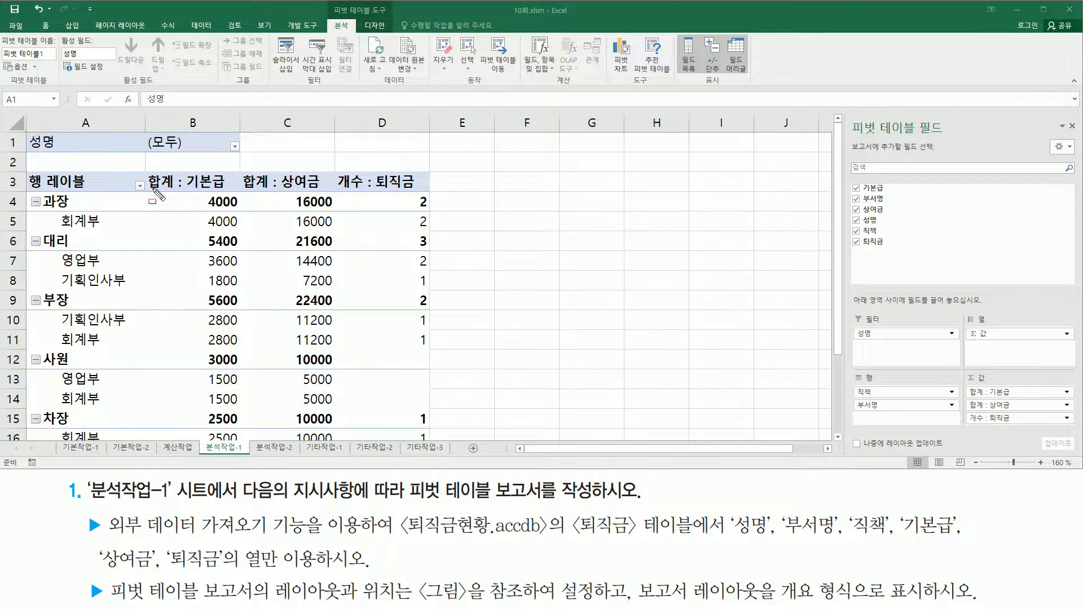
mouse_move(148, 194)
left_mouse_down()
mouse_move(316, 194)
mouse_move(329, 191)
mouse_move(331, 173)
mouse_move(420, 191)
left_mouse_up()
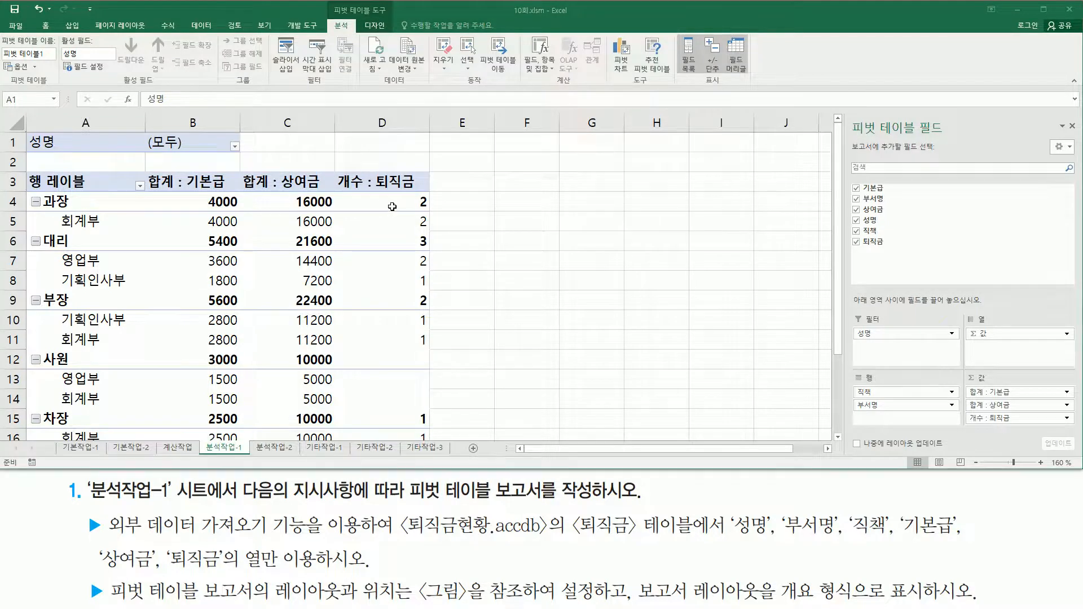
Step: Summarize the 퇴직금 value field by sum (합계) from a cell in its pivot table column
left_click(408, 226)
left_click(409, 242)
left_click(416, 280)
left_click(417, 320)
left_click(416, 246)
left_click(409, 217)
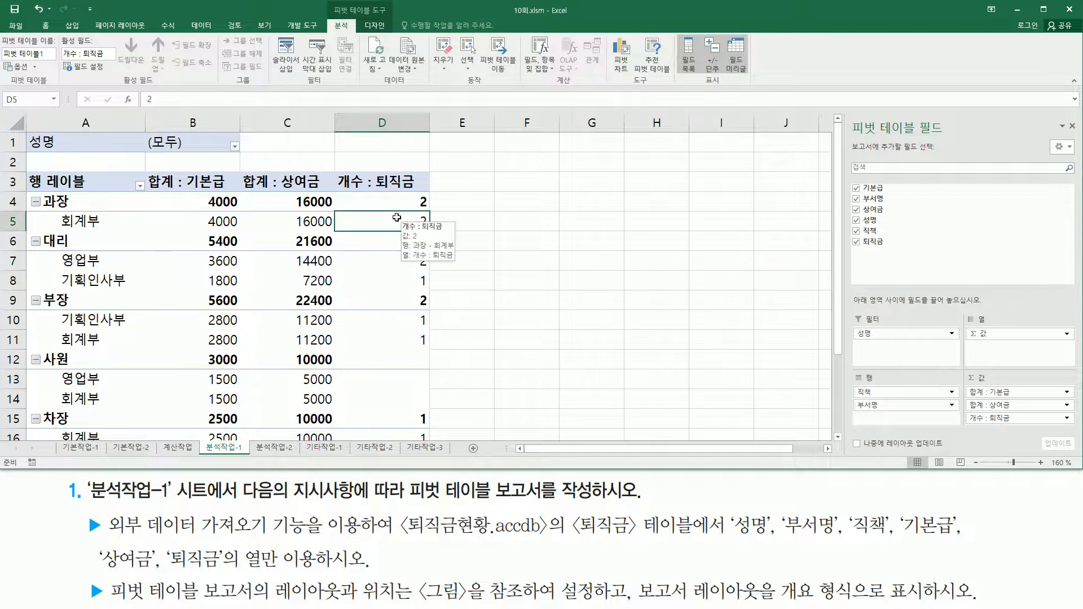
right_click(393, 219)
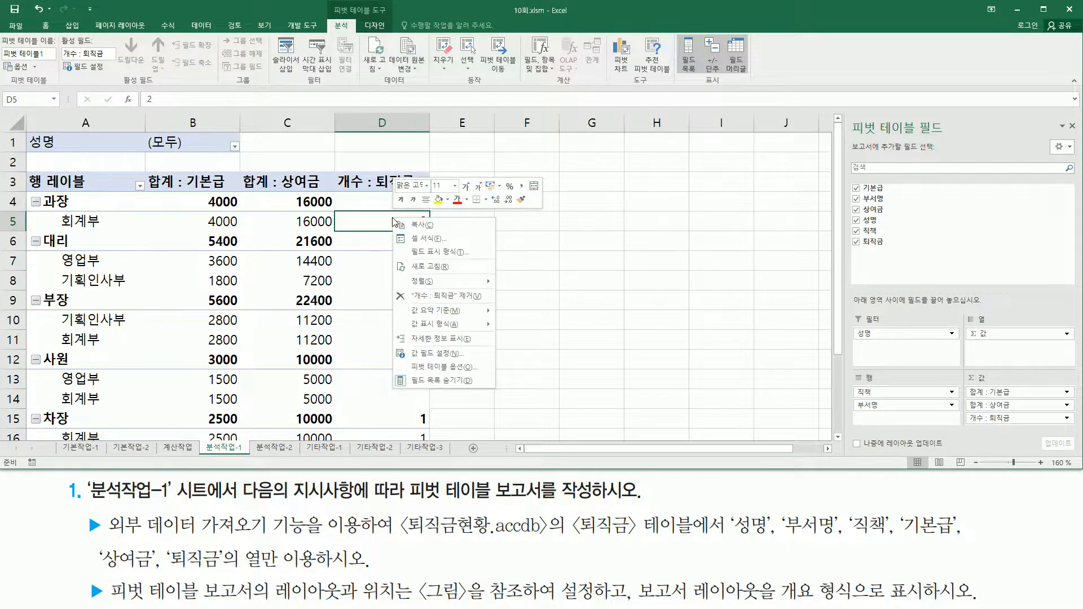
mouse_move(427, 315)
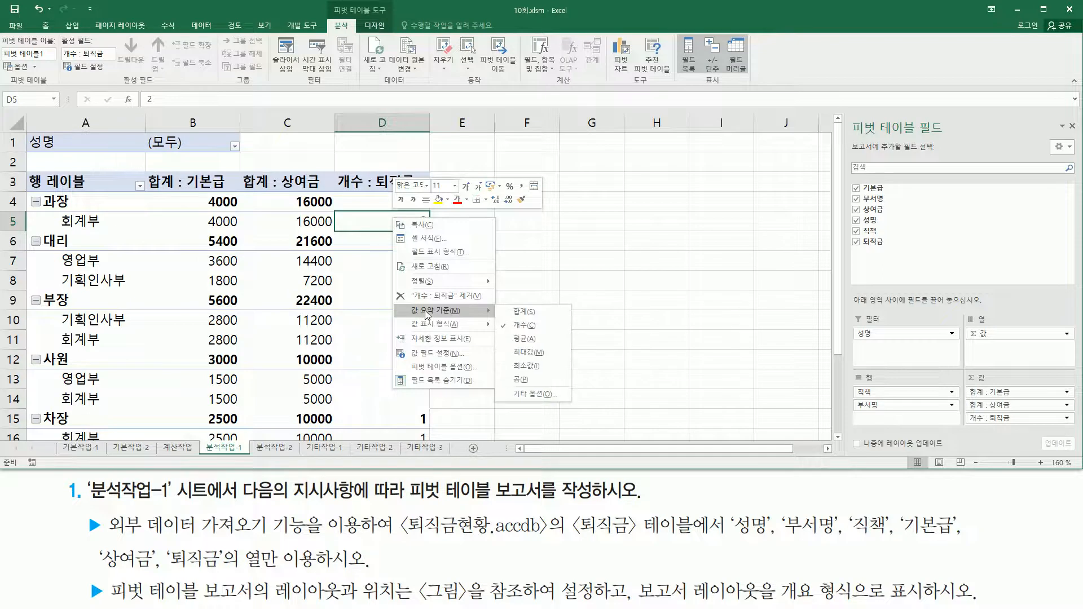
left_click(535, 312)
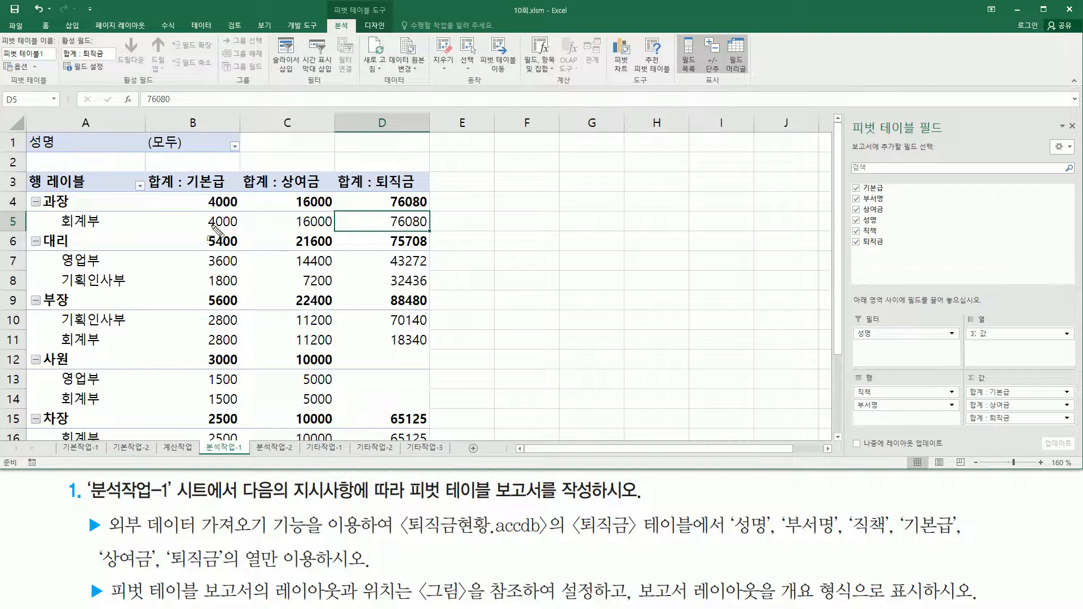
left_click_drag(197, 435, 217, 433)
left_click_drag(310, 189, 308, 415)
left_click_drag(409, 193, 417, 435)
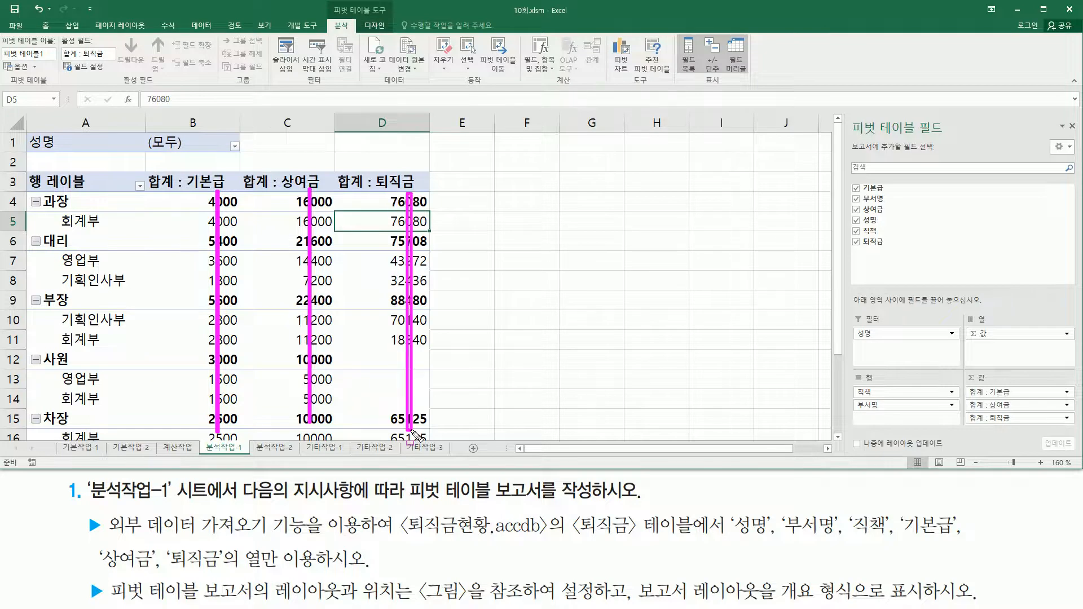
mouse_move(637, 571)
left_mouse_down()
mouse_move(639, 606)
mouse_move(863, 602)
mouse_move(777, 602)
mouse_move(773, 576)
mouse_move(928, 603)
left_mouse_up()
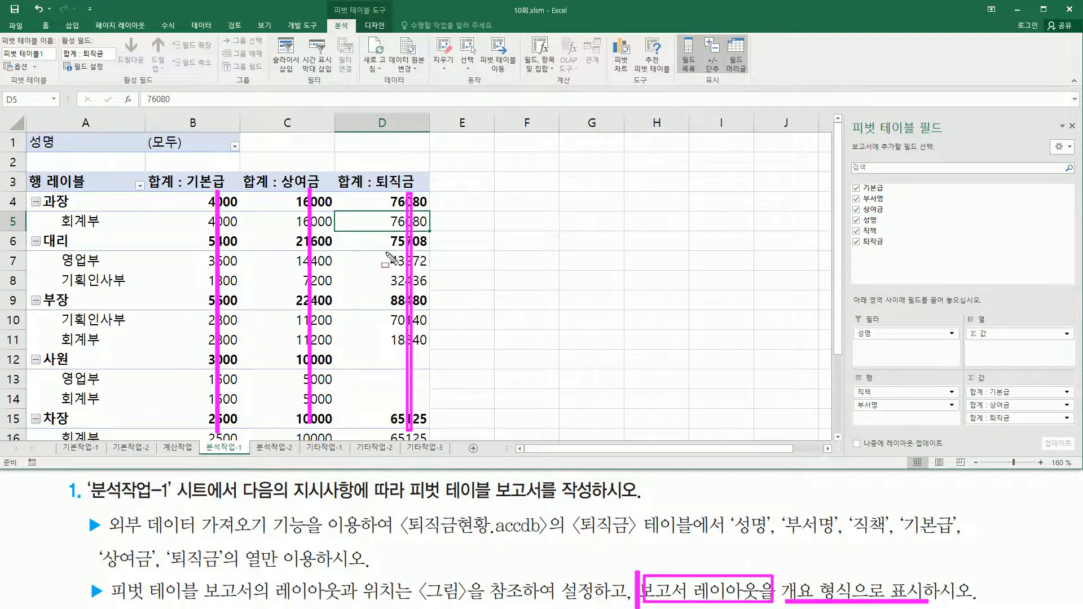
key("Escape")
Step: Select a value cell inside the pivot table and set its report layout to outline form (개요 형식으로 표시)
left_click(213, 241)
left_click(235, 304)
left_click(338, 299)
left_click(337, 241)
left_click(283, 248)
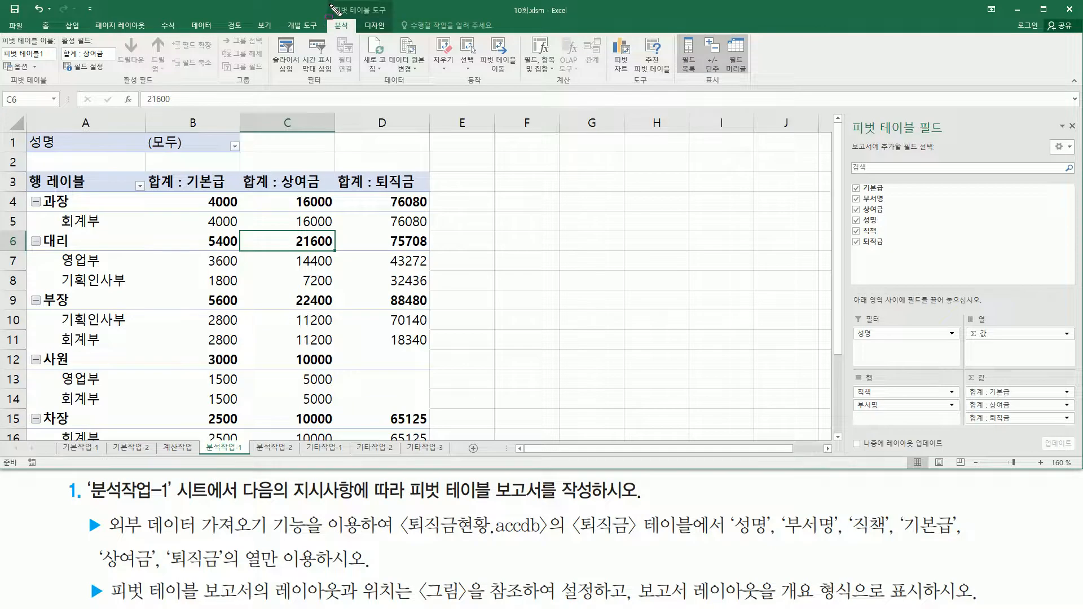
mouse_move(329, 2)
left_mouse_down()
mouse_move(395, 17)
mouse_move(375, 32)
mouse_move(392, 32)
left_mouse_up()
key("Escape")
left_click(375, 26)
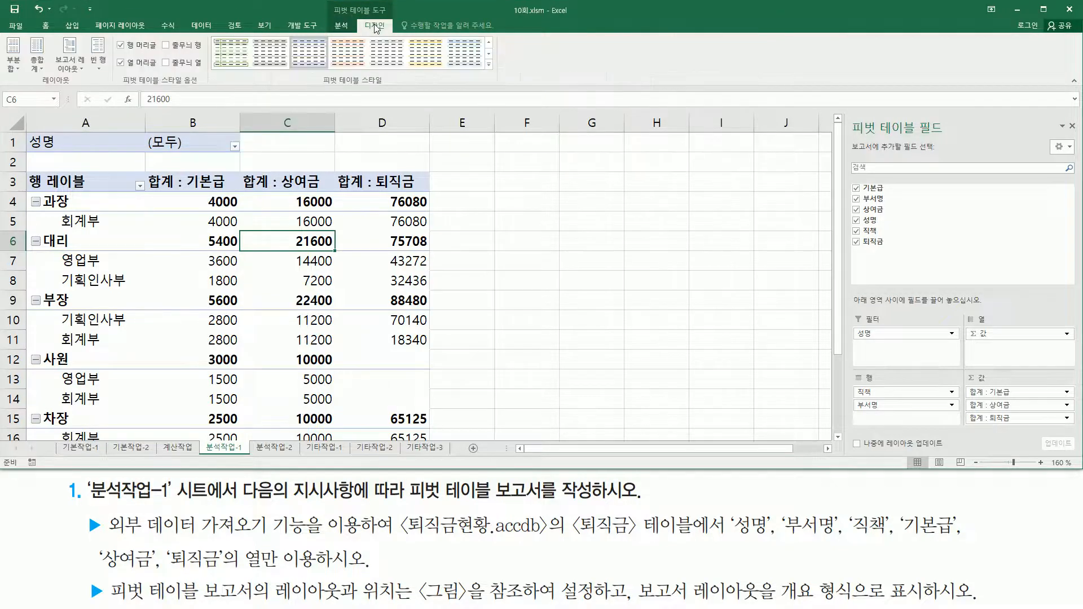
left_click_drag(33, 87, 80, 86)
left_click_drag(52, 33, 89, 78)
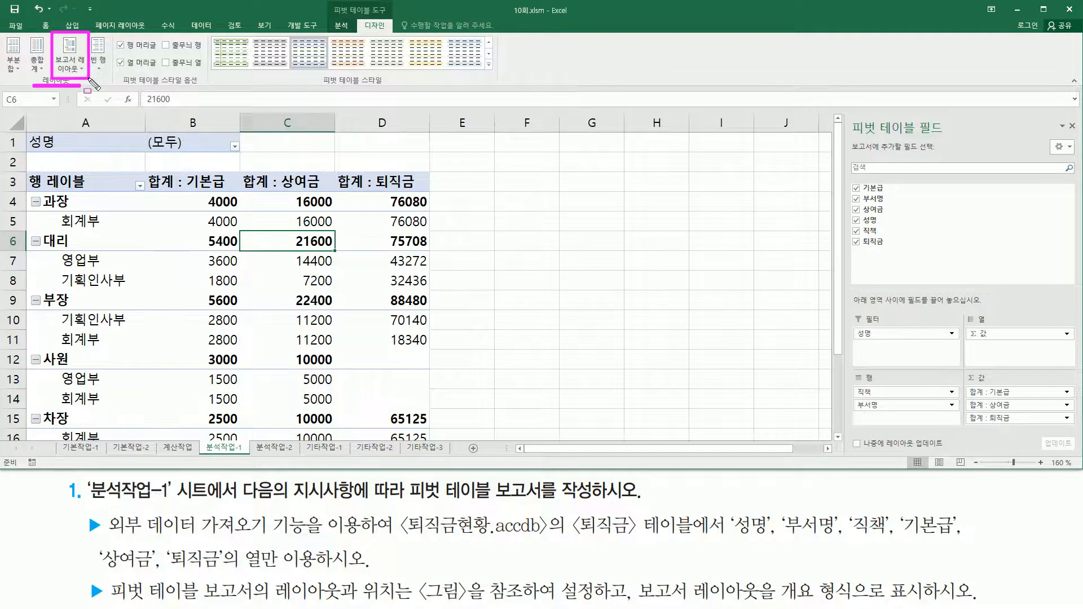
left_click(74, 69)
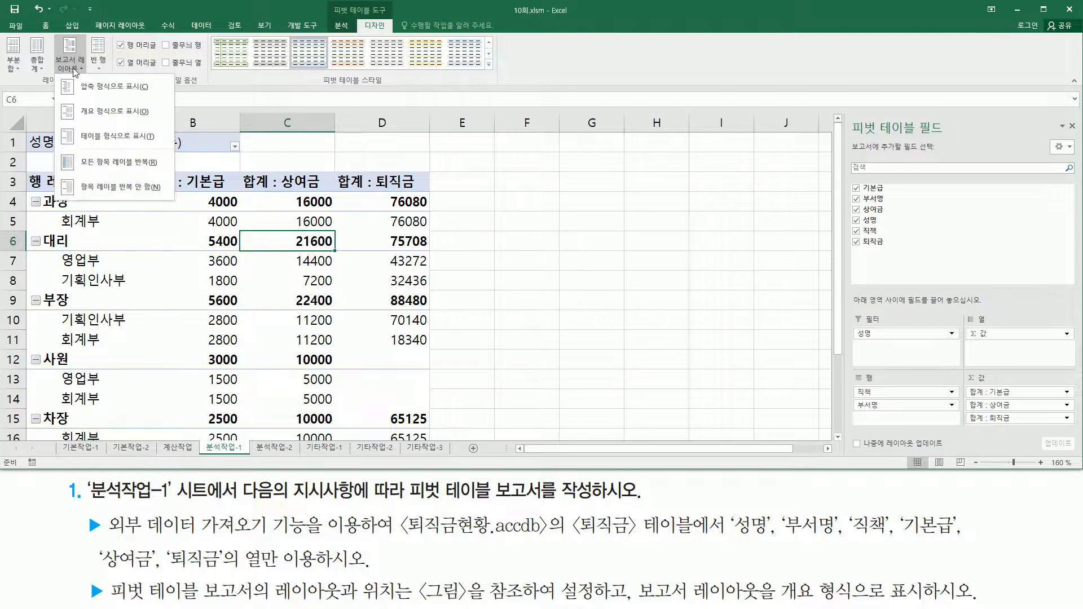
left_click(110, 113)
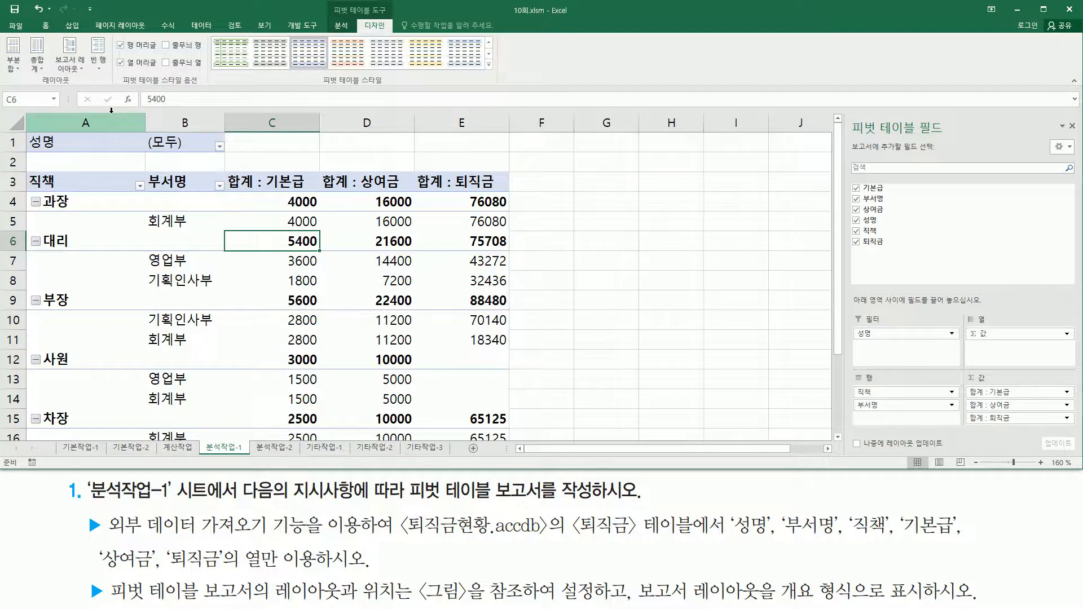
mouse_move(267, 304)
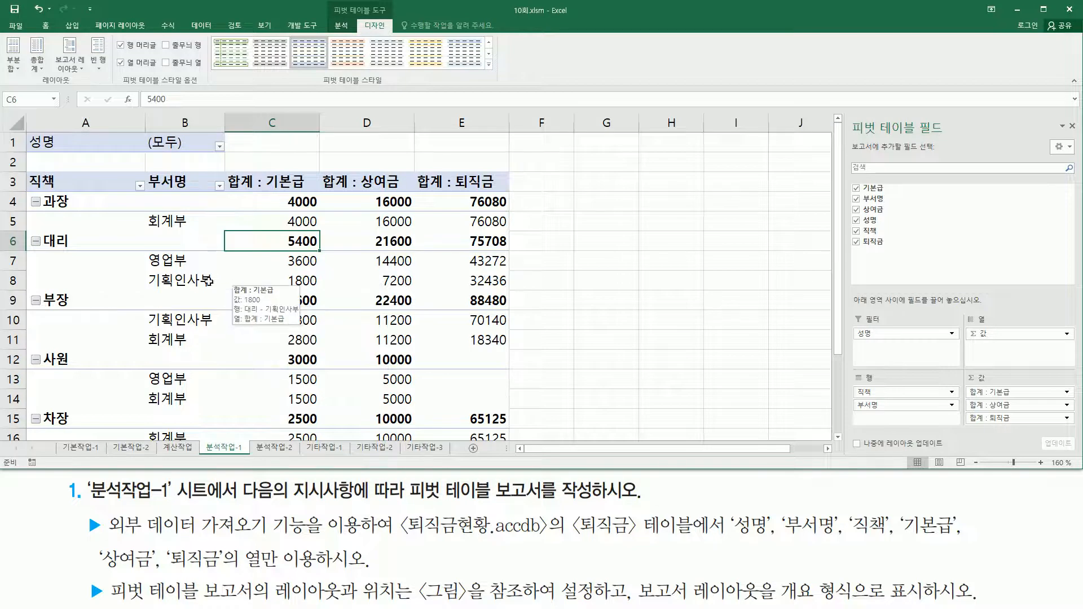
left_click(302, 563)
scroll(302, 563, "down", 1)
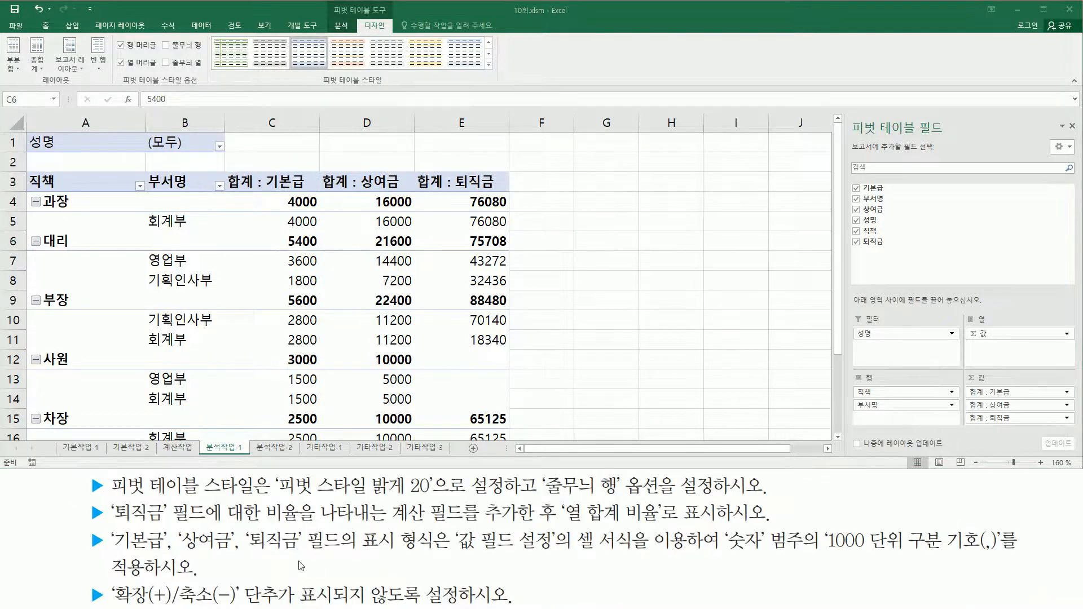
left_click_drag(116, 498, 436, 500)
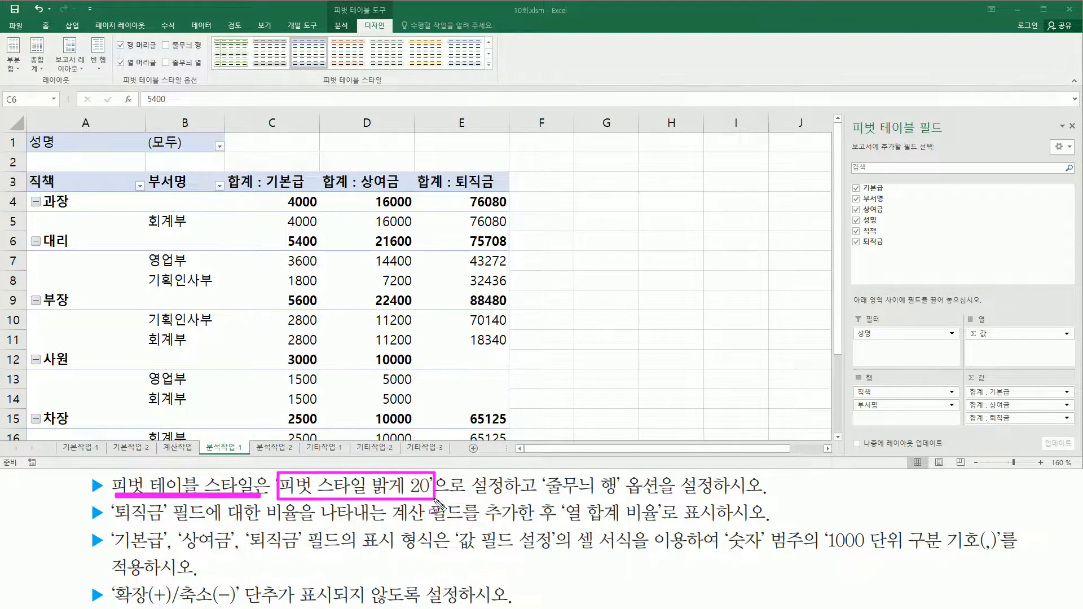
mouse_move(540, 472)
left_mouse_down()
mouse_move(623, 502)
mouse_move(717, 499)
left_mouse_up()
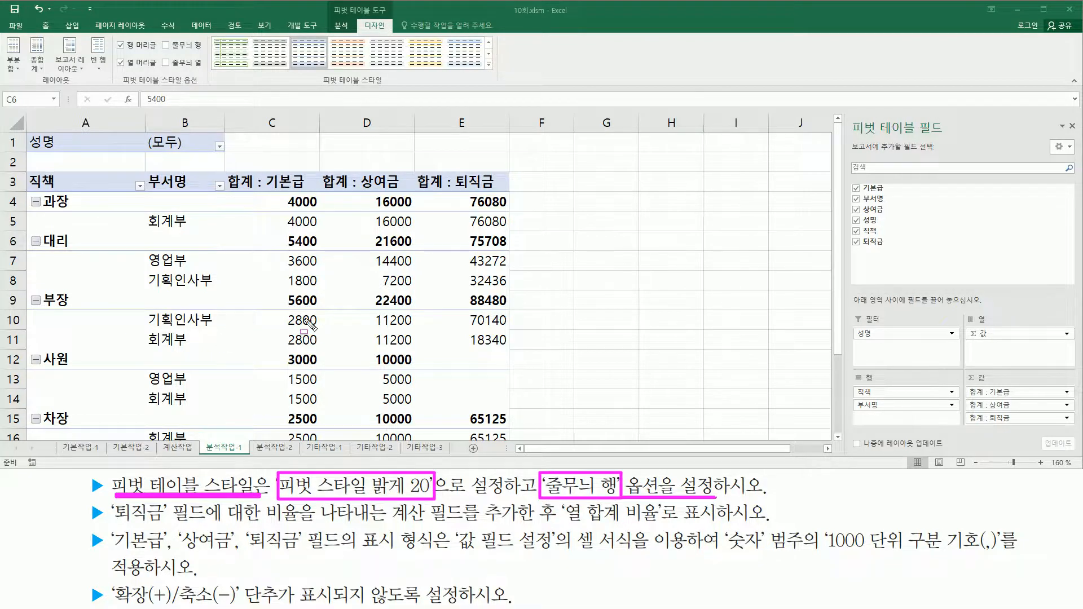
Step: Select a value cell in the pivot table and apply the pivot style 피벗 스타일 밝게 20
key("Escape")
left_click(237, 255)
left_click(336, 323)
left_click(396, 283)
left_click(326, 248)
left_click(262, 248)
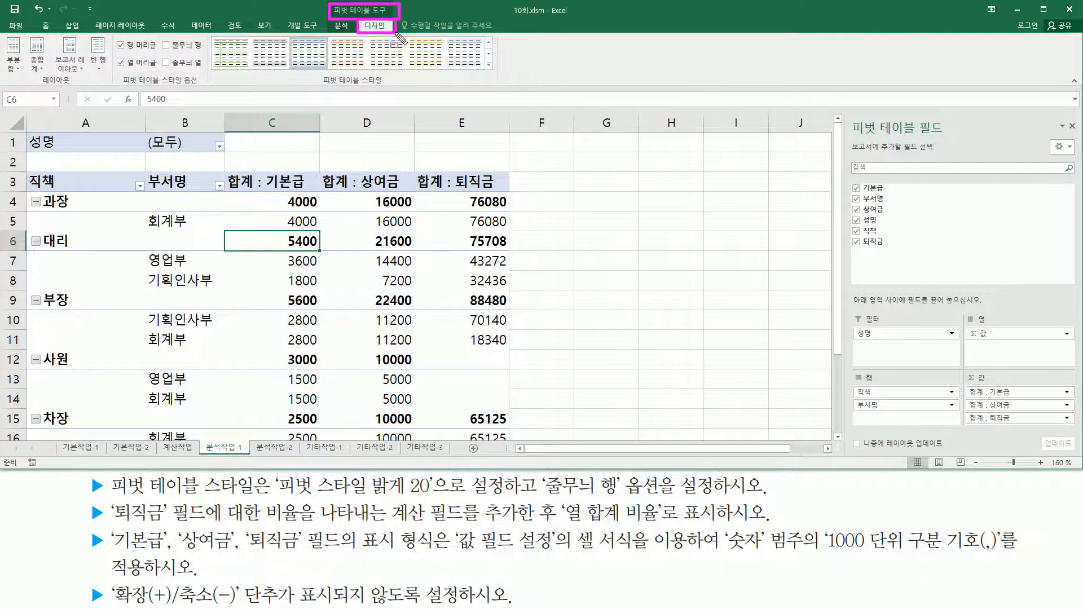
left_click_drag(319, 83, 388, 83)
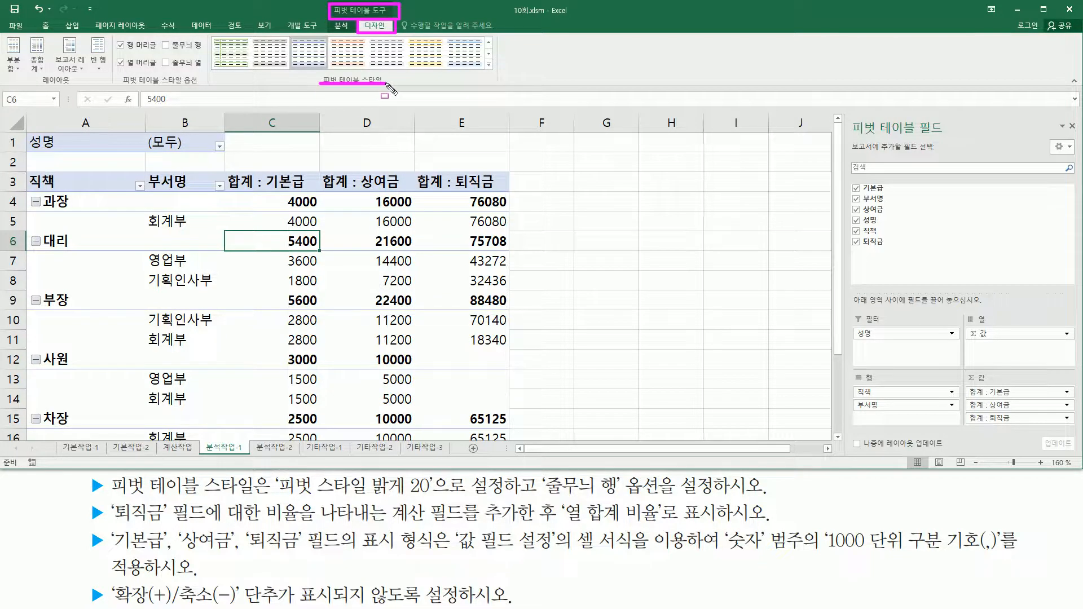
left_click_drag(484, 55, 496, 72)
key("Escape")
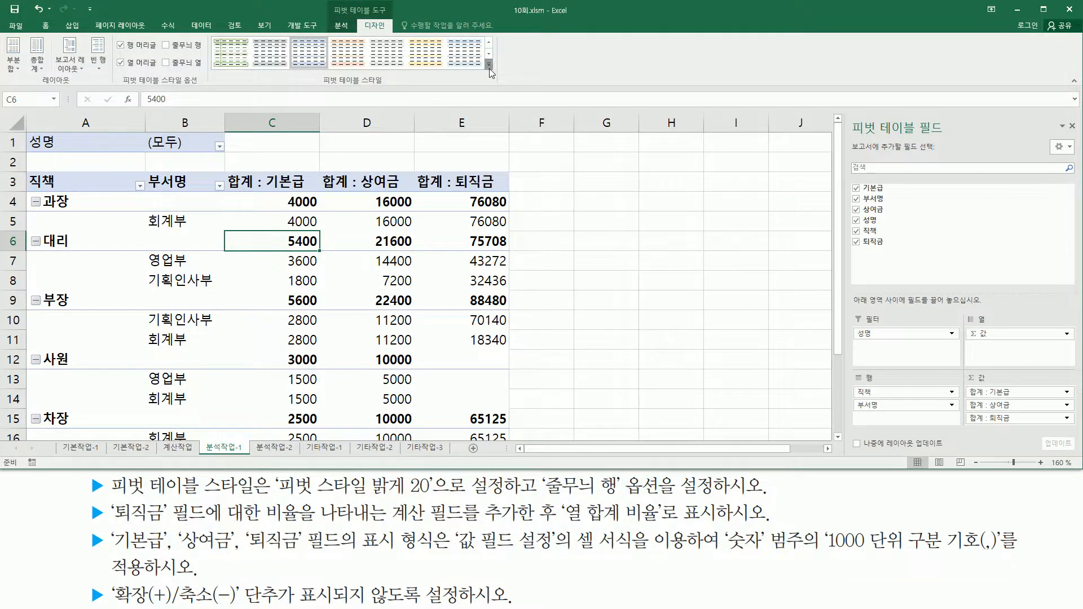
left_click(489, 67)
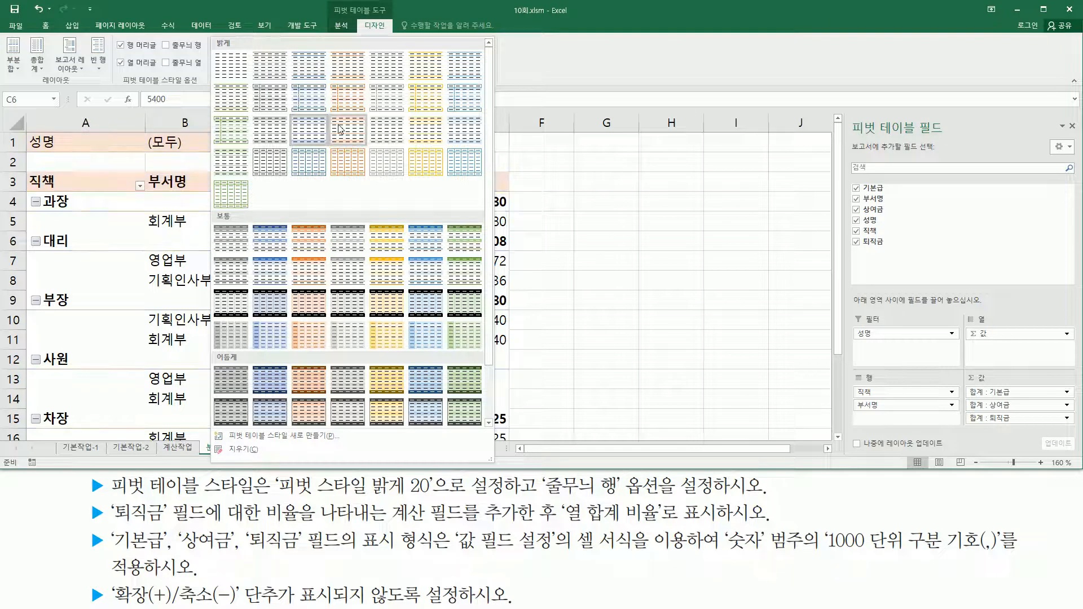
left_click(469, 133)
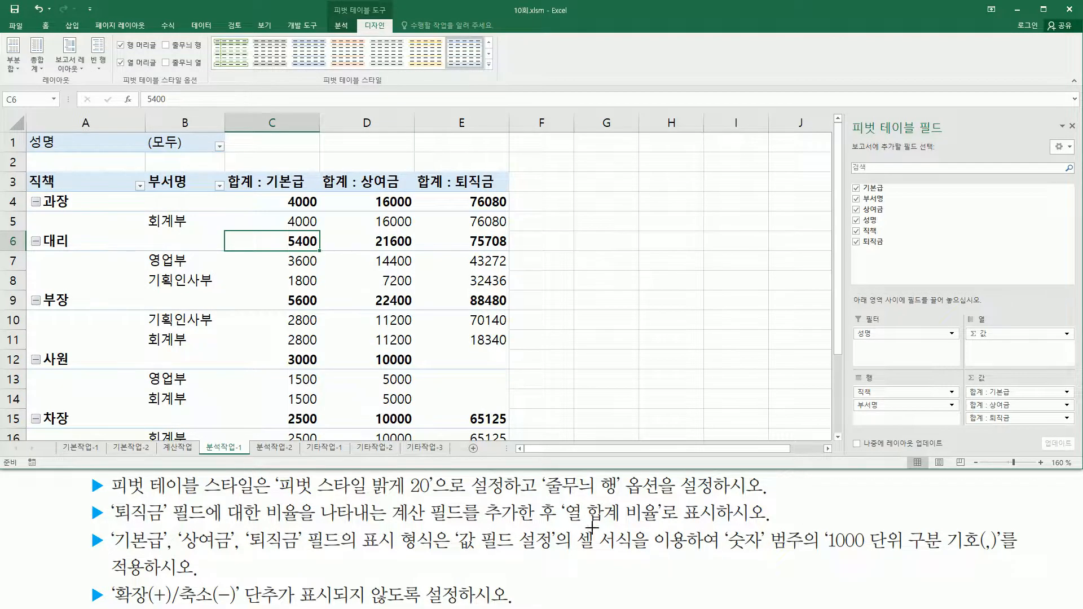
Step: Enable the banded rows option (줄무늬 행) for the pivot table
left_click_drag(541, 498, 757, 499)
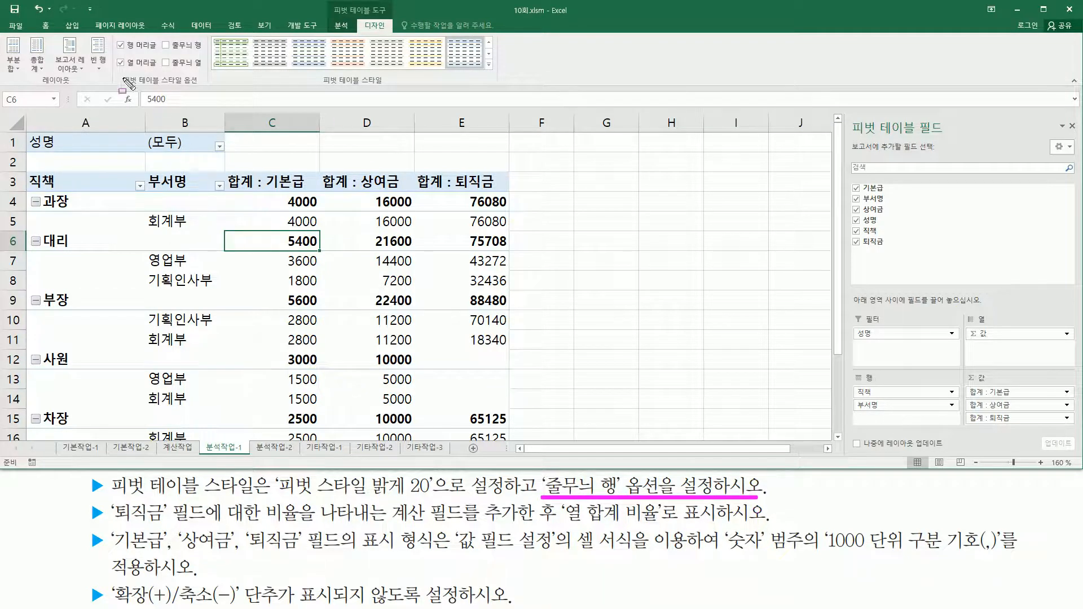
left_click_drag(129, 79, 204, 89)
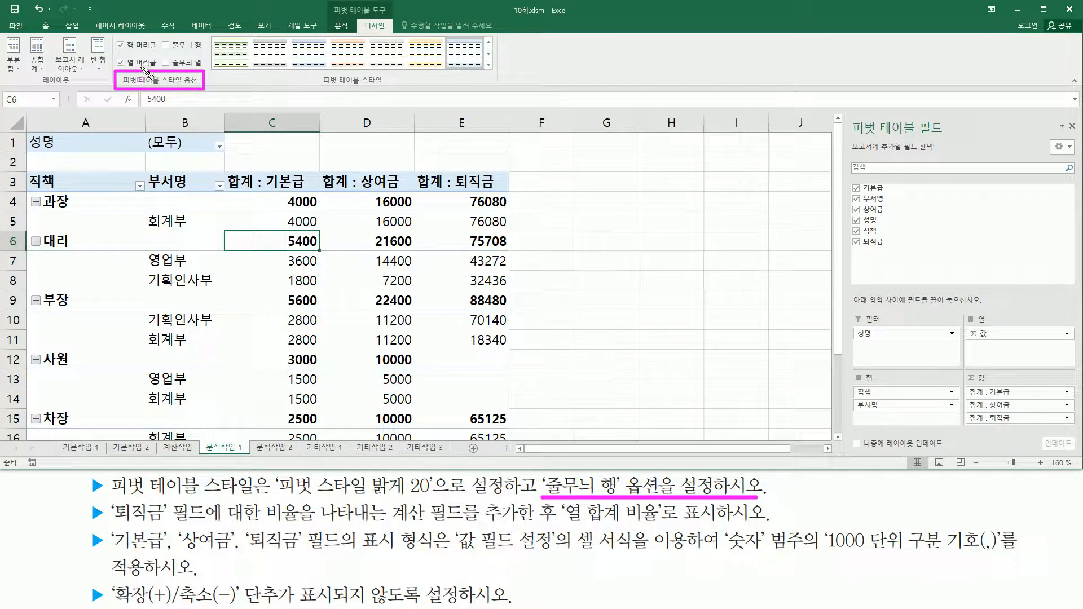
left_click_drag(161, 37, 205, 52)
key("Escape")
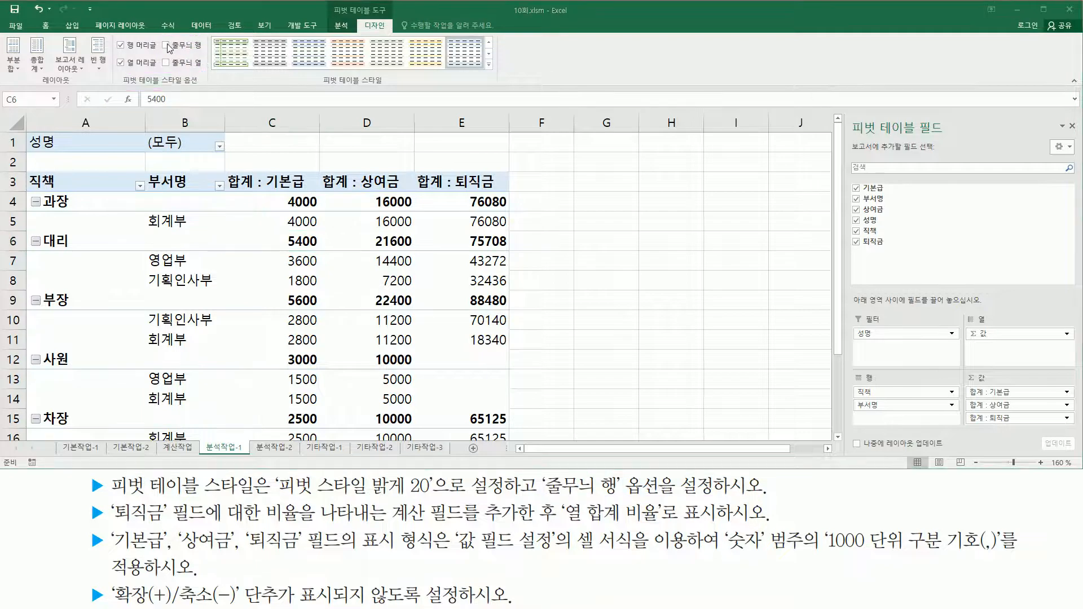
left_click(166, 45)
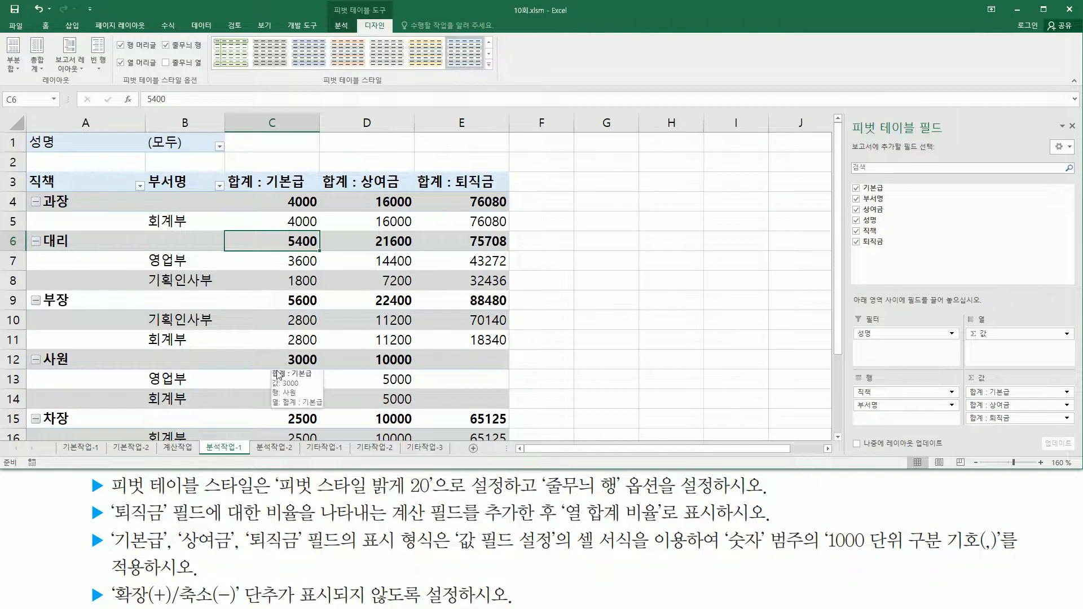
Step: From a value cell in the pivot table, start inserting a calculated field (계산 필드)
mouse_move(104, 526)
left_mouse_down()
mouse_move(232, 525)
mouse_move(225, 498)
mouse_move(270, 524)
mouse_move(299, 525)
left_mouse_up()
mouse_move(392, 493)
left_mouse_down()
mouse_move(407, 524)
mouse_move(477, 532)
left_mouse_up()
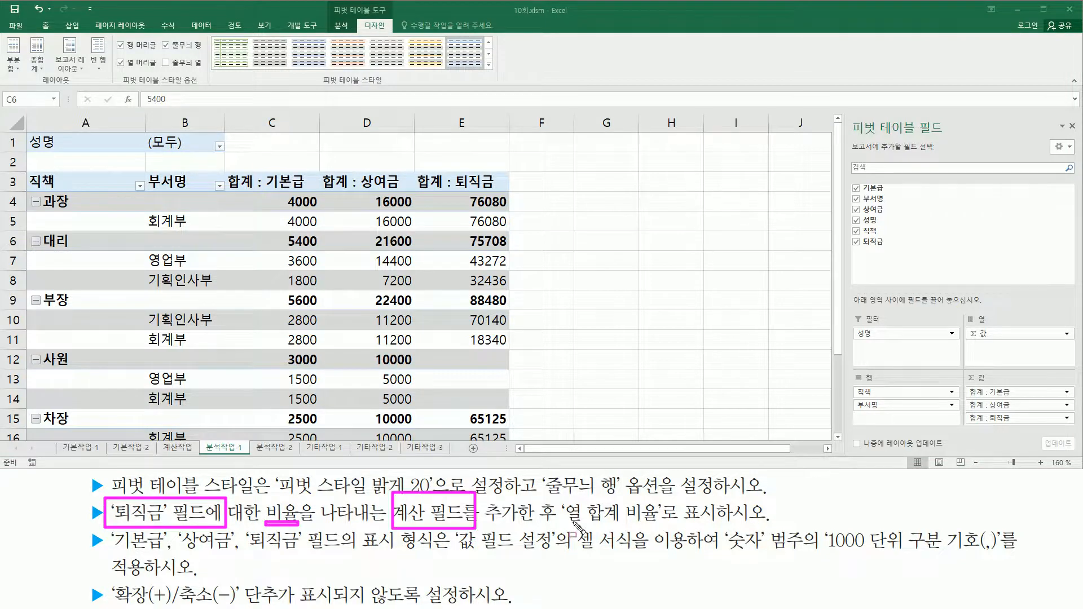
left_click_drag(564, 529, 719, 530)
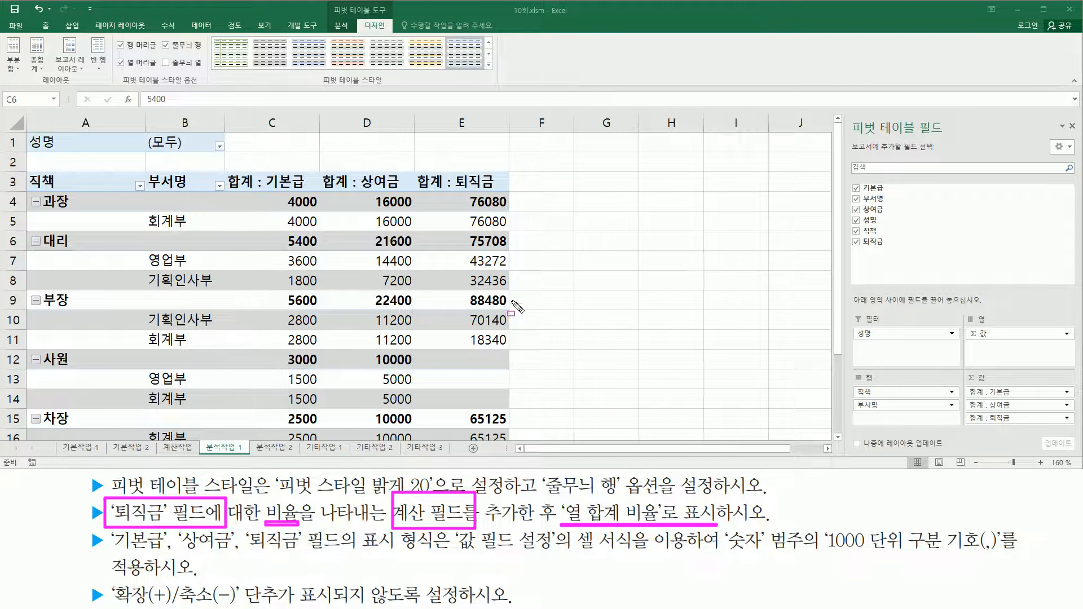
key("Escape")
left_click(291, 217)
left_click(384, 296)
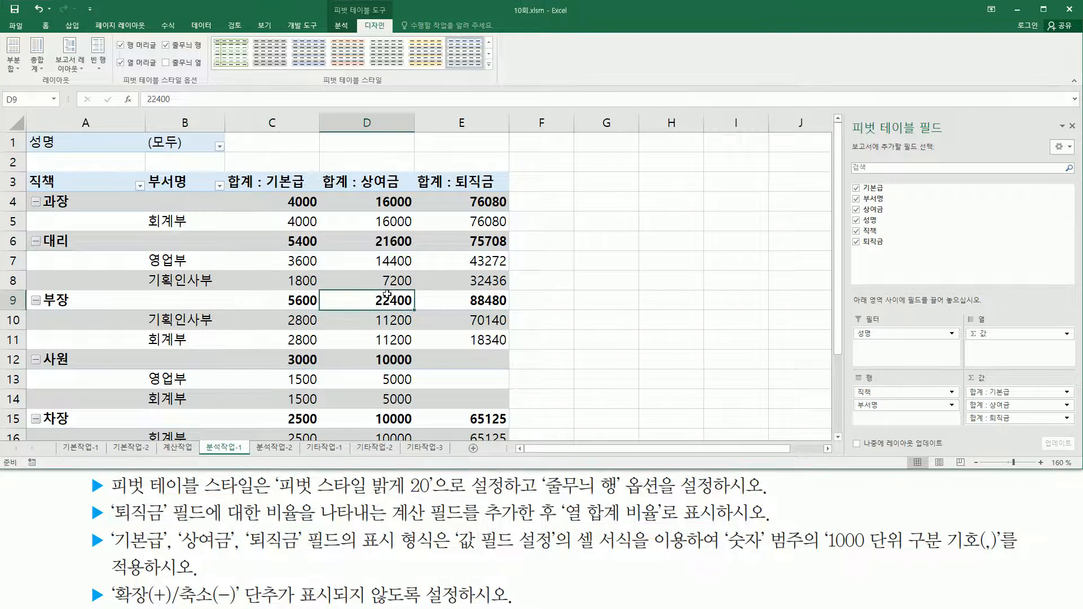
left_click(384, 255)
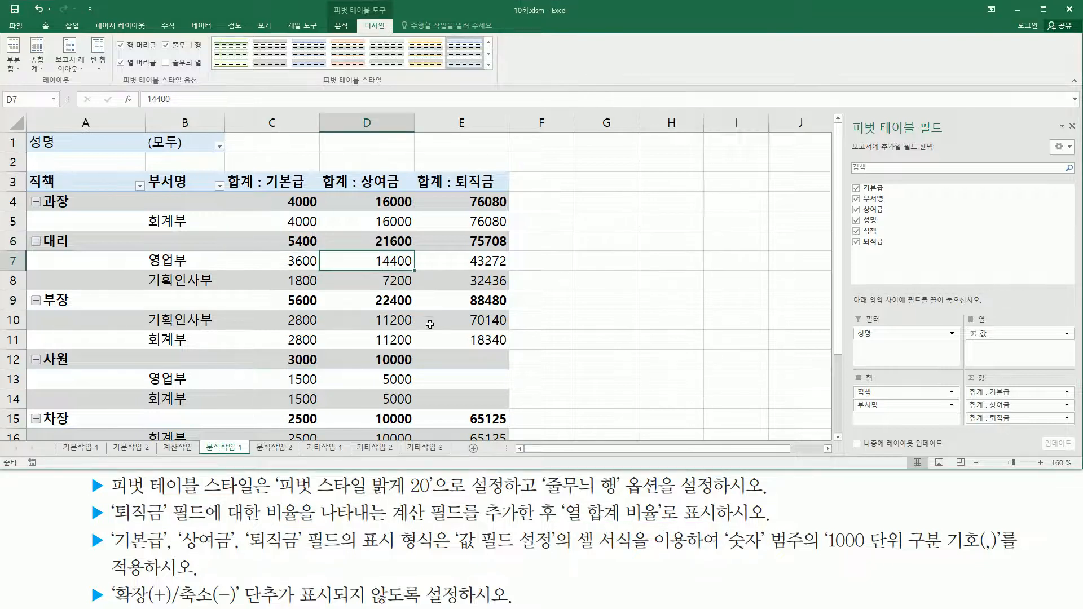
mouse_move(337, 4)
left_mouse_down()
mouse_move(332, 16)
mouse_move(396, 21)
left_mouse_up()
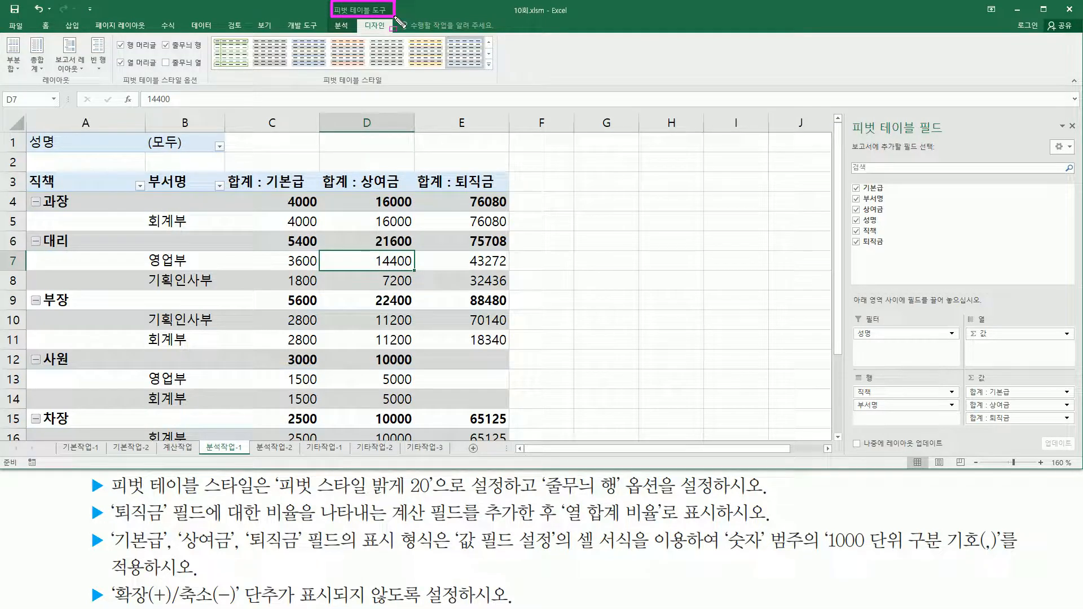
left_click_drag(325, 32, 358, 32)
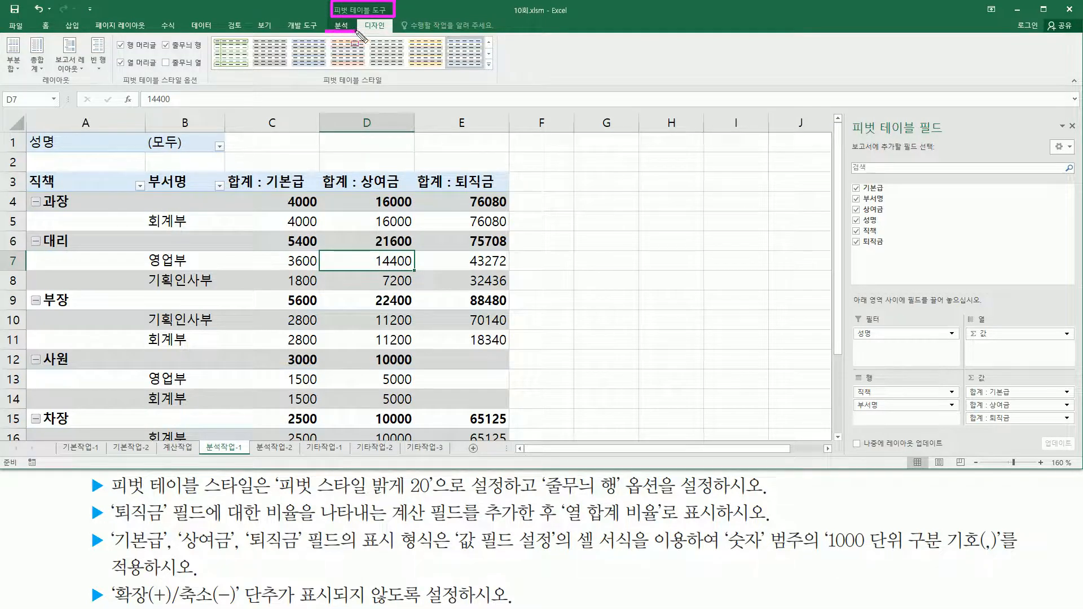
key("Escape")
left_click(341, 27)
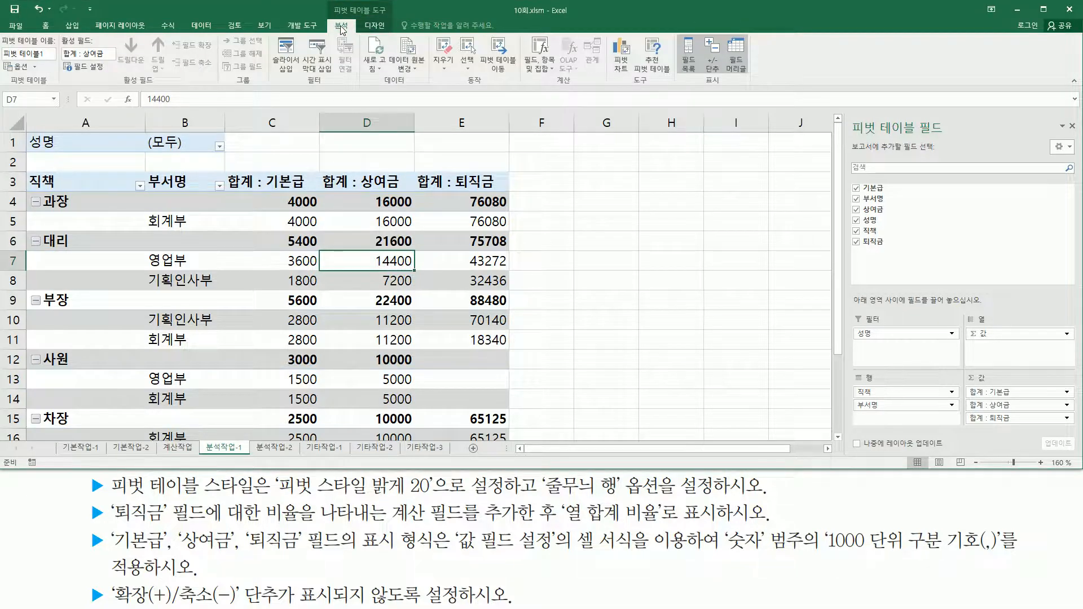
left_click_drag(547, 87, 584, 88)
mouse_move(522, 36)
left_mouse_down()
mouse_move(544, 79)
mouse_move(558, 78)
left_mouse_up()
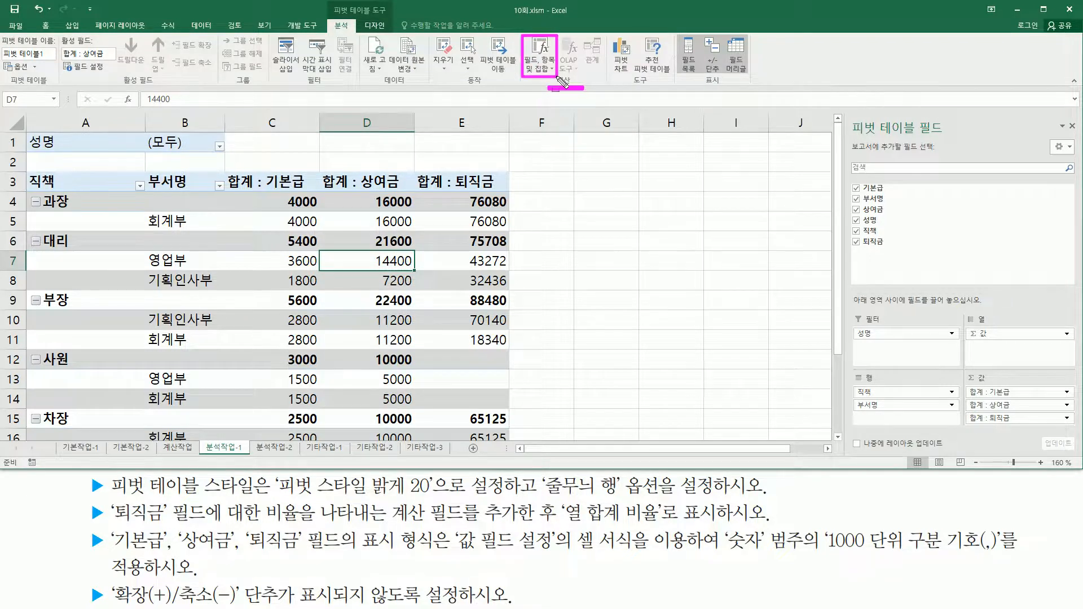
key("Escape")
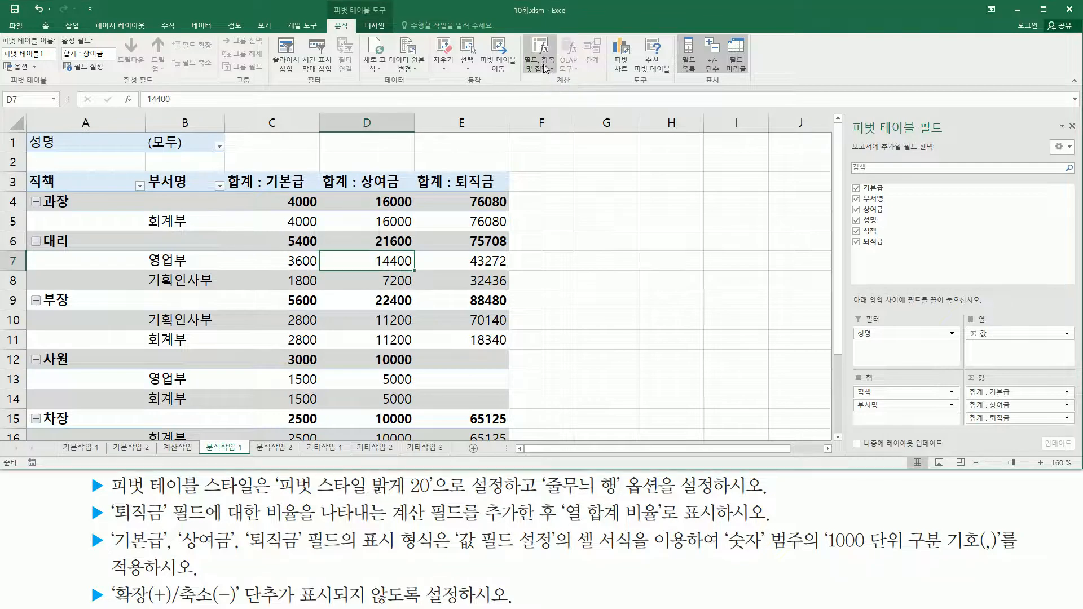
left_click(546, 69)
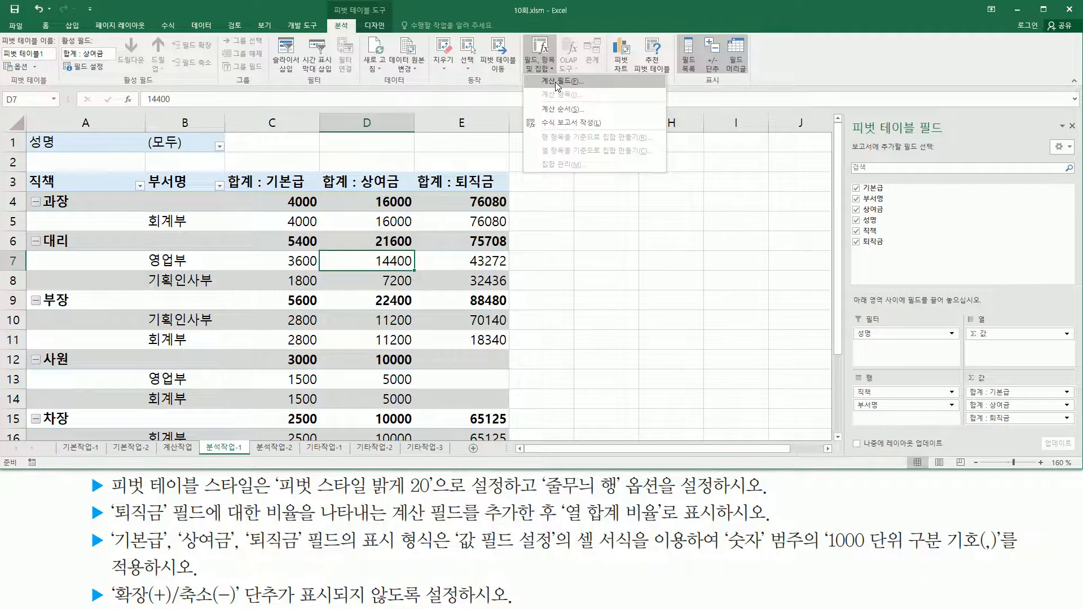
left_click(555, 82)
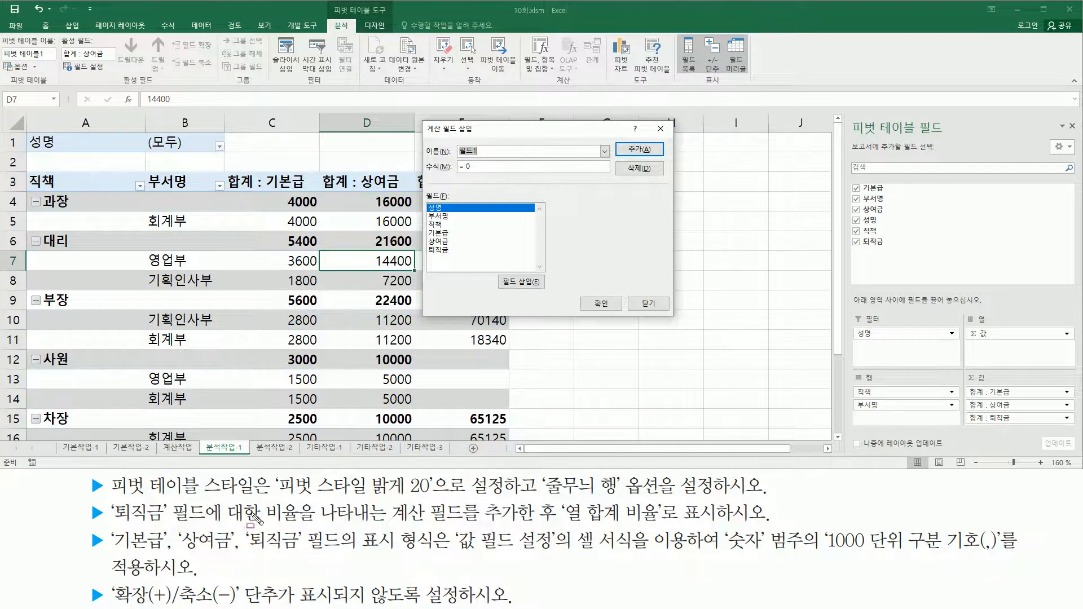
Step: Check the reference table's ratio column heading and name the new calculated field 비율
left_click_drag(118, 525, 313, 526)
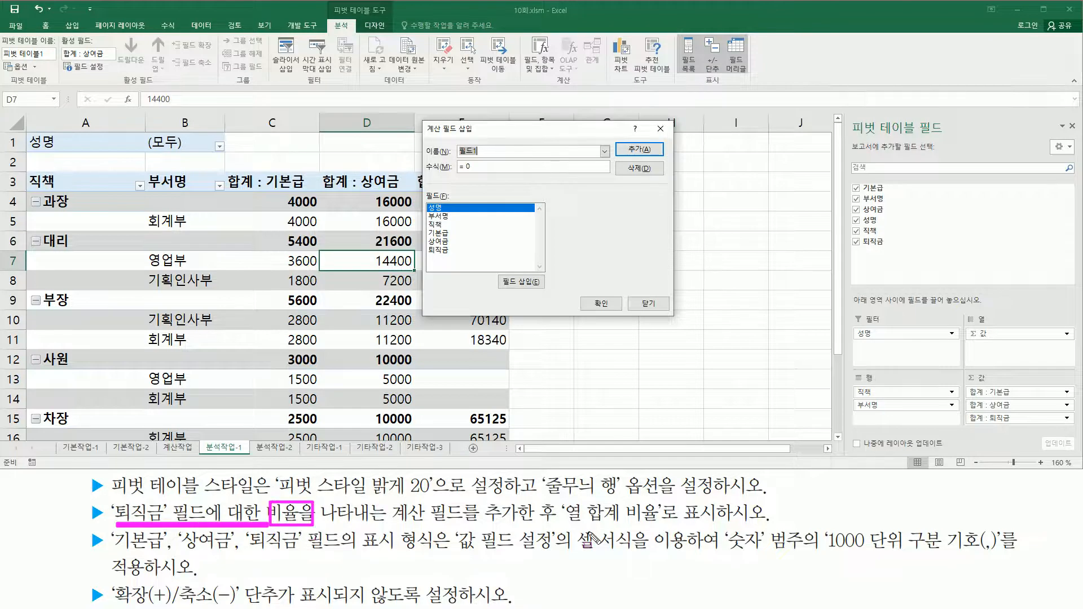
key("Escape")
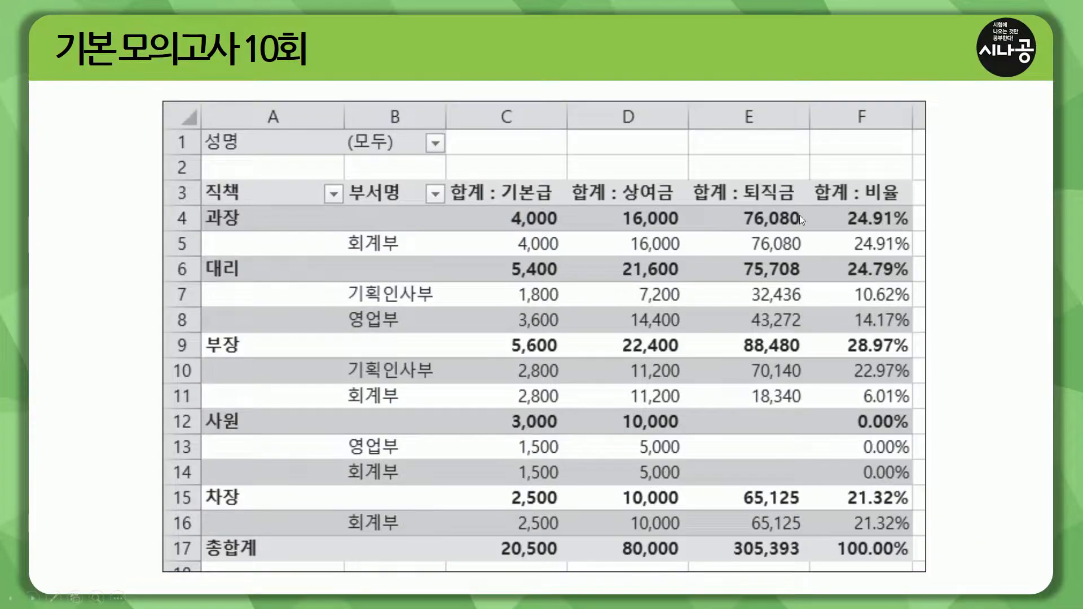
key("ctrl+shift+d")
mouse_move(864, 181)
left_mouse_down()
mouse_move(901, 186)
mouse_move(901, 207)
left_mouse_up()
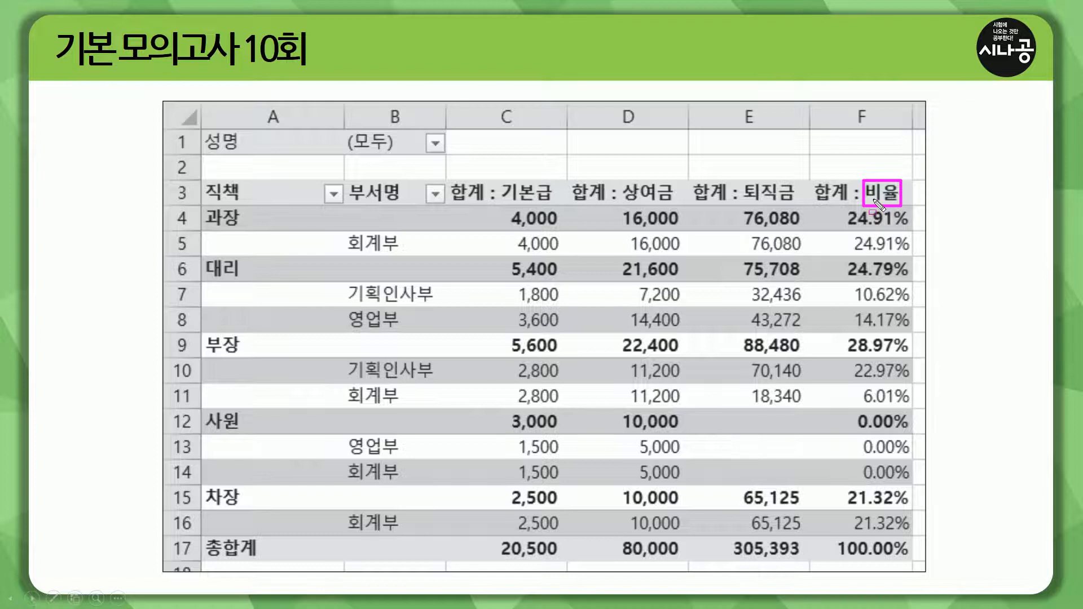
key("e")
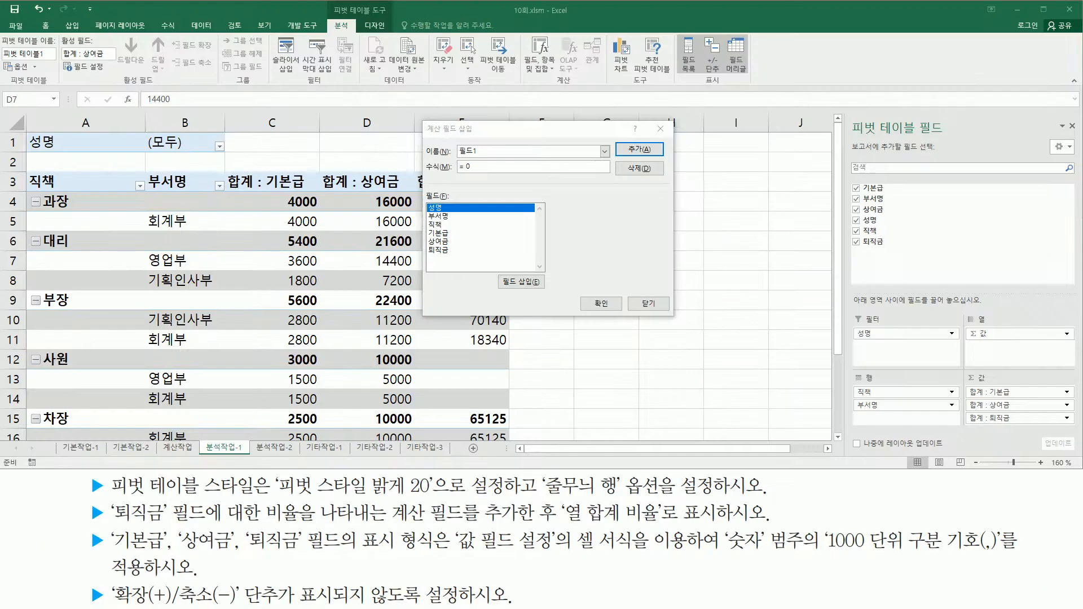
left_click_drag(492, 150, 416, 152)
type("ㅂ")
type("비율")
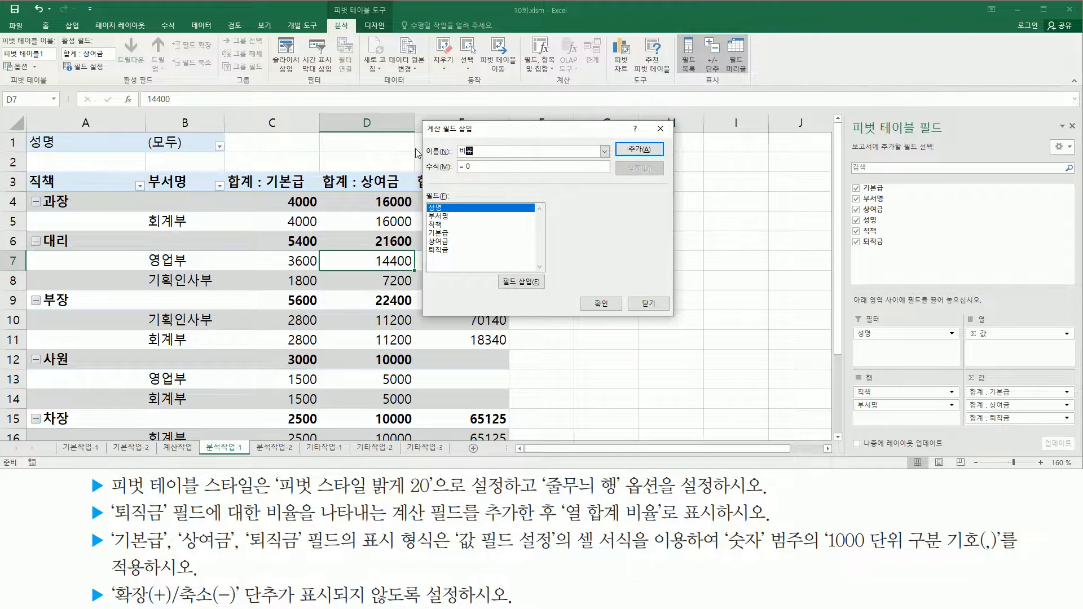
Step: Set the 비율 calculated field's formula to = 퇴직금 by inserting that field, and add it to the field list
left_click(465, 167)
mouse_move(112, 500)
left_mouse_down()
mouse_move(226, 534)
mouse_move(242, 528)
left_mouse_up()
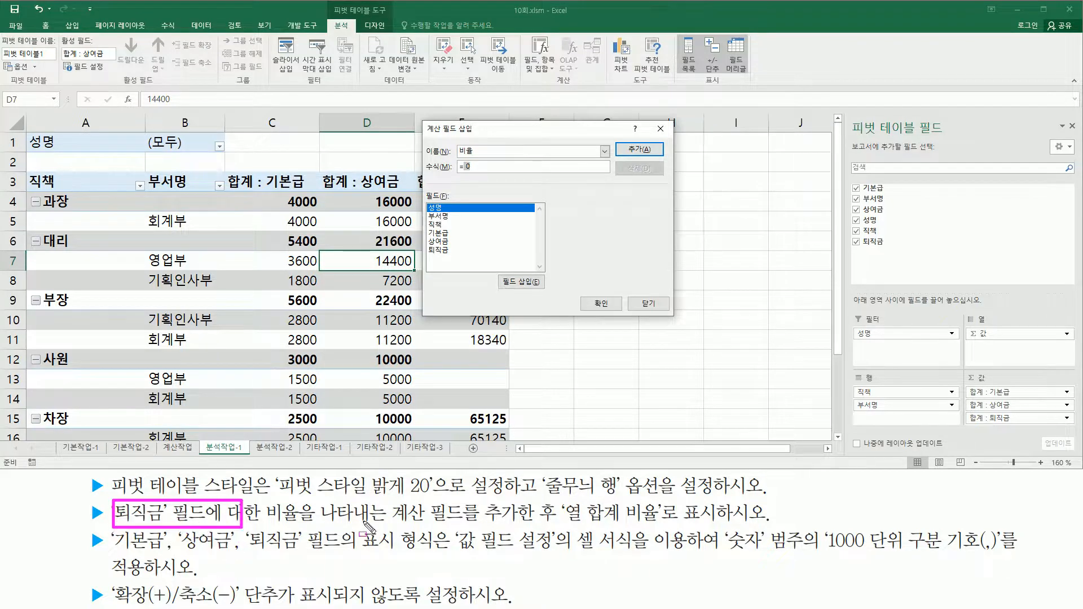
left_click_drag(569, 523, 652, 525)
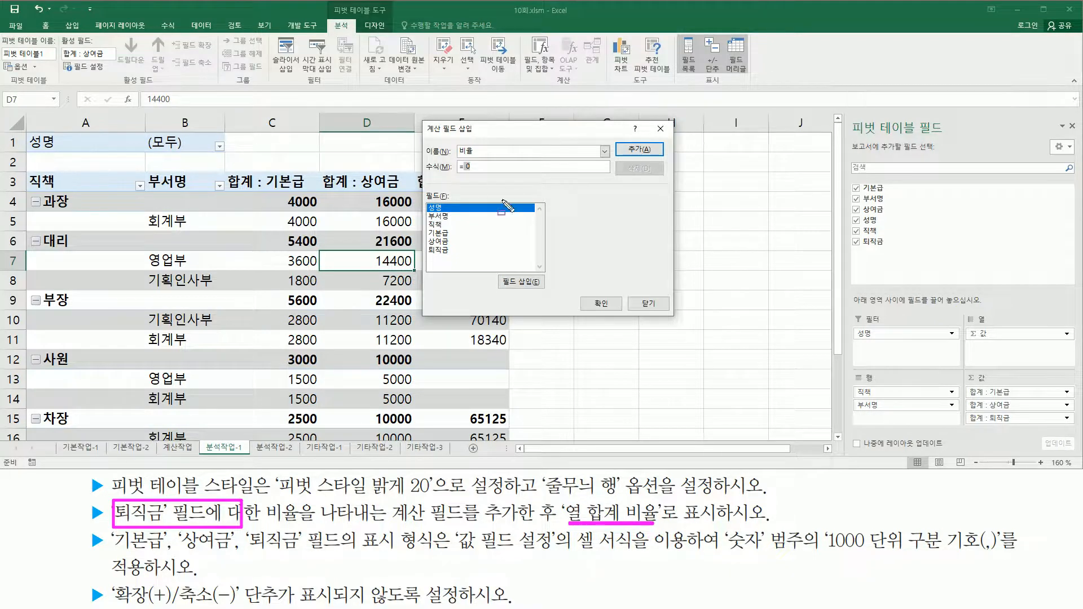
key("Escape")
left_click(467, 167)
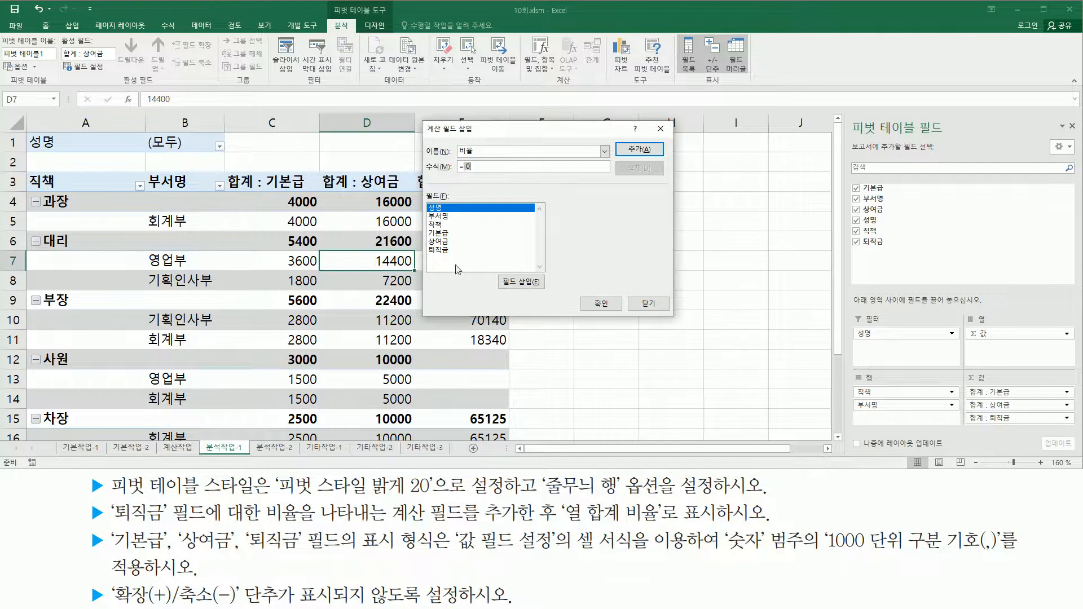
left_click(455, 250)
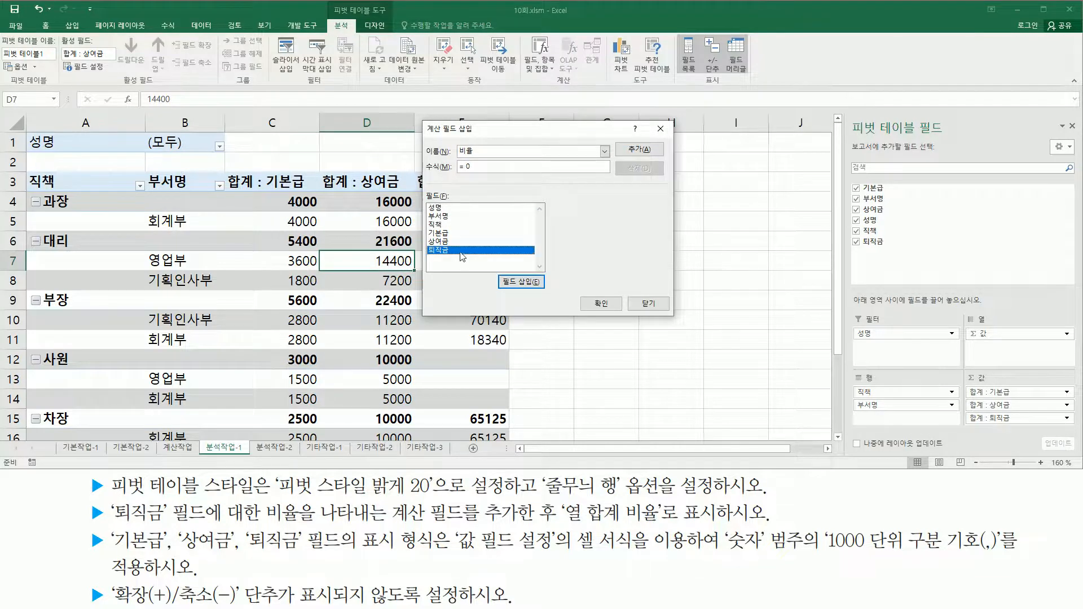
double_click(462, 254)
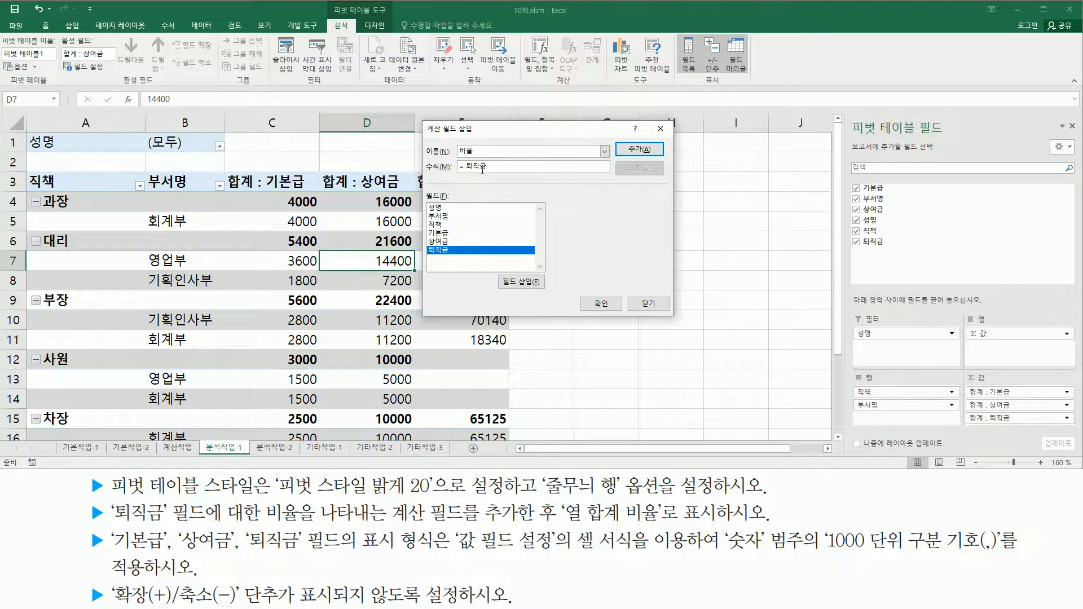
key("ctrl+shift+d")
left_click_drag(457, 141, 480, 158)
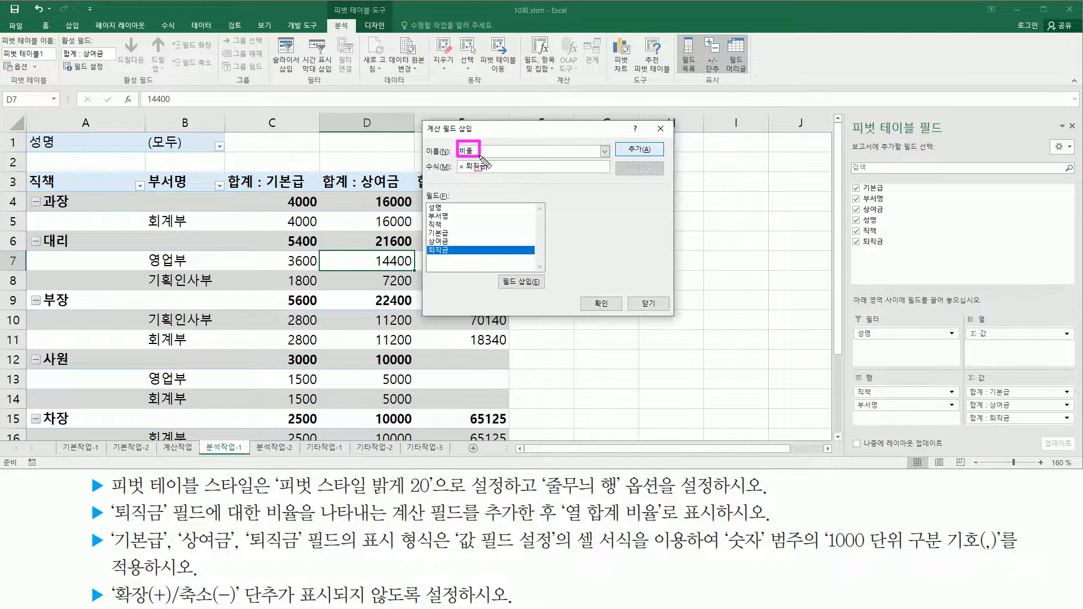
left_click_drag(616, 140, 655, 159)
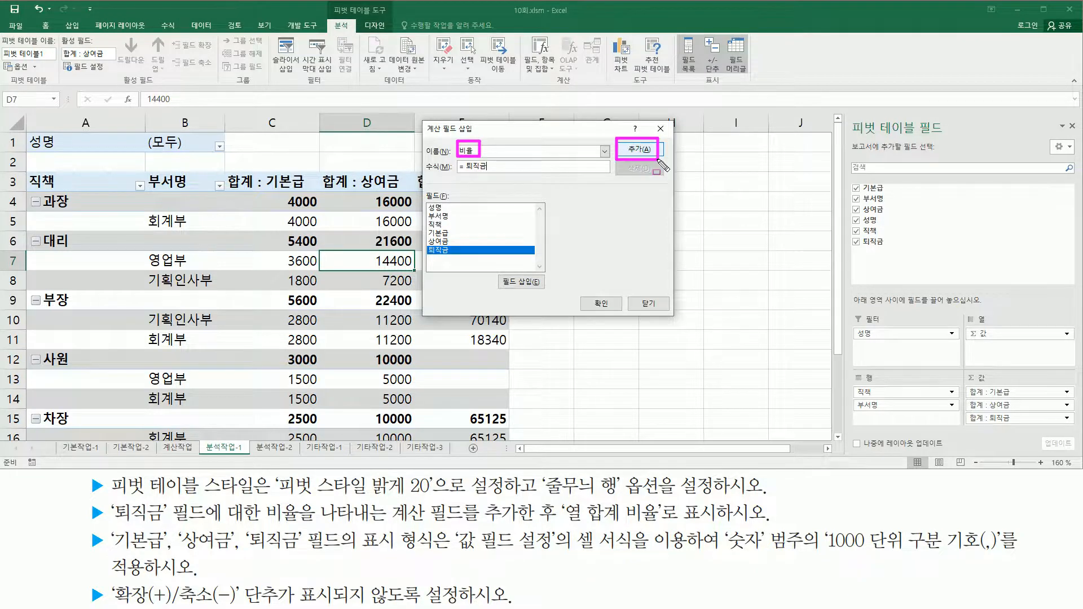
key("Escape")
left_click(643, 150)
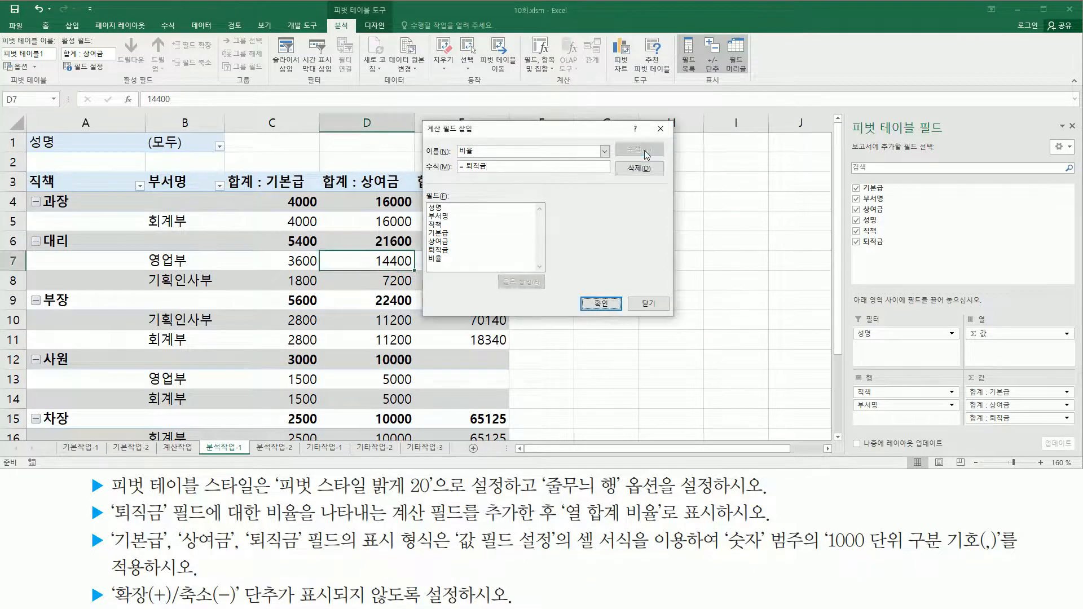
key("ctrl+2")
left_click_drag(426, 248, 452, 266)
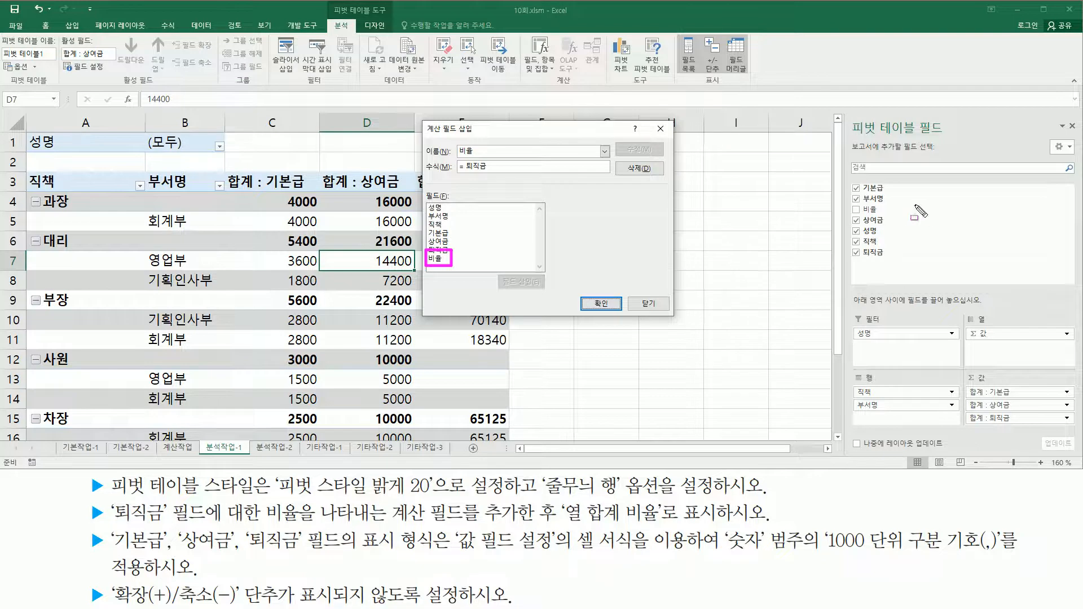
mouse_move(851, 116)
left_mouse_down()
mouse_move(875, 146)
mouse_move(962, 137)
left_mouse_up()
mouse_move(854, 217)
left_mouse_down()
mouse_move(883, 206)
mouse_move(886, 215)
left_mouse_up()
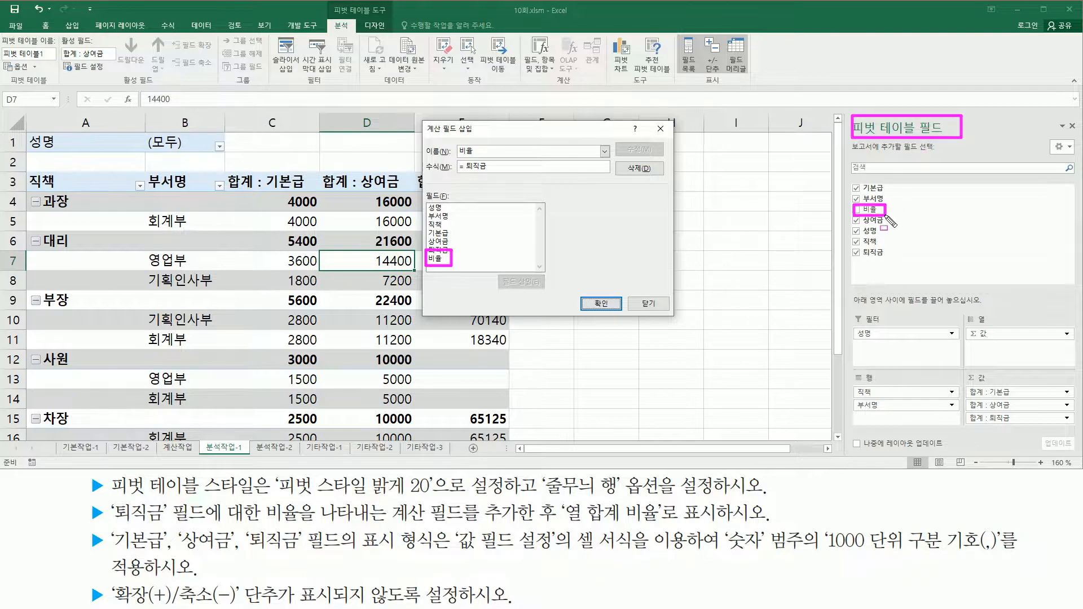
Step: Confirm the new calculated field to add 비율 to the pivot table's values
key("Escape")
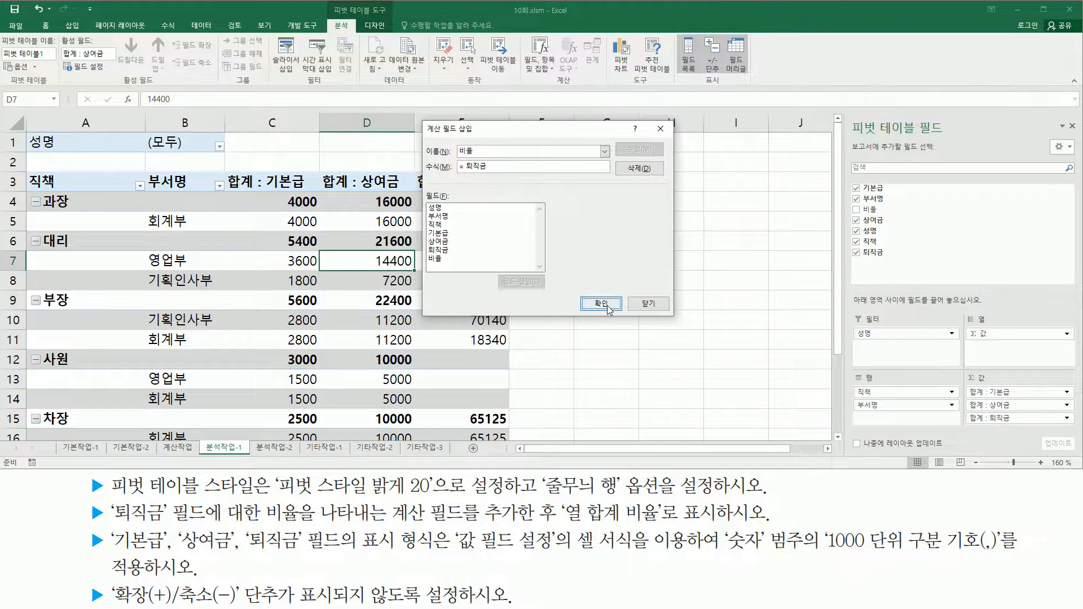
left_click(601, 304)
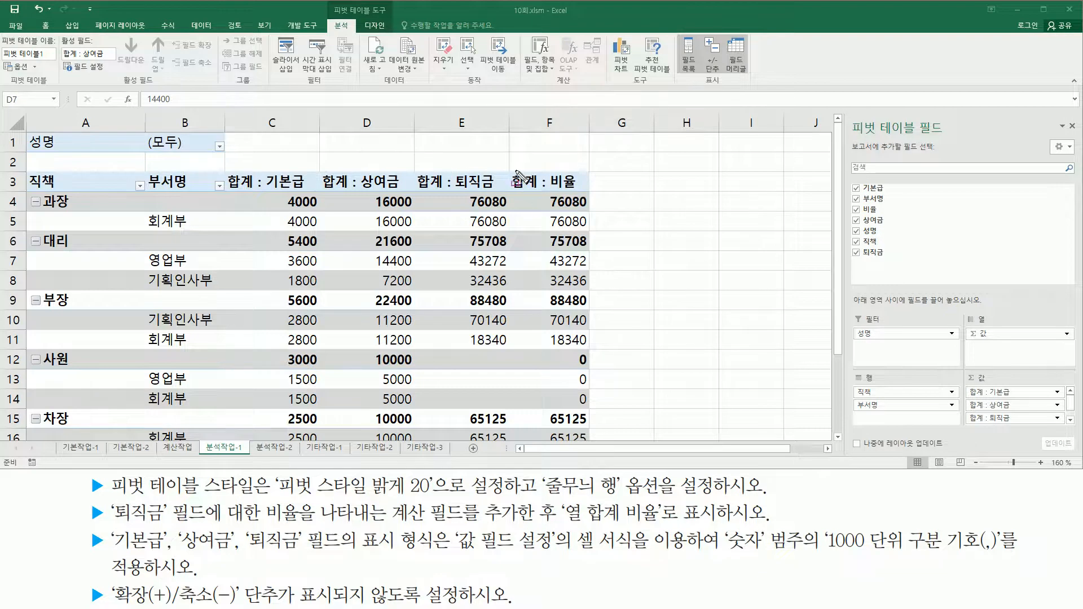
left_click_drag(515, 171, 589, 446)
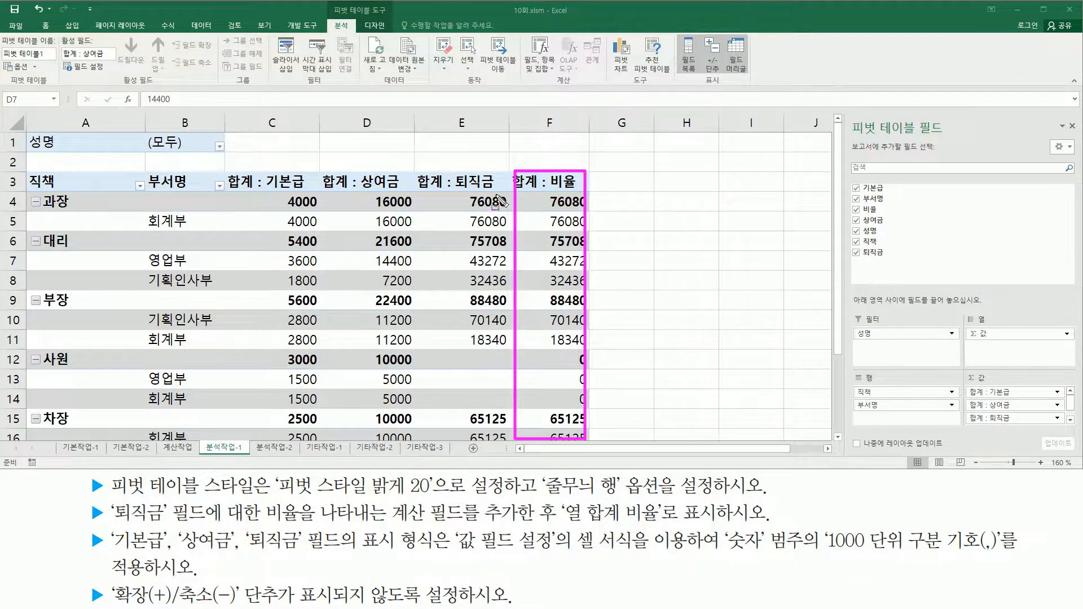
key("Escape")
left_click_drag(458, 192, 593, 441)
key("Escape")
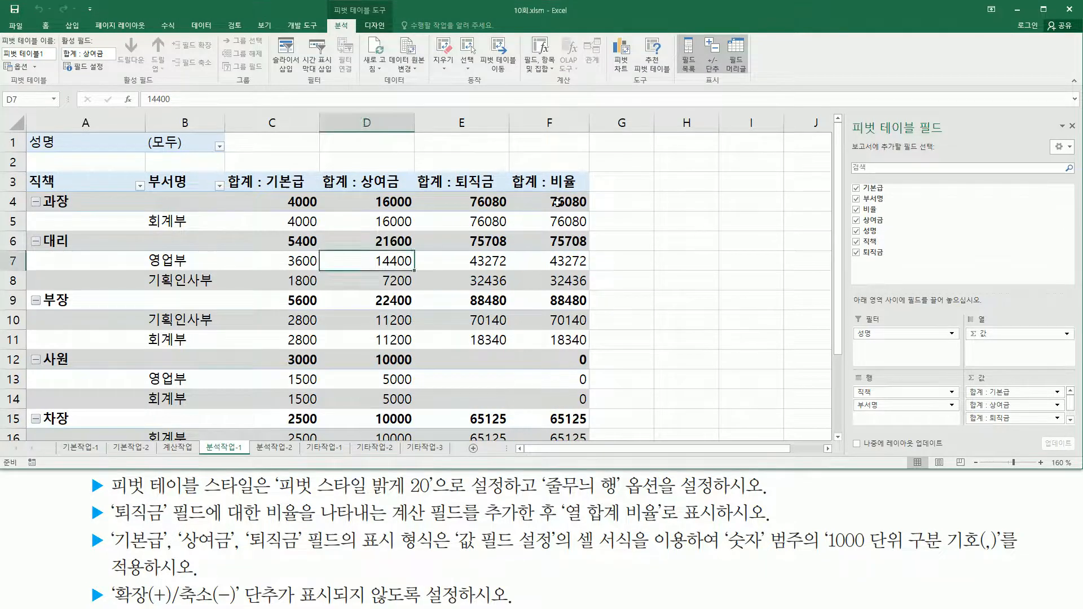
Step: Display the 비율 values in the pivot table as a percentage of the column total (열 합계 비율)
left_click(555, 203)
mouse_move(564, 528)
left_mouse_down()
mouse_move(719, 529)
mouse_move(722, 501)
left_mouse_up()
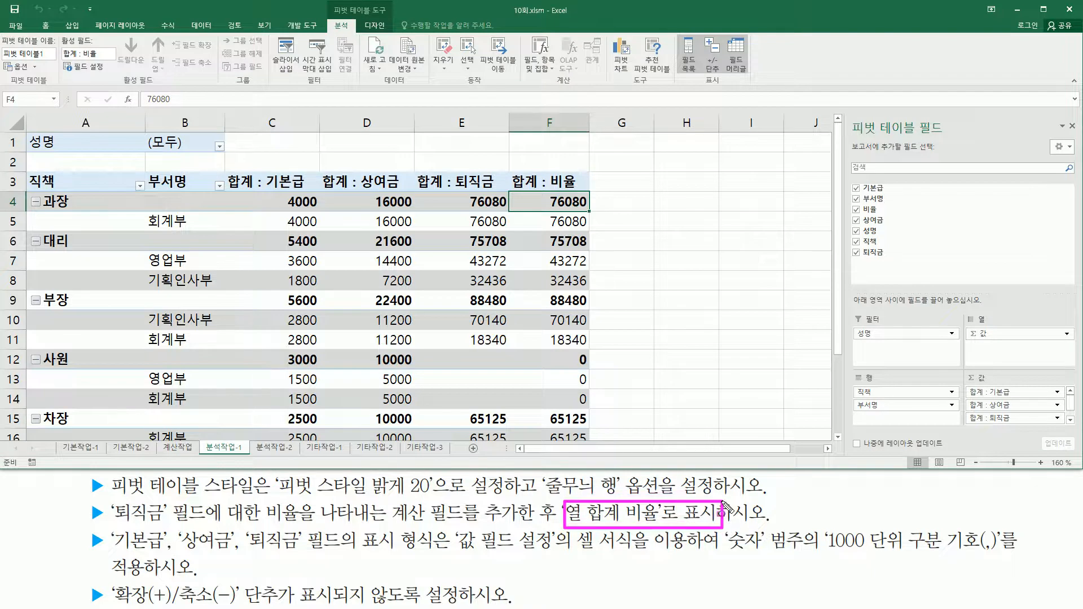
key("Escape")
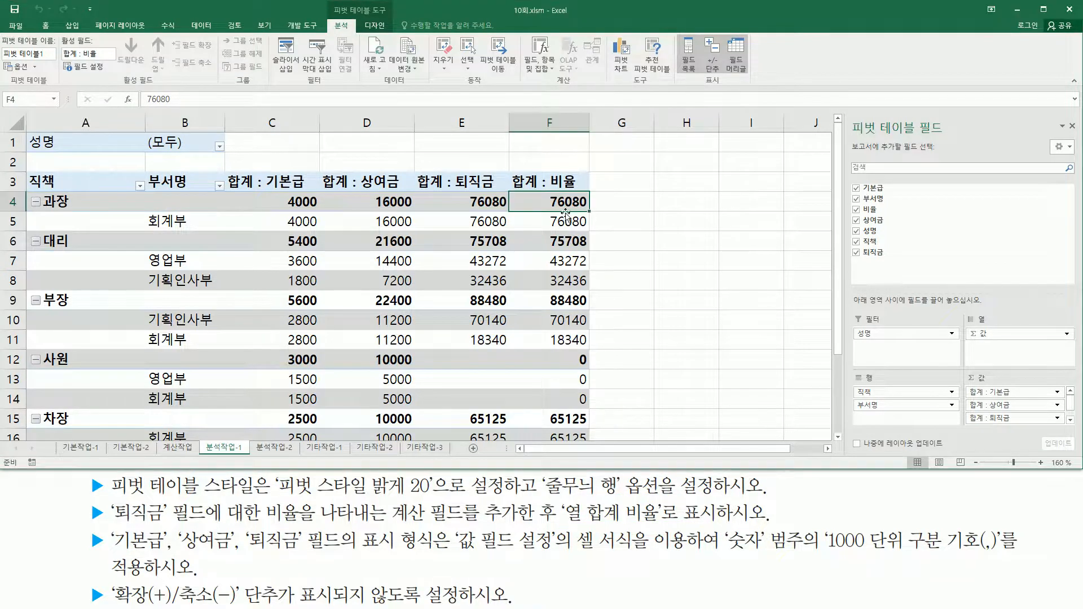
left_click(566, 220)
left_click(575, 263)
left_click(559, 312)
left_click(566, 278)
left_click(567, 256)
left_click(567, 237)
left_click(568, 223)
left_click(567, 261)
left_click(570, 242)
left_click(570, 221)
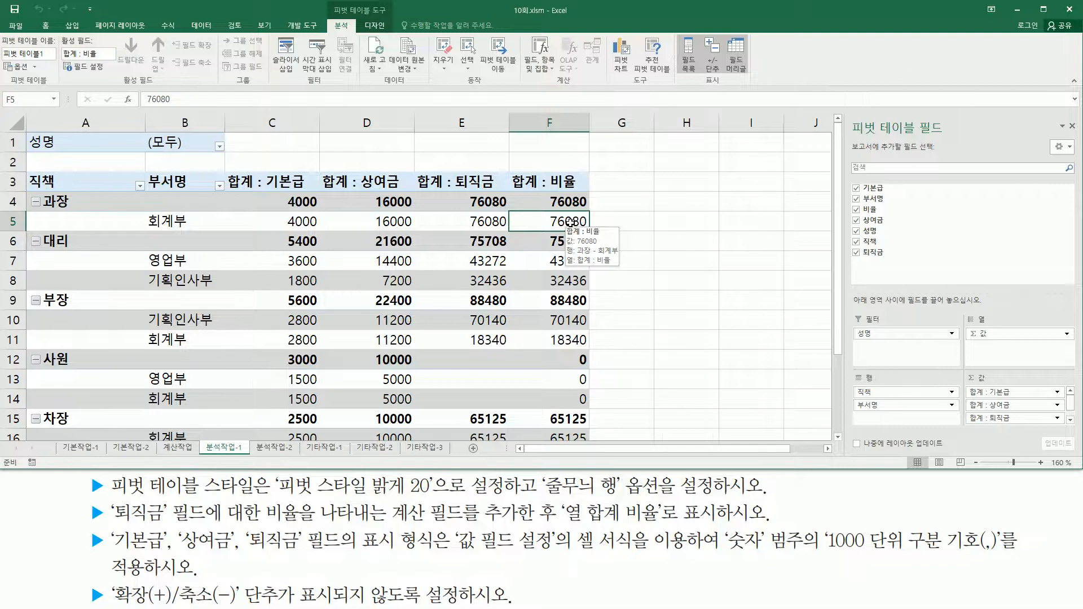
right_click(570, 223)
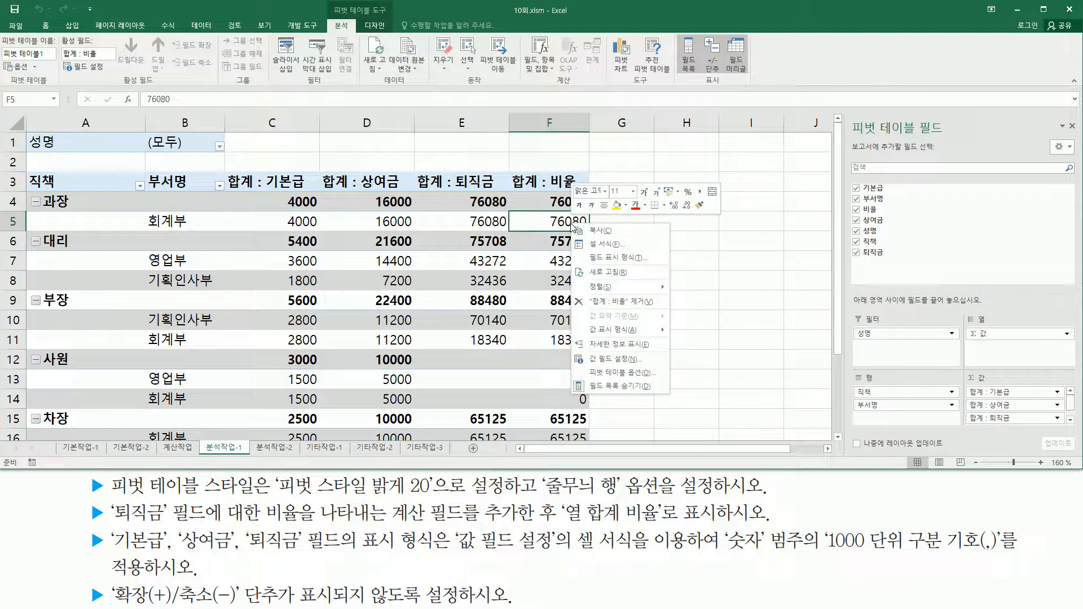
mouse_move(605, 332)
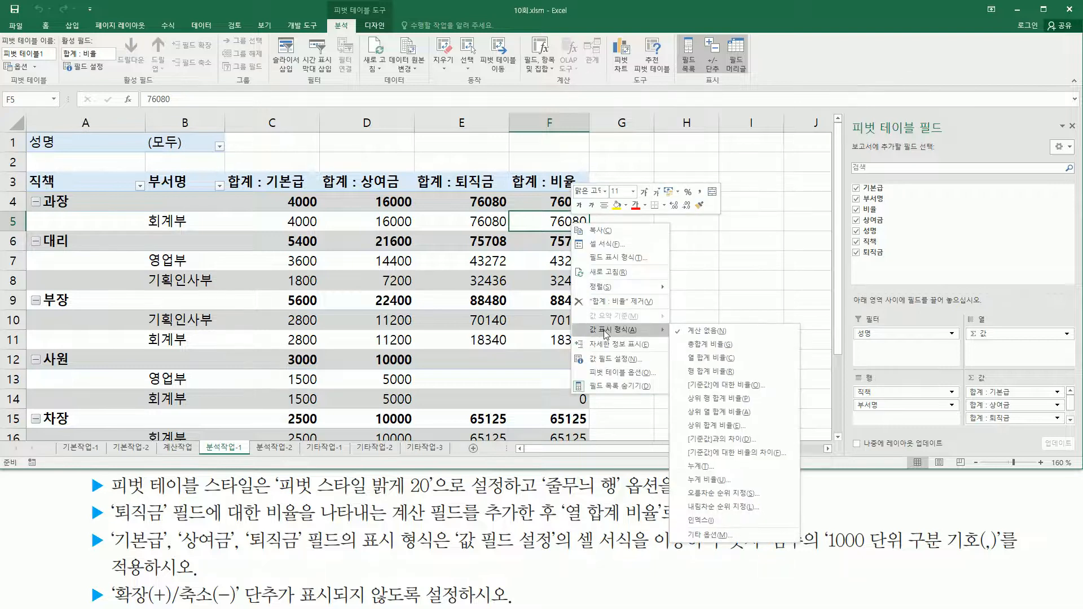
left_click(712, 359)
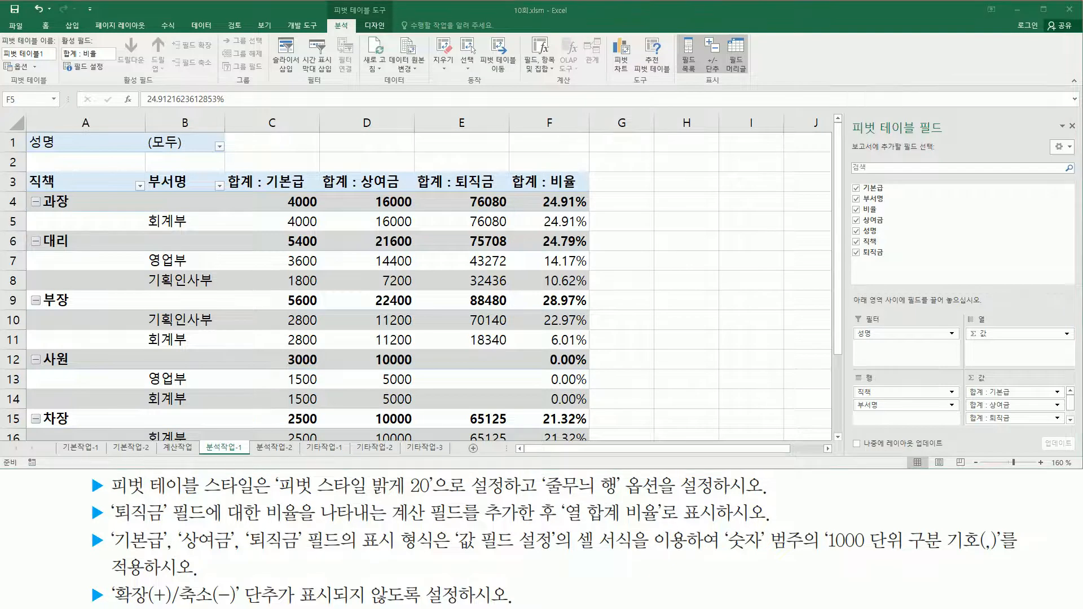
mouse_move(108, 529)
left_mouse_down()
mouse_move(126, 548)
mouse_move(160, 553)
mouse_move(307, 554)
left_mouse_up()
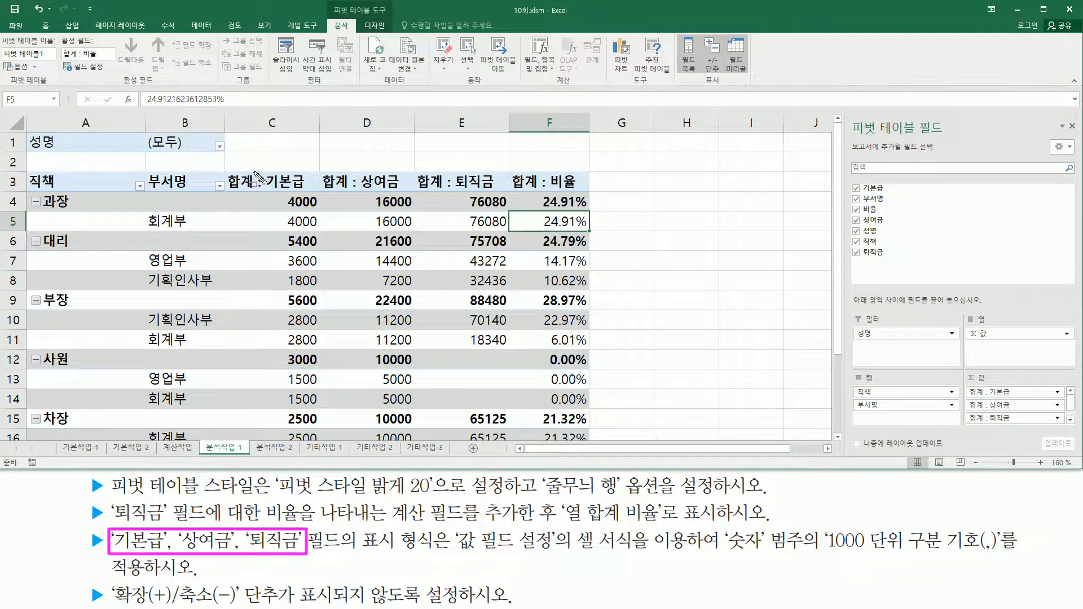
mouse_move(235, 168)
left_mouse_down()
mouse_move(440, 208)
mouse_move(497, 364)
mouse_move(508, 437)
left_mouse_up()
left_click_drag(361, 550, 638, 557)
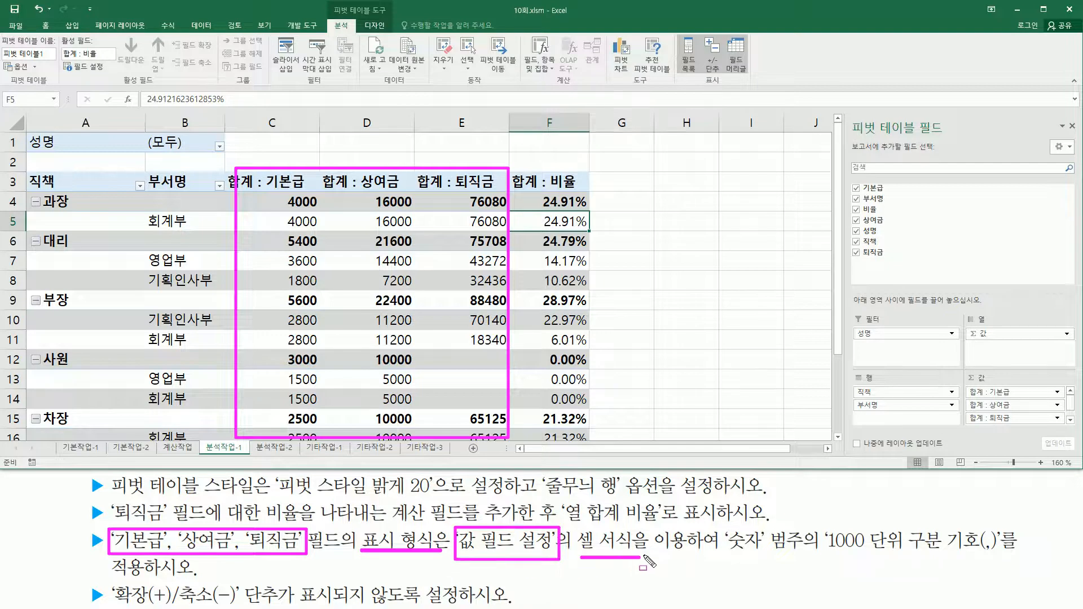
mouse_move(723, 520)
left_mouse_down()
mouse_move(736, 562)
mouse_move(996, 558)
left_mouse_up()
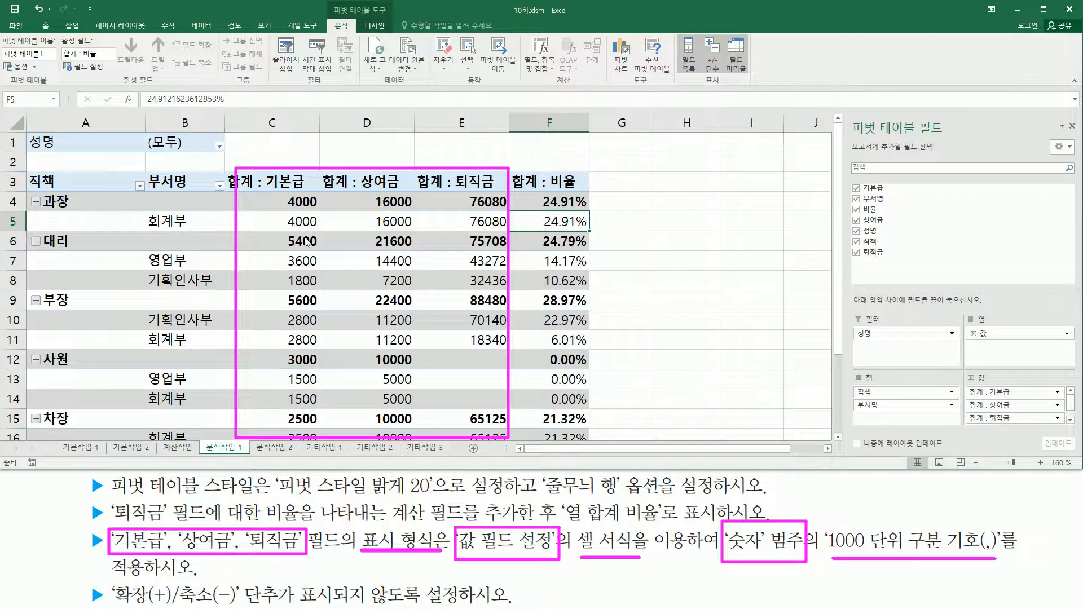
key("Escape")
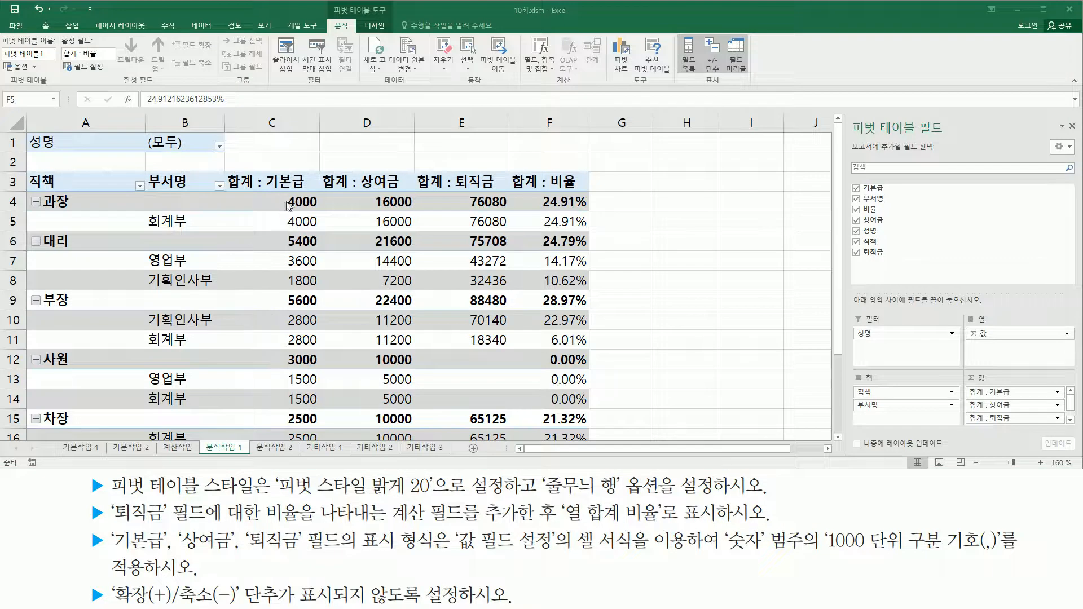
Step: In the value field settings of 기본급, apply the 숫자 number format with the 1000 separator (,)
left_click(289, 241)
left_click(290, 281)
left_click(289, 339)
left_click(289, 241)
left_click(293, 218)
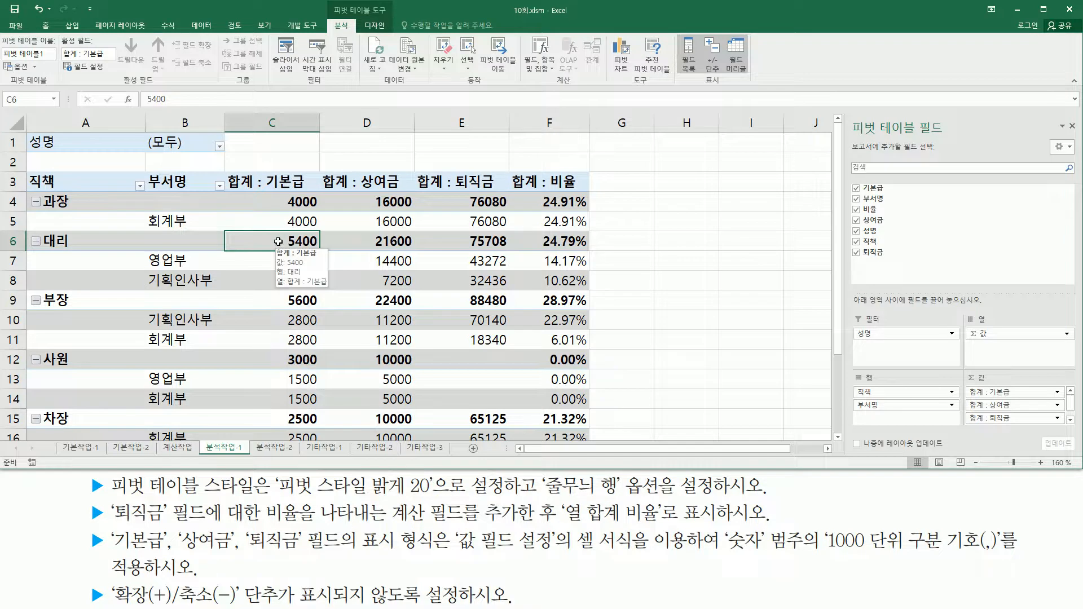
right_click(279, 243)
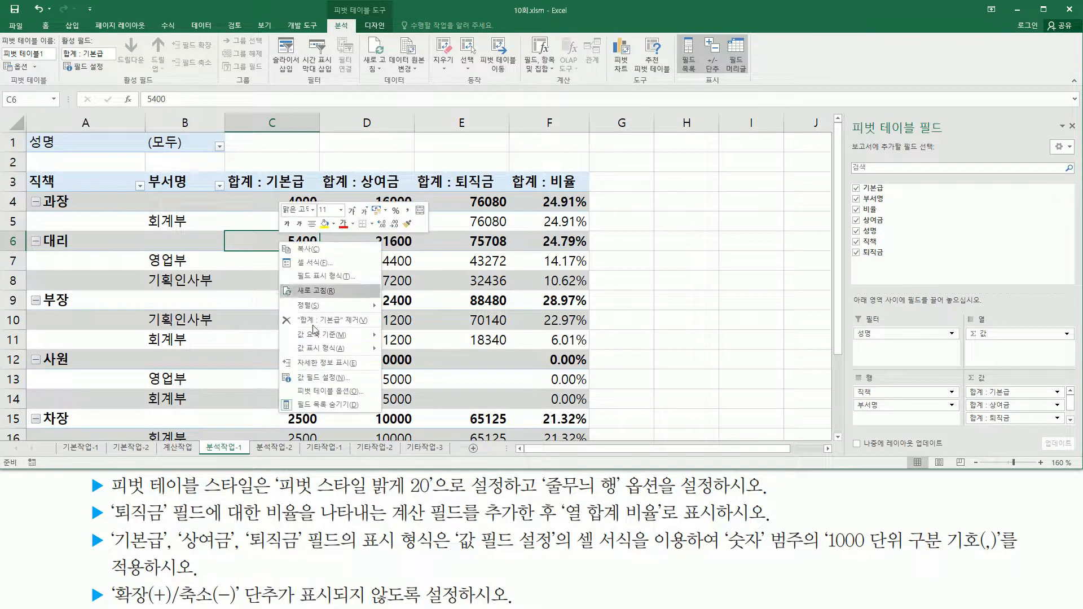
left_click(324, 378)
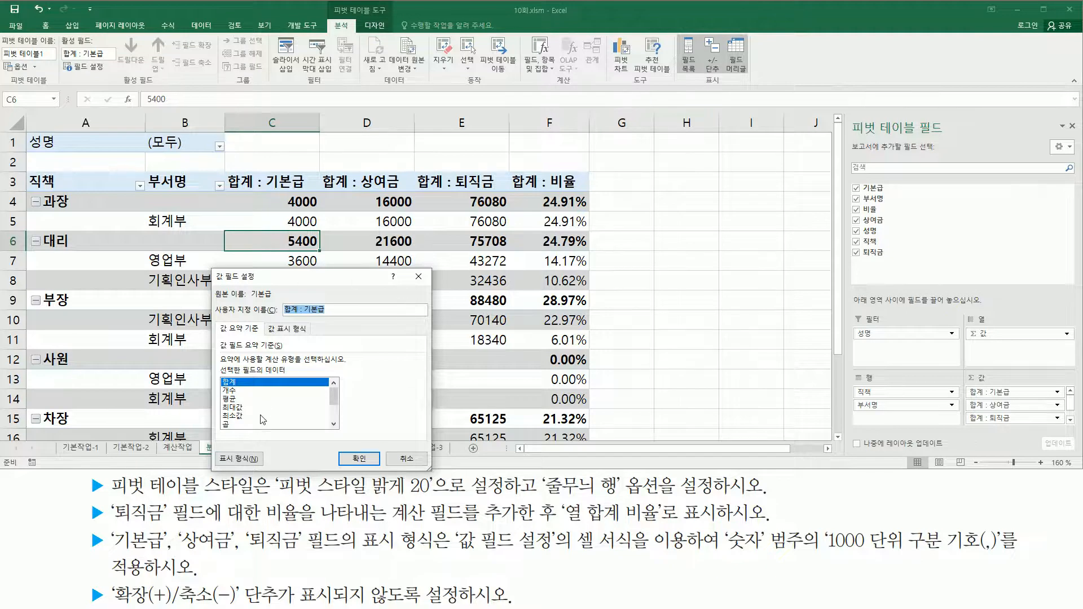
left_click(257, 460)
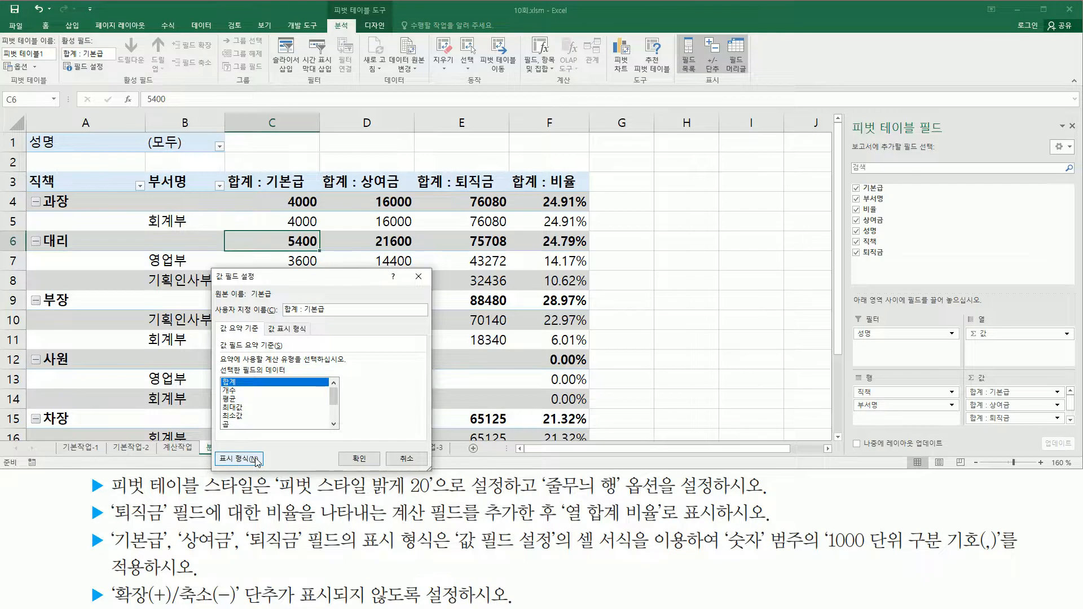
left_click_drag(345, 214, 357, 172)
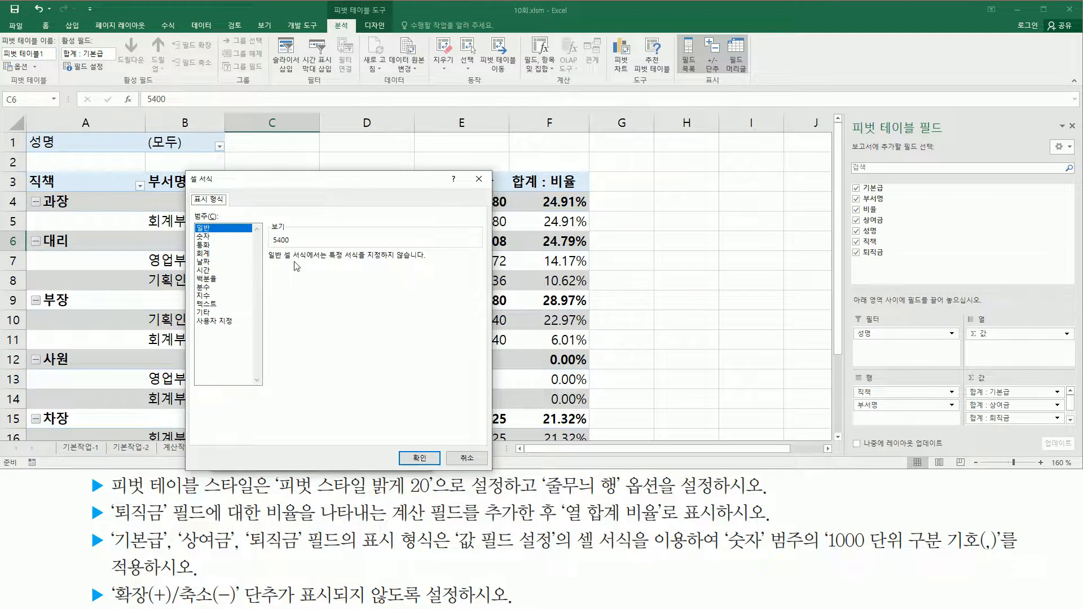
left_click(216, 236)
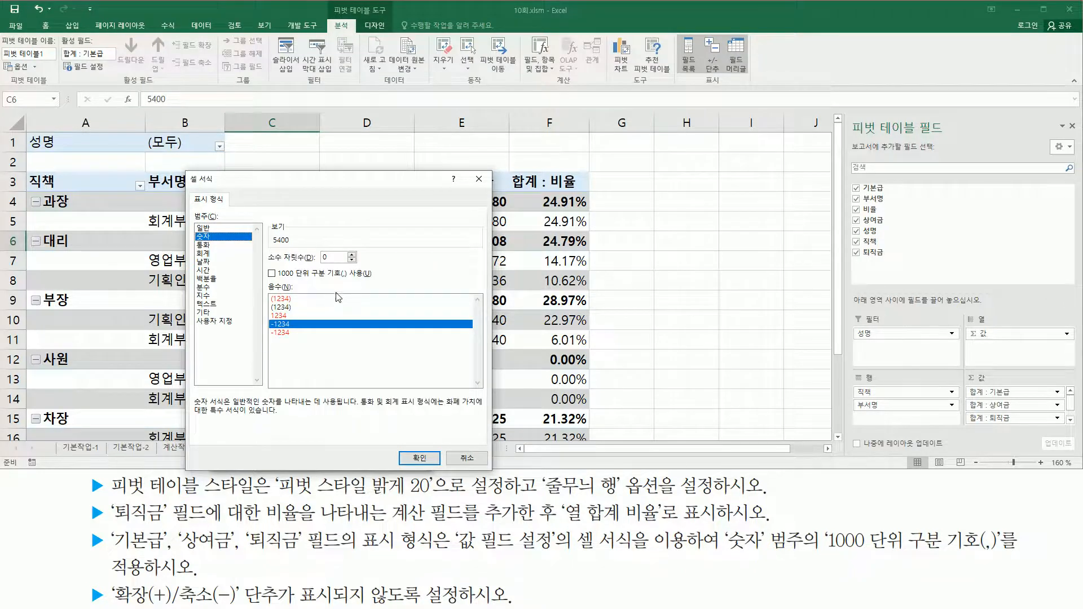
left_click(299, 274)
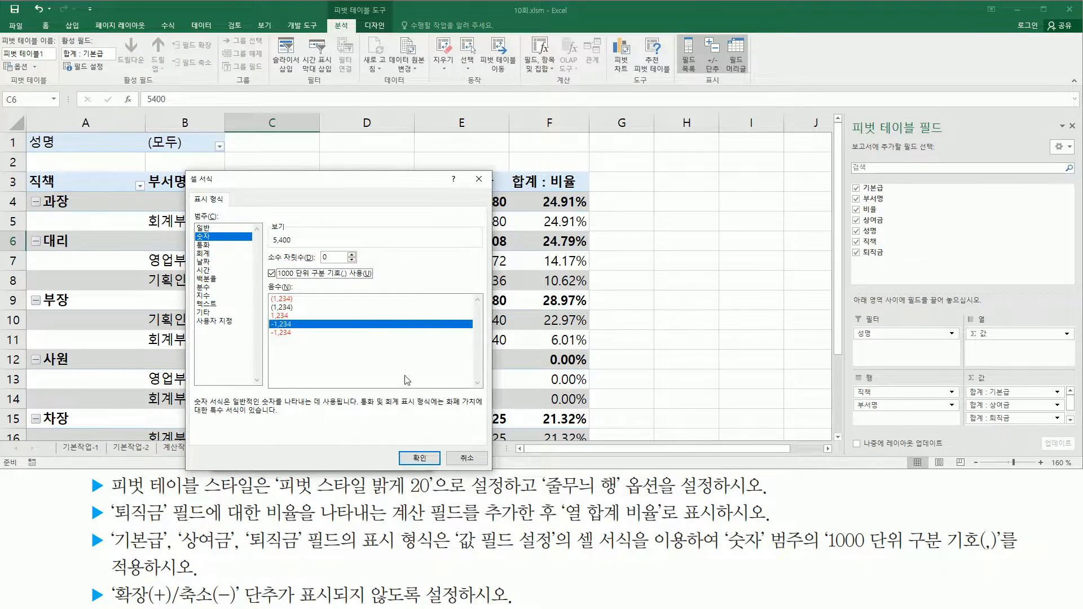
left_click(426, 460)
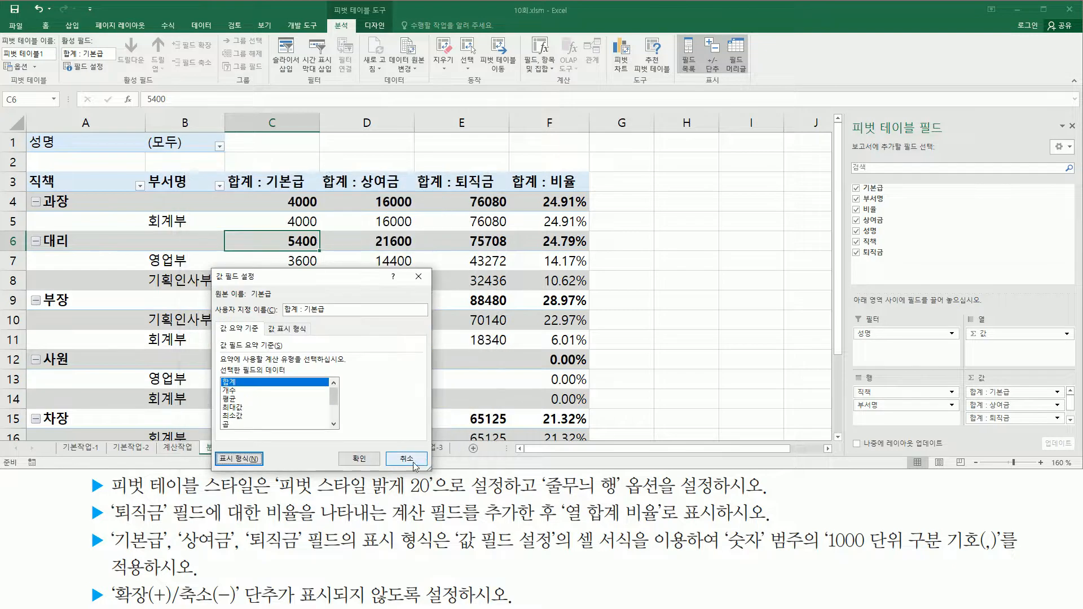
left_click(373, 458)
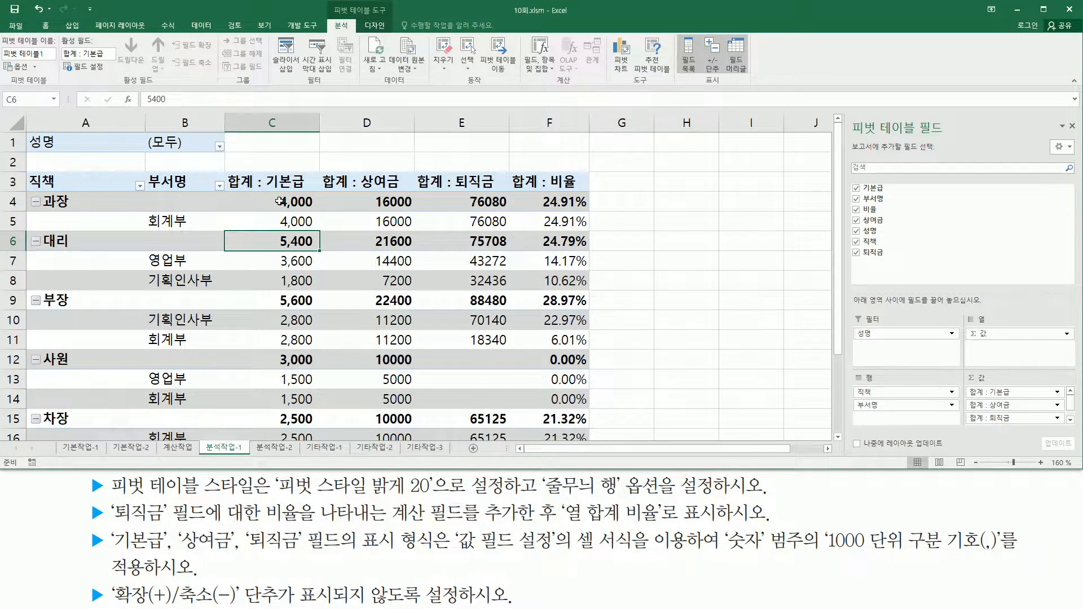
left_click_drag(259, 168, 319, 439)
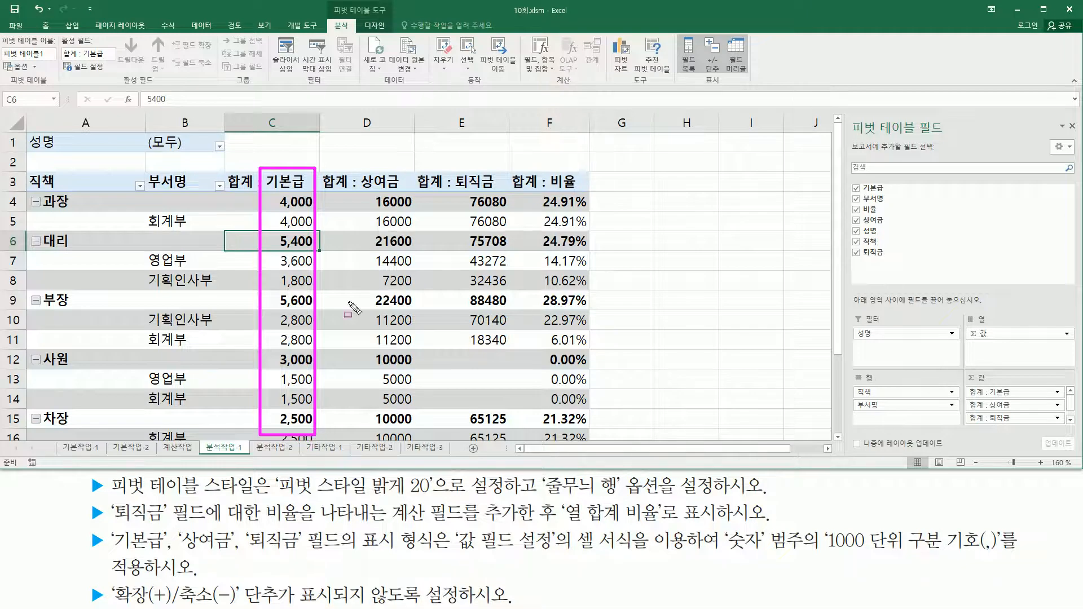
Step: In the value field settings of 상여금, apply the 숫자 number format with the 1000 separator (,)
left_click(378, 263)
left_click(389, 205)
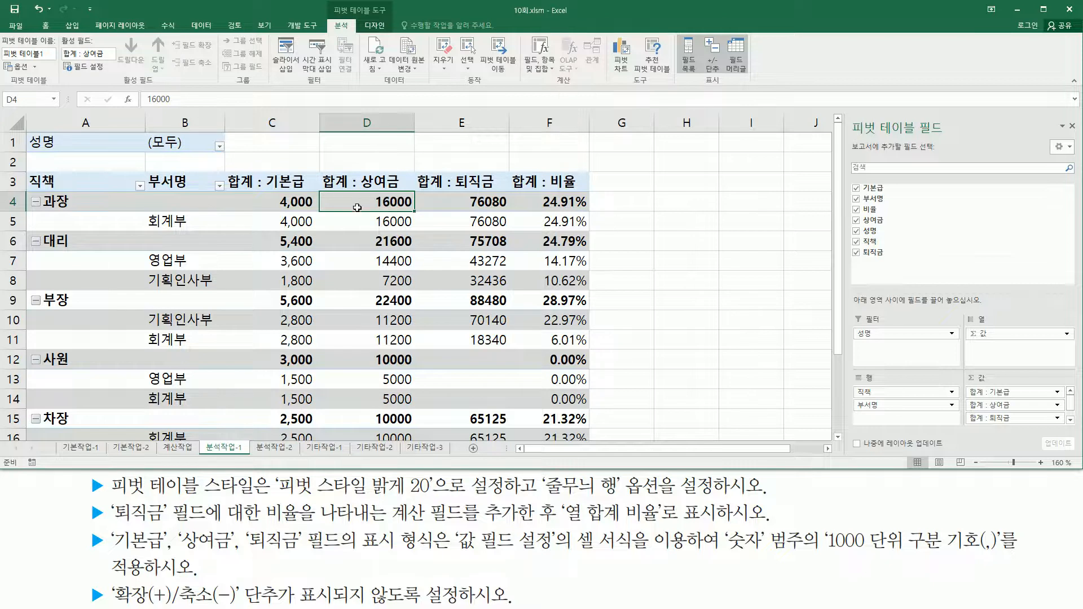
right_click(366, 201)
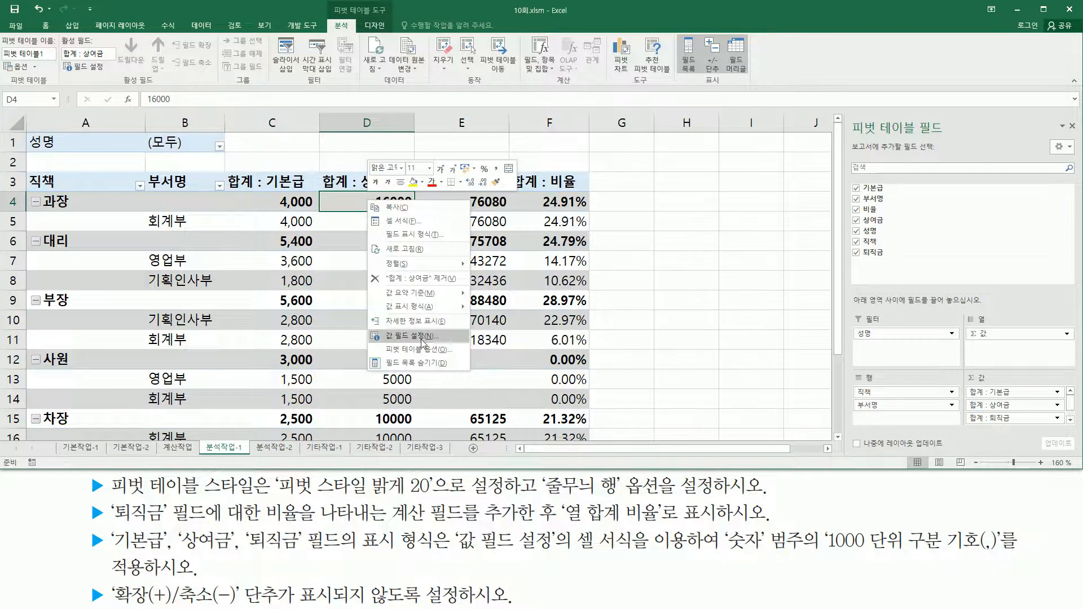
left_click(422, 337)
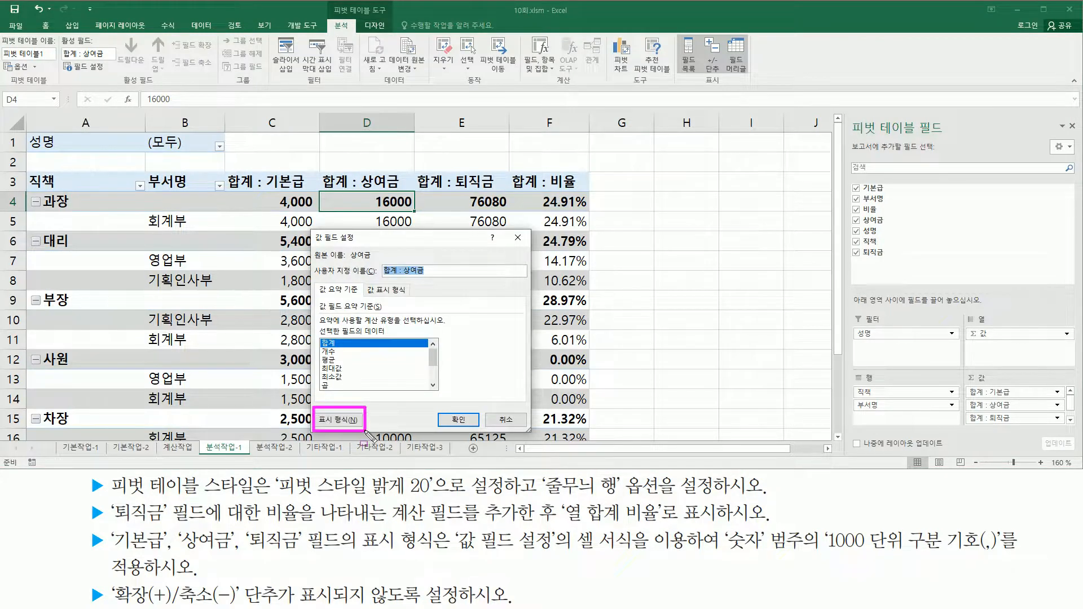
left_click(345, 420)
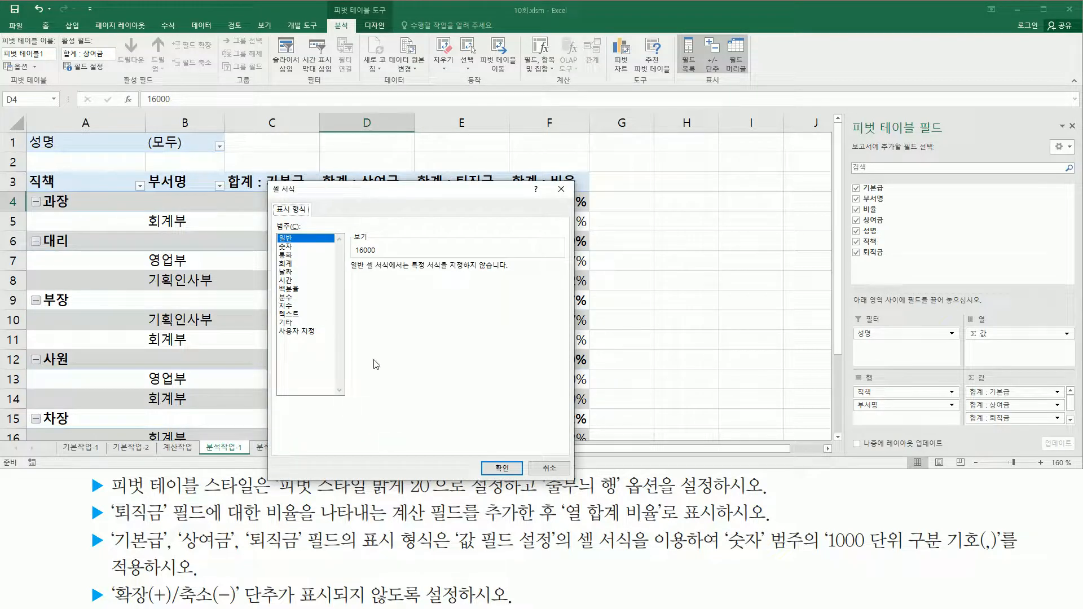
left_click(303, 249)
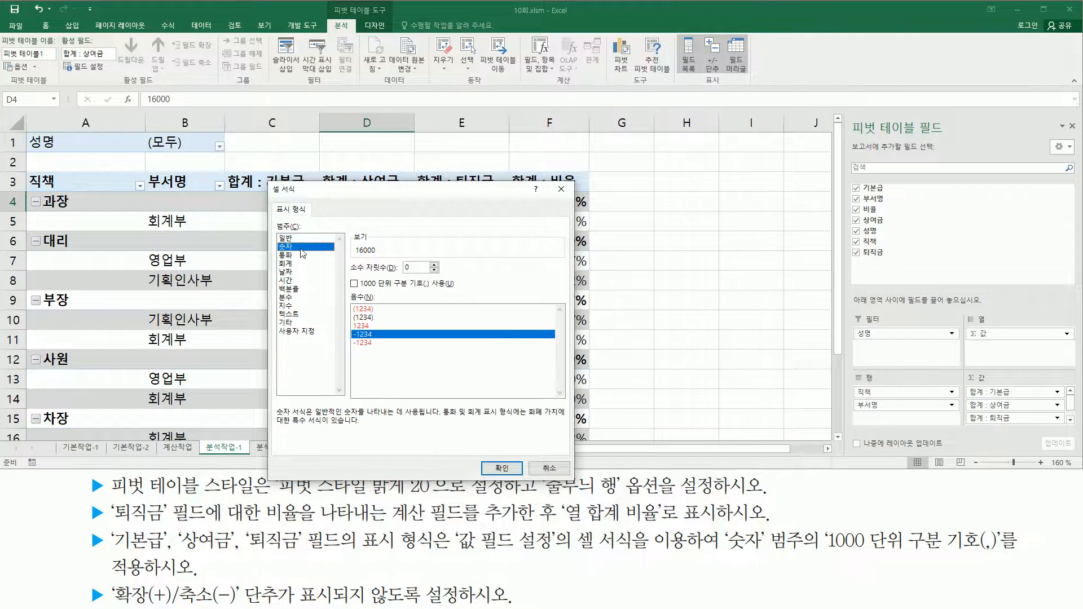
left_click(389, 284)
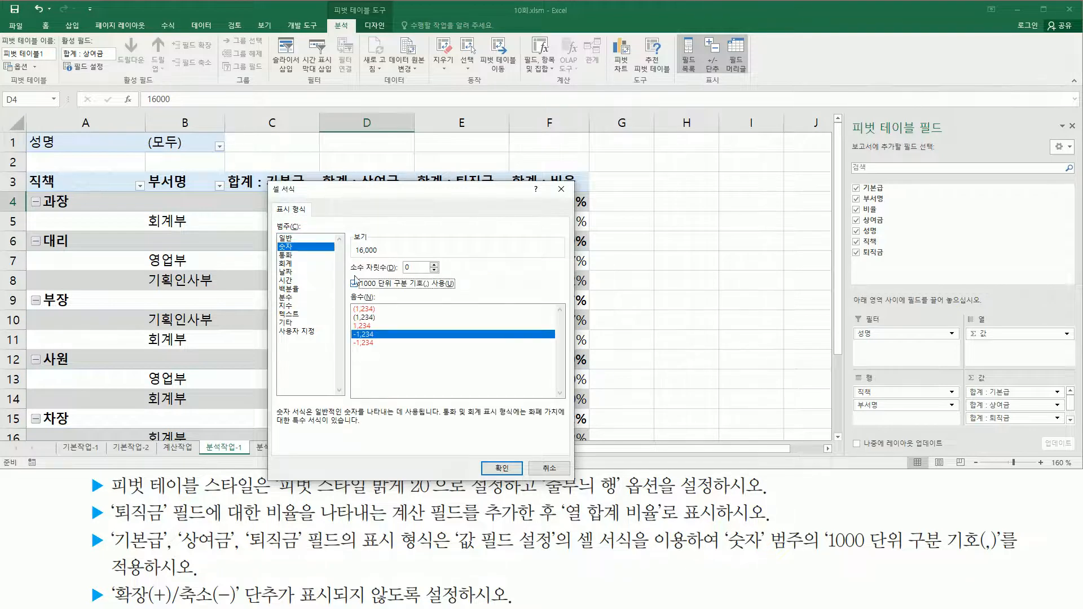
left_click_drag(345, 271, 464, 294)
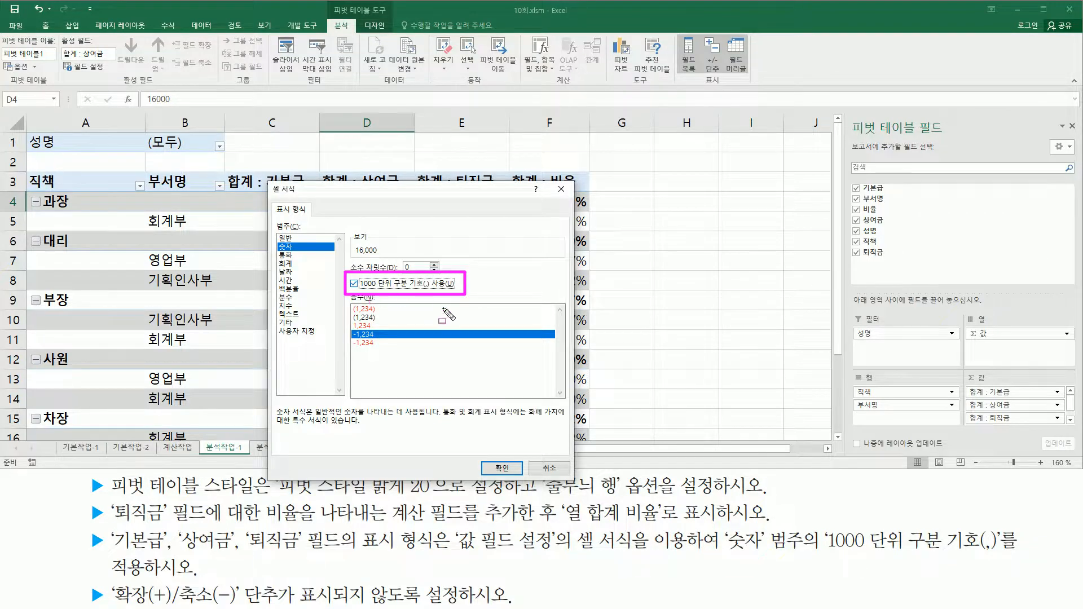
key("Escape")
left_click(504, 450)
left_click(501, 468)
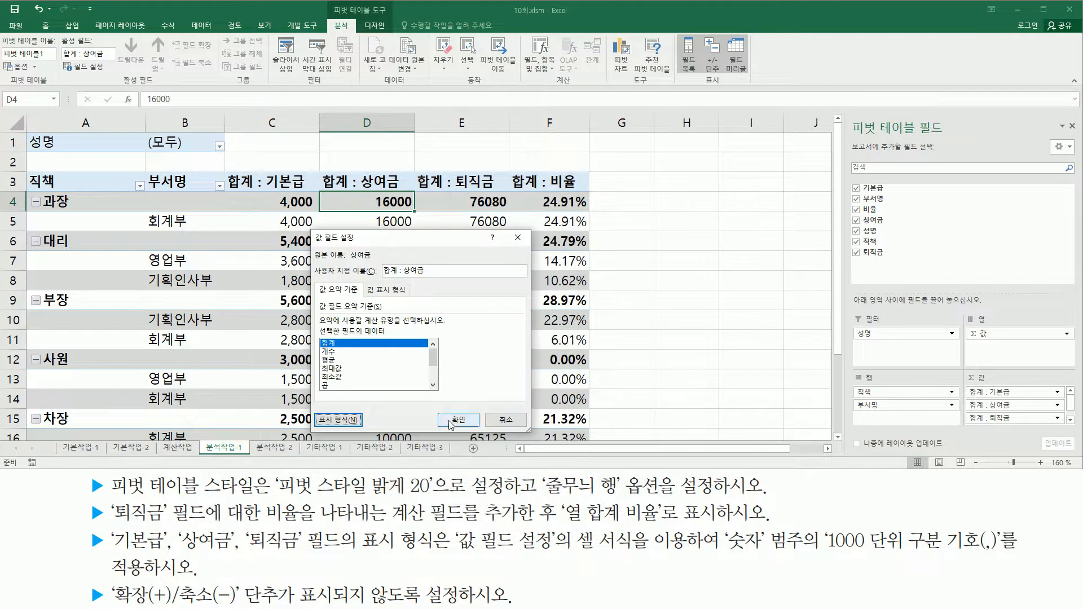
left_click(458, 420)
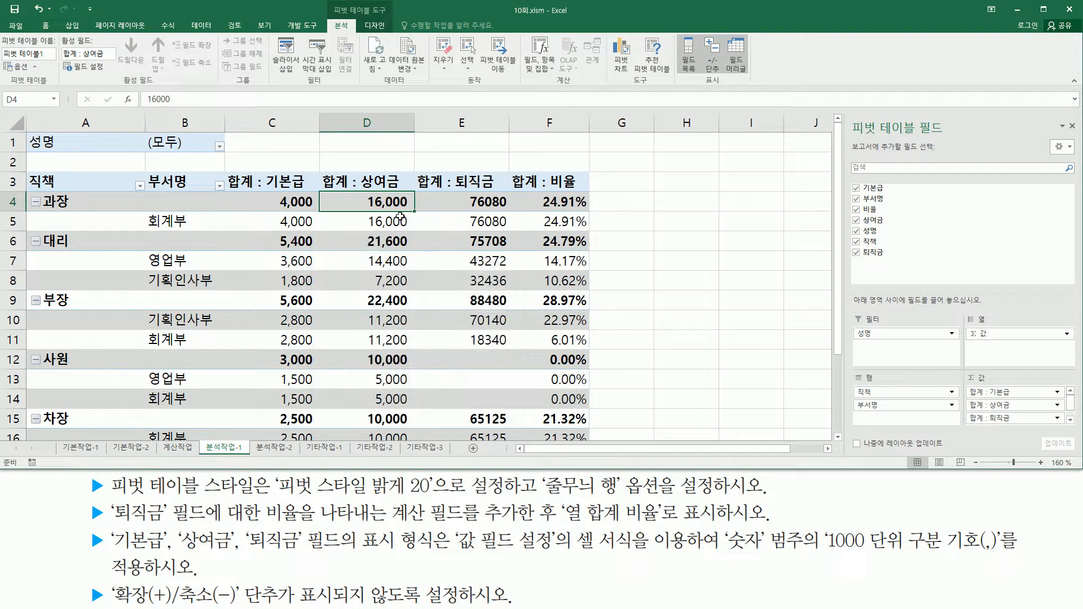
mouse_move(362, 190)
left_mouse_down()
mouse_move(393, 227)
mouse_move(395, 411)
mouse_move(413, 446)
left_mouse_up()
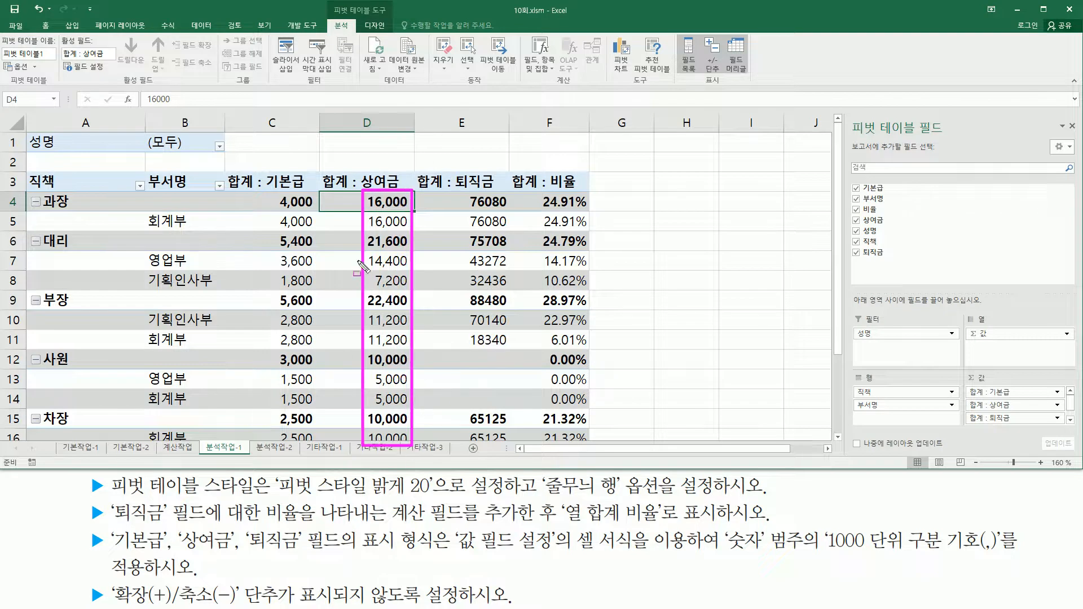
left_click_drag(463, 190, 503, 436)
key("Escape")
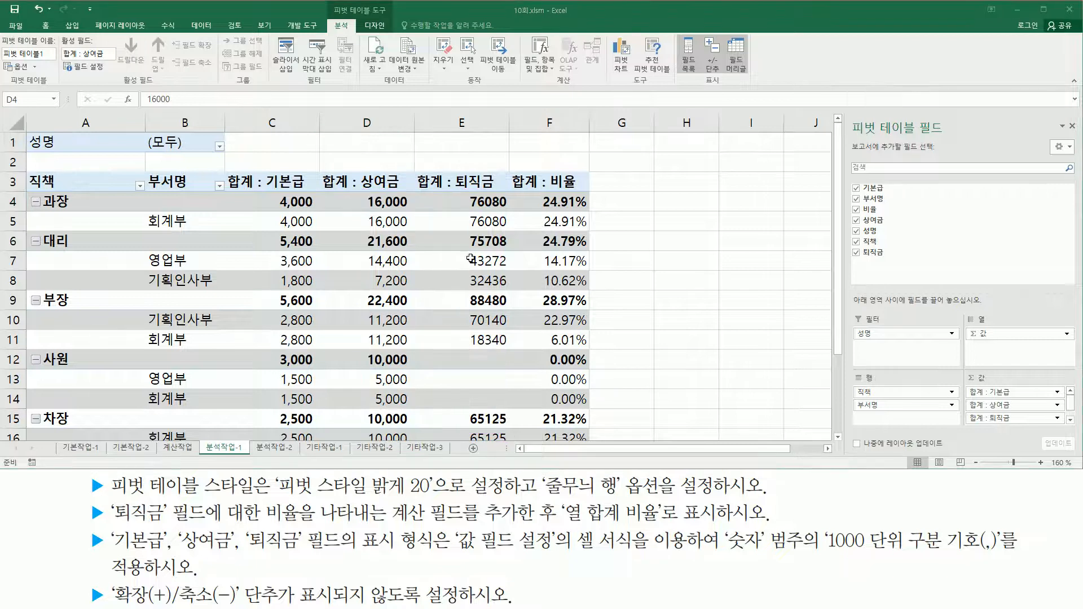
Step: In the value field settings of 퇴직금, apply the 숫자 number format with the 1000 separator (,)
left_click(473, 242)
left_click(473, 262)
left_click(475, 222)
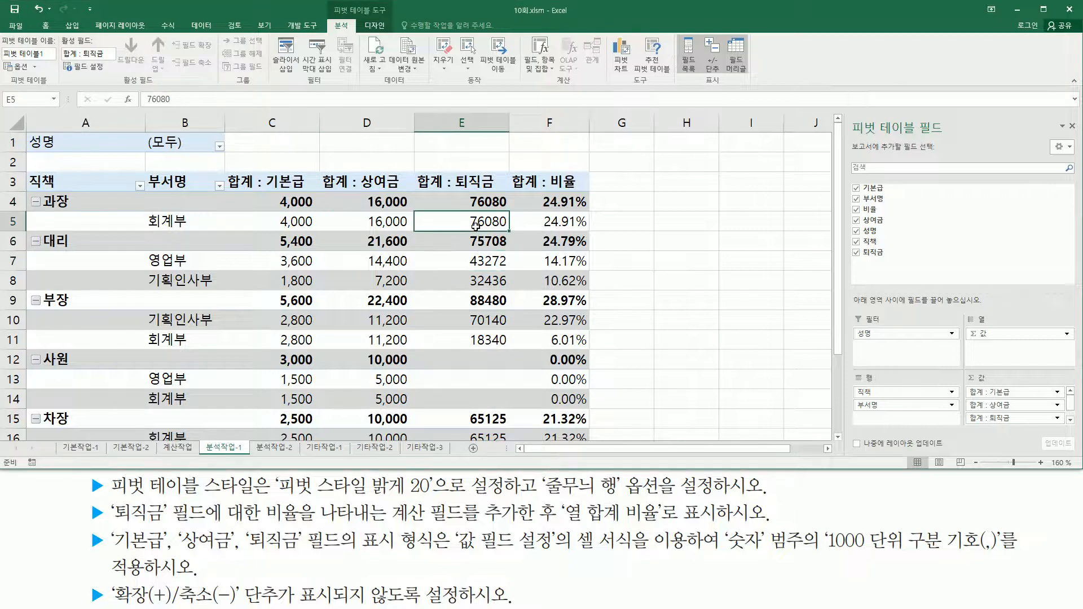
right_click(475, 223)
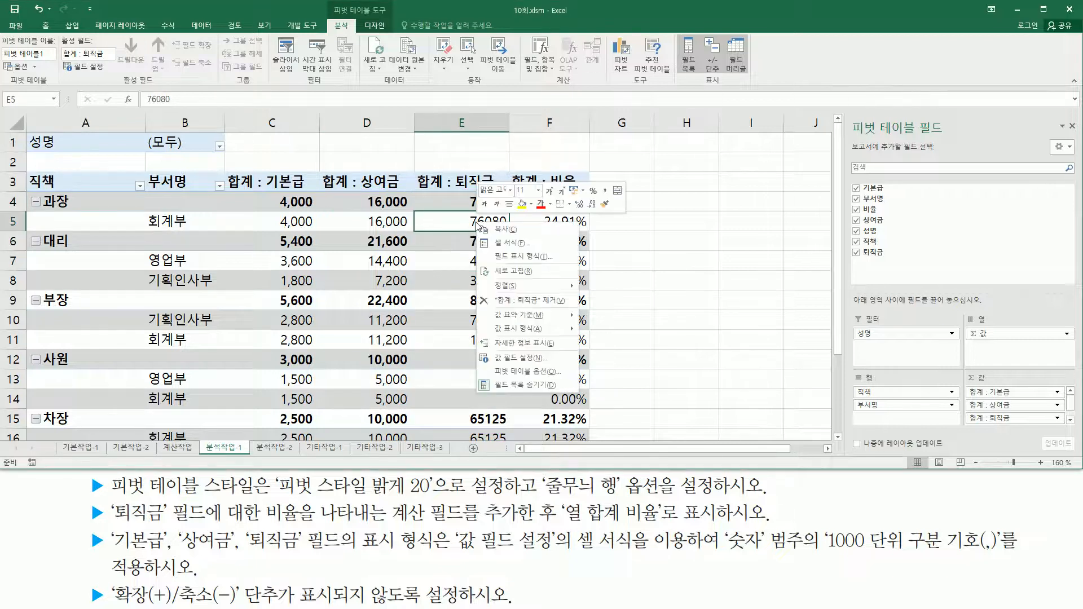
left_click(528, 358)
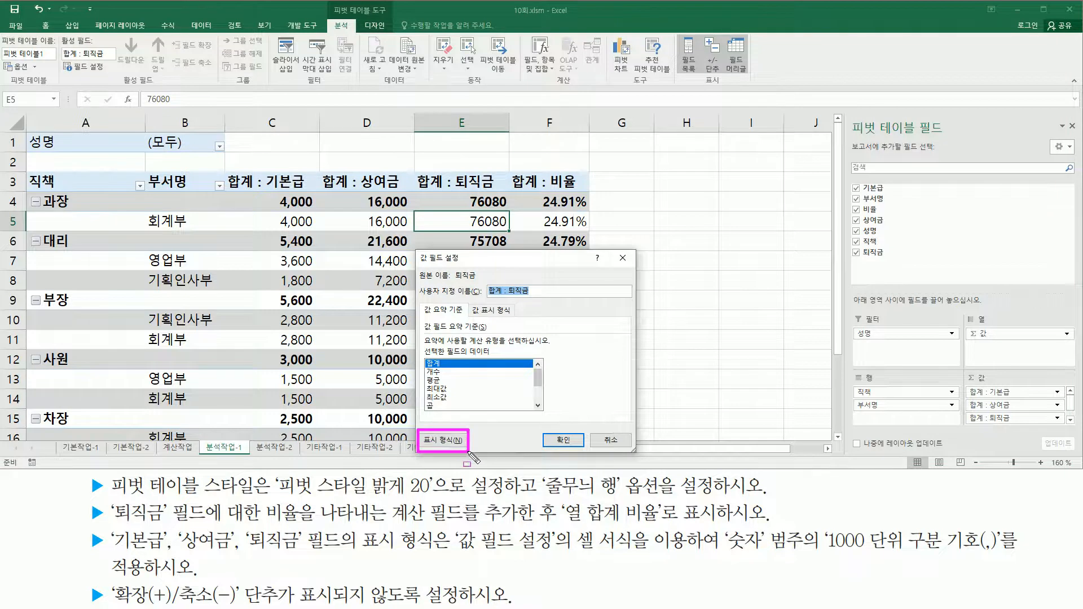
left_click(454, 443)
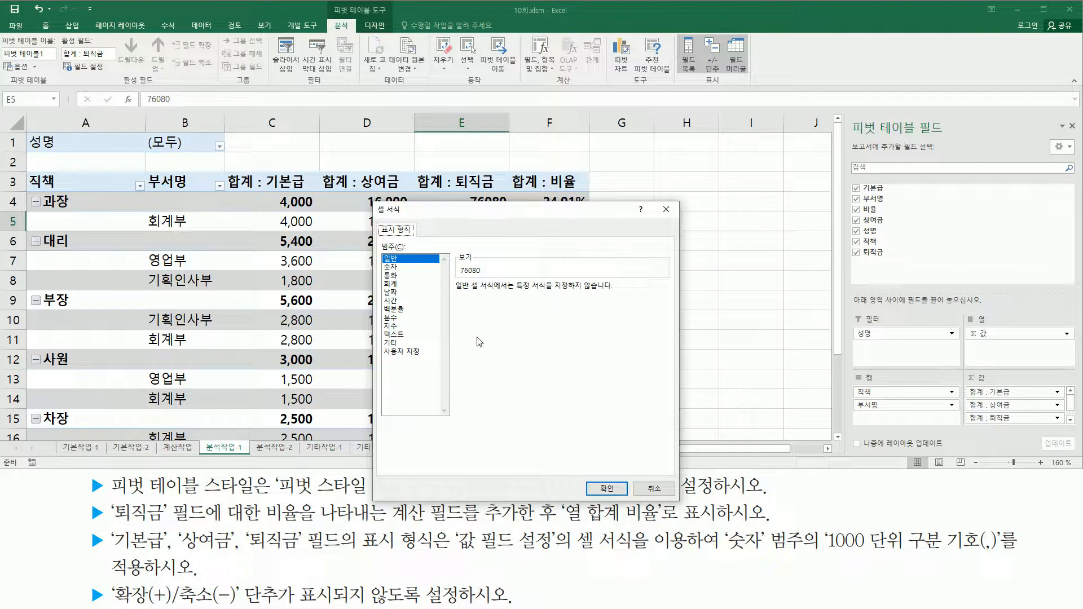
left_click(413, 268)
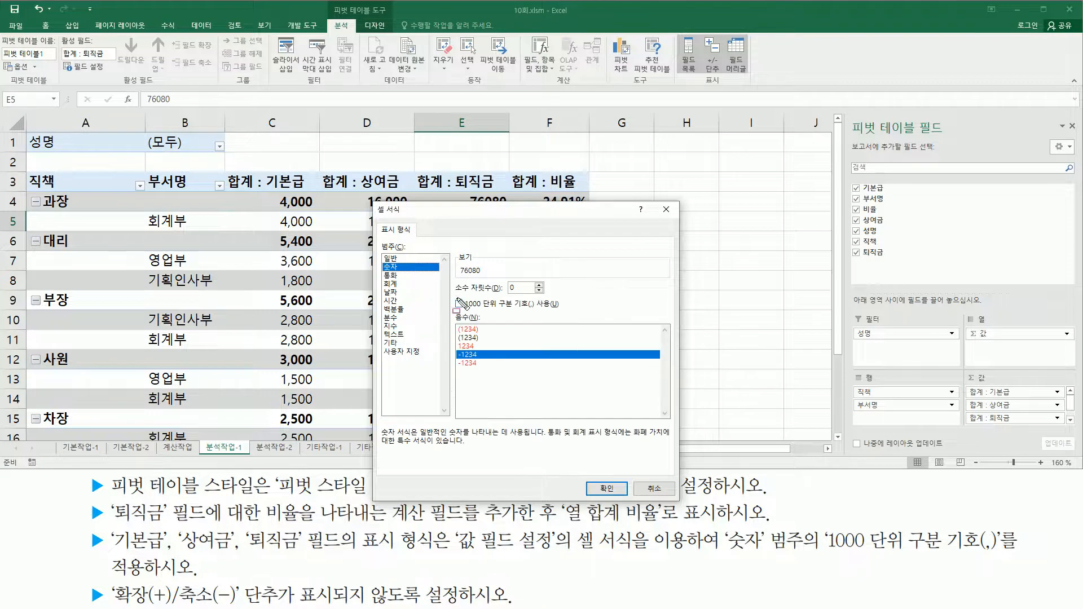
left_click_drag(453, 295, 568, 311)
key("Escape")
left_click(470, 306)
left_click(473, 305)
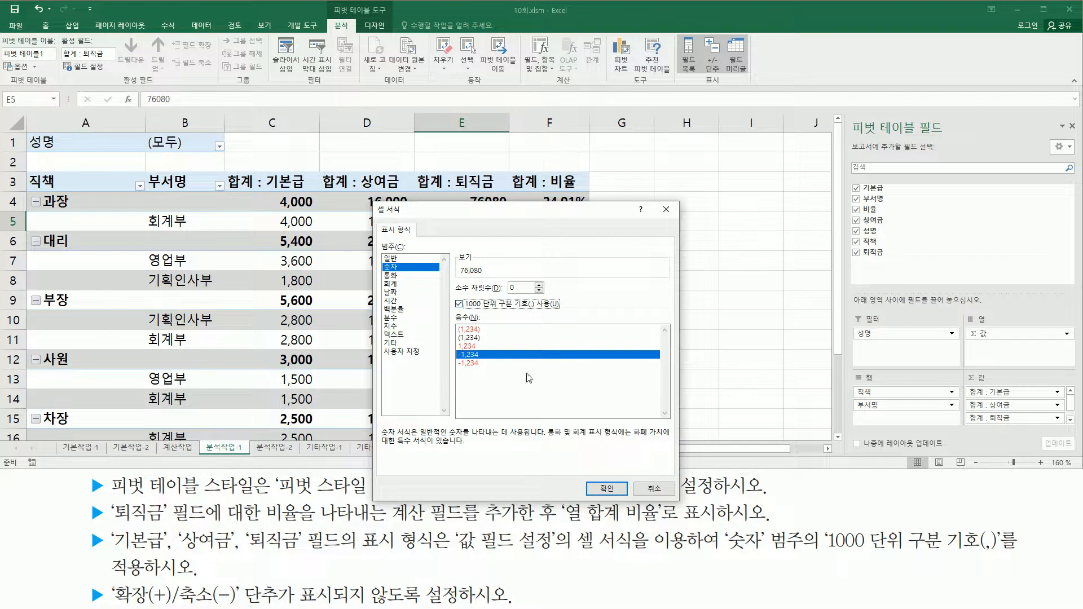
left_click(609, 485)
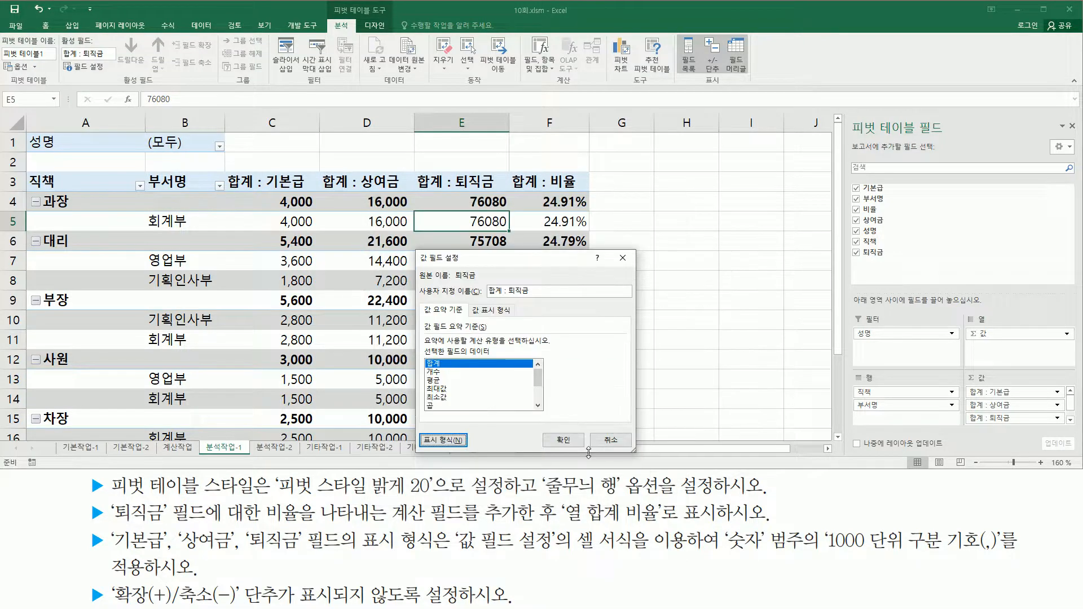
left_click(552, 444)
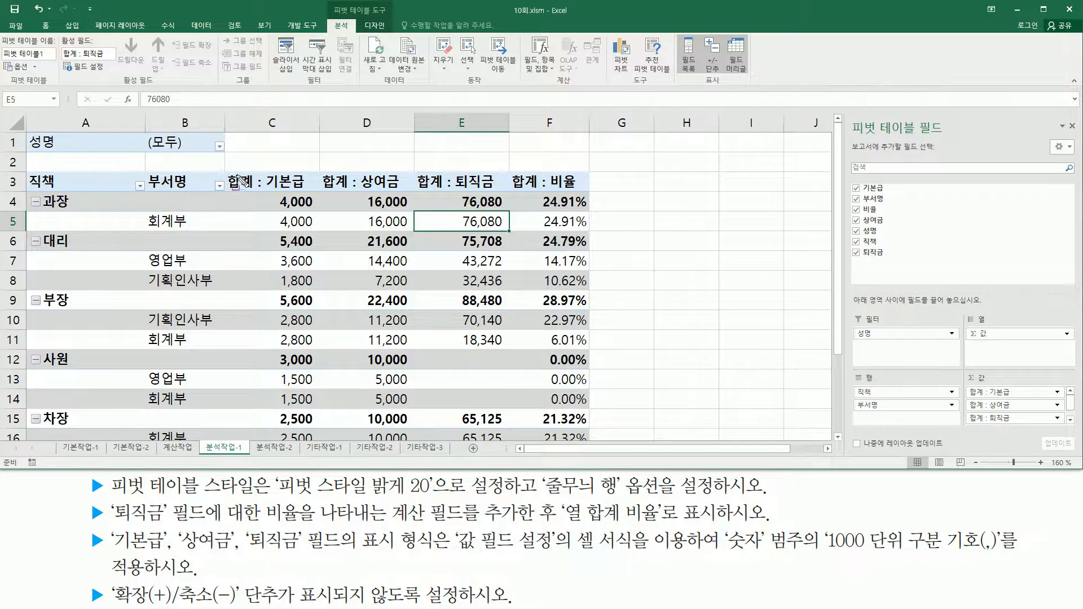
mouse_move(232, 169)
left_mouse_down()
mouse_move(510, 248)
mouse_move(514, 436)
left_mouse_up()
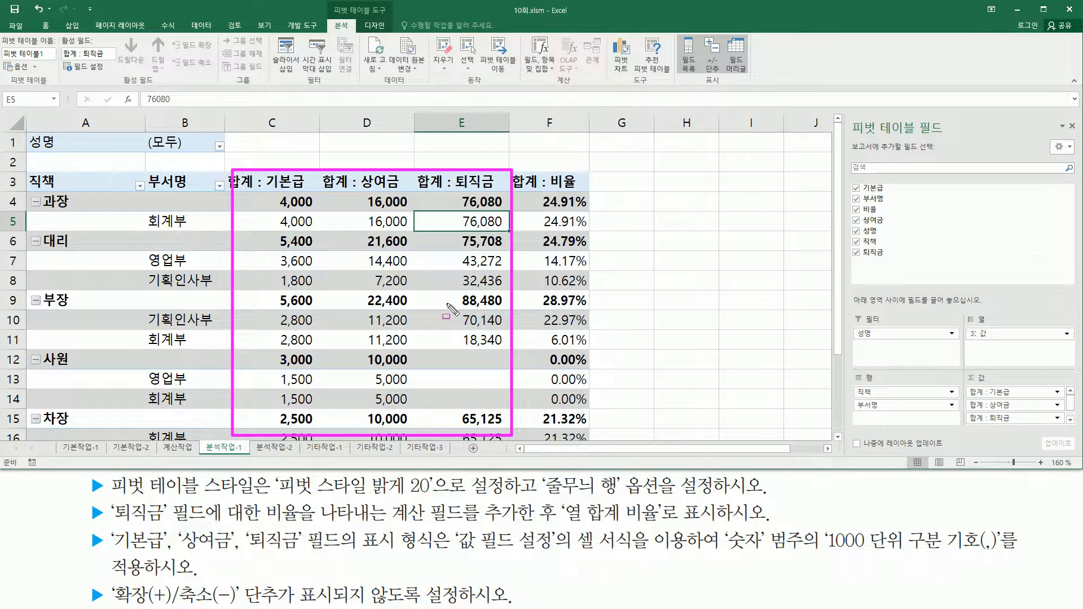
key("Escape")
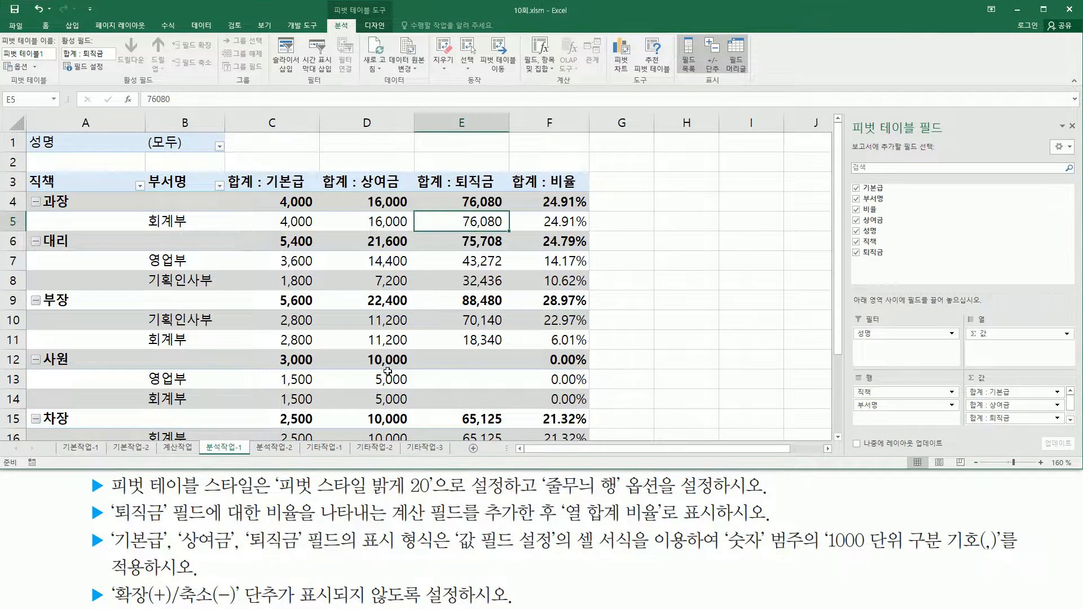
mouse_move(108, 581)
left_mouse_down()
mouse_move(127, 601)
mouse_move(465, 606)
left_mouse_up()
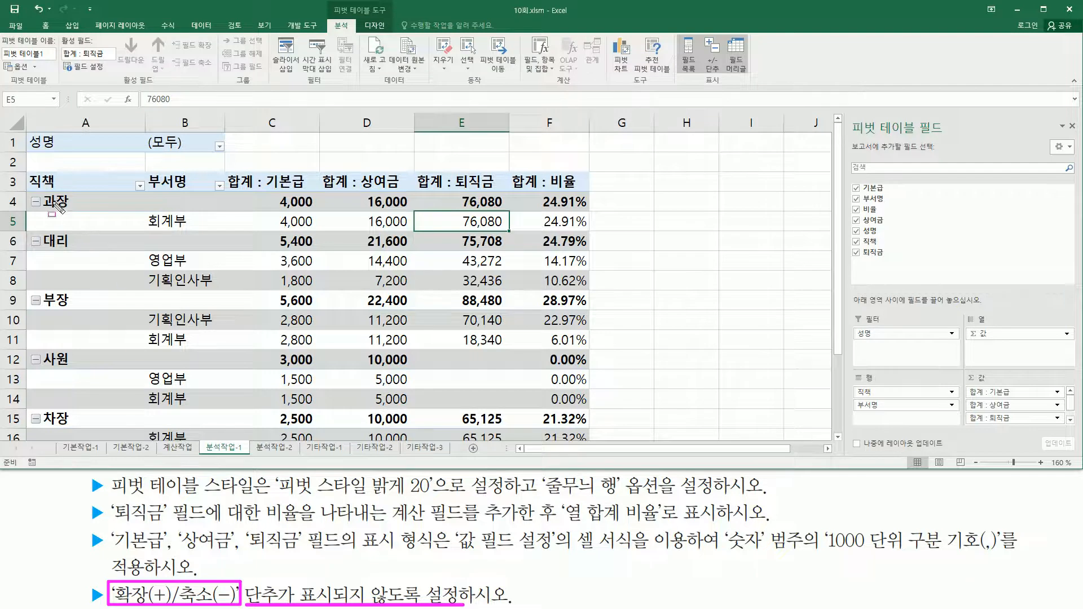
left_click_drag(32, 194, 44, 427)
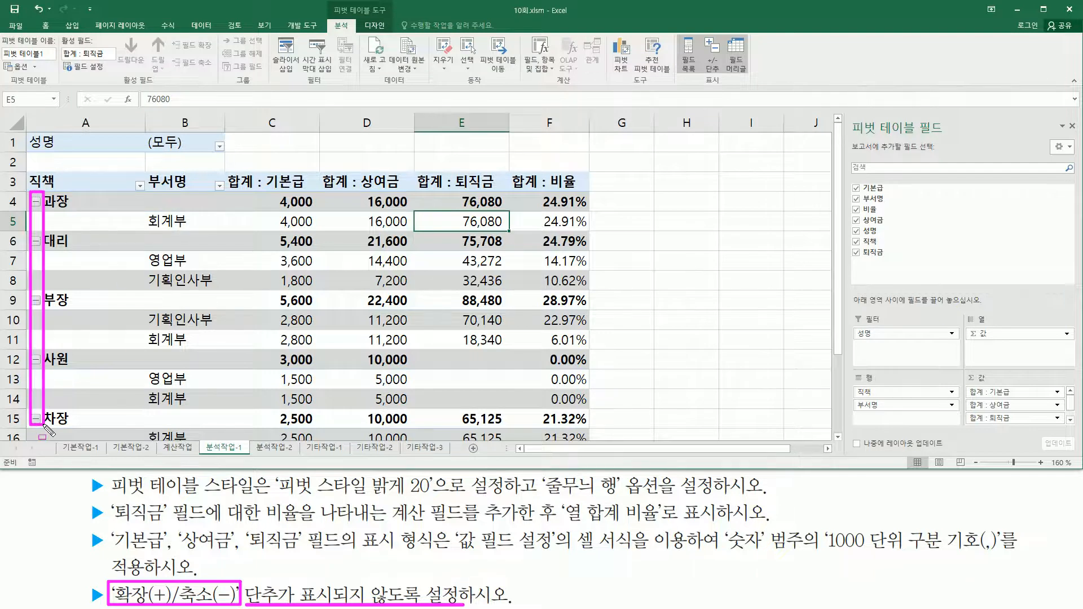
key("Escape")
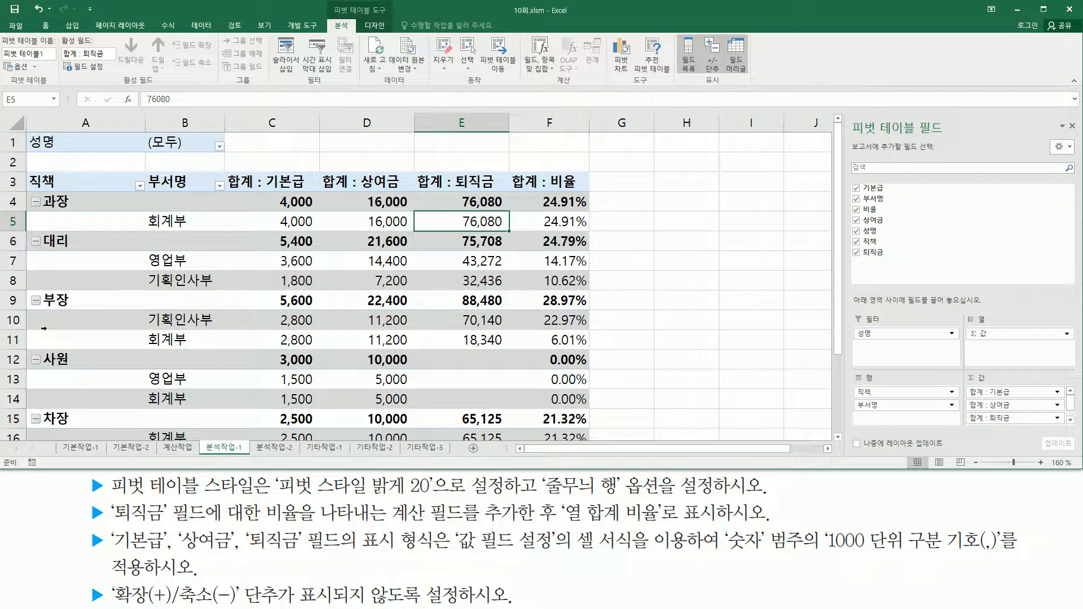
Step: Hide the expand/collapse (+/-) buttons in the pivot table
key("ctrl+2")
mouse_move(332, 3)
left_mouse_down()
mouse_move(398, 21)
mouse_move(329, 34)
mouse_move(355, 36)
left_mouse_up()
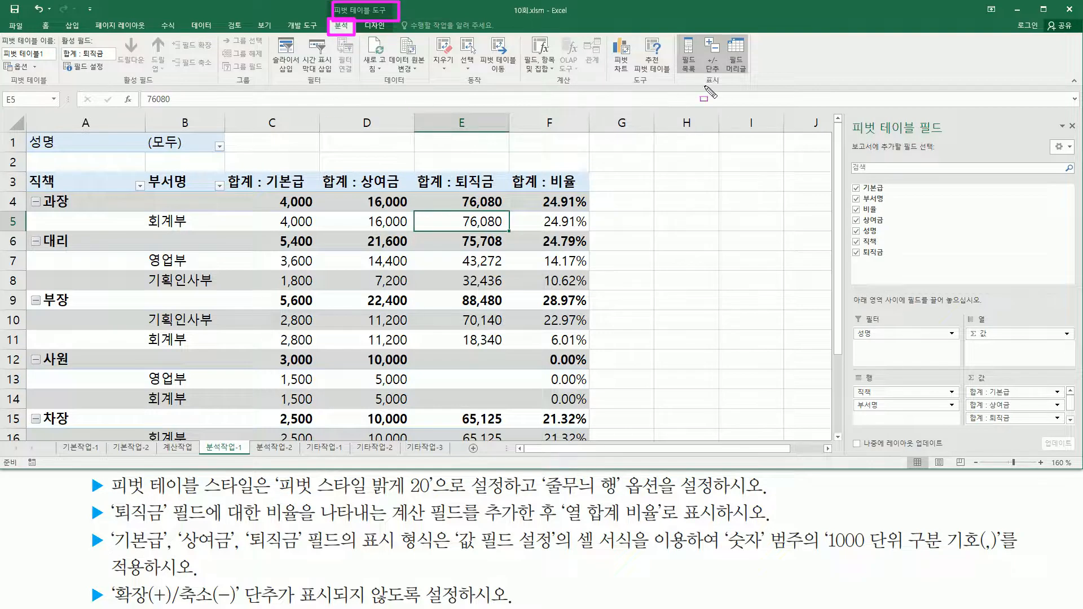
left_click_drag(705, 86, 728, 89)
mouse_move(724, 34)
left_mouse_down()
mouse_move(701, 33)
mouse_move(701, 74)
mouse_move(725, 77)
left_mouse_up()
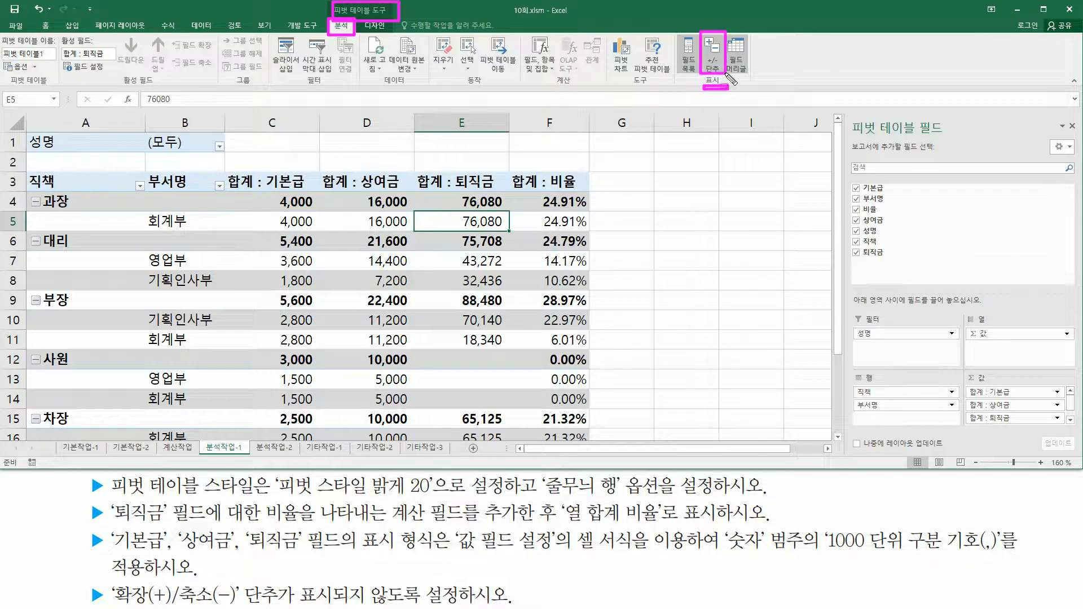
key("Escape")
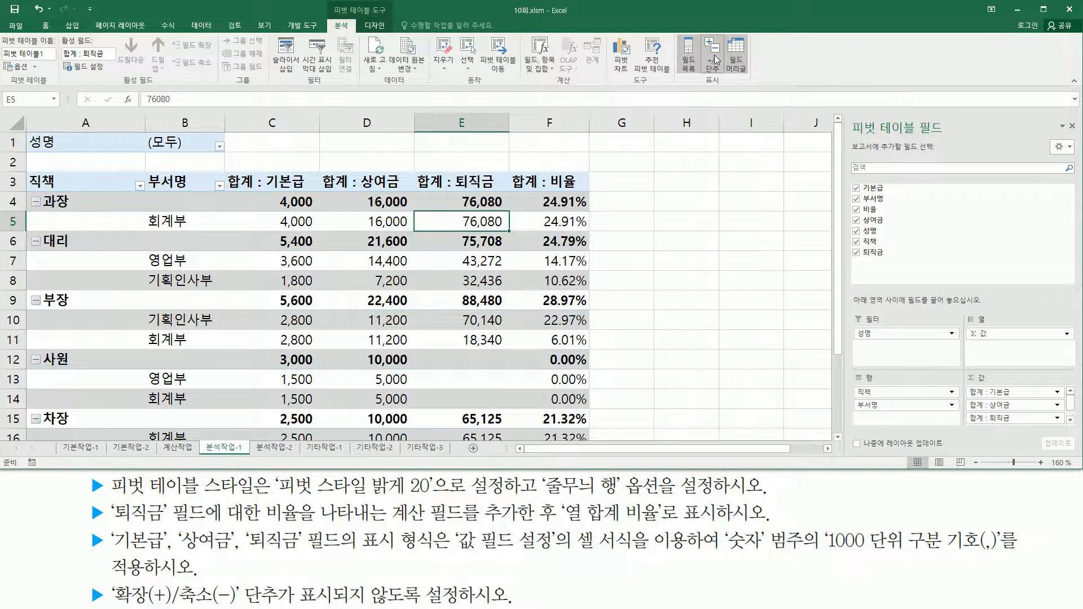
left_click(713, 55)
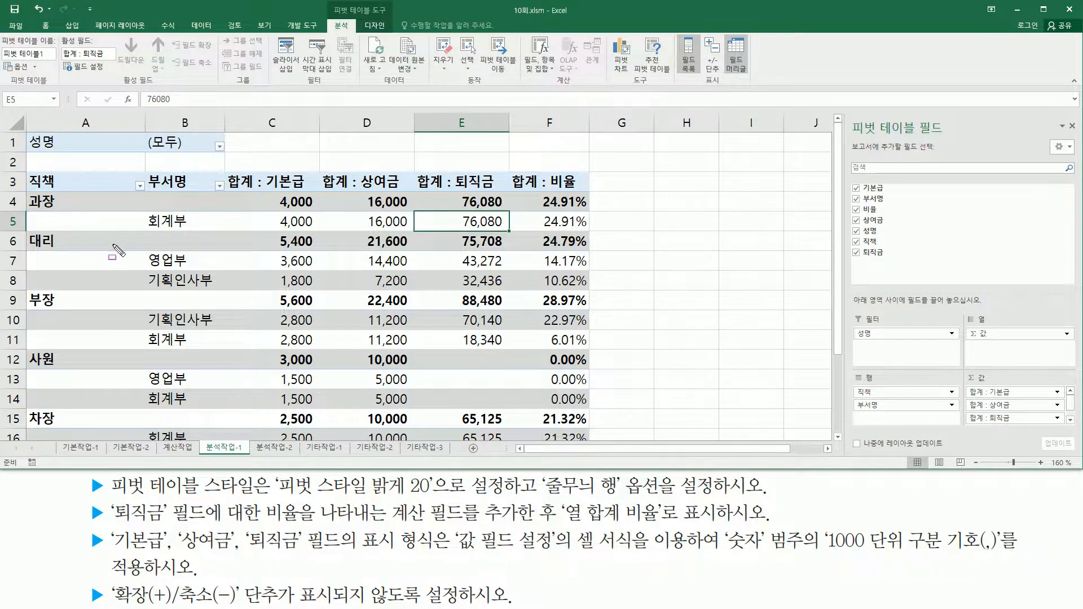
Step: Review the pivot table's 성명 filter, 직책 and 부서명 row fields, value headings and formatted figures
left_click(381, 304)
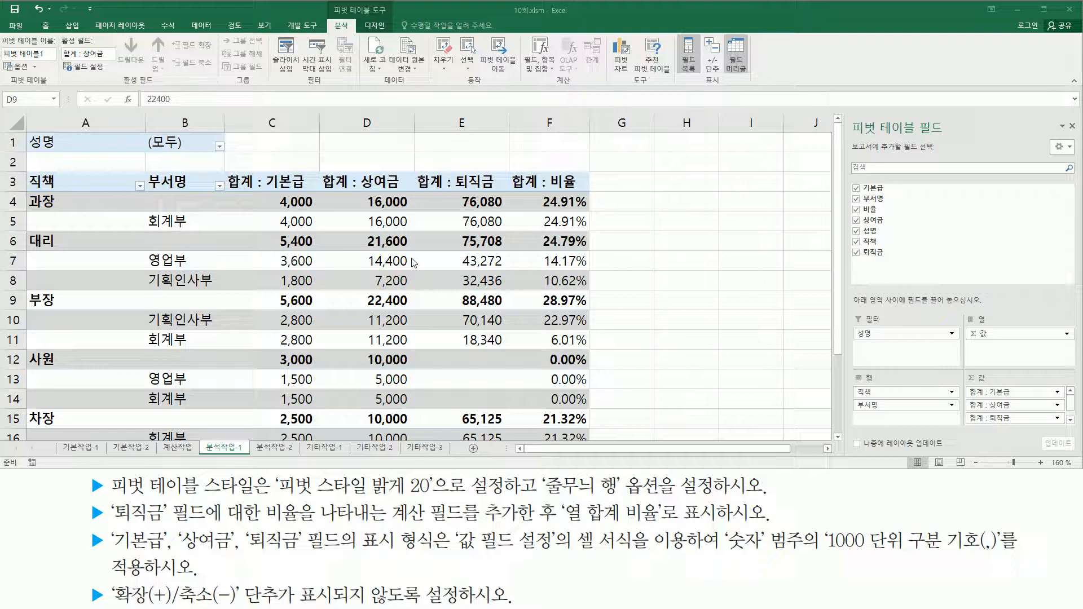
left_click_drag(21, 130, 230, 151)
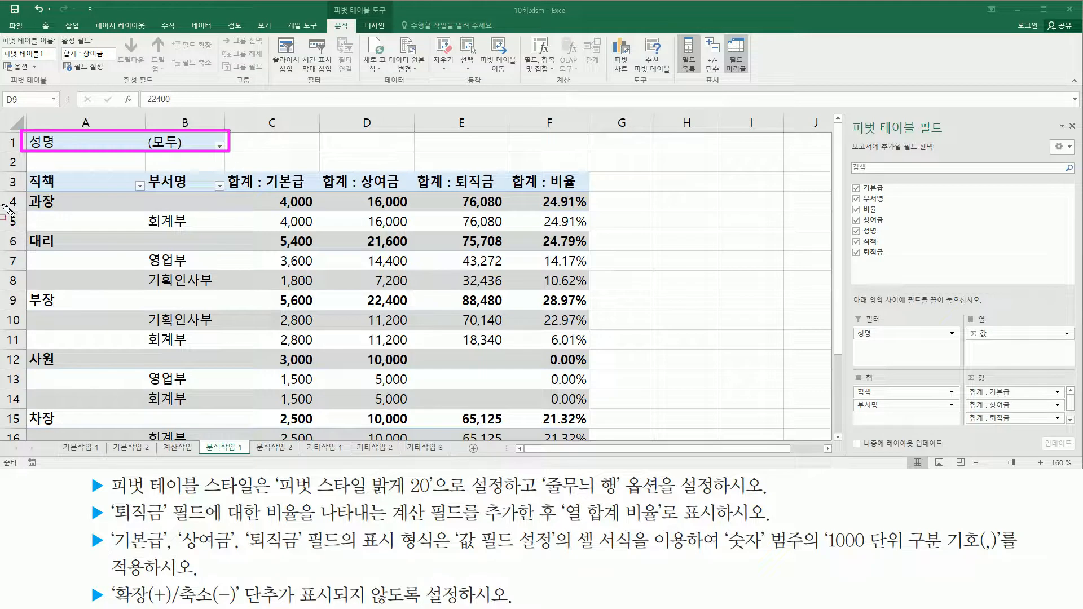
mouse_move(26, 171)
left_mouse_down()
mouse_move(62, 408)
mouse_move(79, 437)
mouse_move(77, 424)
left_mouse_up()
mouse_move(148, 169)
left_mouse_down()
mouse_move(187, 426)
mouse_move(212, 433)
left_mouse_up()
mouse_move(231, 171)
left_mouse_down()
mouse_move(298, 191)
mouse_move(412, 194)
left_mouse_up()
left_click_drag(501, 194, 596, 194)
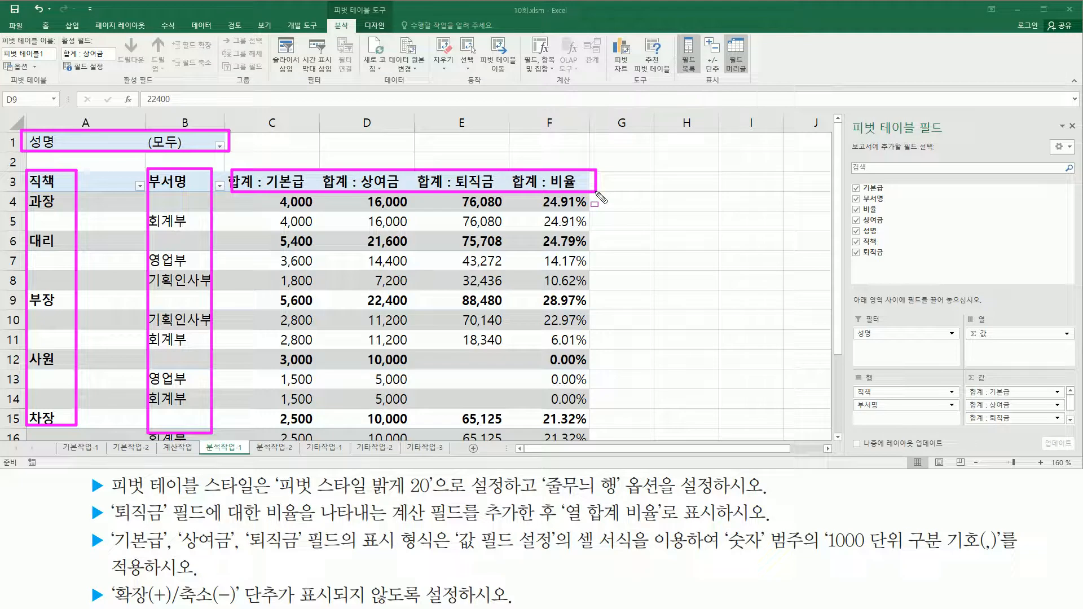
left_click_drag(254, 191, 254, 196)
left_click_drag(265, 237, 588, 442)
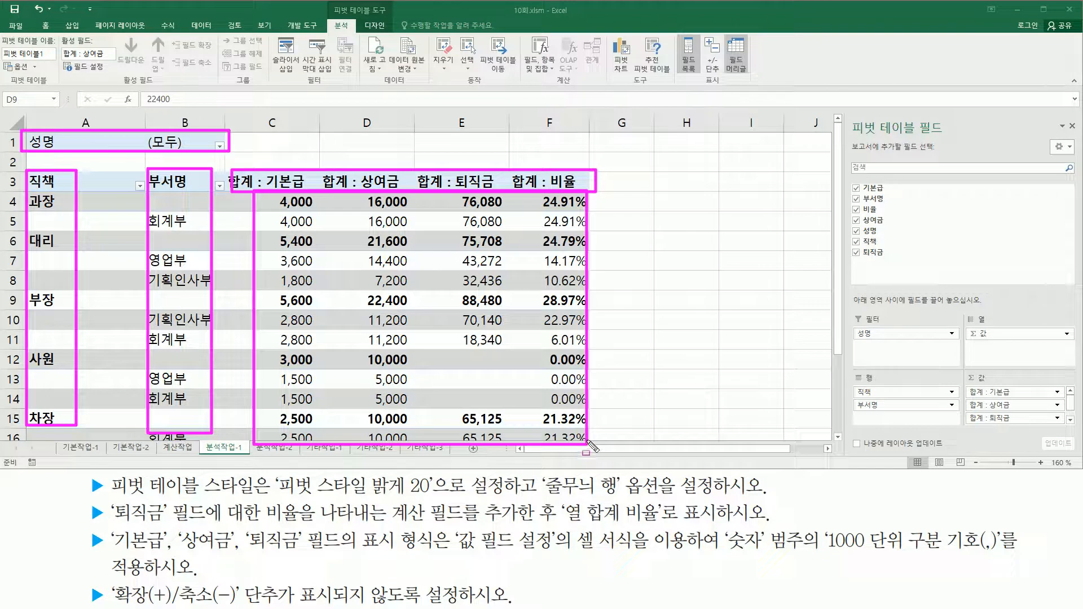
key("Escape")
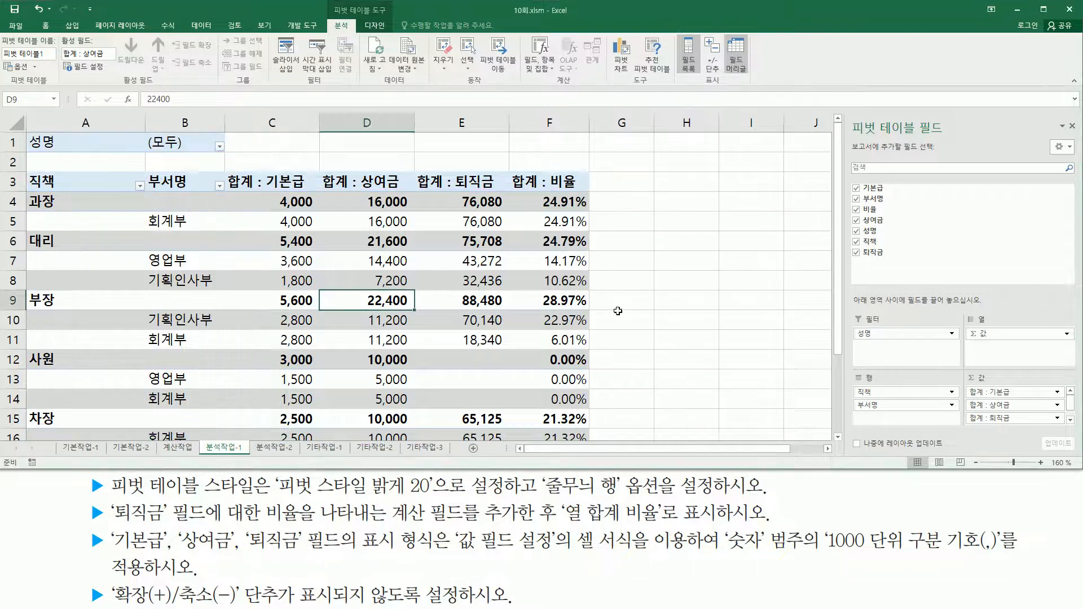
left_click(647, 314)
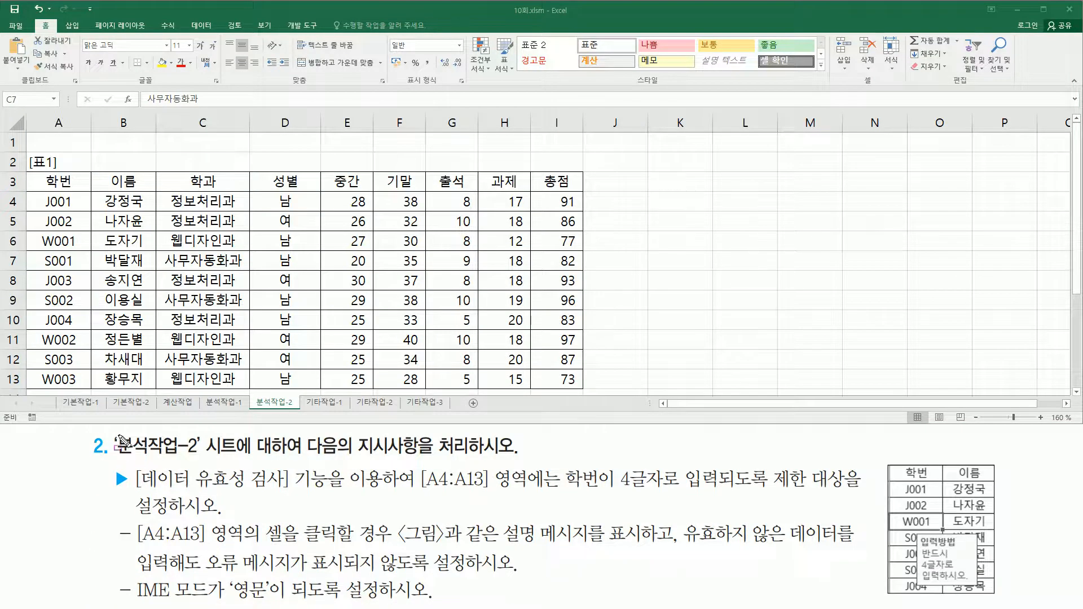
Step: Examine the 분석작업-2 data validation instructions for A4:A13, covering text length, input message, error alert and IME mode
mouse_move(113, 433)
left_mouse_down()
mouse_move(169, 460)
mouse_move(204, 461)
left_mouse_up()
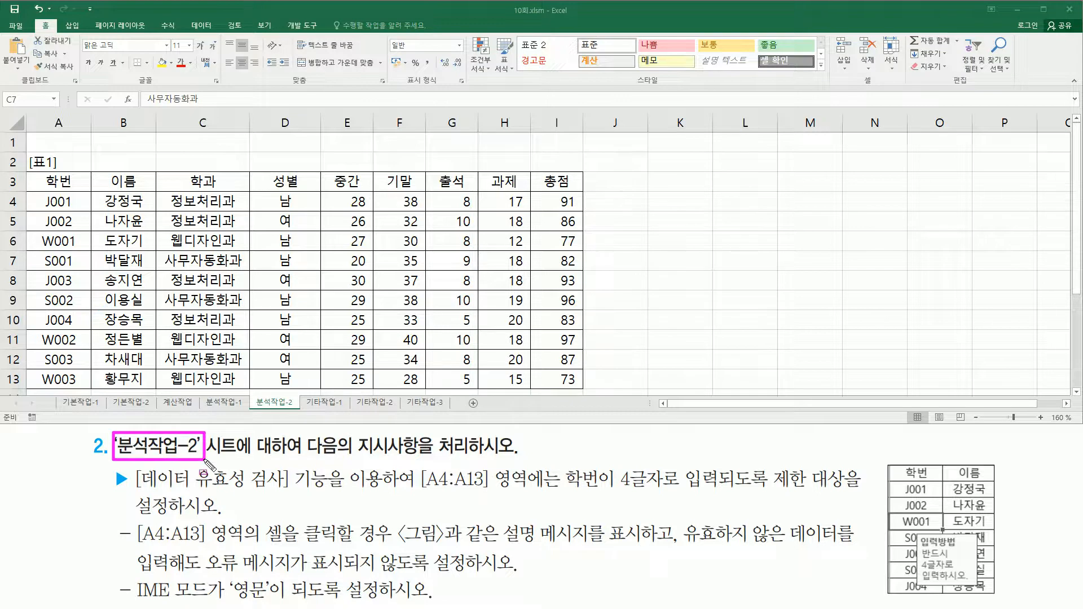
left_click_drag(352, 456, 514, 456)
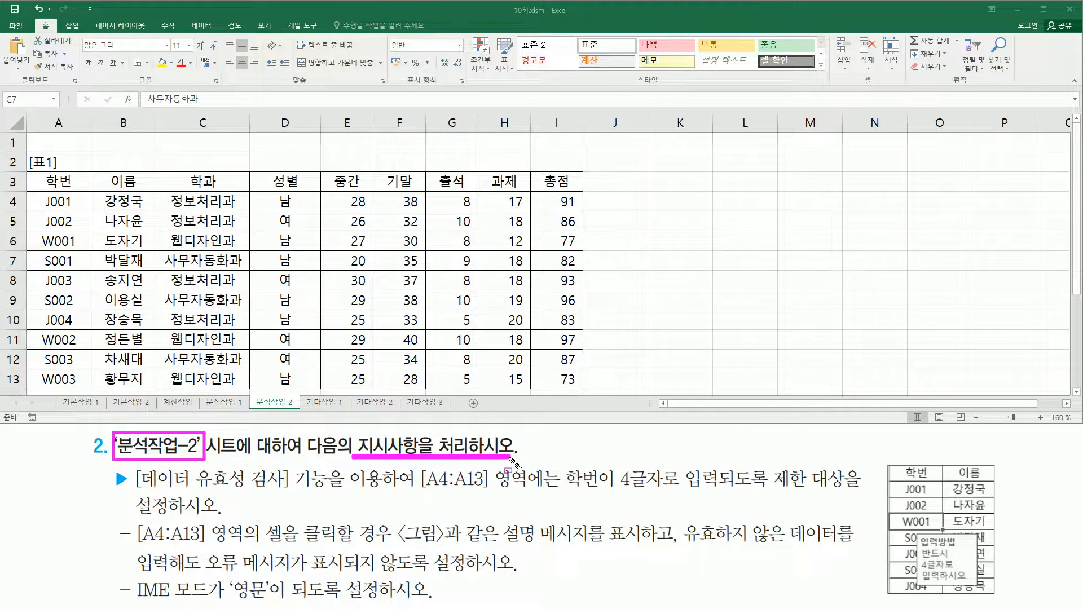
key("e")
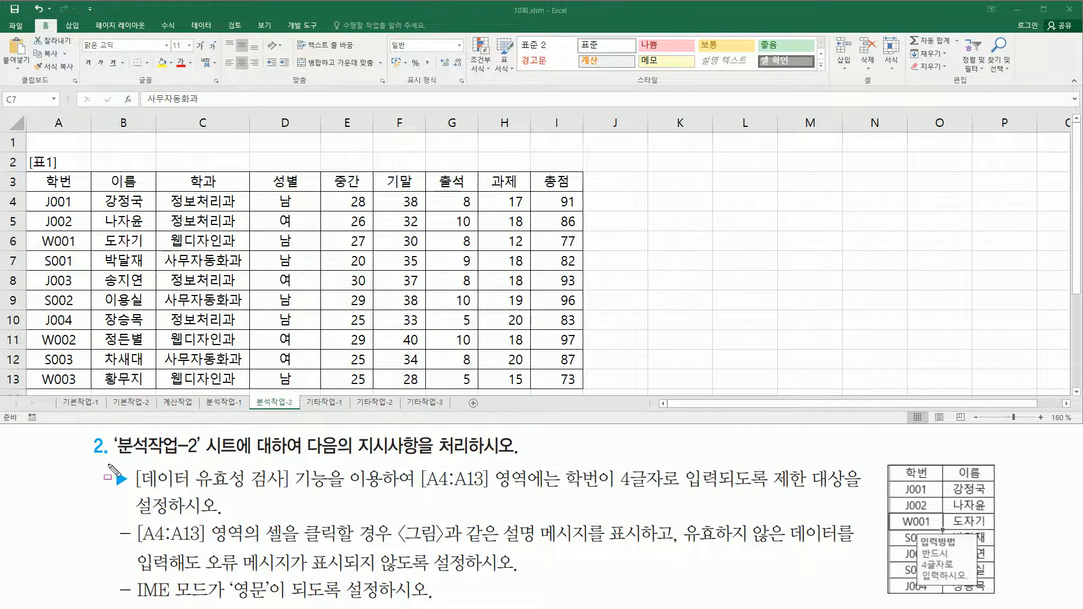
mouse_move(131, 463)
left_mouse_down()
mouse_move(180, 489)
mouse_move(557, 489)
left_mouse_up()
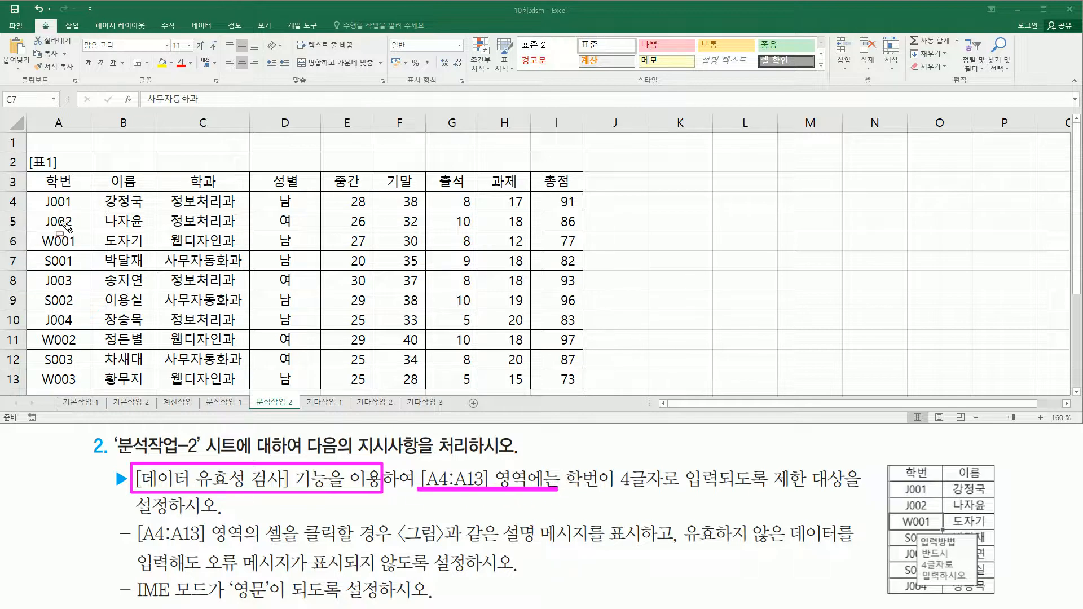
left_click_drag(34, 197, 83, 387)
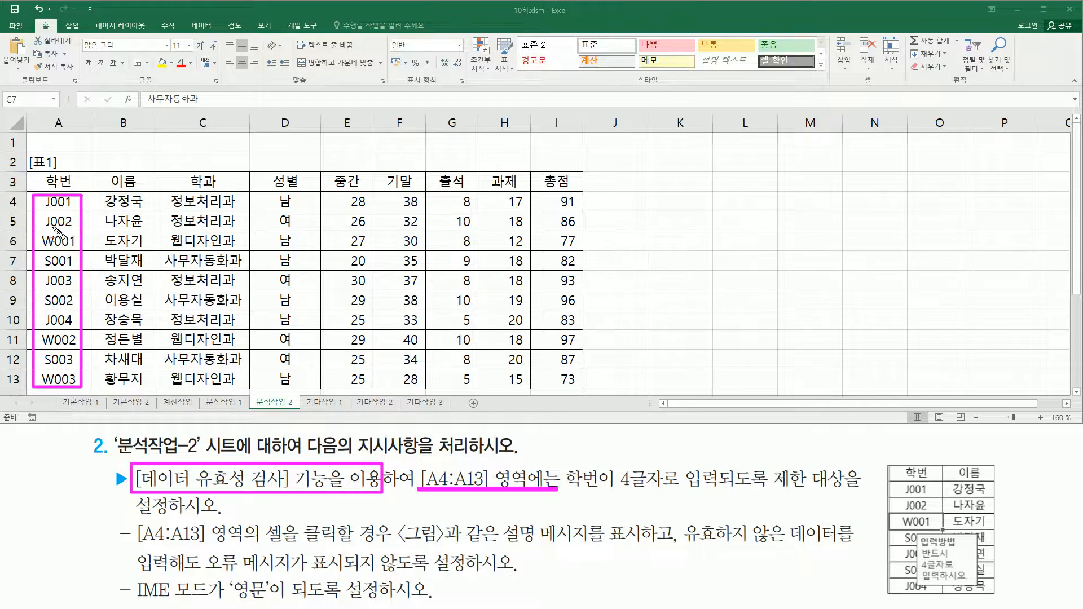
mouse_move(568, 464)
left_mouse_down()
mouse_move(699, 504)
mouse_move(777, 504)
left_mouse_up()
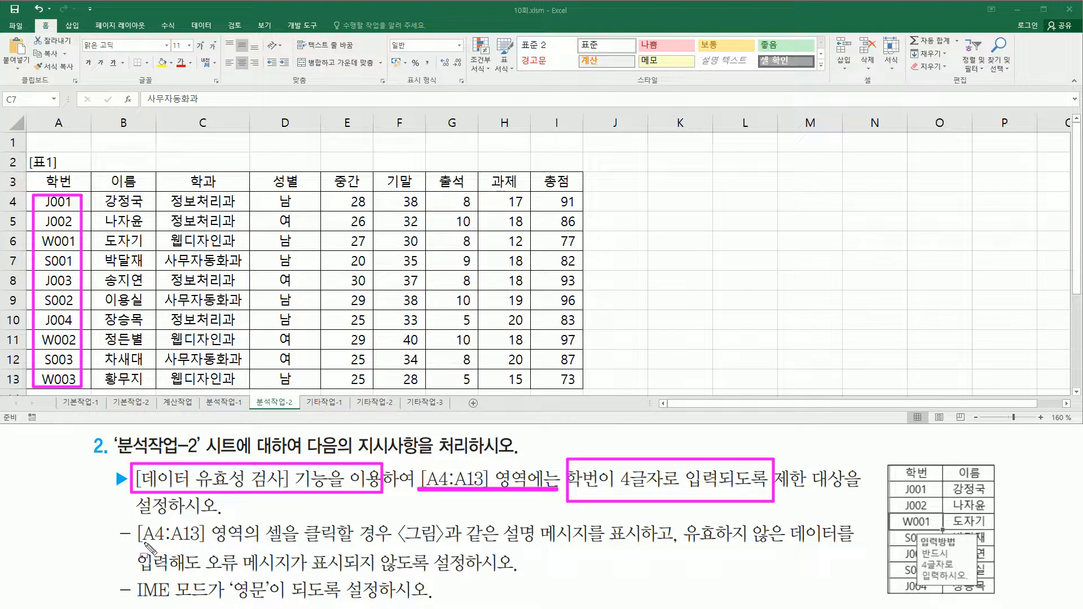
left_click_drag(140, 542, 651, 550)
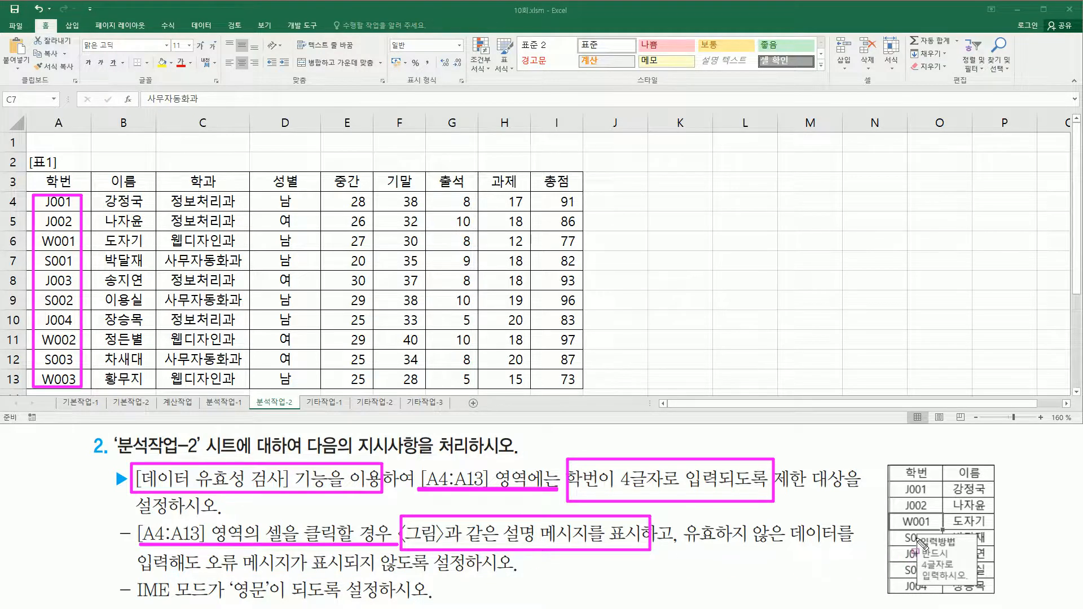
left_click_drag(914, 529, 976, 589)
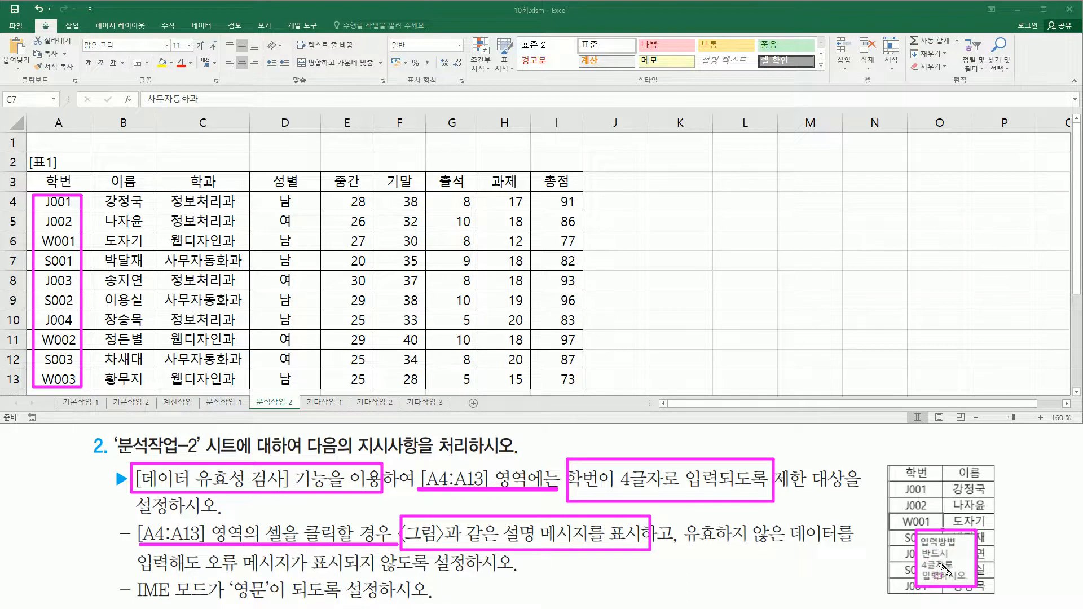
left_click_drag(685, 549, 852, 548)
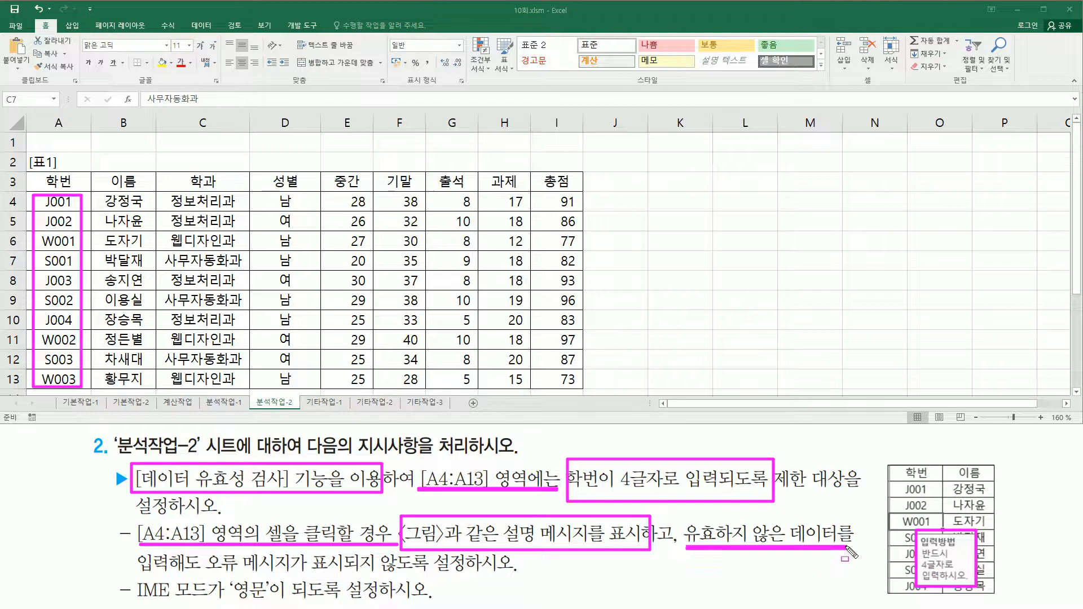
left_click_drag(145, 573, 474, 578)
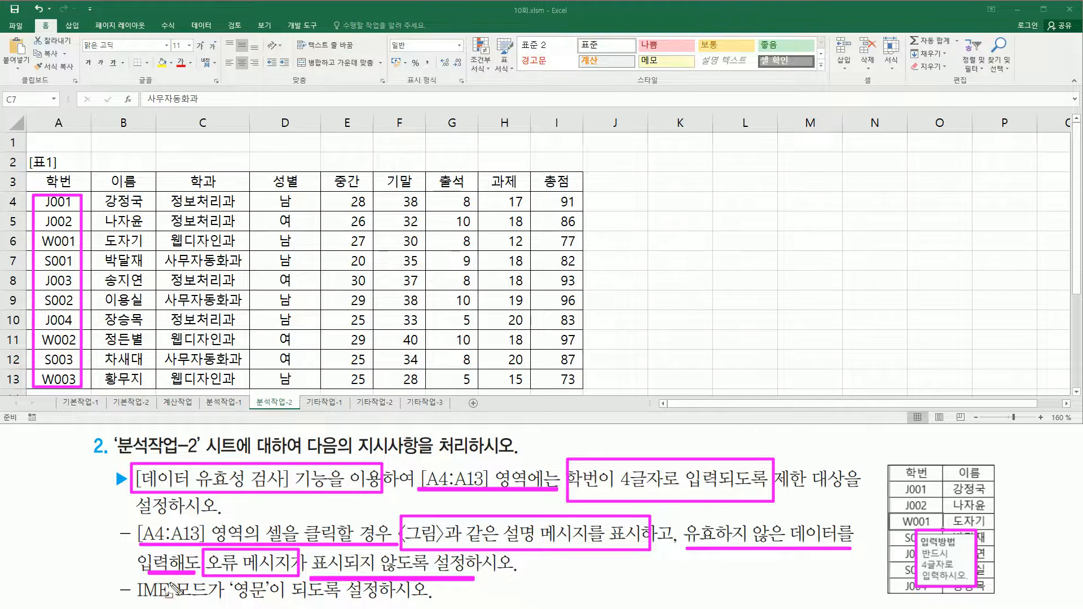
mouse_move(133, 577)
left_mouse_down()
mouse_move(190, 605)
mouse_move(402, 605)
left_mouse_up()
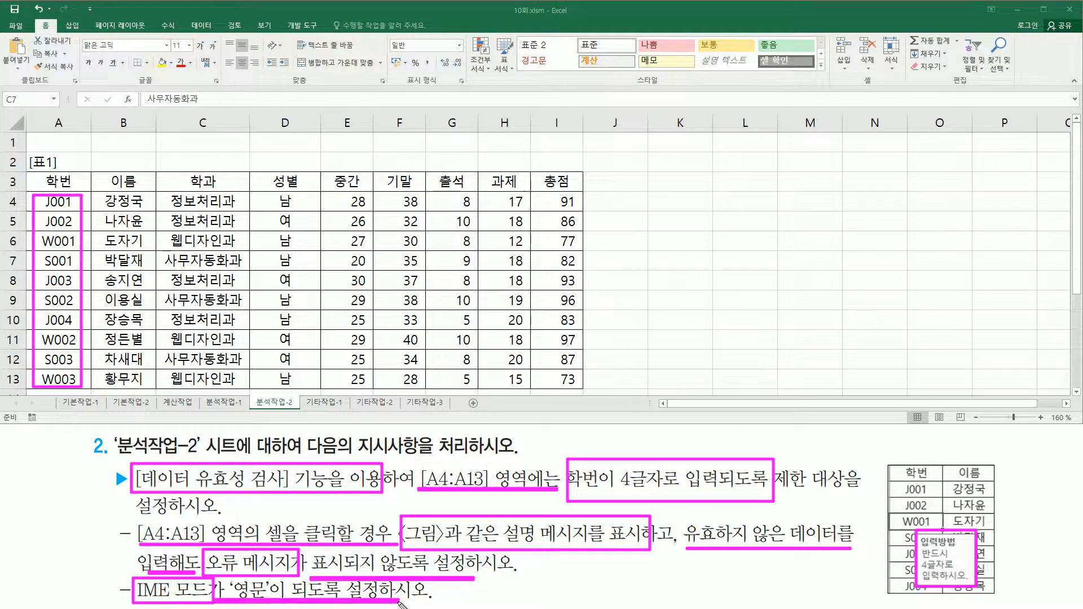
key("Escape")
Step: Select the 학번 cells A4:A13 and open their data validation settings
left_click(63, 202)
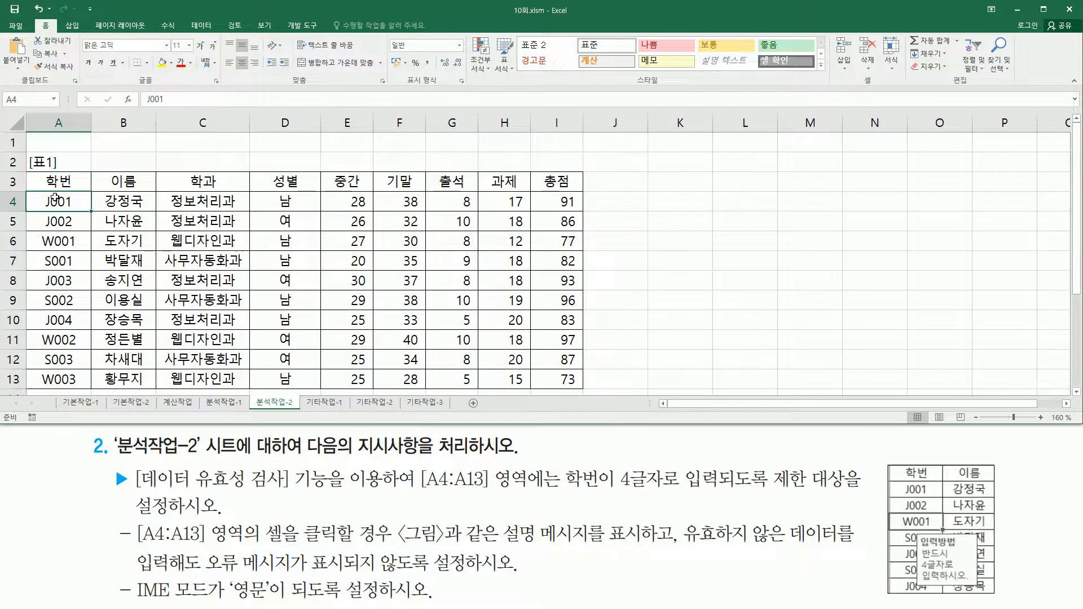
left_click_drag(54, 200, 81, 374)
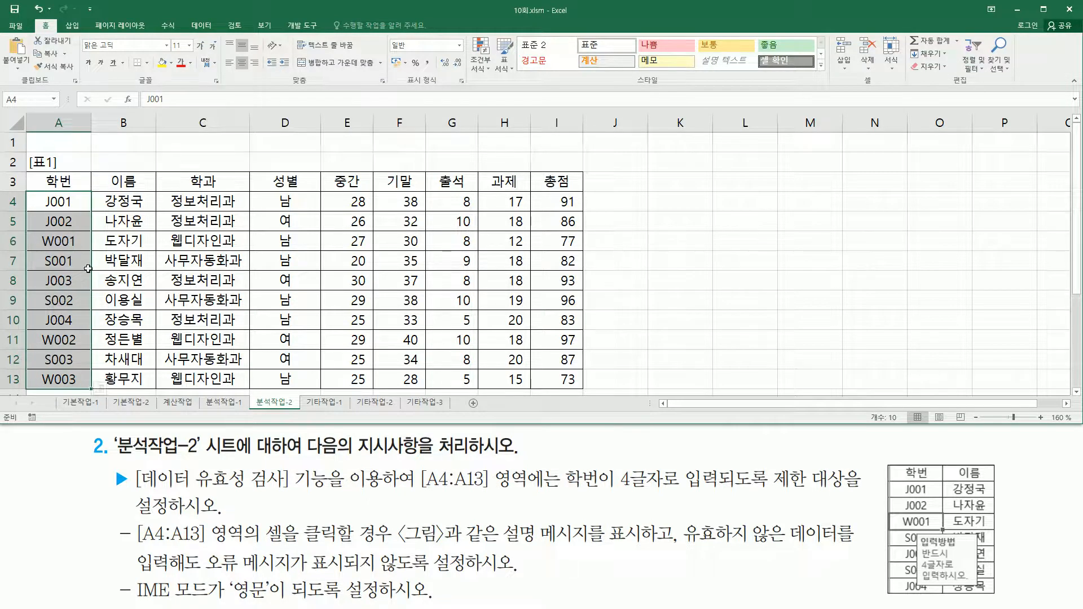
left_click(206, 26)
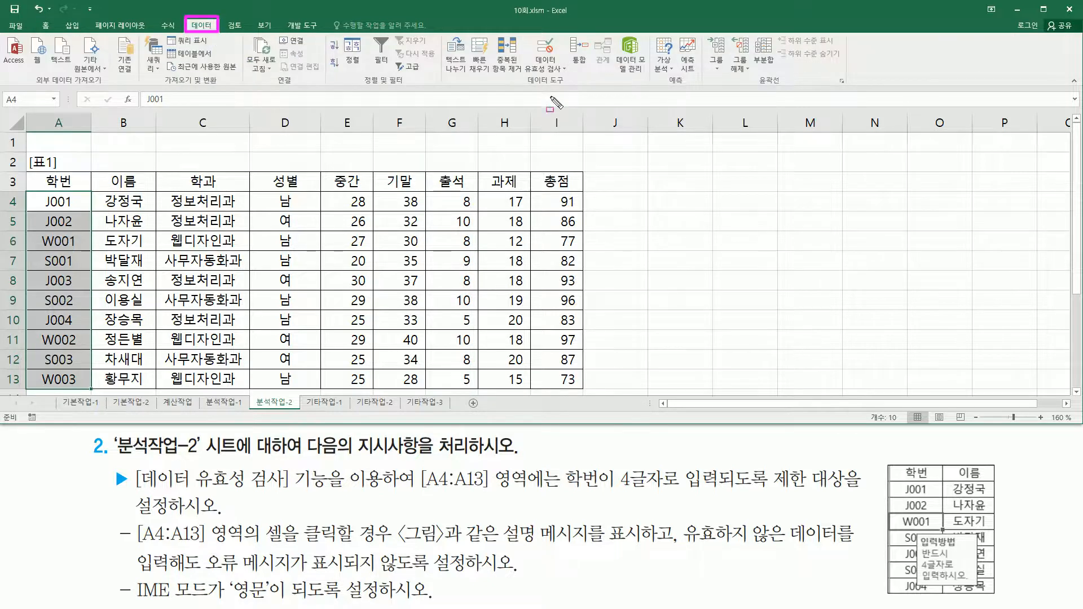
left_click_drag(526, 85, 571, 86)
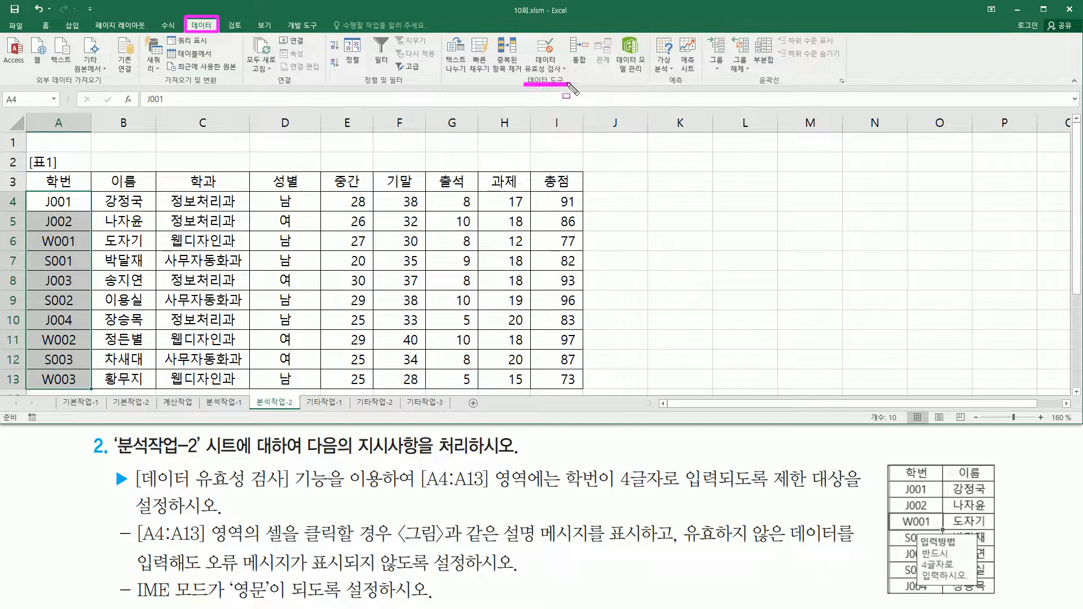
mouse_move(522, 32)
left_mouse_down()
mouse_move(541, 76)
mouse_move(567, 78)
left_mouse_up()
key("Escape")
left_click(544, 50)
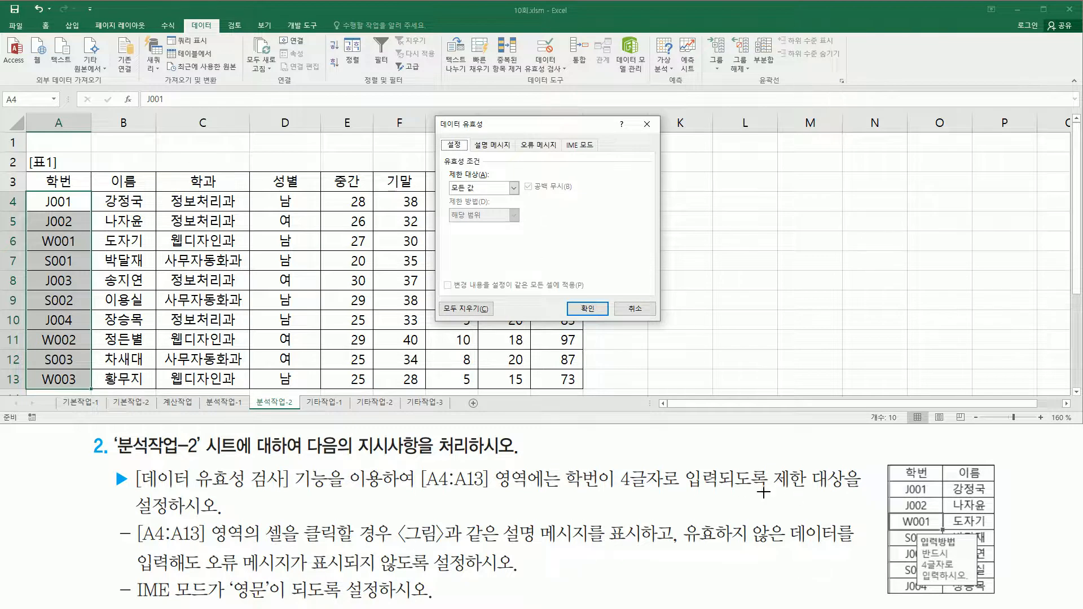
mouse_move(562, 460)
left_mouse_down()
mouse_move(568, 485)
mouse_move(671, 500)
left_mouse_up()
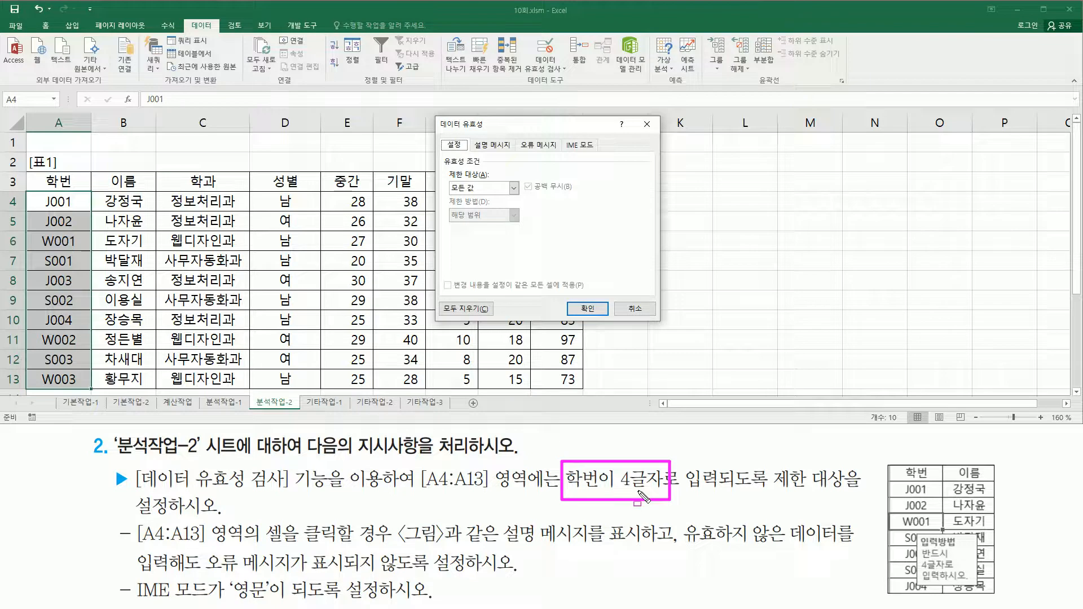
key("Escape")
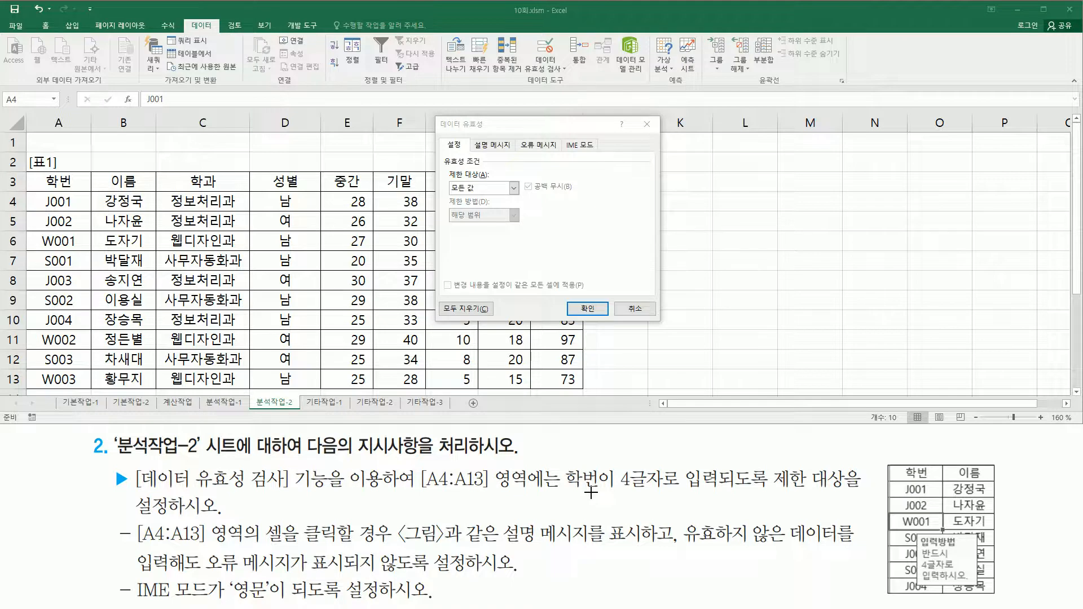
Step: Restrict A4:A13 with a 사용자 지정 validation rule using the formula =len(A4)=4
left_click(495, 187)
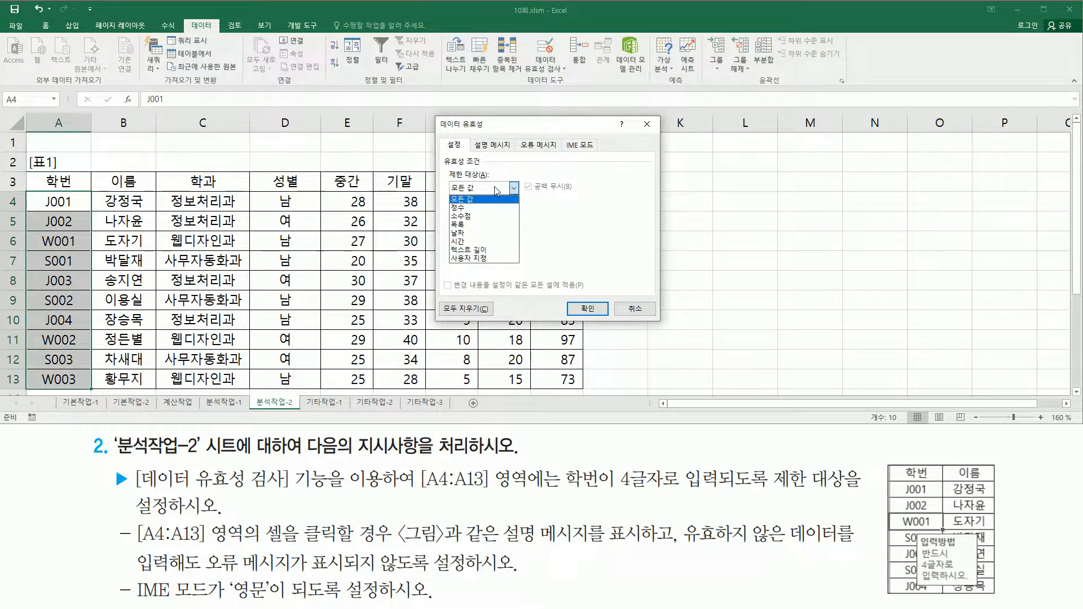
left_click(485, 260)
left_click(483, 241)
type("=")
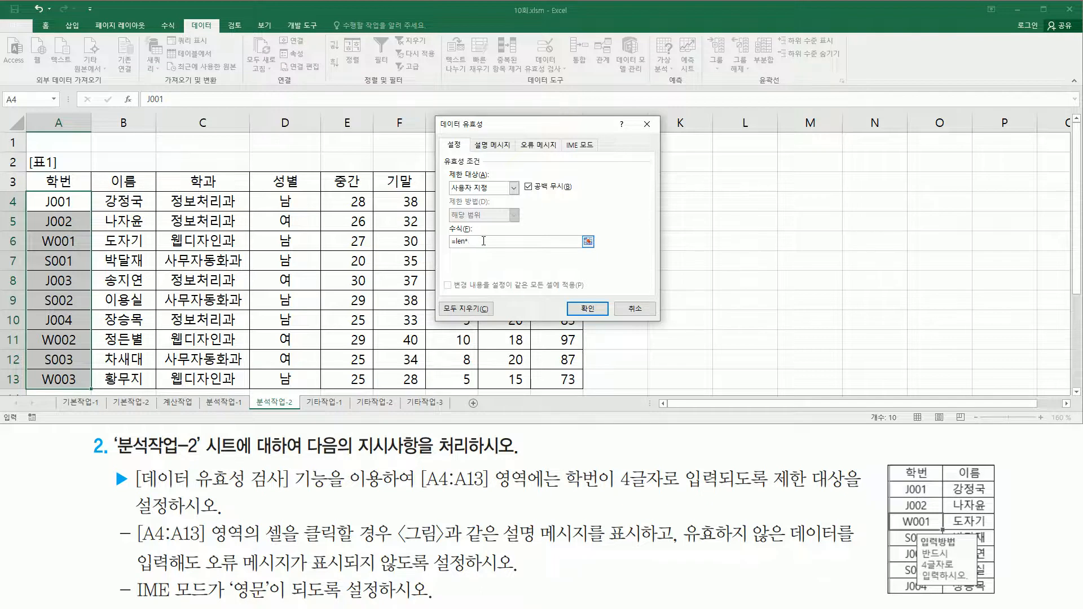
type("len(")
left_click(56, 203)
type(")=4")
double_click(499, 241)
left_click_drag(455, 242, 479, 240)
left_click_drag(478, 241, 483, 243)
left_click_drag(566, 491, 665, 493)
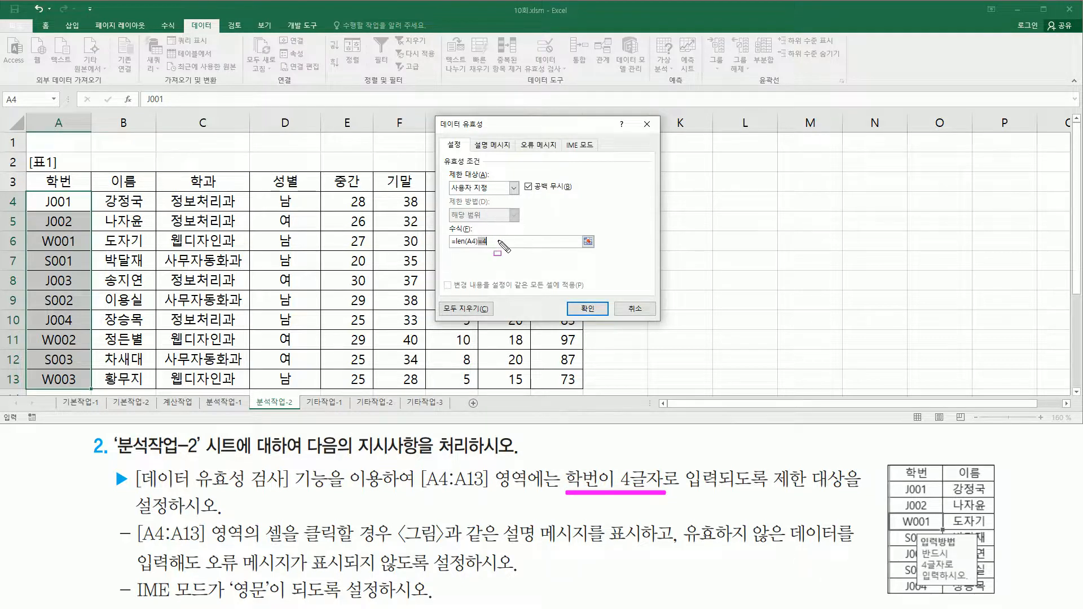
Step: Give the validation an input message titled 입력방법 with the text 반드시 4글자로 입력하시오
mouse_move(134, 519)
left_mouse_down()
mouse_move(258, 546)
mouse_move(379, 547)
left_mouse_up()
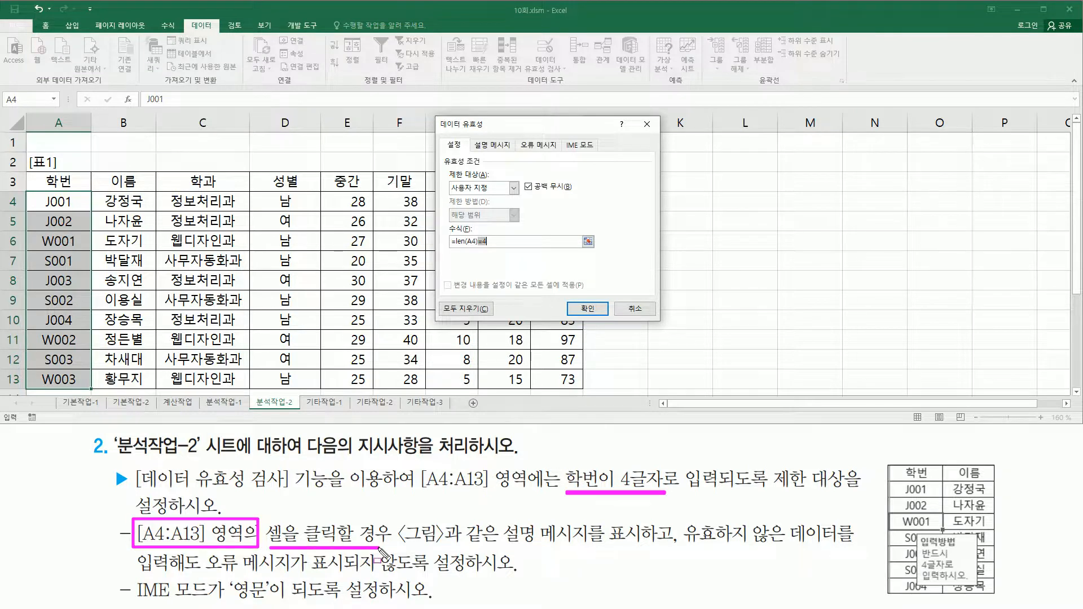
left_click_drag(502, 546, 645, 546)
left_click_drag(473, 136, 511, 151)
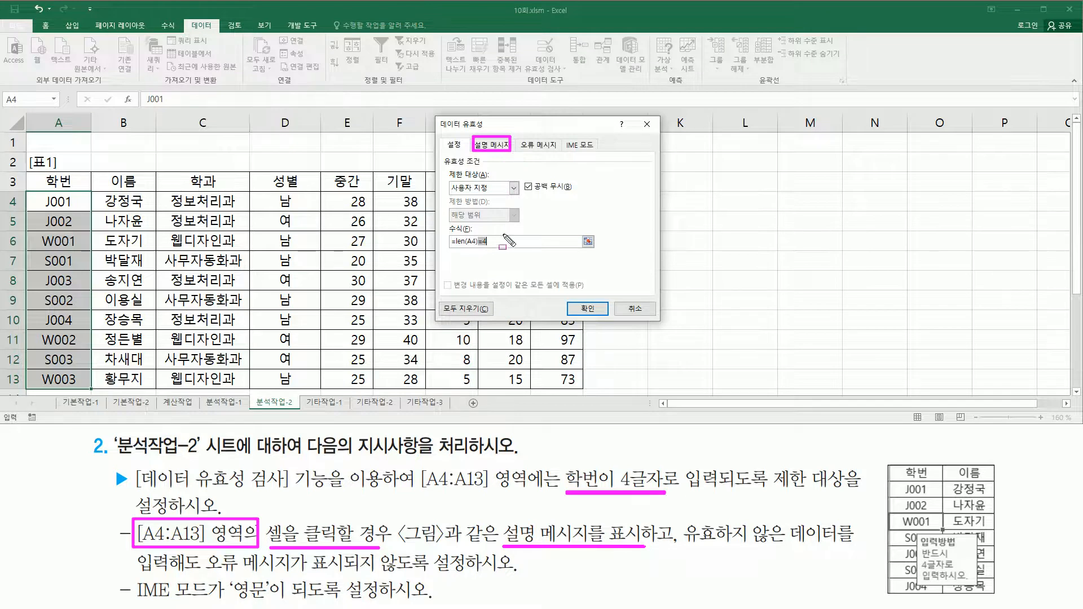
key("Escape")
left_click_drag(505, 241, 431, 242)
left_click(491, 145)
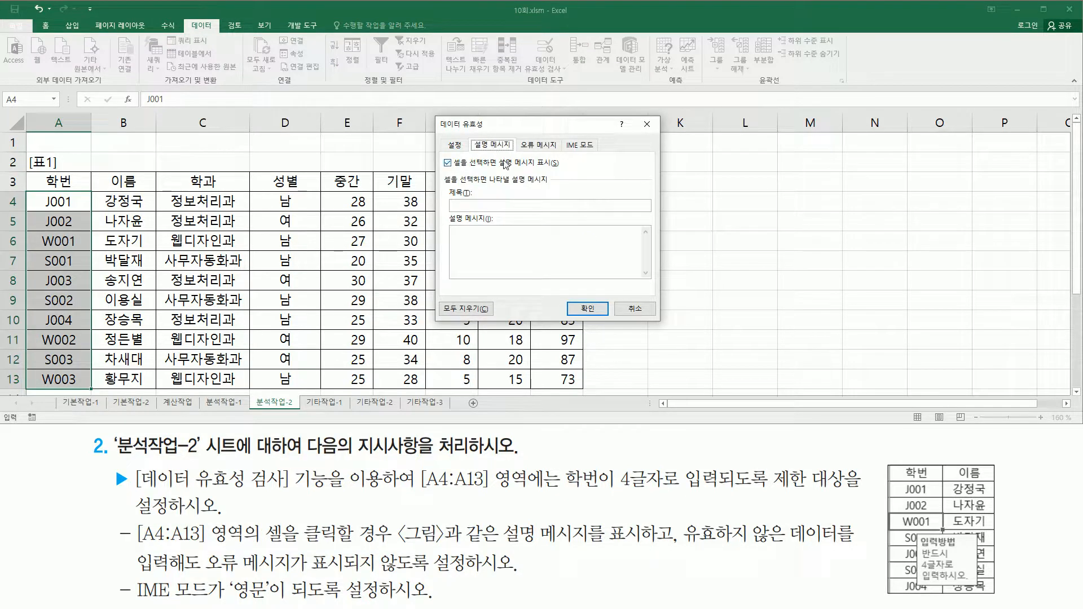
key("ctrl+shift+d")
left_click_drag(451, 168, 567, 173)
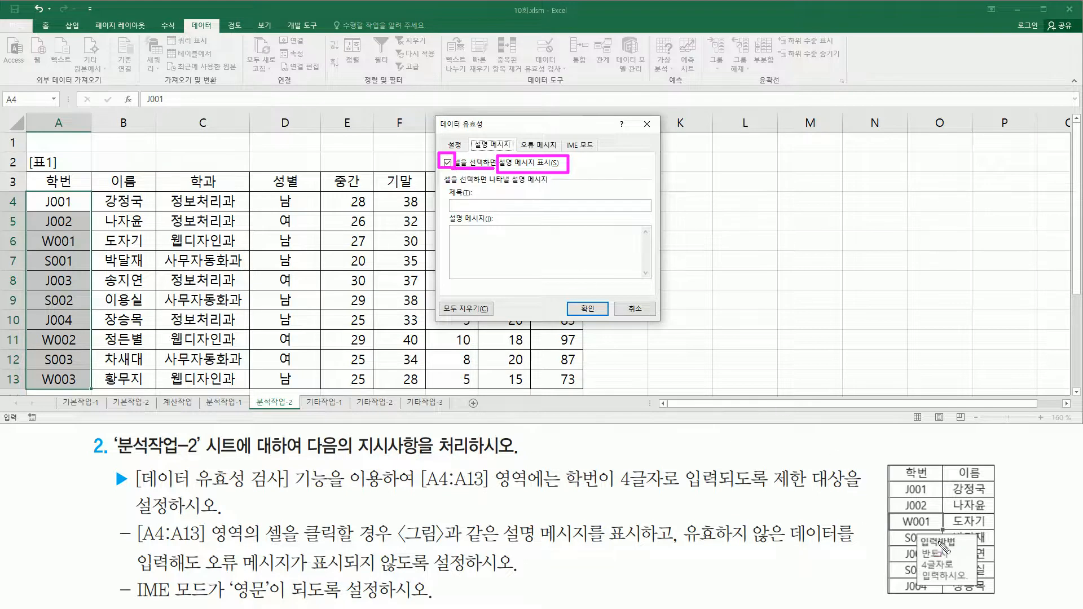
left_click_drag(918, 534, 960, 547)
mouse_move(924, 552)
left_mouse_down()
mouse_move(956, 587)
mouse_move(981, 591)
left_mouse_up()
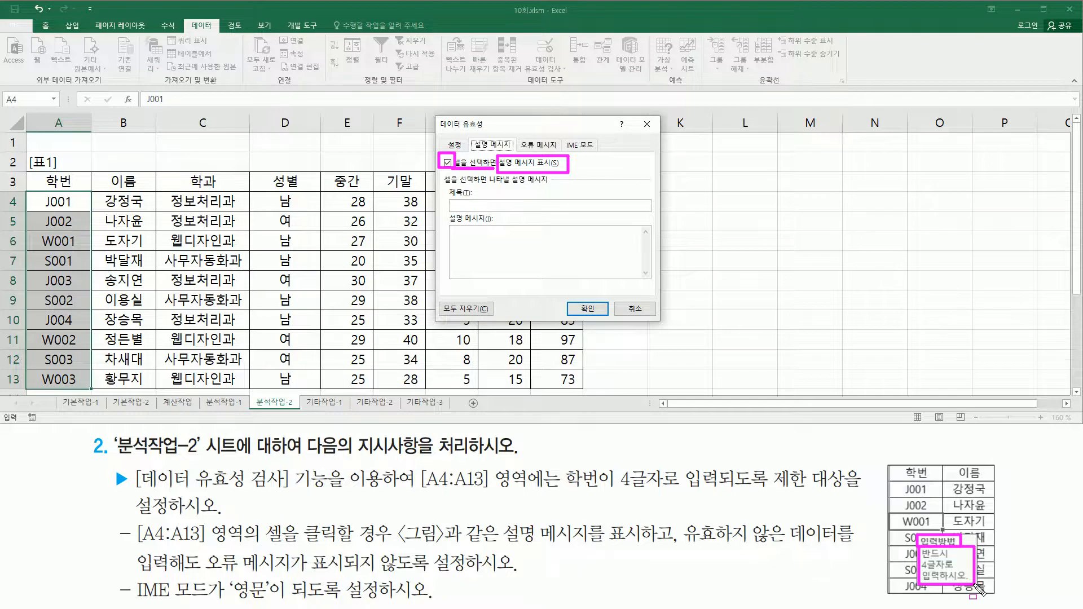
key("Escape")
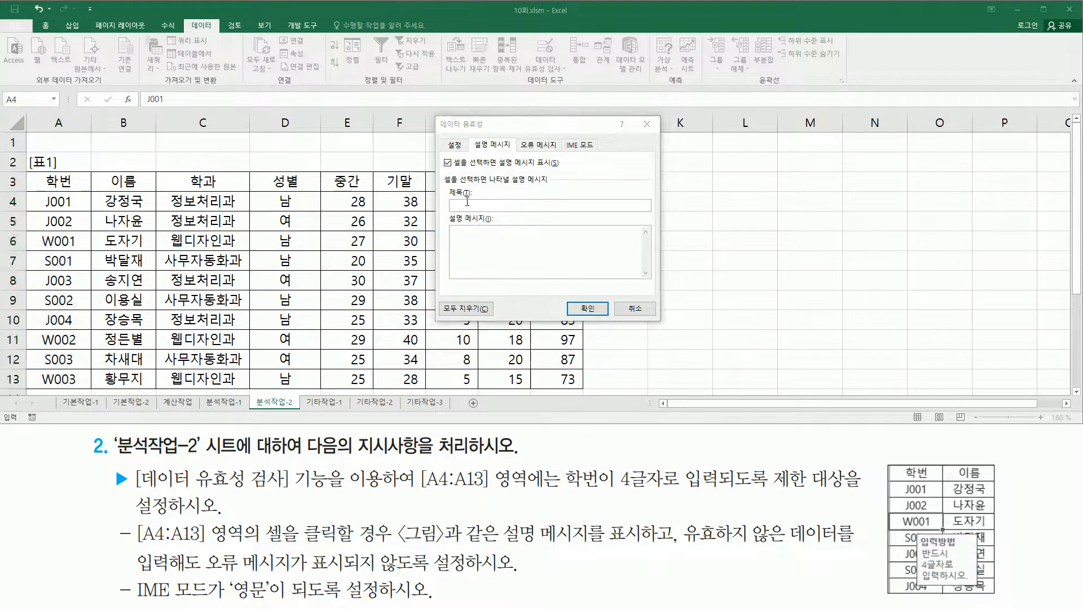
left_click(493, 205)
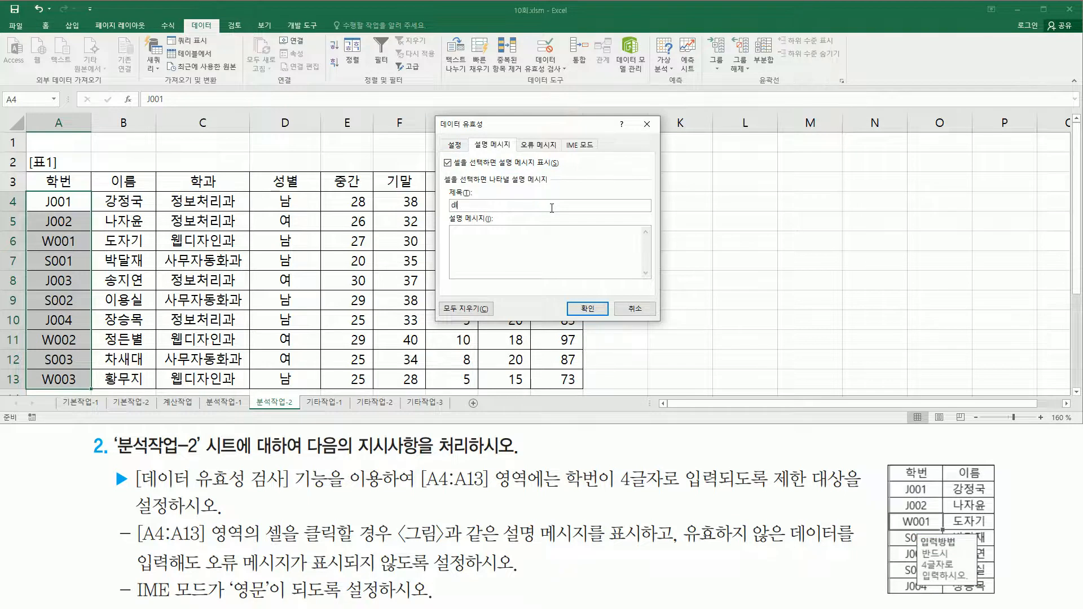
type("입력방법")
type("드시")
type(" 4글")
type("자로 ")
type("입력하시오.")
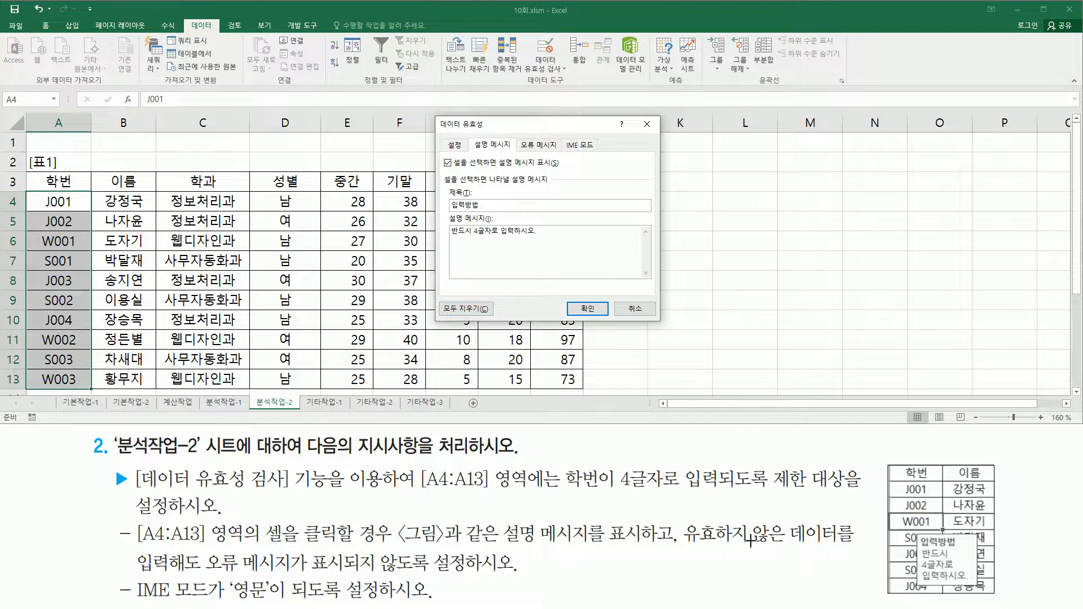
Step: Turn off the validation option that shows an error message when invalid data is entered
left_click_drag(687, 543, 853, 543)
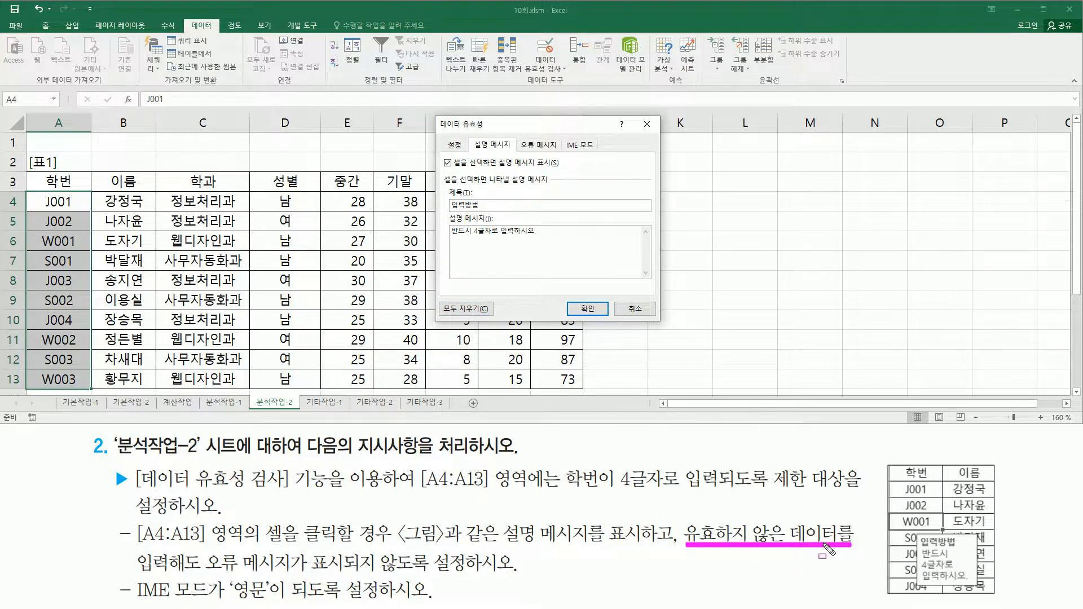
mouse_move(141, 570)
left_mouse_down()
mouse_move(200, 570)
mouse_move(206, 550)
mouse_move(206, 574)
left_mouse_up()
left_click_drag(354, 581, 433, 578)
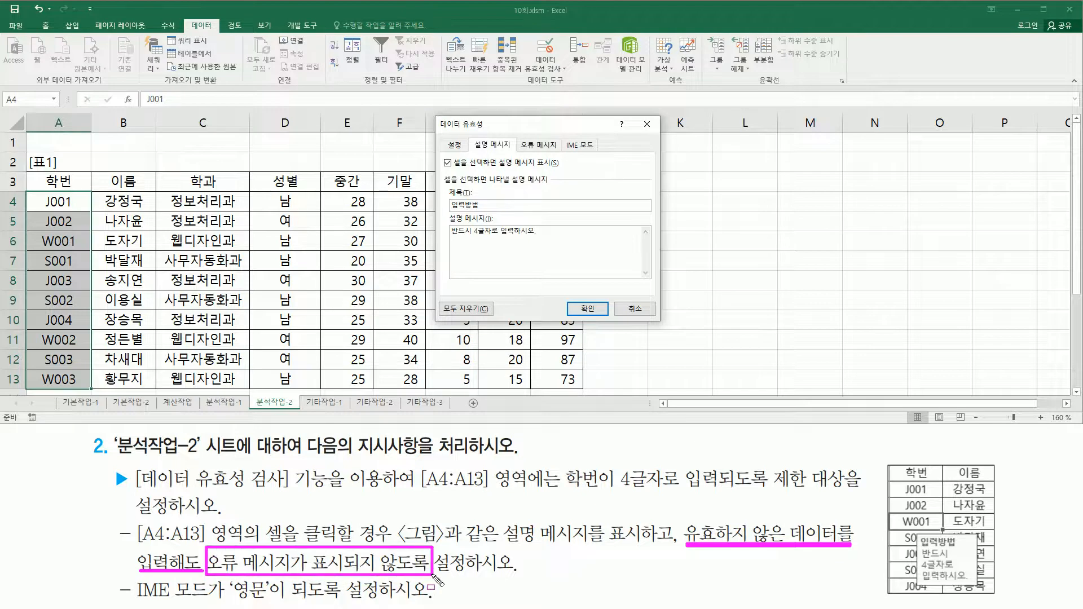
key("Escape")
left_click(538, 145)
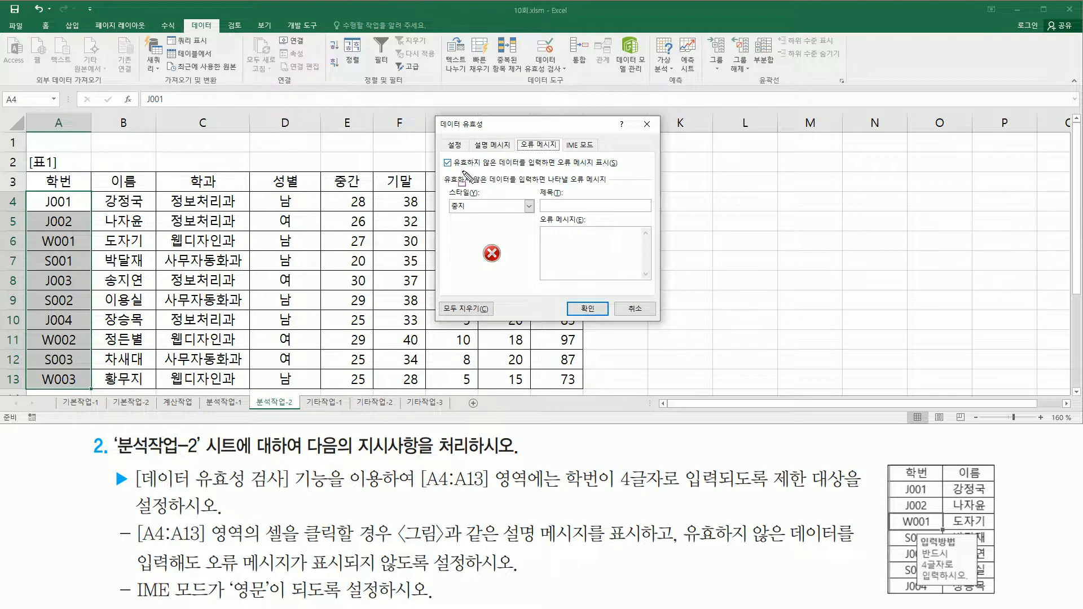
left_click_drag(456, 168, 619, 168)
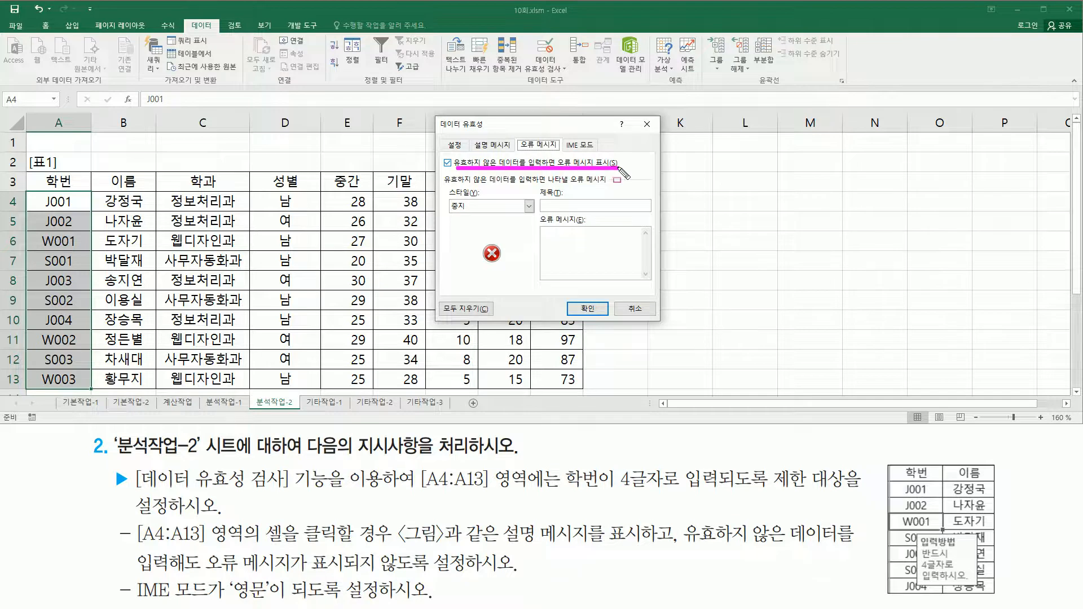
left_click_drag(441, 156, 455, 173)
key("Escape")
left_click(449, 164)
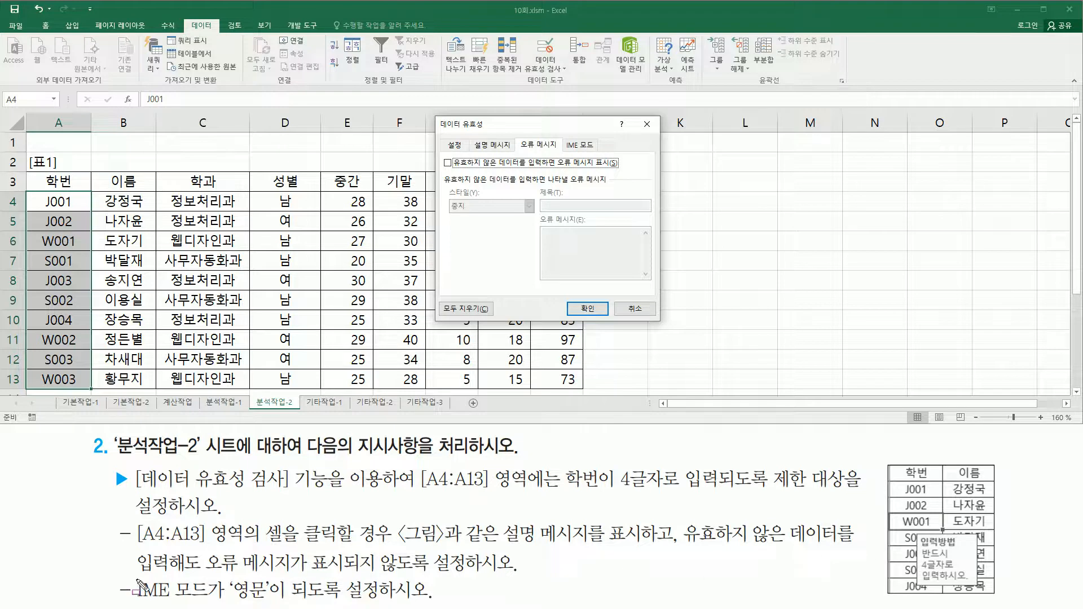
Step: Set the validation's IME mode to 영문 and apply the data validation to A4:A13
mouse_move(131, 575)
left_mouse_down()
mouse_move(151, 597)
mouse_move(268, 605)
left_mouse_up()
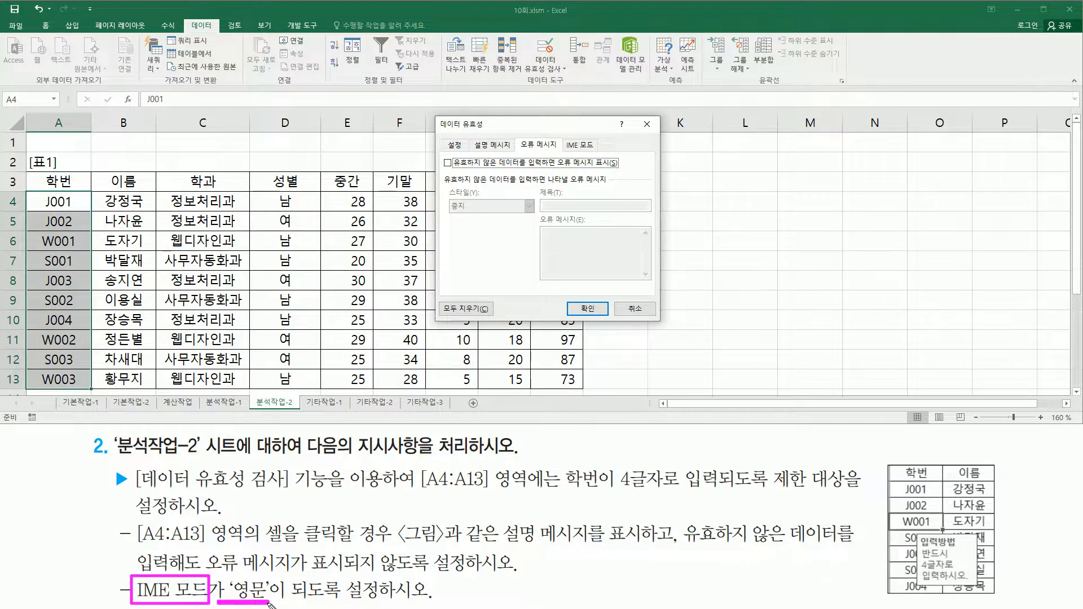
mouse_move(564, 135)
left_mouse_down()
mouse_move(574, 150)
mouse_move(603, 152)
left_mouse_up()
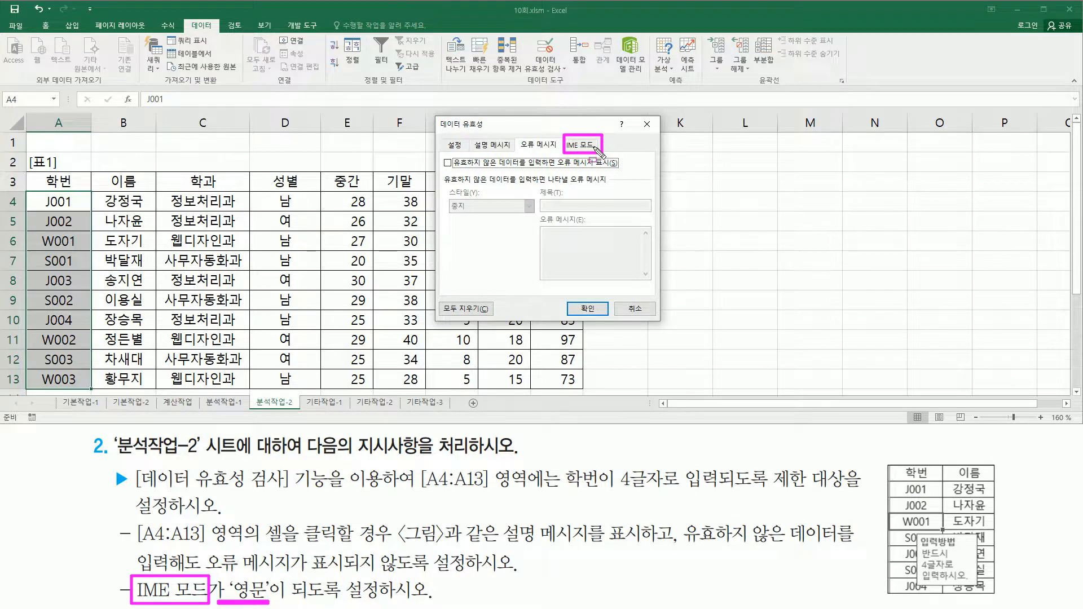
left_click(591, 147)
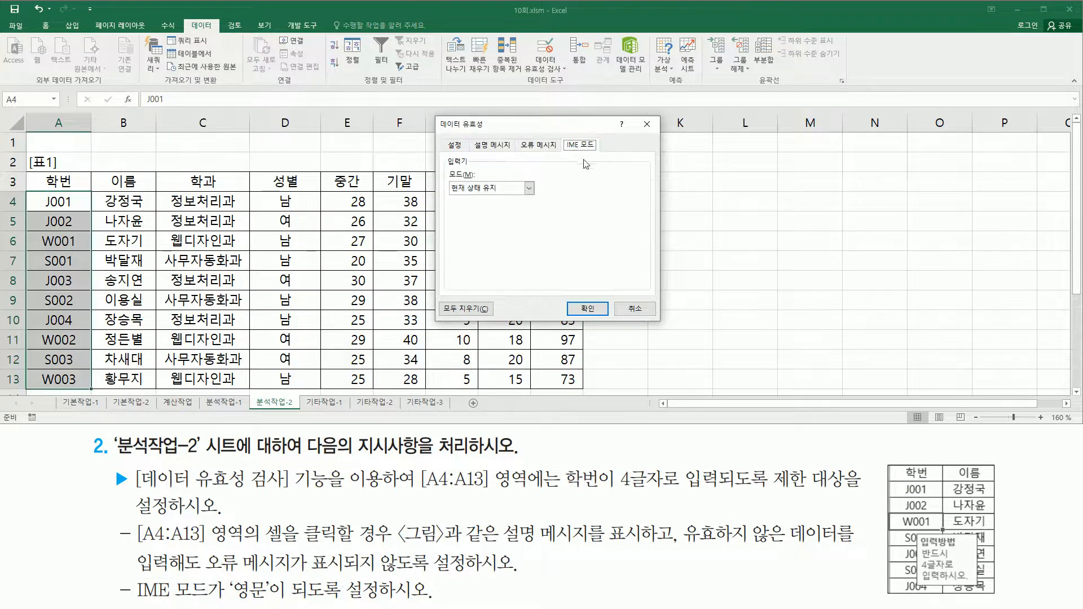
left_click(504, 190)
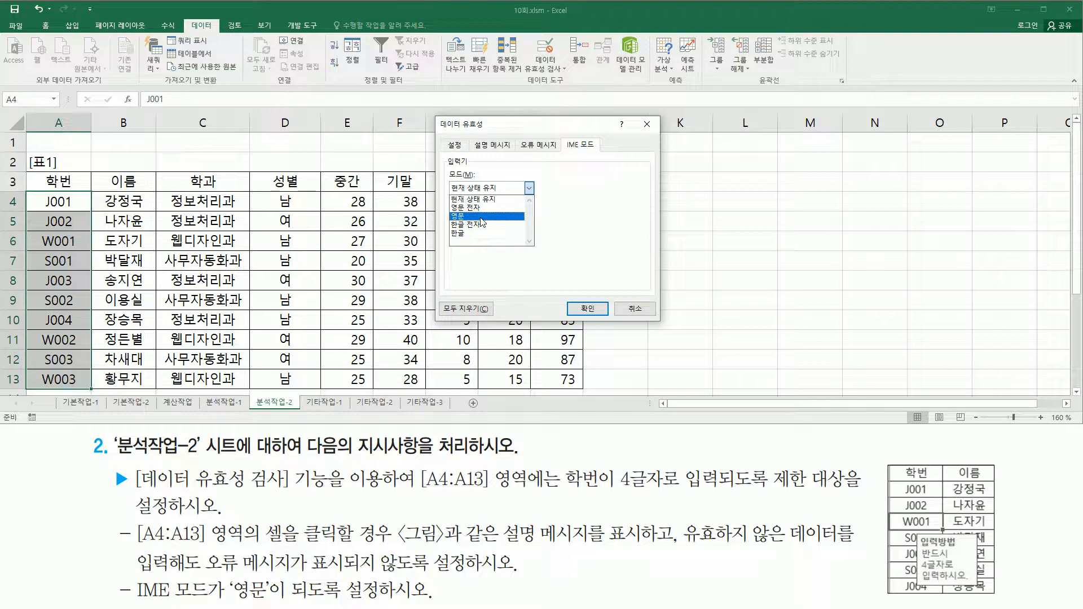
left_click(482, 217)
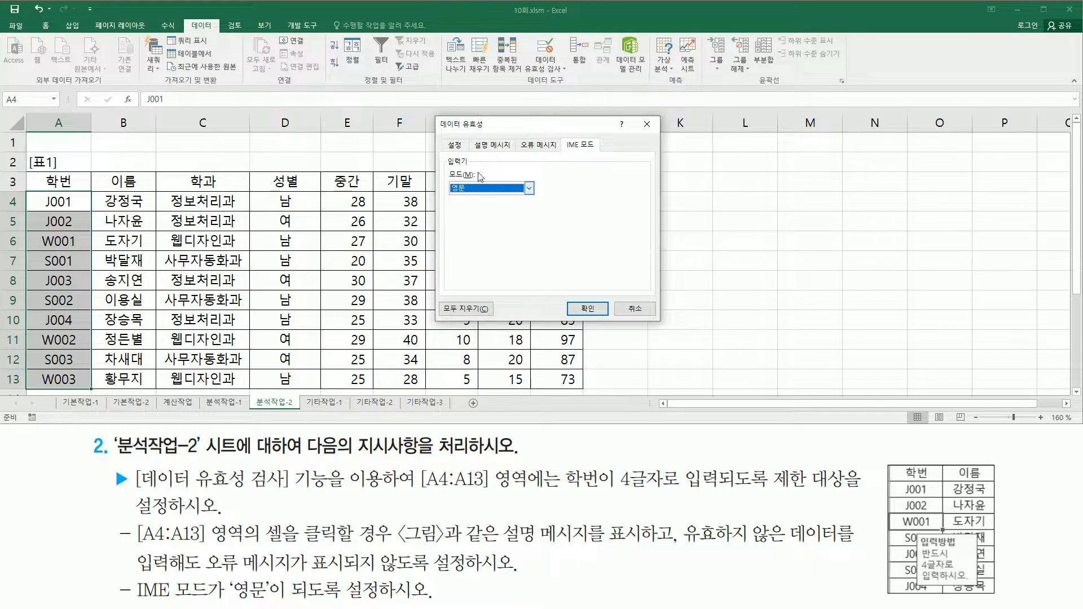
left_click(587, 311)
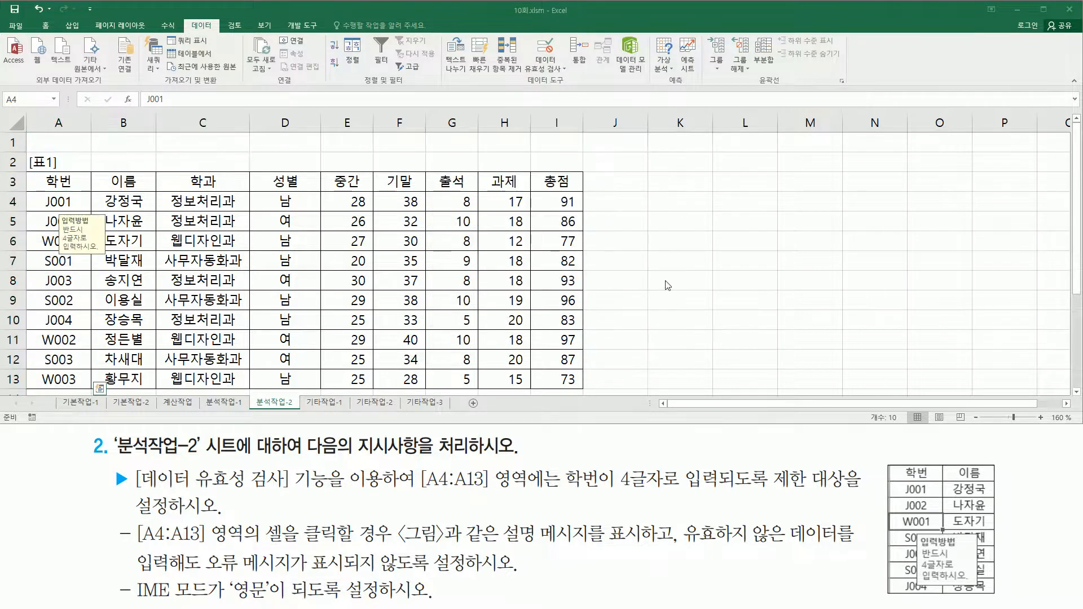
Step: Check the input message on several 학번 cells, including A4, A6 and A7, against the sample figure
left_click(684, 224)
left_click(350, 242)
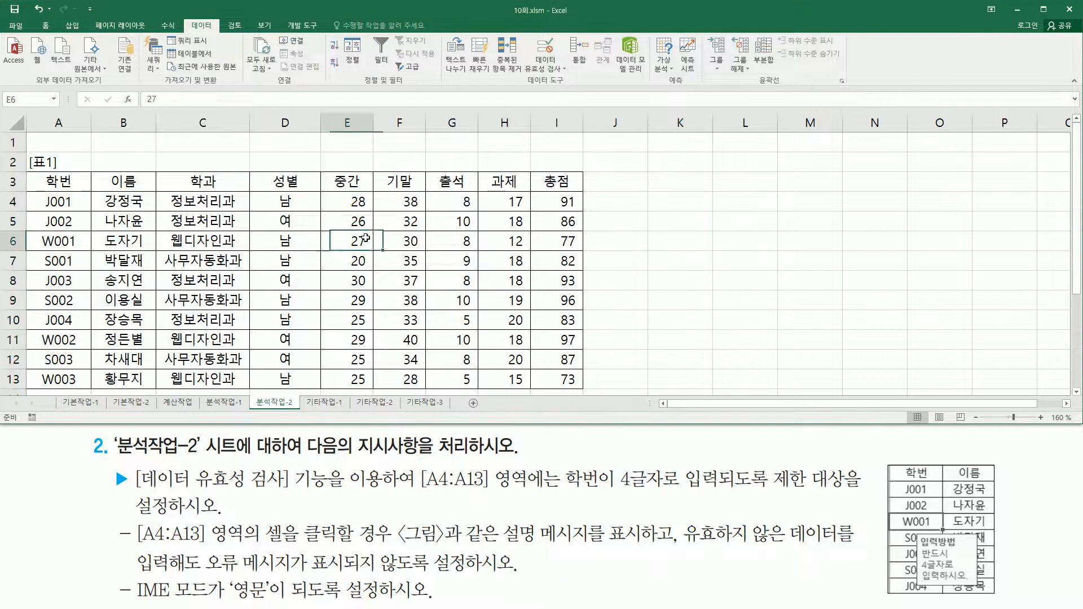
left_click(59, 201)
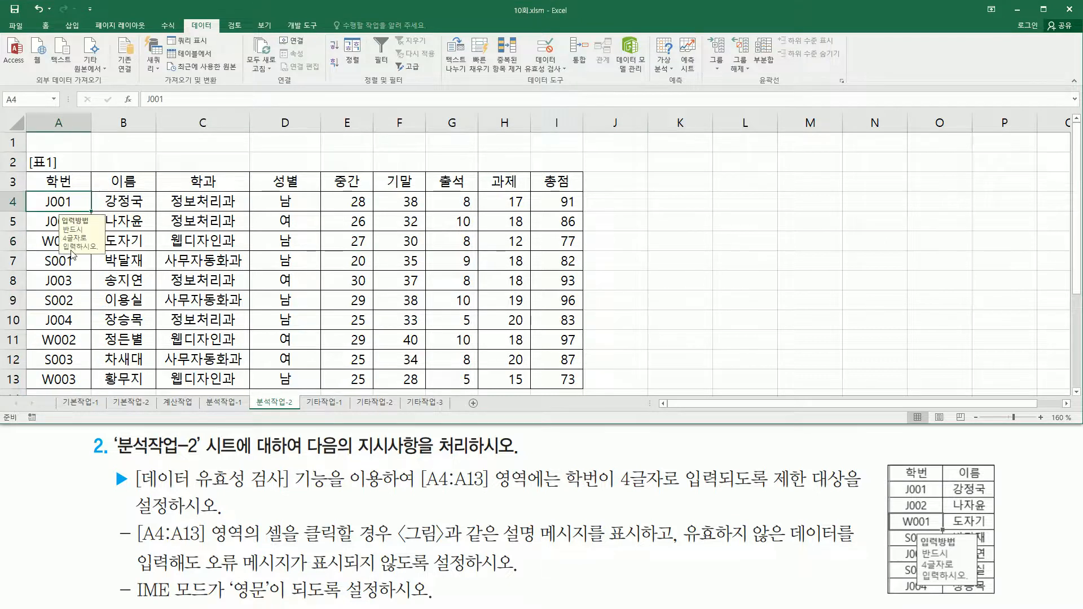
left_click(64, 286)
left_click(66, 248)
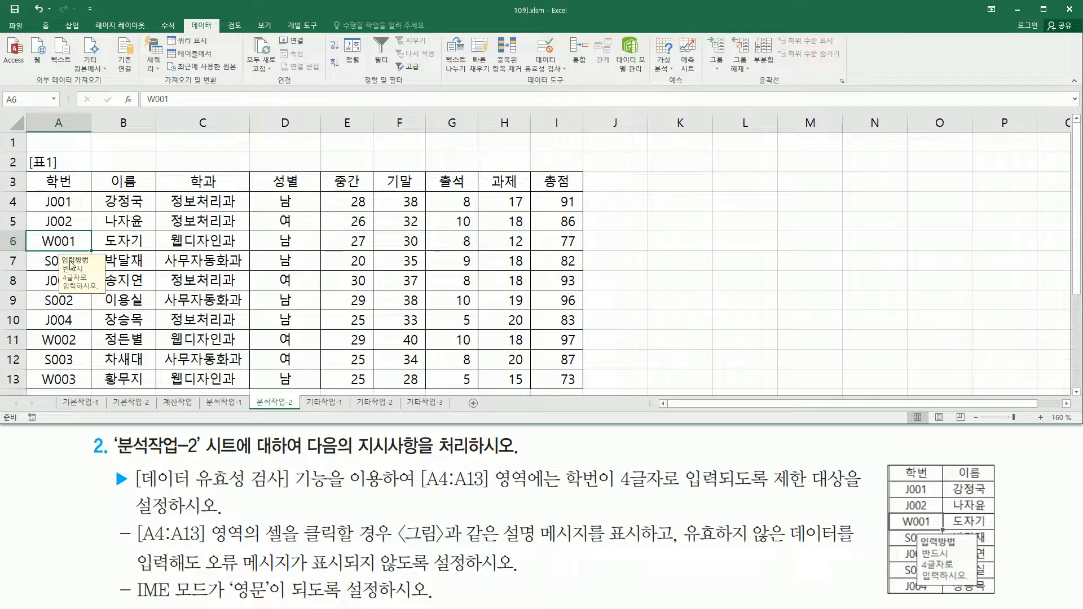
left_click(52, 263)
key("ctrl+shift+d")
left_click_drag(57, 270, 108, 316)
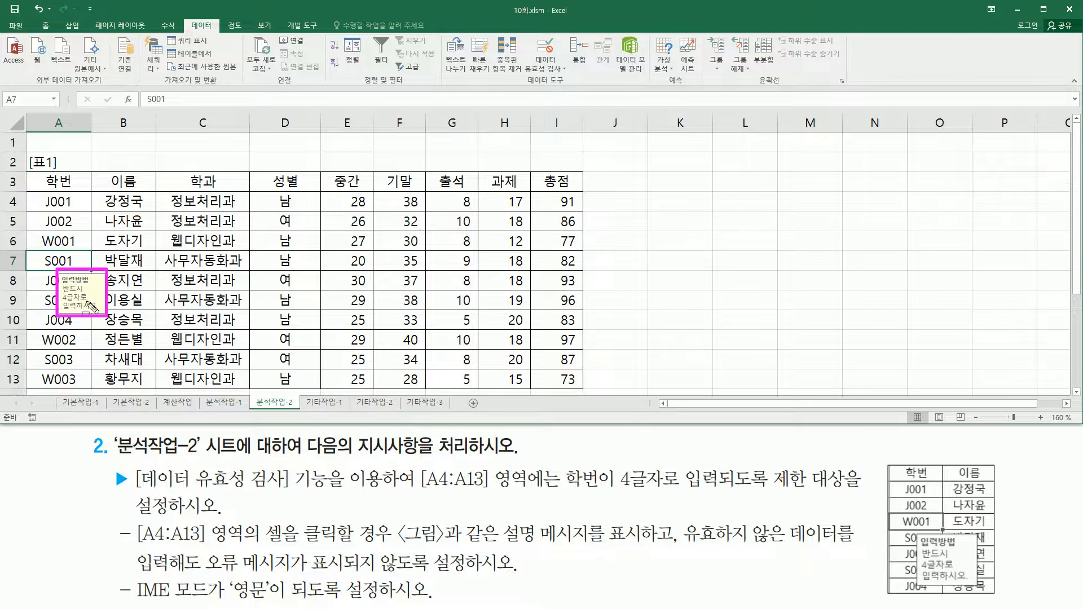
left_click_drag(917, 533, 980, 591)
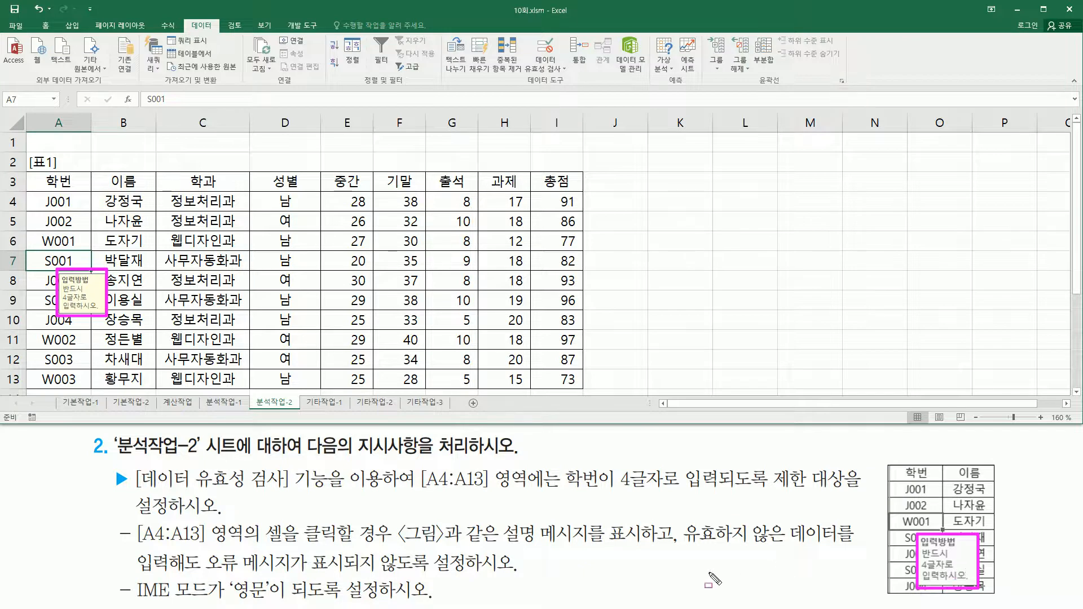
key("Escape")
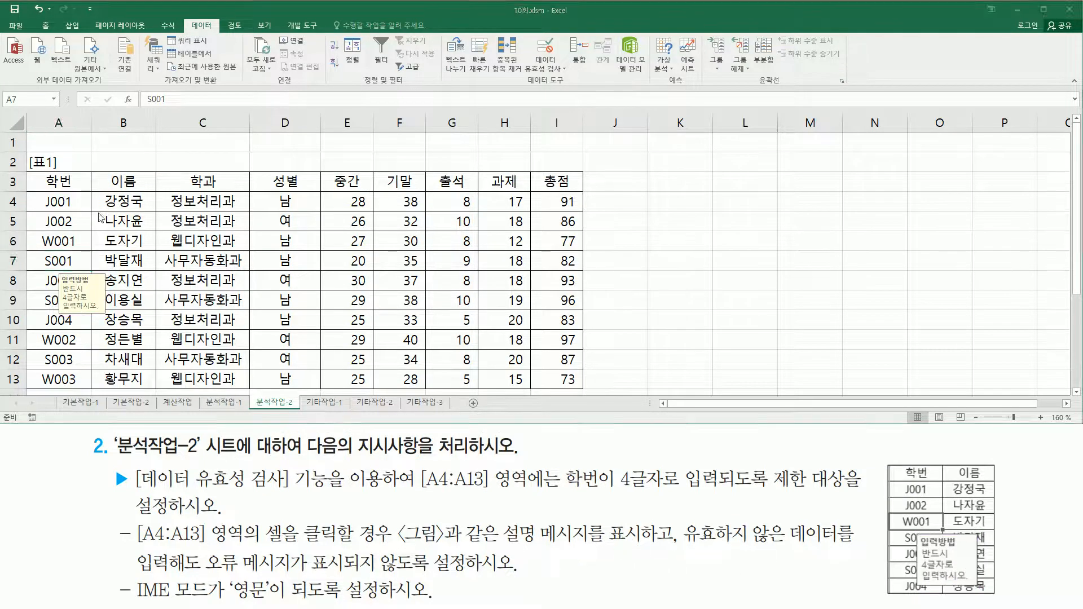
Step: Test the A4 validation by entering the six-character 학번 J00123
left_click(71, 203)
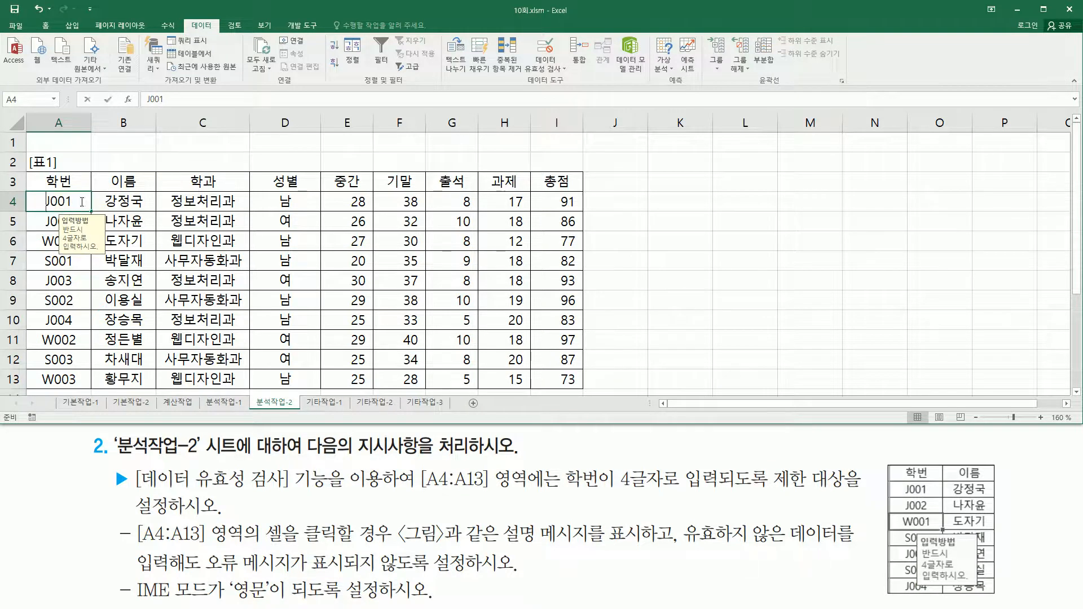
double_click(85, 201)
type("1")
key("BackSpace")
type("23")
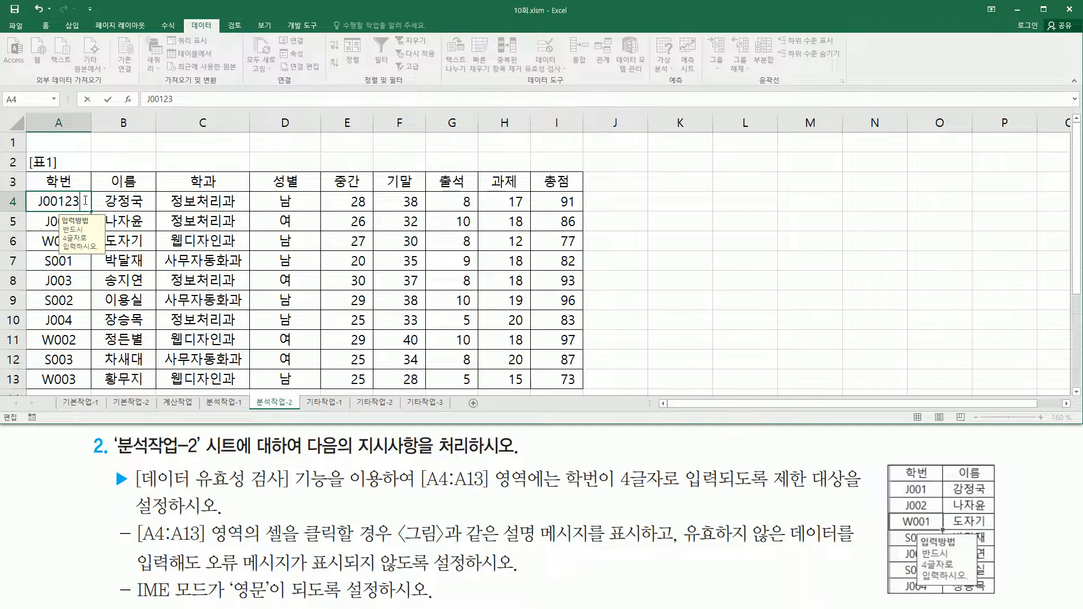
key("Return")
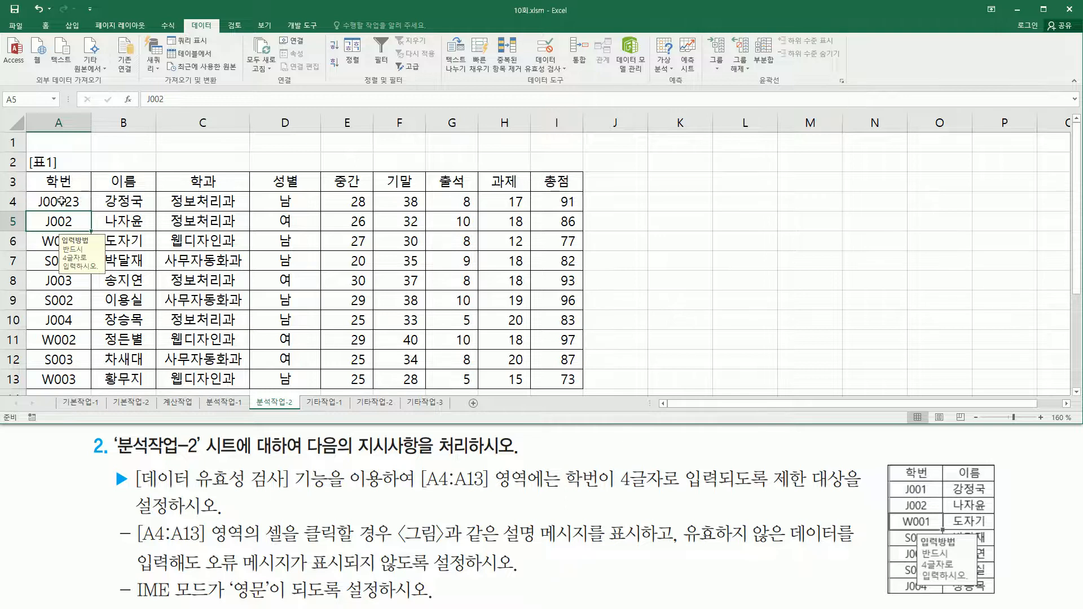
Step: Restore the 학번 in A4 to J001 after trying out English character entry in the cell
double_click(63, 201)
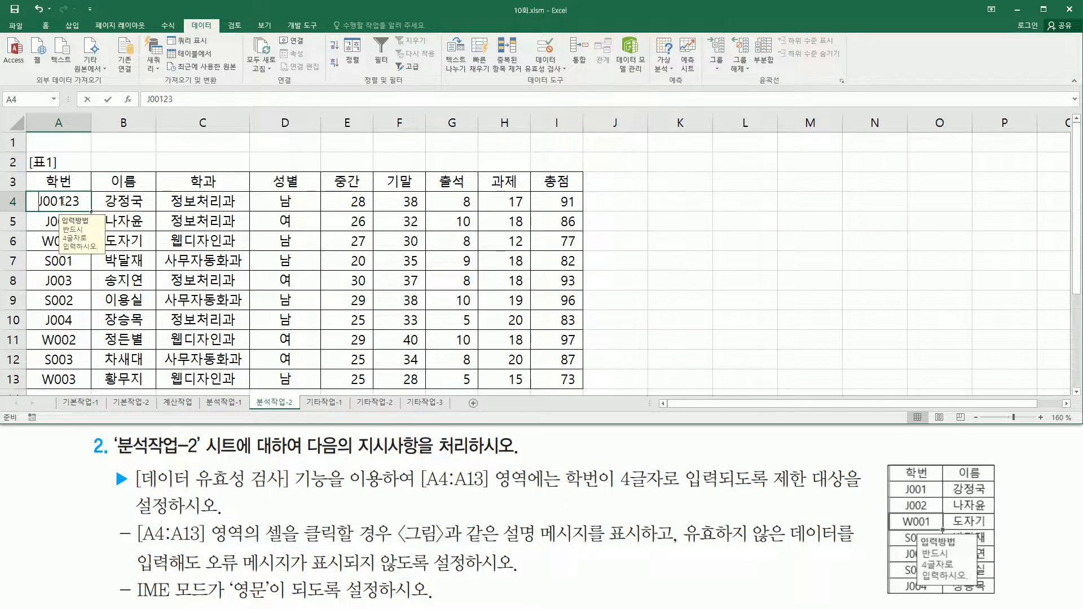
key("Delete")
key("Delete")
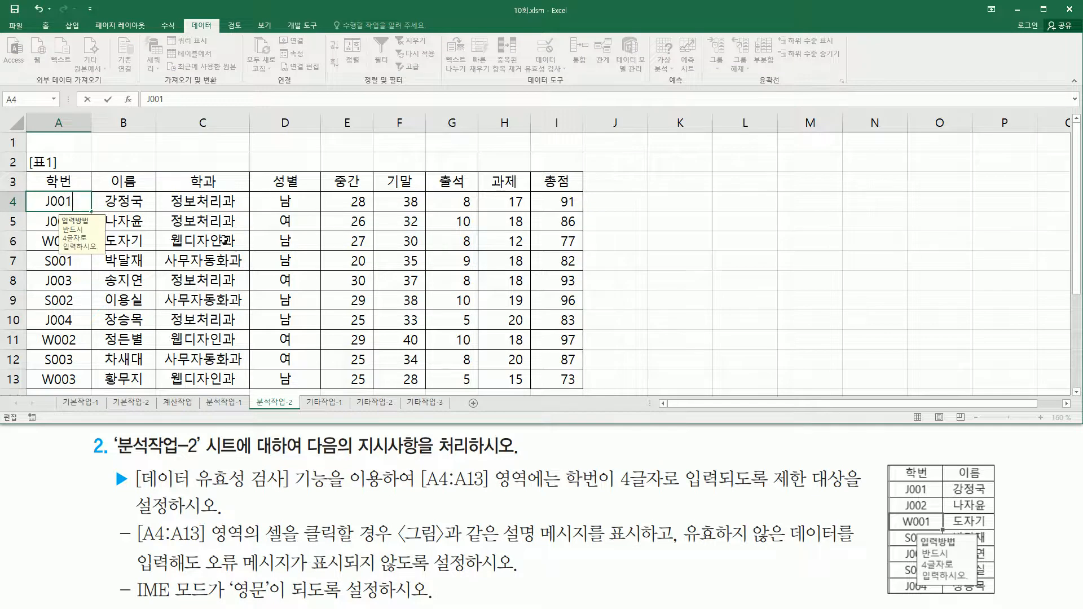
type("fed")
key("BackSpace")
key("BackSpace")
key("BackSpace")
key("Return")
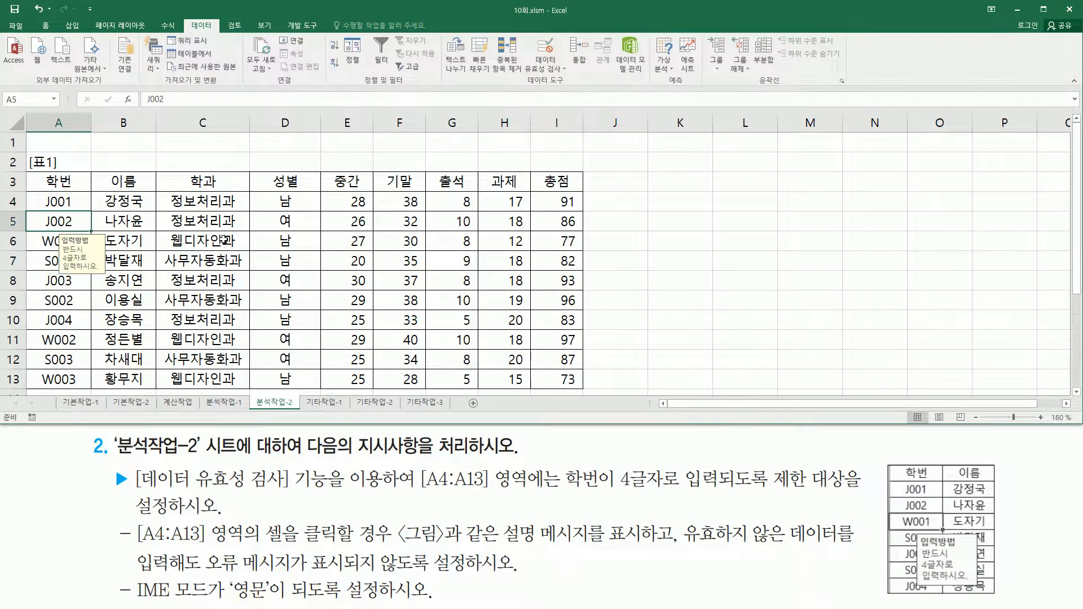
left_click(621, 262)
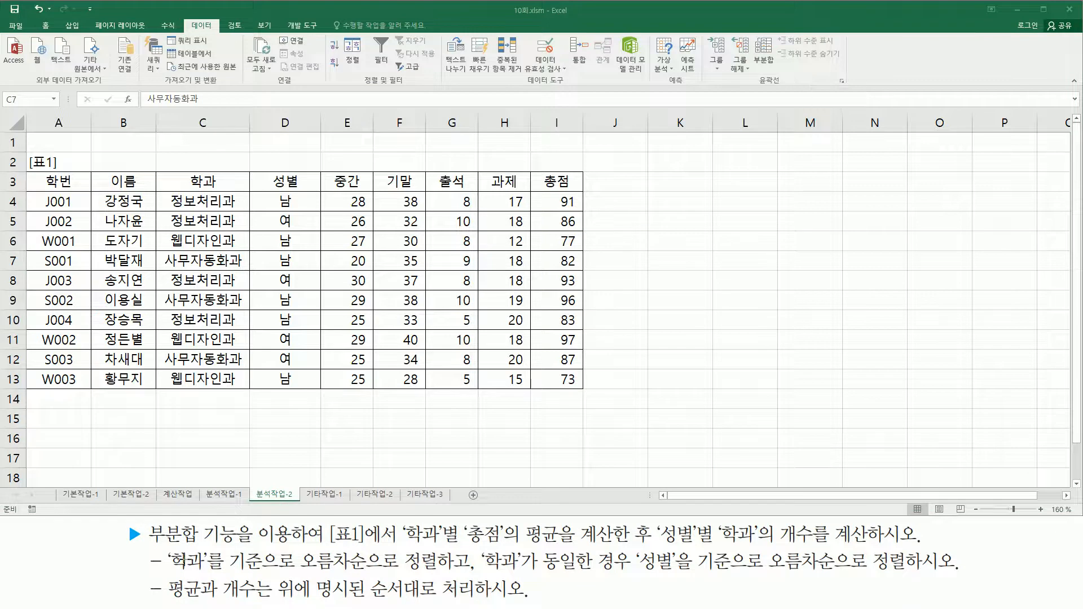
mouse_move(150, 546)
left_mouse_down()
mouse_move(244, 545)
mouse_move(236, 517)
left_mouse_up()
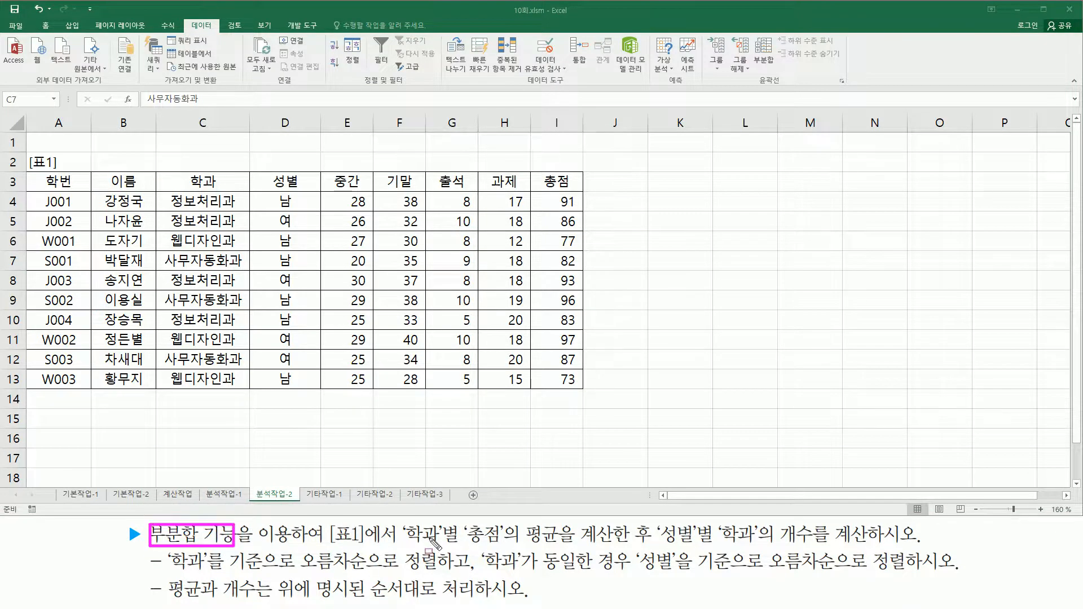
left_click_drag(405, 544, 566, 547)
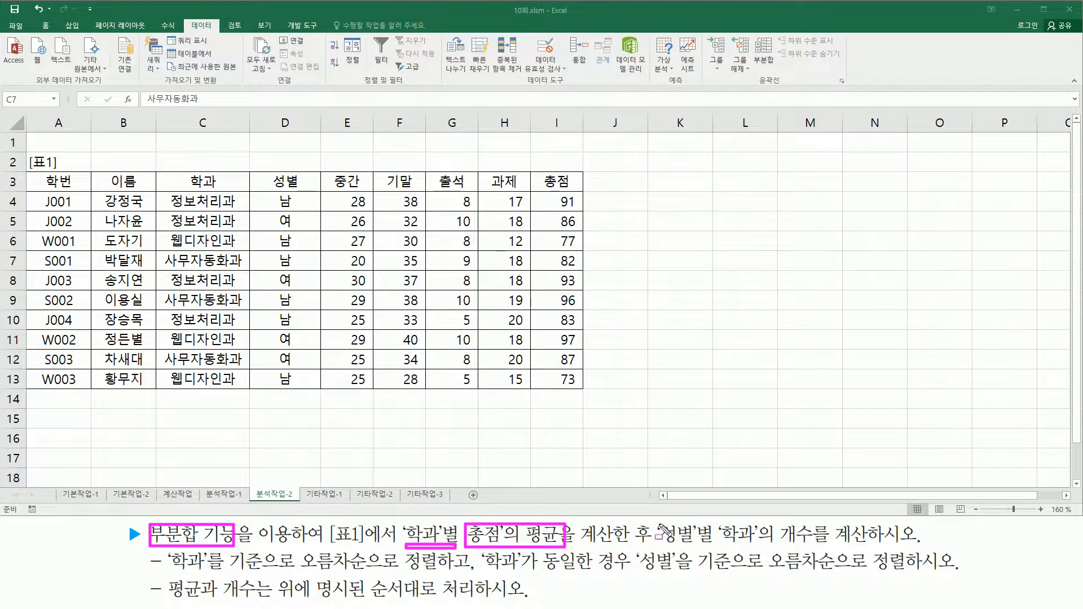
left_click_drag(658, 524, 714, 547)
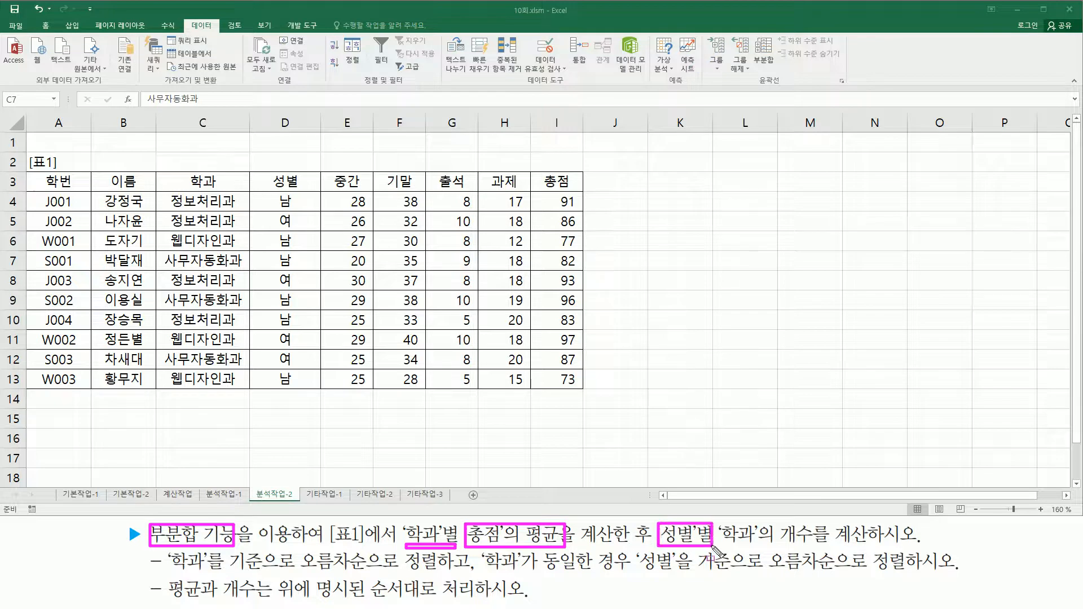
left_click_drag(726, 543, 839, 545)
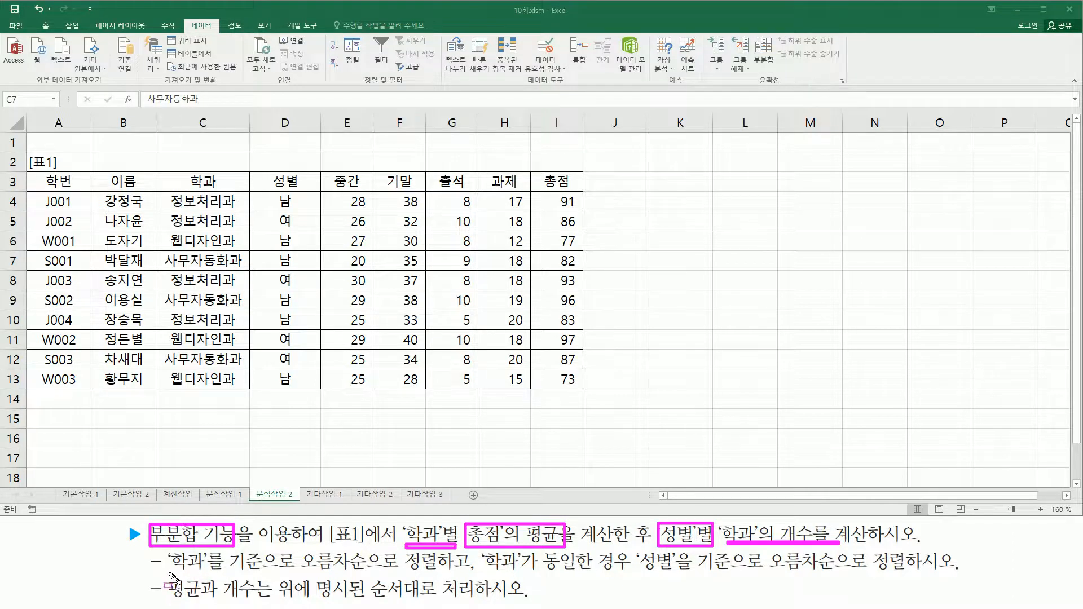
mouse_move(143, 553)
left_mouse_down()
mouse_move(163, 573)
mouse_move(840, 580)
left_mouse_up()
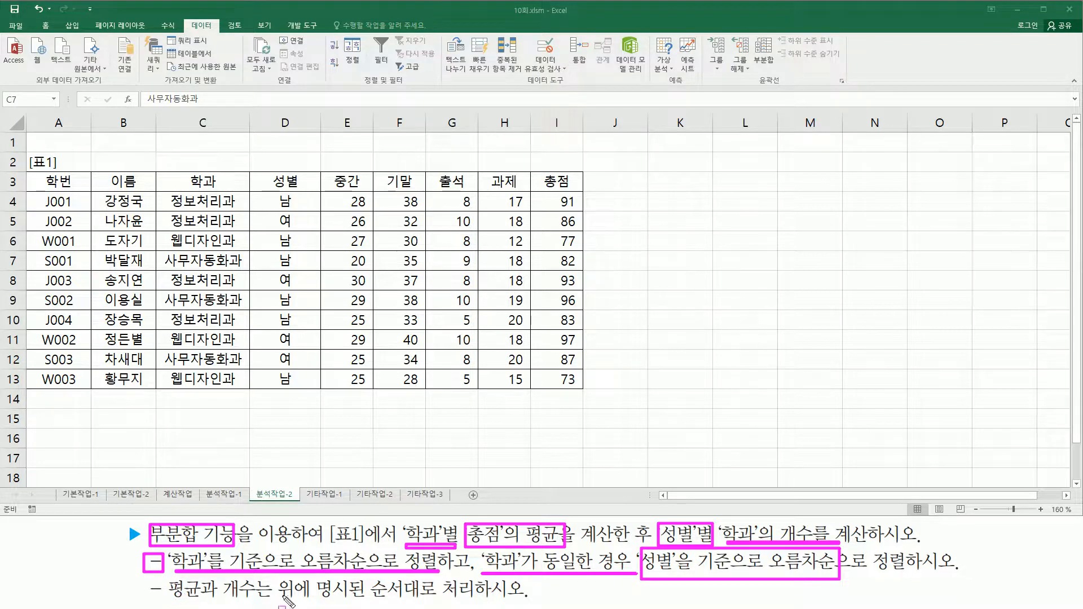
left_click_drag(277, 599, 499, 600)
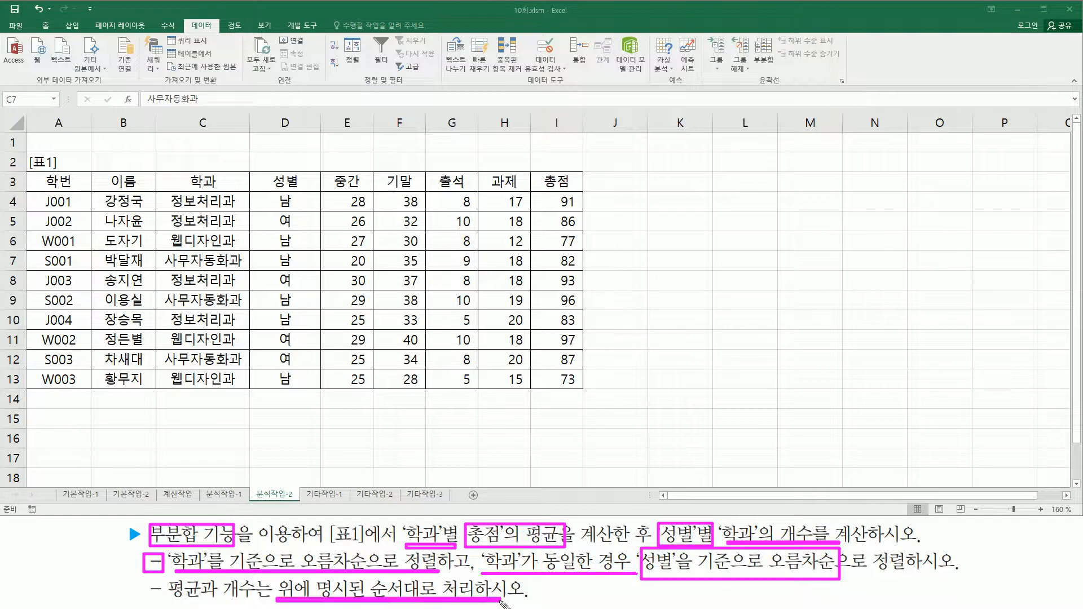
key("Escape")
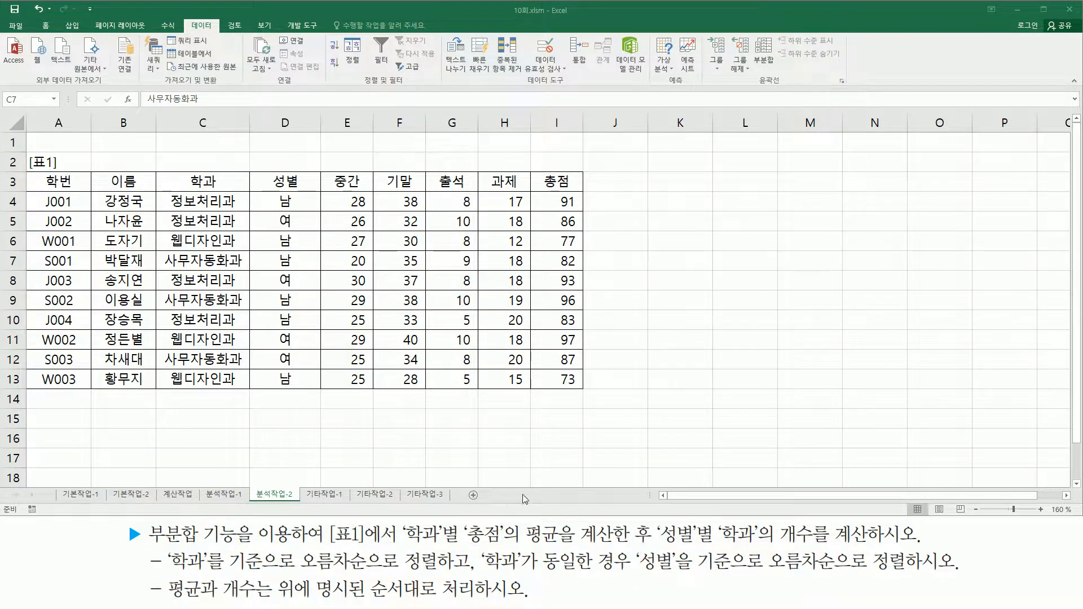
mouse_move(528, 524)
left_mouse_down()
mouse_move(542, 541)
mouse_move(649, 546)
left_mouse_up()
left_click_drag(780, 523, 920, 546)
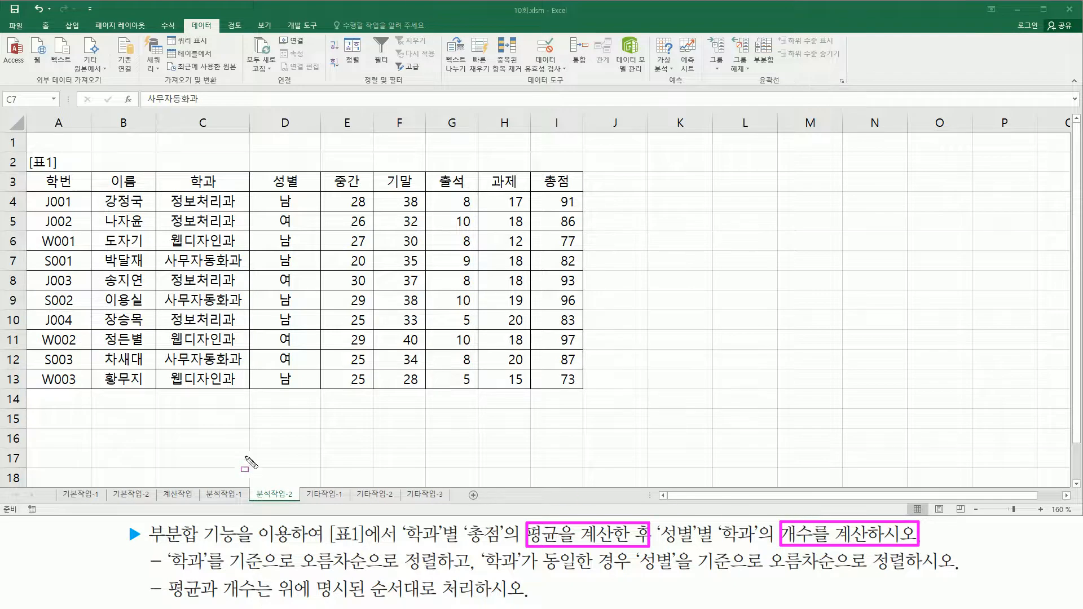
key("Escape")
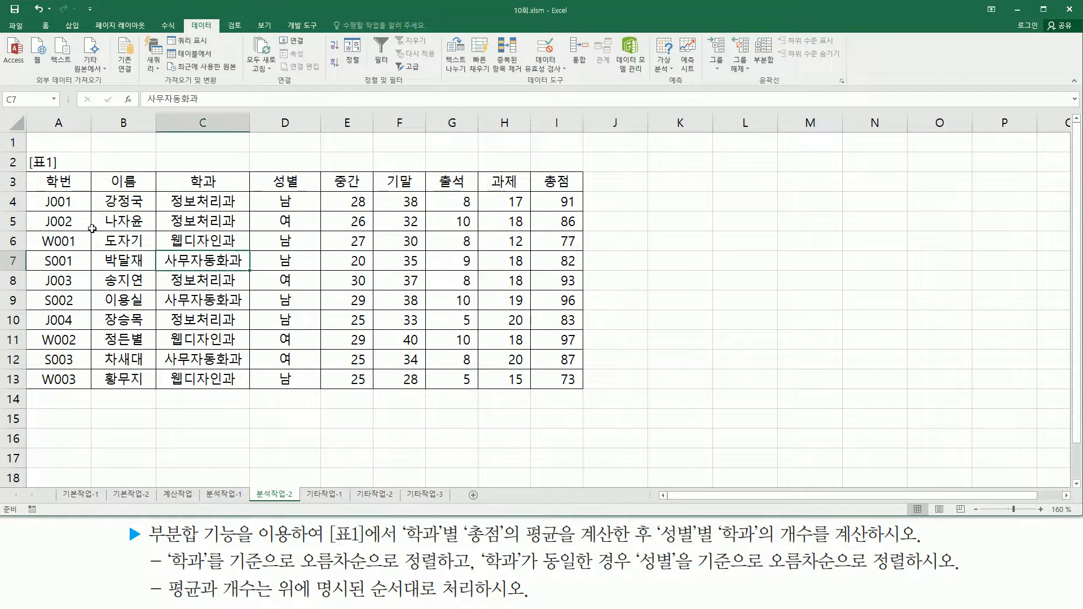
Step: Start a custom sort of [표1] with 학과 as the first sort key, by value in ascending order
left_click(143, 242)
left_click(342, 239)
left_click(381, 299)
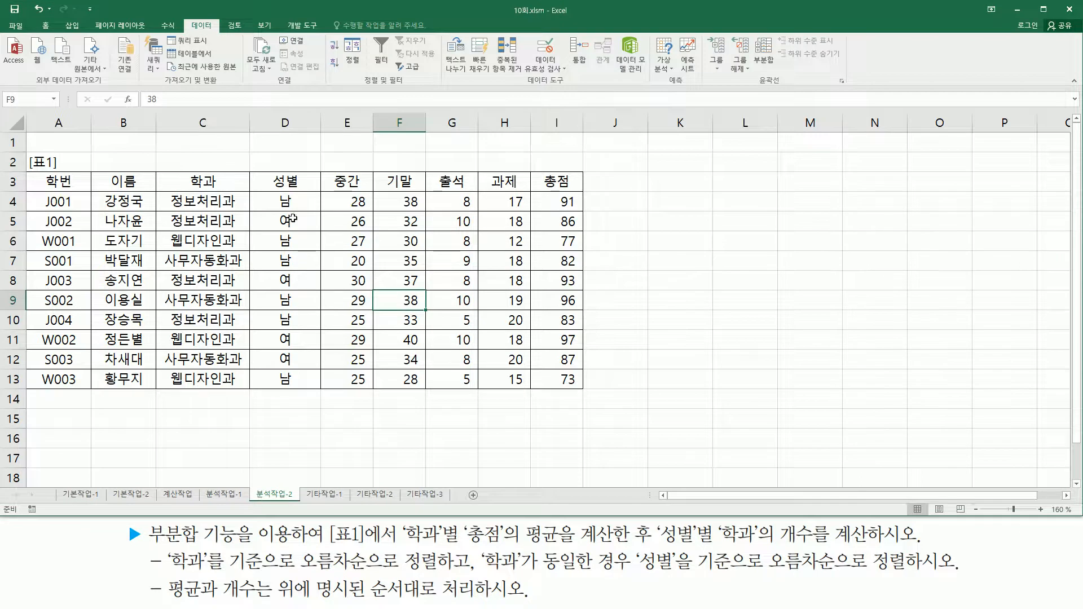
left_click(203, 241)
left_click(356, 298)
left_click(394, 237)
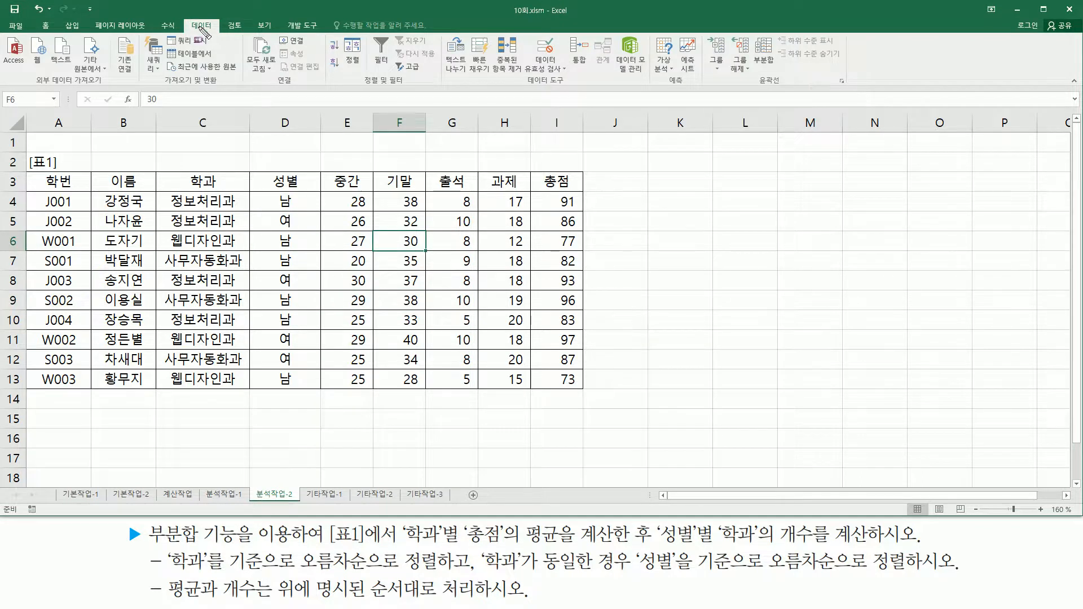
left_click(353, 57)
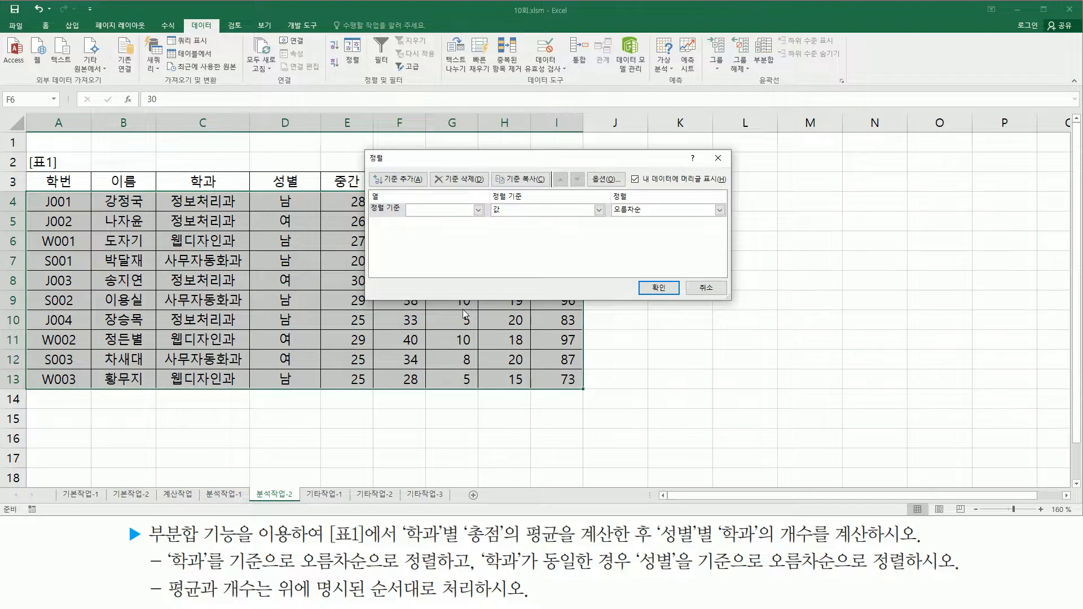
left_click(444, 210)
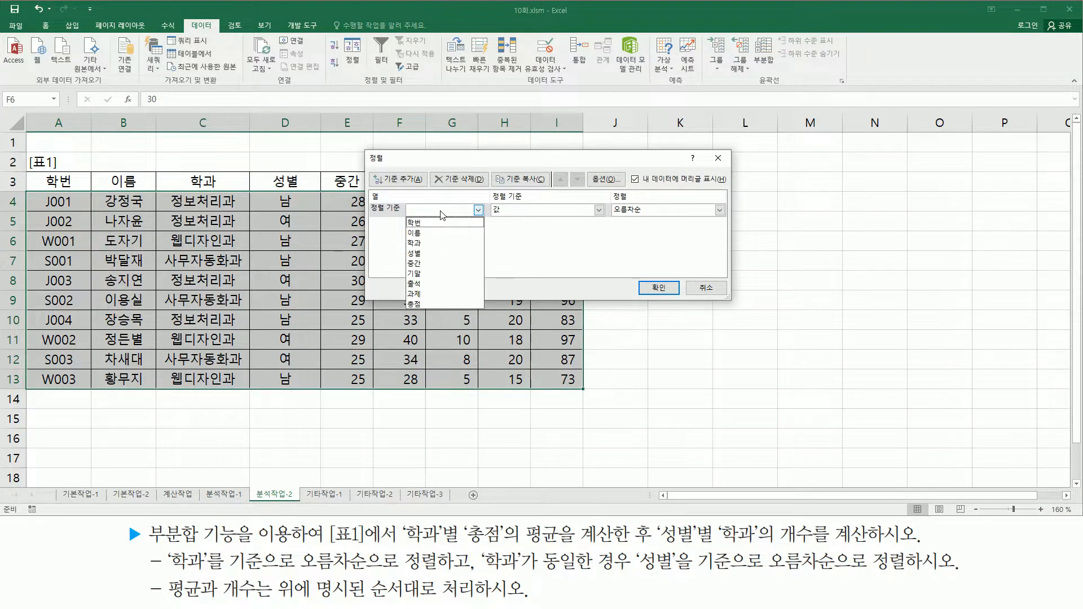
left_click(433, 241)
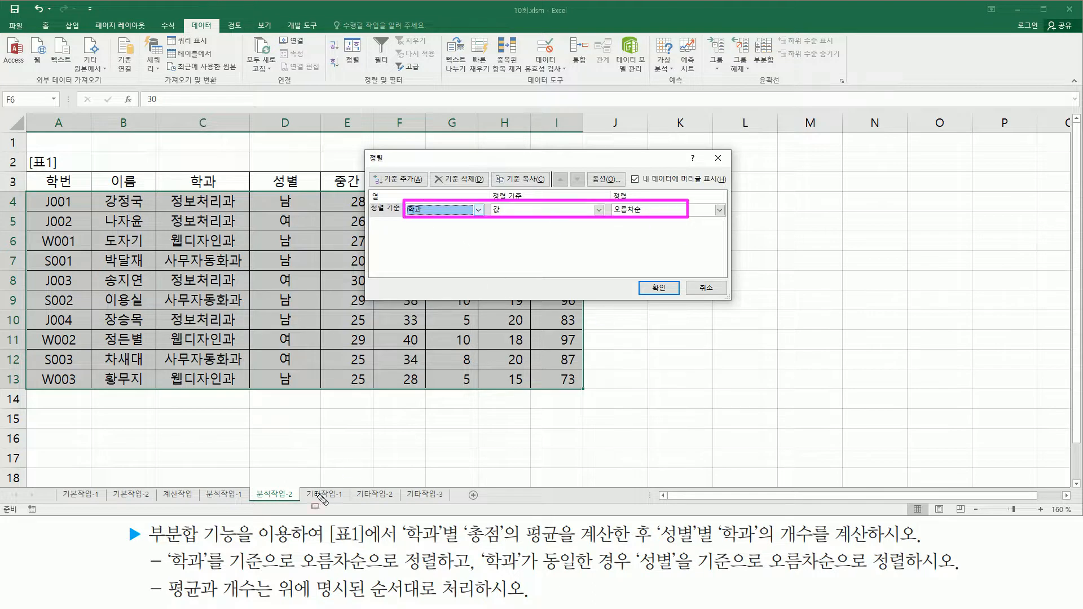
Step: Add 성별 in ascending order as the second sort key and apply the sort to [표1]
left_click_drag(164, 573, 455, 574)
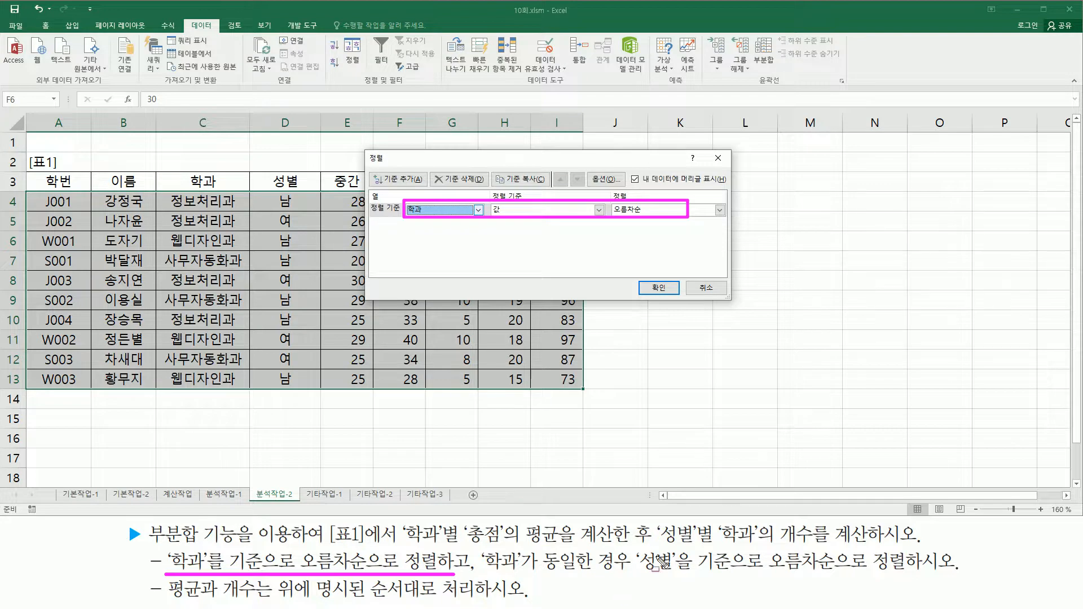
left_click_drag(637, 575, 845, 576)
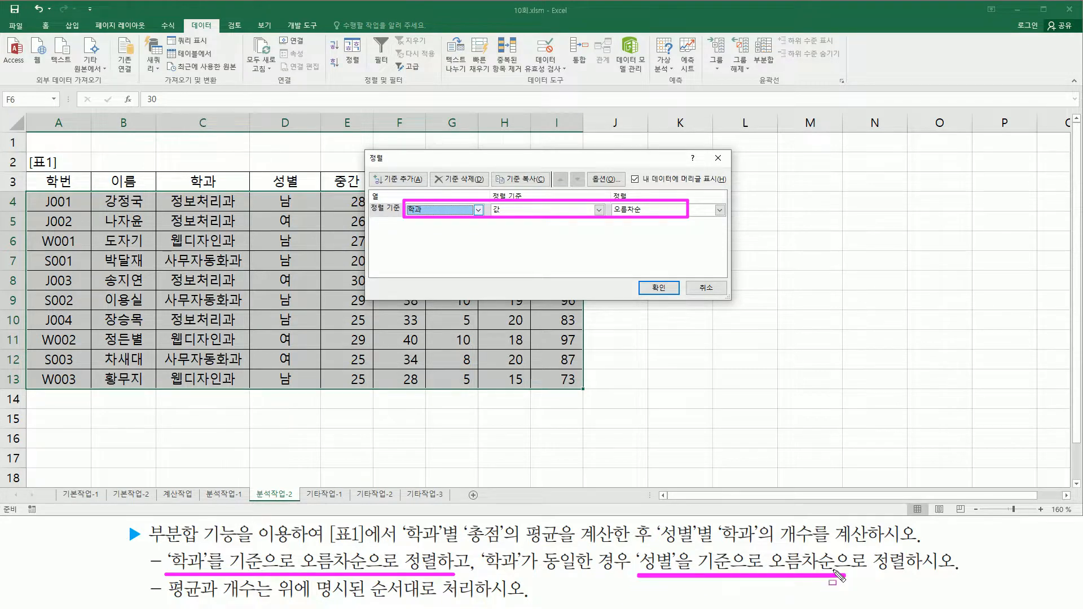
left_click_drag(372, 170, 421, 189)
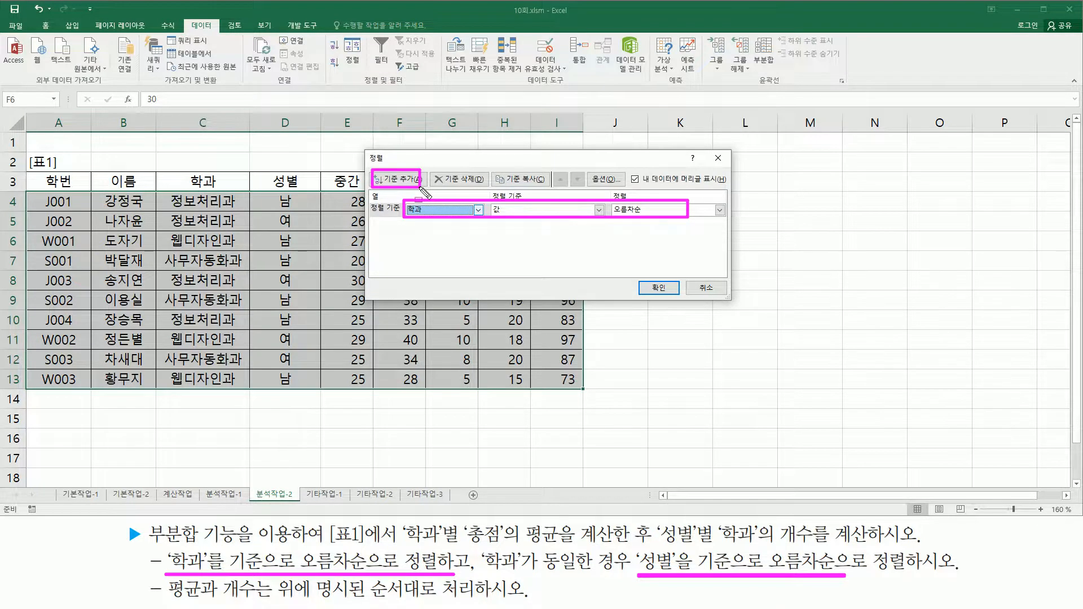
key("Escape")
left_click(416, 186)
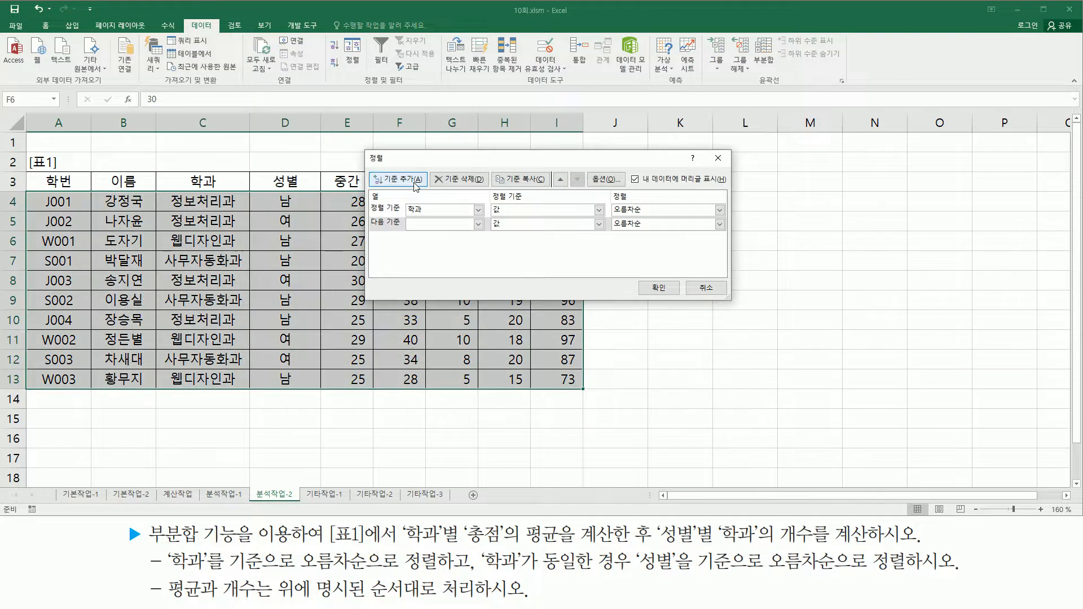
left_click(438, 226)
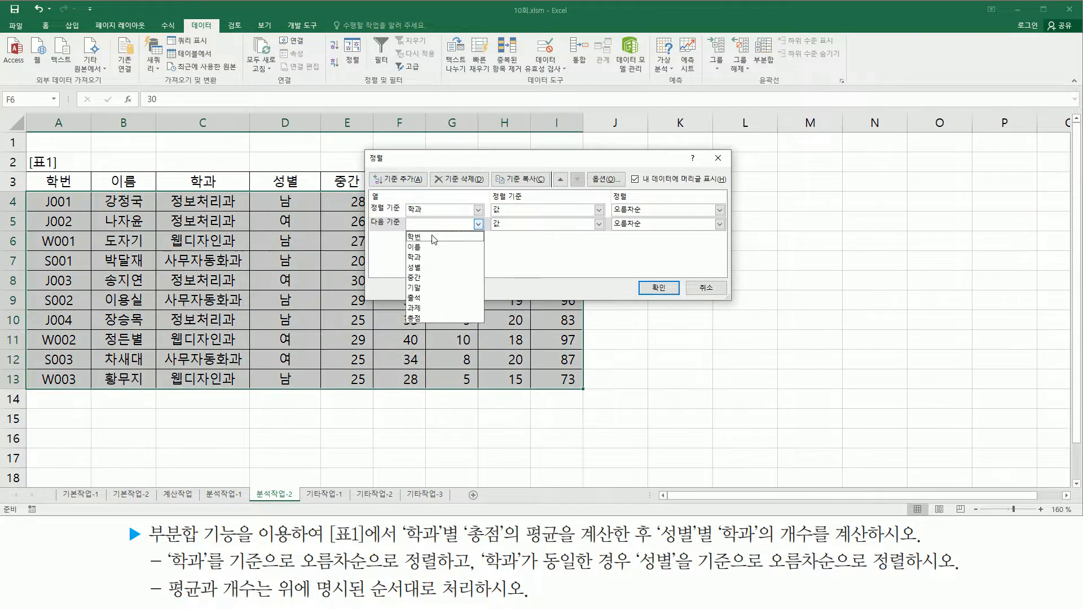
left_click(438, 268)
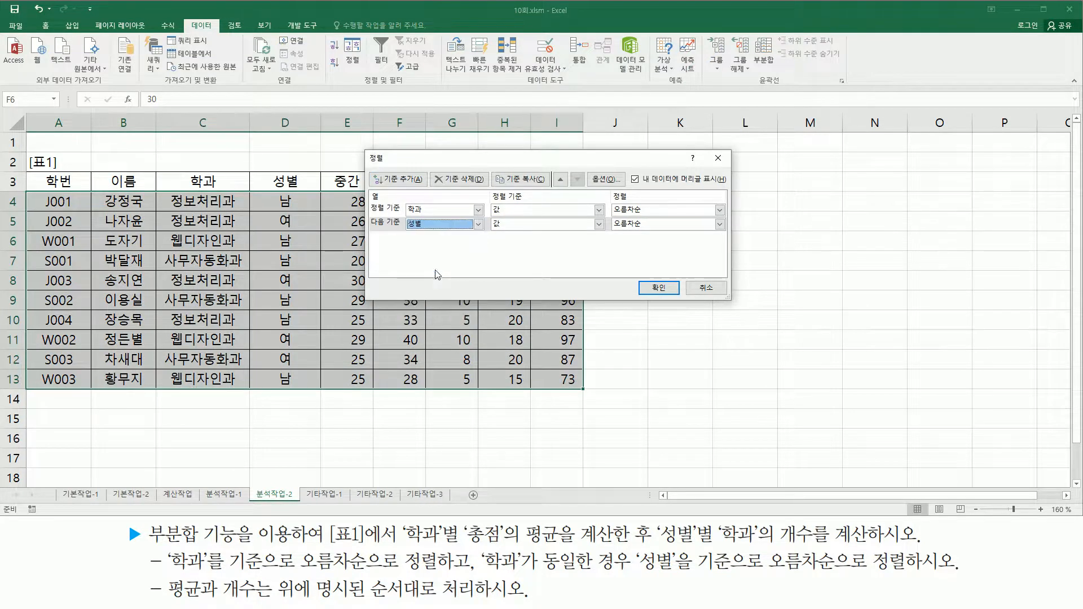
left_click_drag(403, 232, 650, 235)
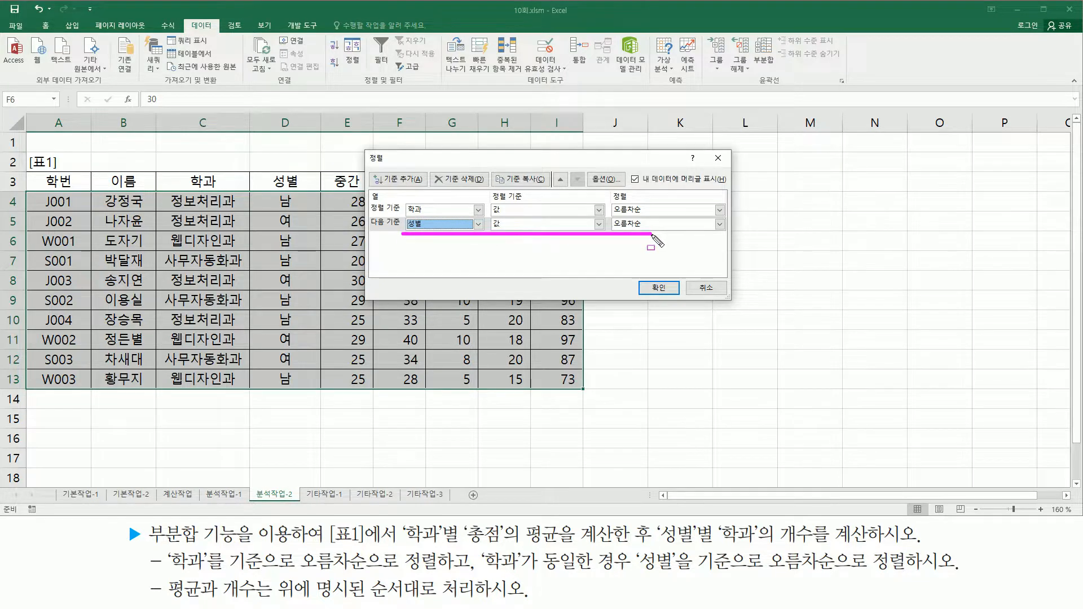
key("Escape")
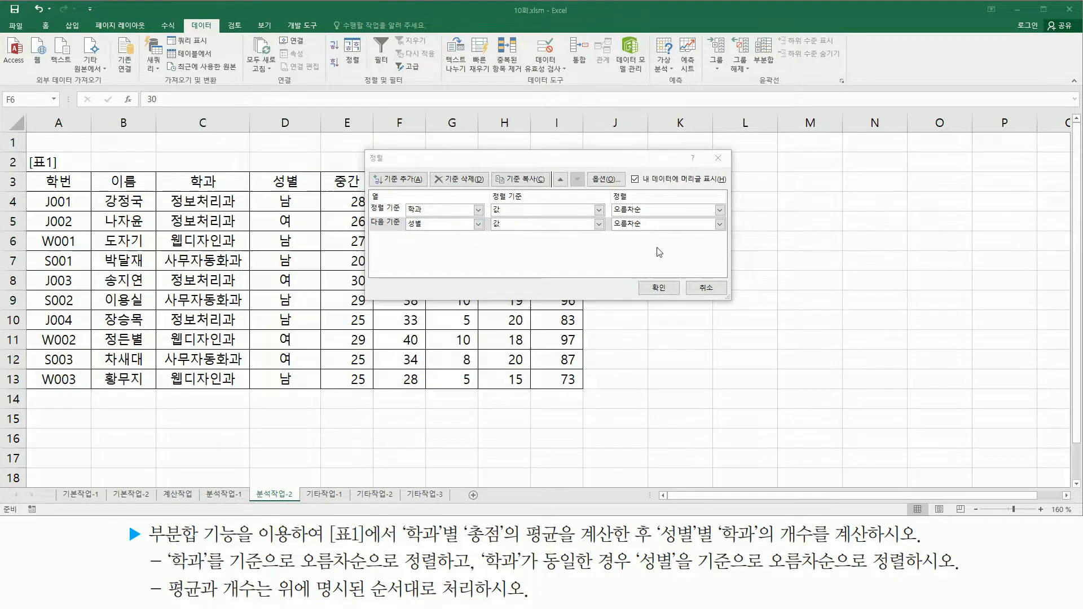
left_click(658, 288)
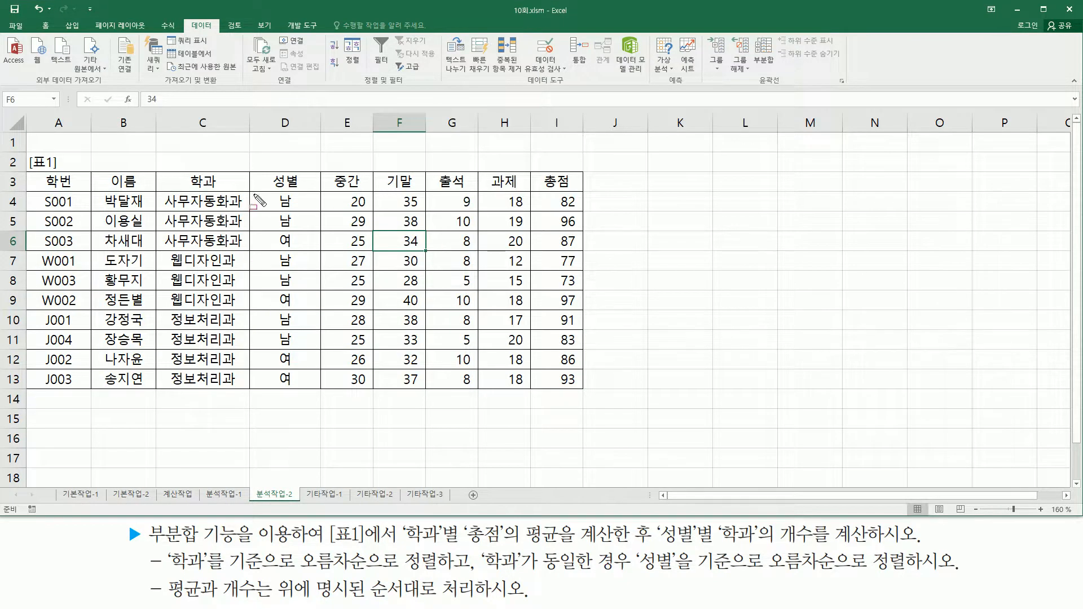
mouse_move(165, 192)
left_mouse_down()
mouse_move(186, 234)
mouse_move(231, 252)
mouse_move(246, 383)
left_mouse_up()
mouse_move(271, 194)
left_mouse_down()
mouse_move(304, 195)
mouse_move(305, 249)
mouse_move(271, 248)
mouse_move(307, 282)
mouse_move(271, 309)
mouse_move(298, 388)
left_mouse_up()
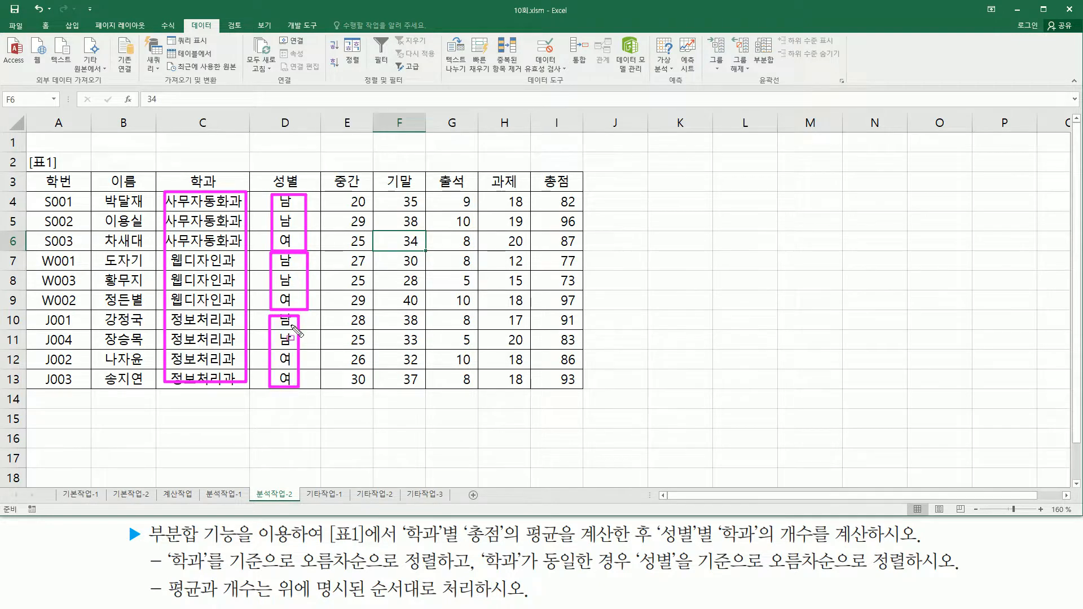
key("Escape")
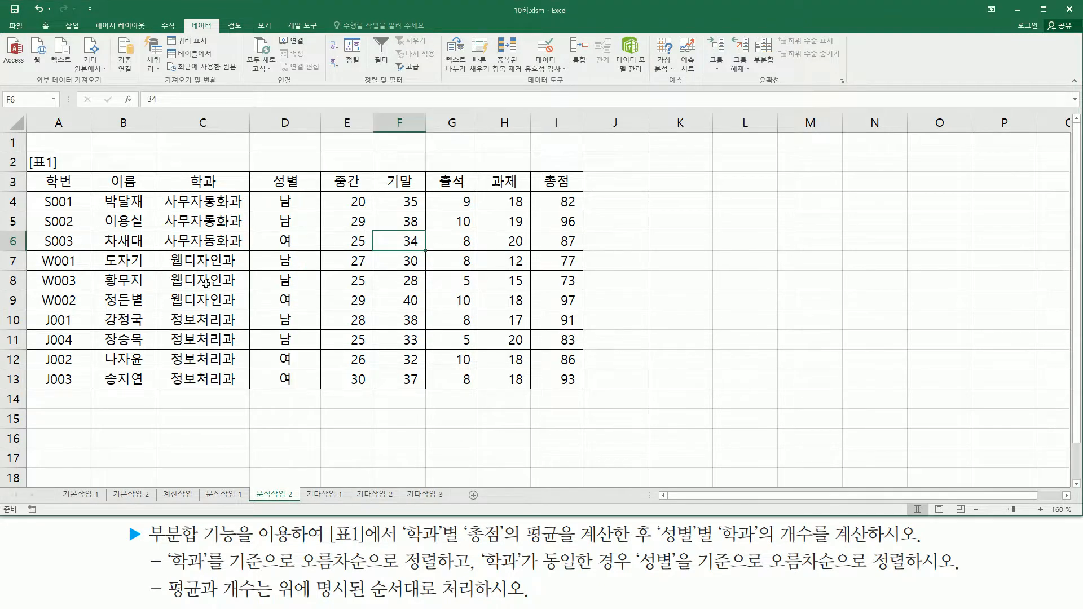
Step: Start a subtotal on [표1] and group it by 학과
left_click(184, 264)
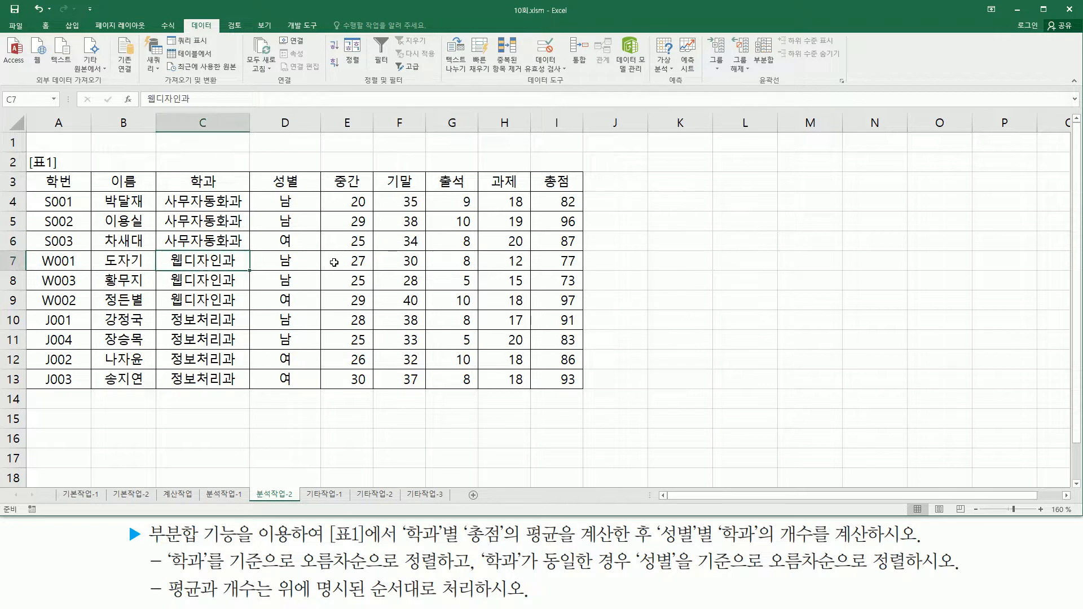
left_click_drag(185, 17, 218, 35)
left_click_drag(752, 88, 789, 88)
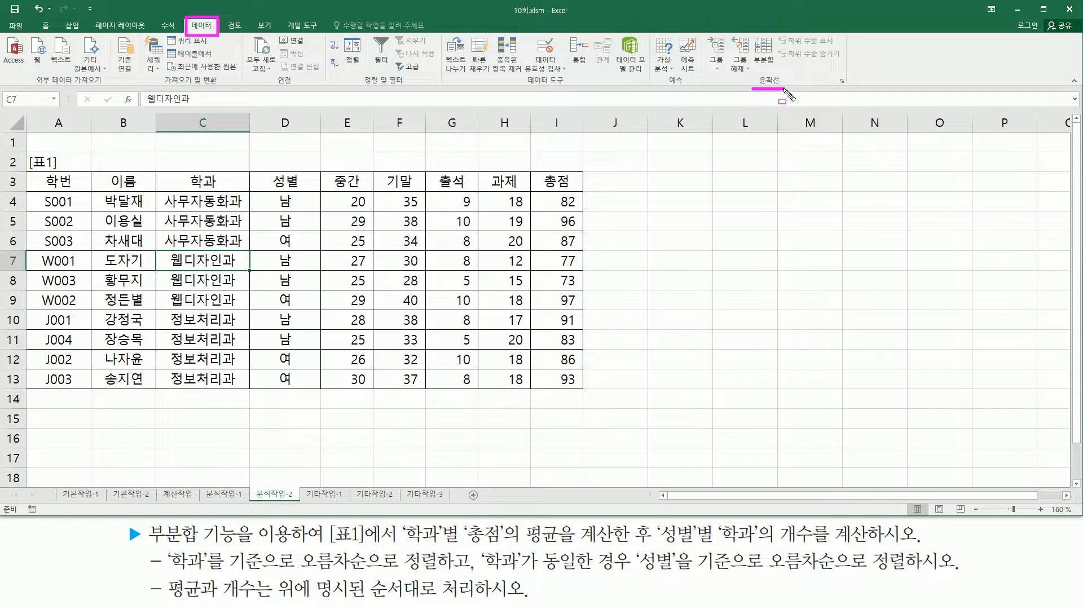
left_click_drag(749, 32, 780, 68)
left_click(762, 53)
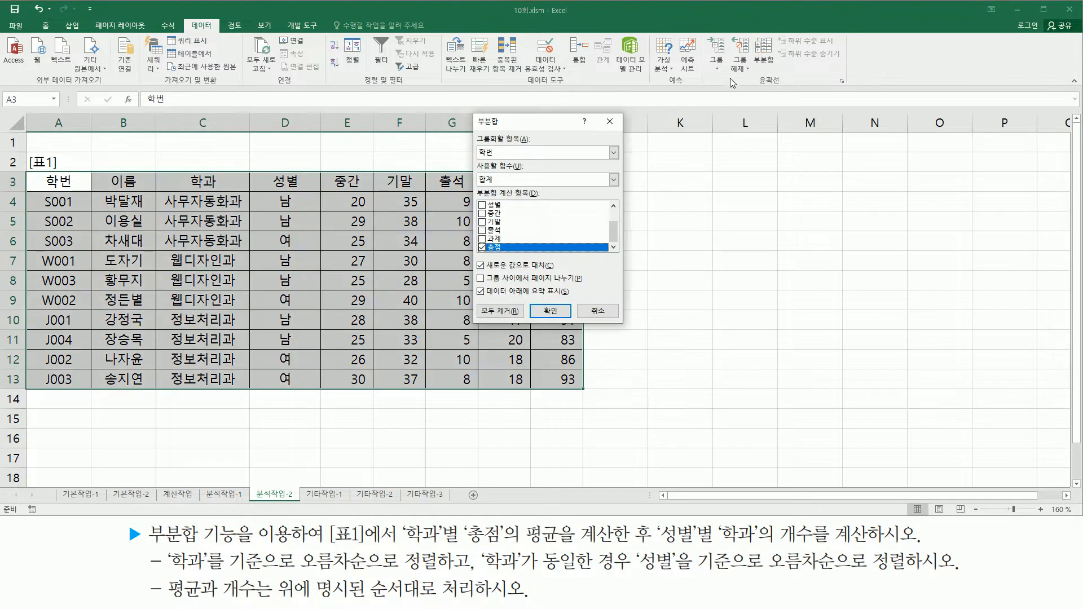
left_click_drag(504, 129, 660, 191)
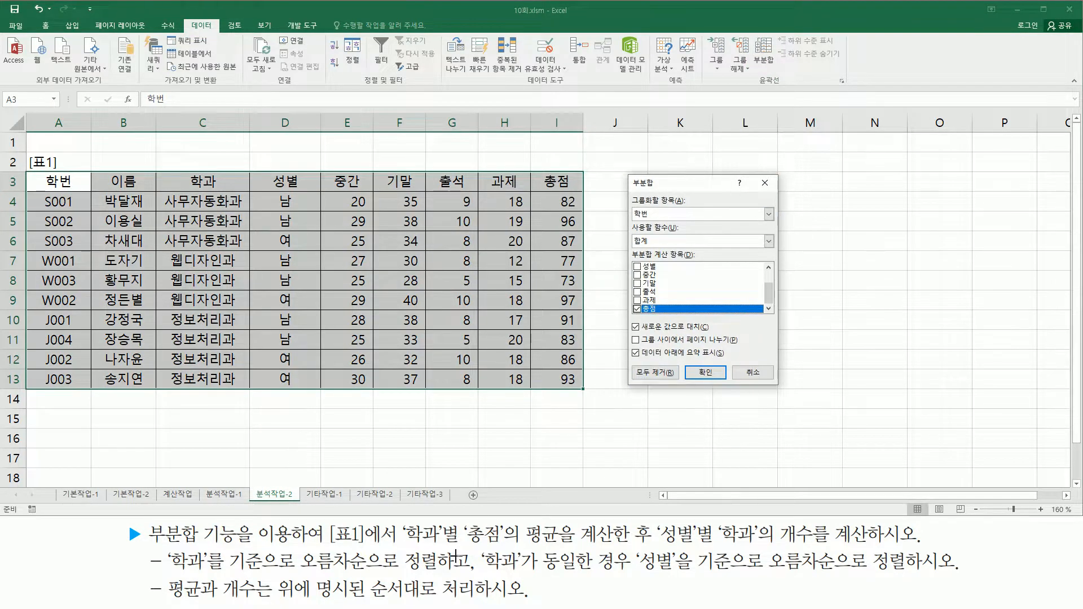
mouse_move(399, 523)
left_mouse_down()
mouse_move(457, 542)
mouse_move(618, 545)
left_mouse_up()
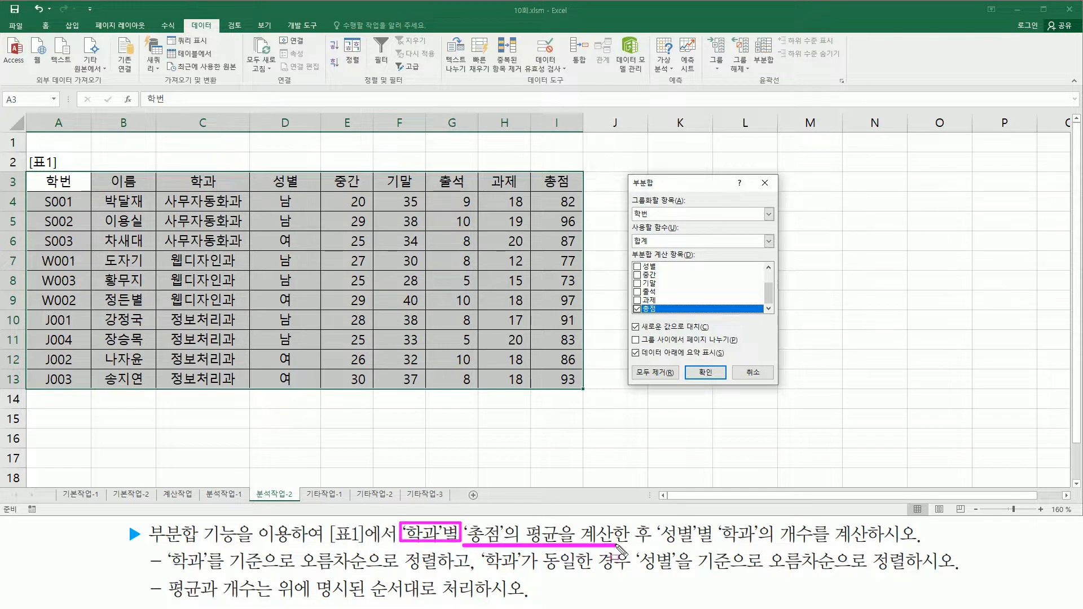
left_click(659, 219)
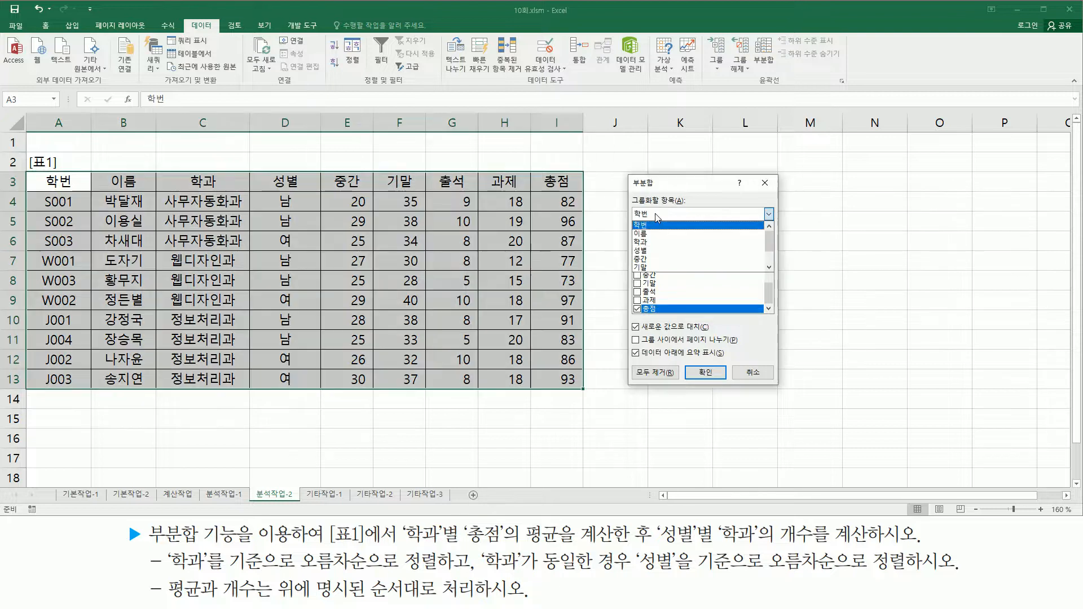
left_click(656, 241)
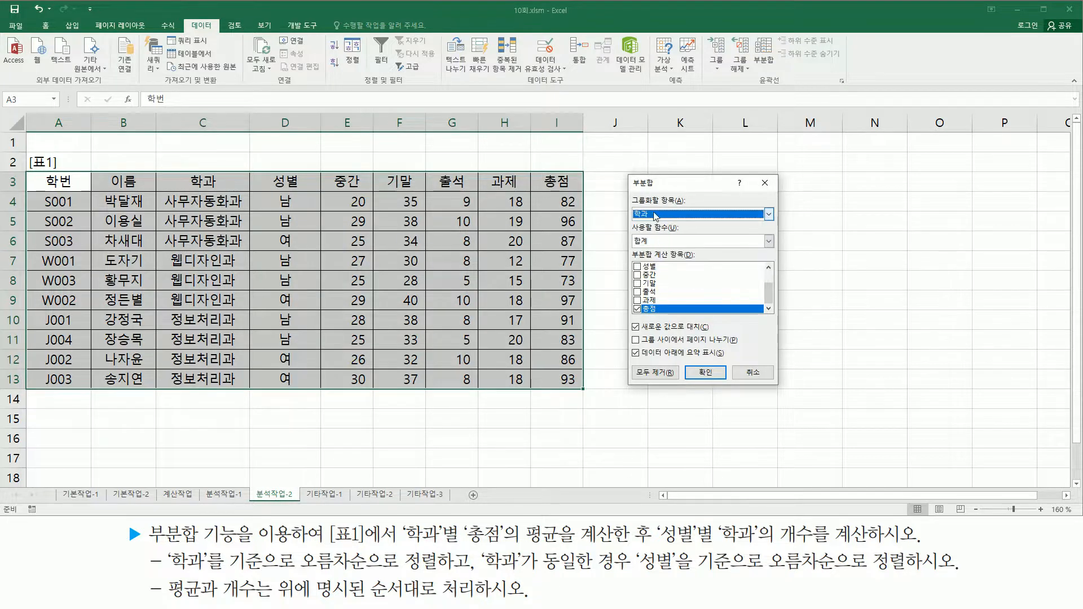
Step: Set the subtotal function to 평균 with 총점 as the calculated item and apply the subtotal
left_click(670, 244)
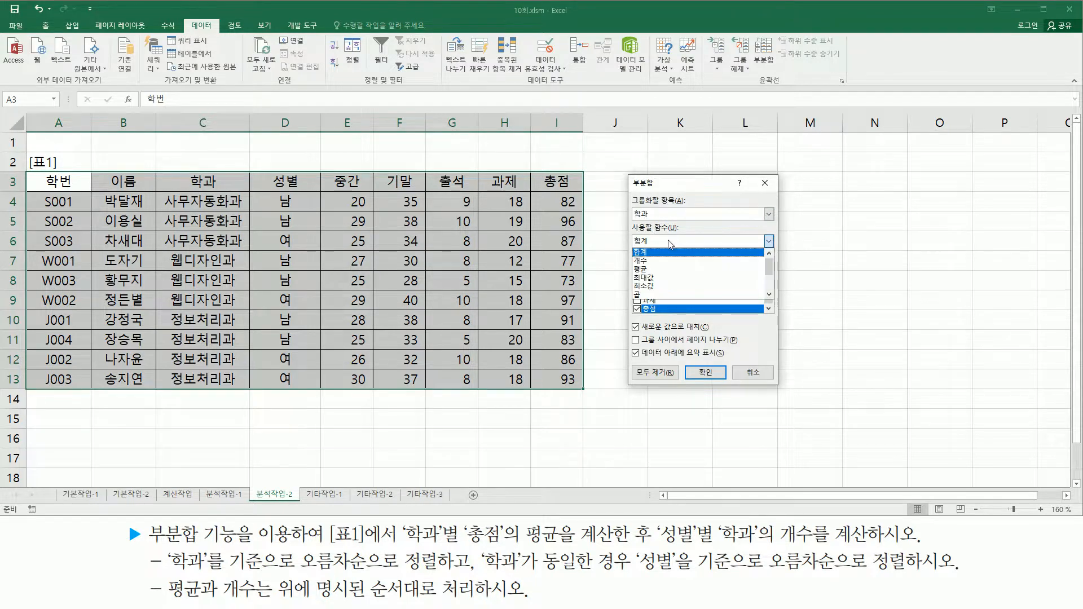
left_click(655, 270)
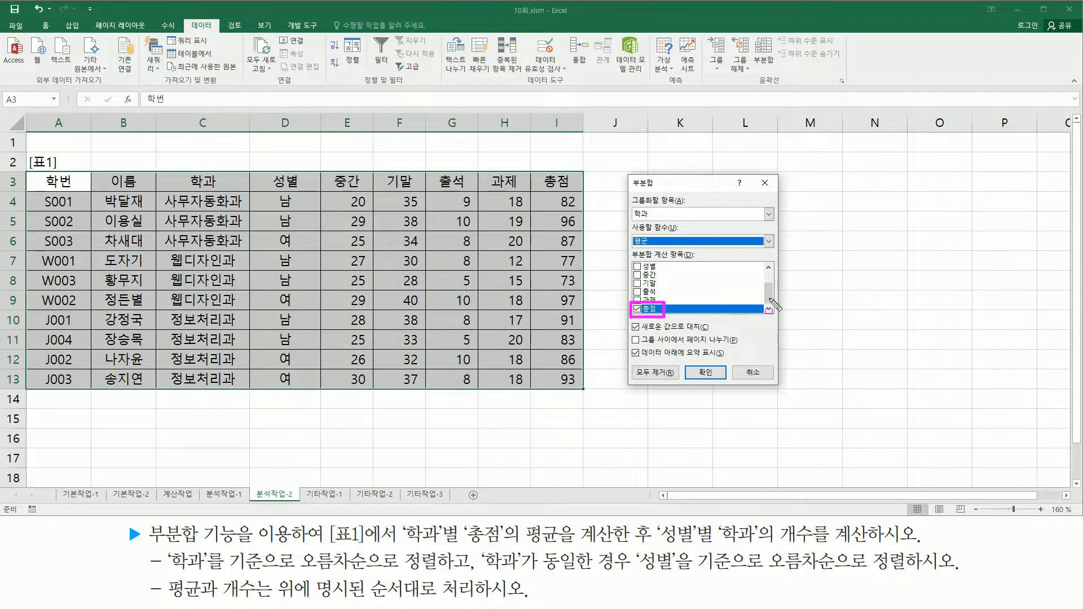
mouse_move(770, 299)
left_mouse_down()
mouse_move(769, 274)
mouse_move(769, 292)
left_mouse_up()
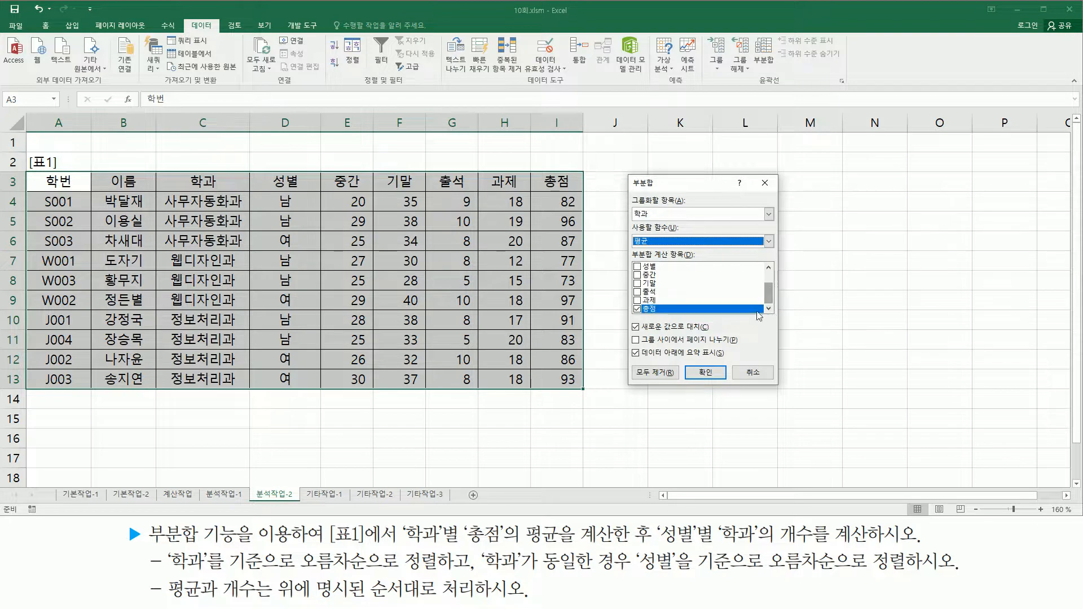
left_click(696, 373)
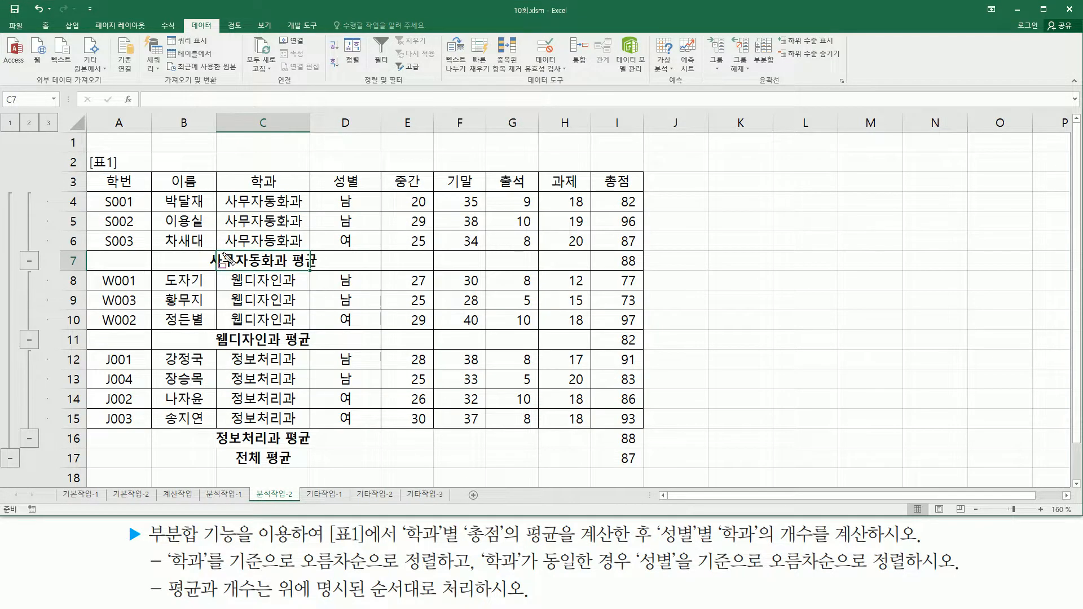
left_click_drag(596, 169, 639, 193)
mouse_move(612, 249)
left_mouse_down()
mouse_move(652, 263)
mouse_move(655, 276)
left_mouse_up()
left_click_drag(607, 332, 639, 348)
left_click_drag(616, 430, 639, 446)
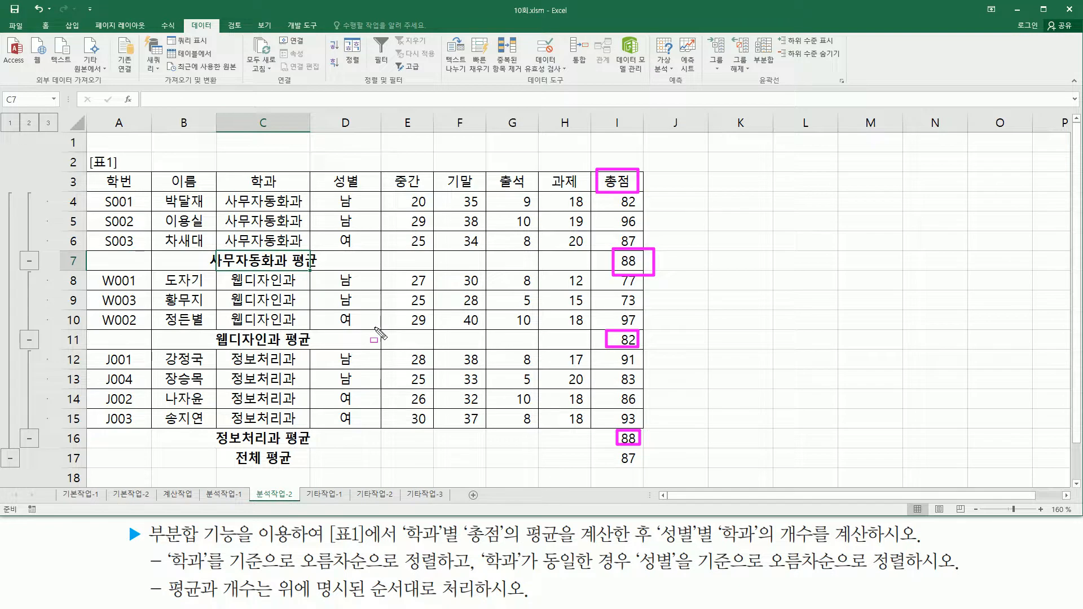
key("Escape")
mouse_move(653, 519)
left_mouse_down()
mouse_move(652, 558)
mouse_move(812, 547)
left_mouse_up()
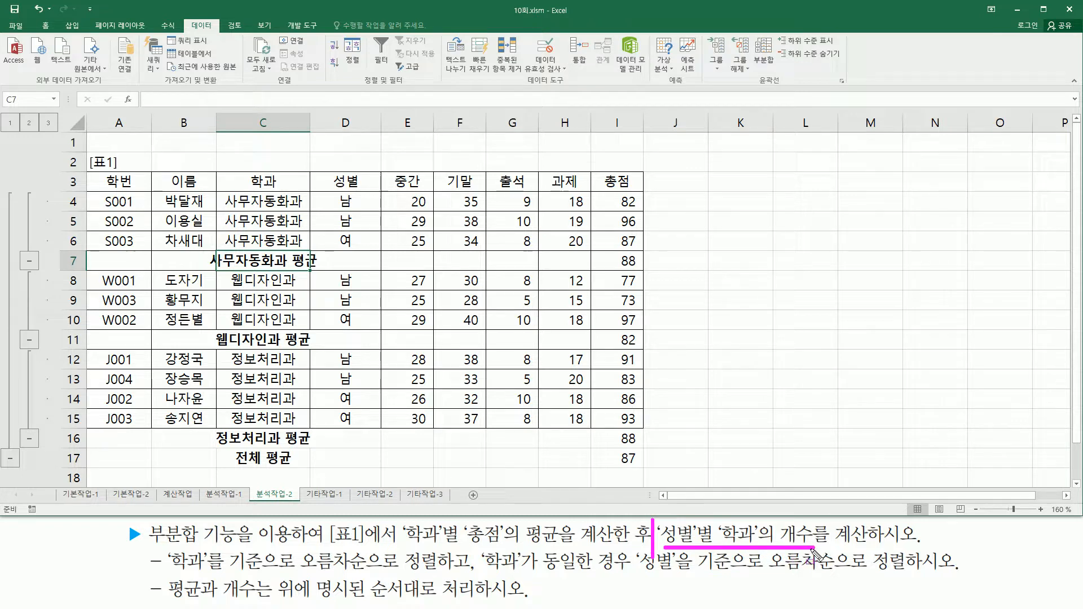
key("Escape")
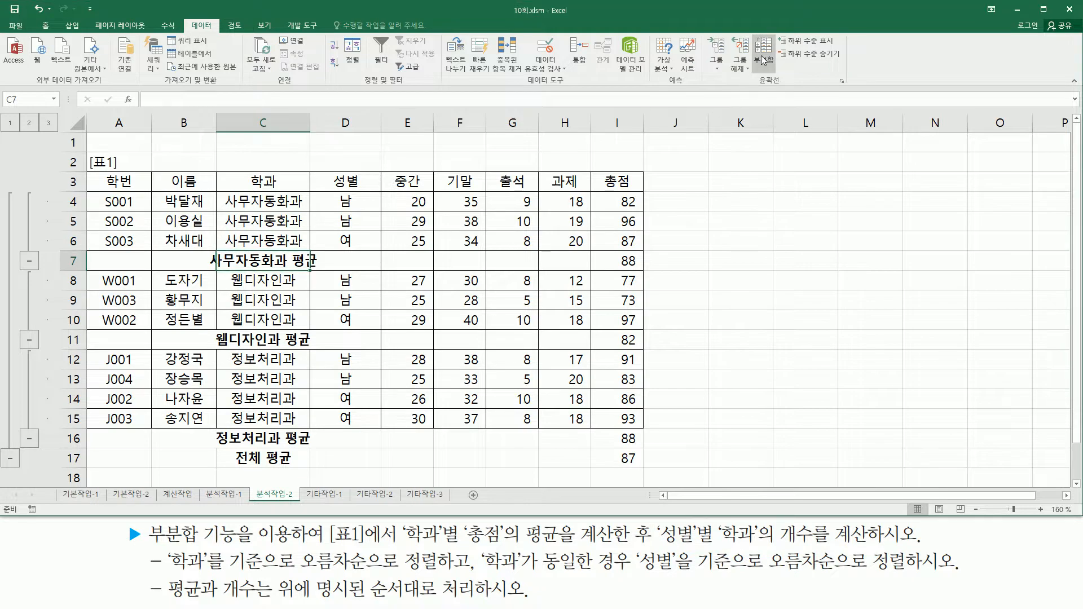
Step: Start a second subtotal on [표1], grouped by 성별 with 개수 as the function
left_click(763, 60)
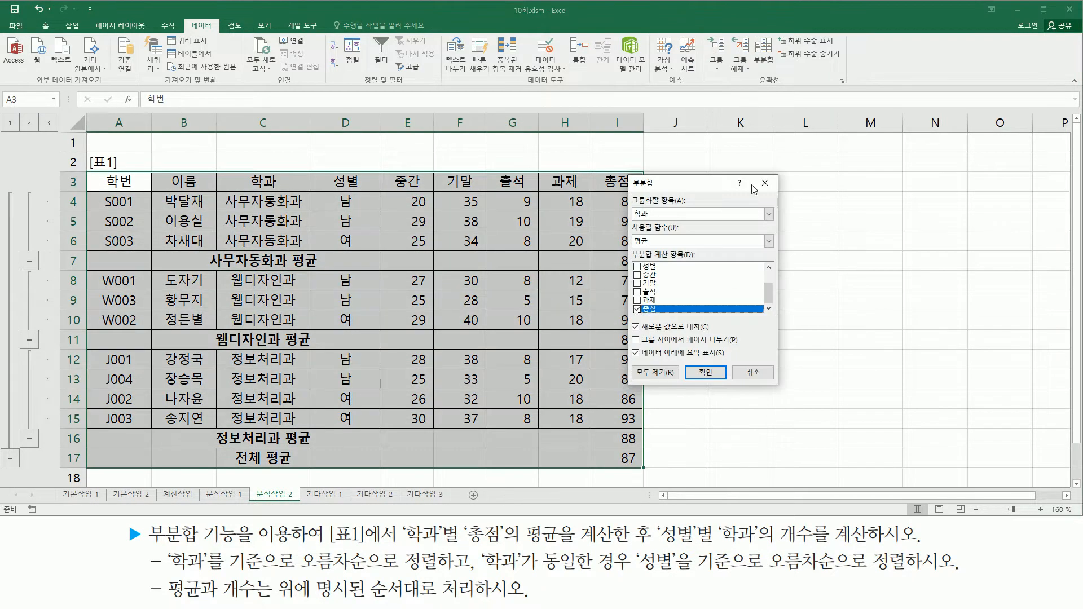
left_click(675, 215)
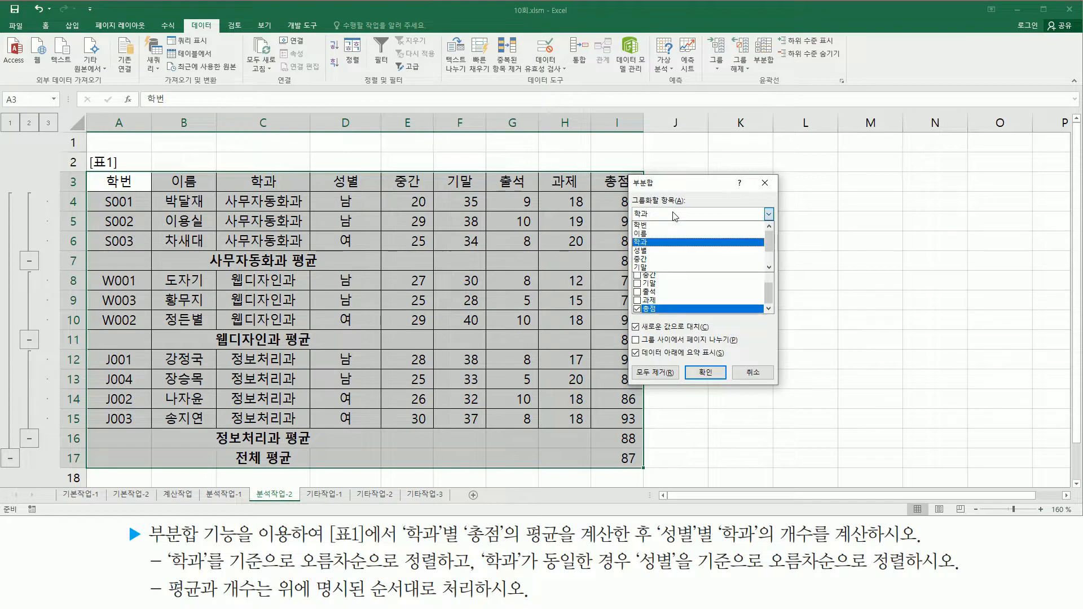
left_click(653, 259)
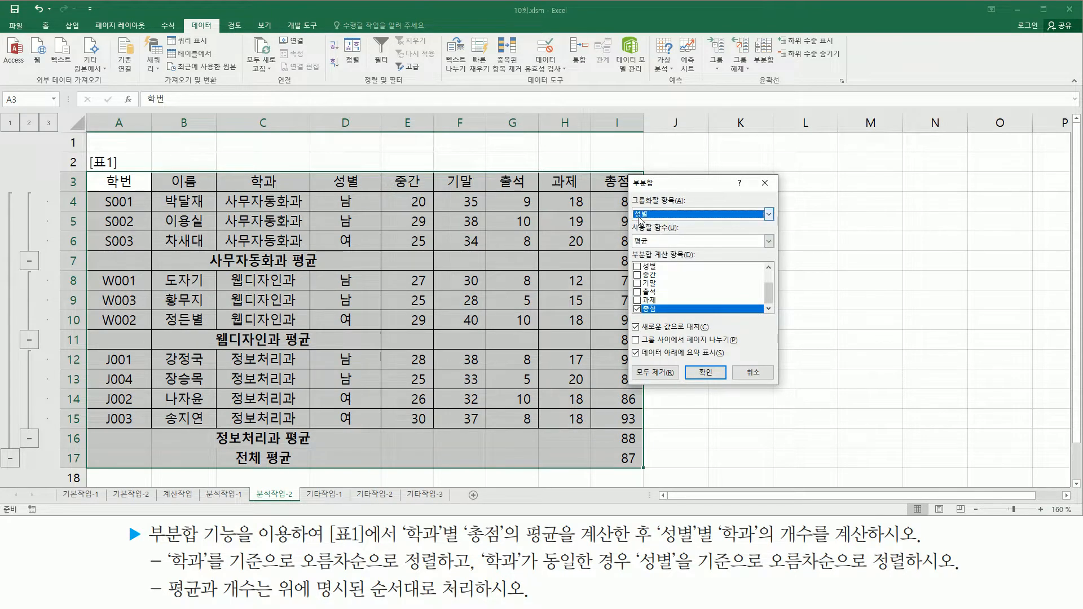
left_click(667, 242)
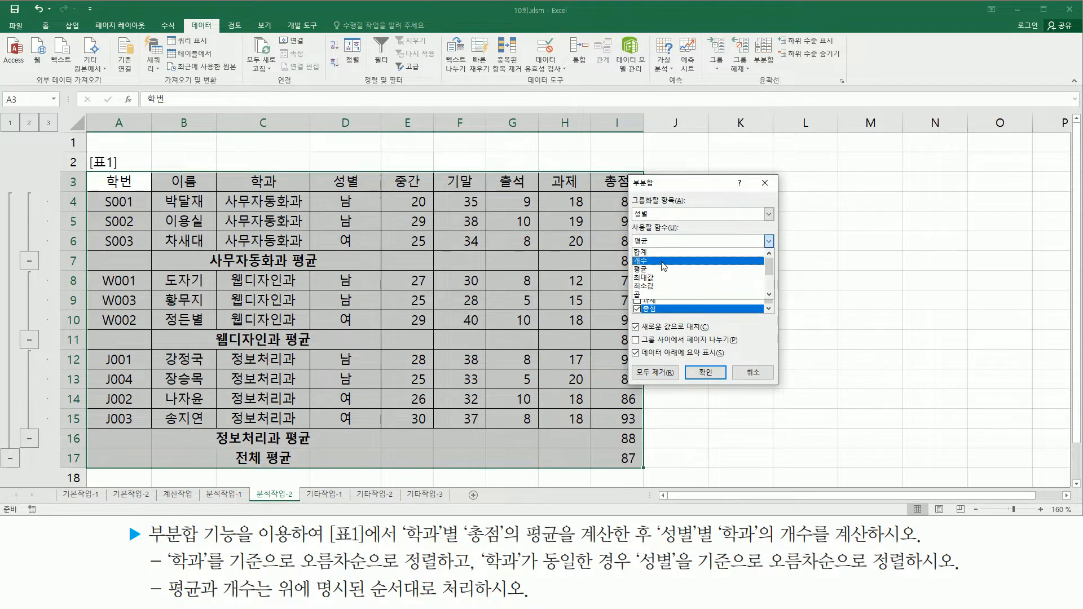
left_click(664, 261)
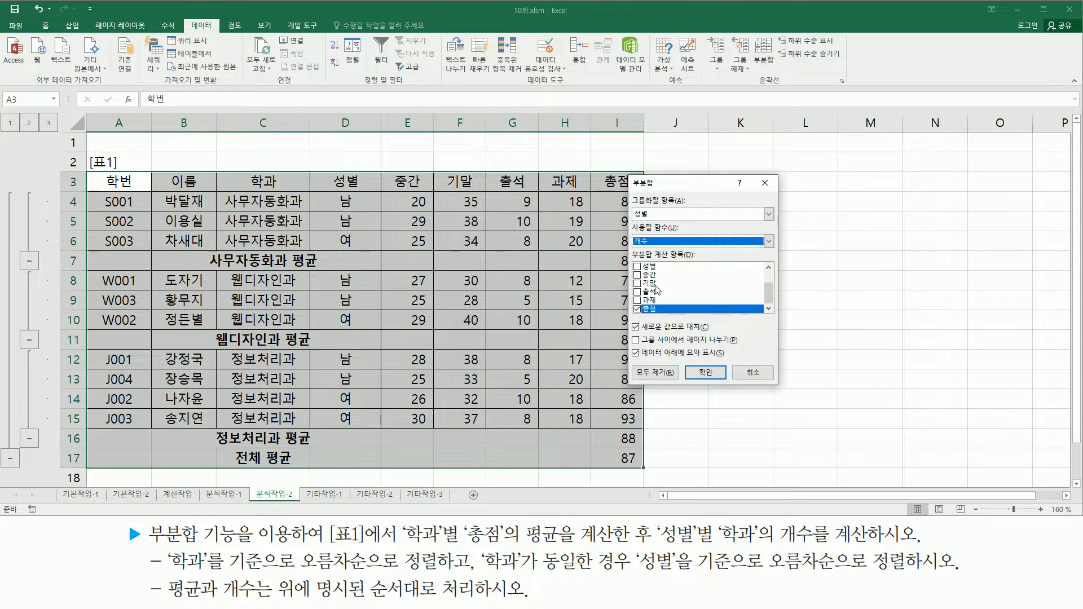
Step: Deselect 총점 and select 학과 as the item counted by the second subtotal
left_click(637, 309)
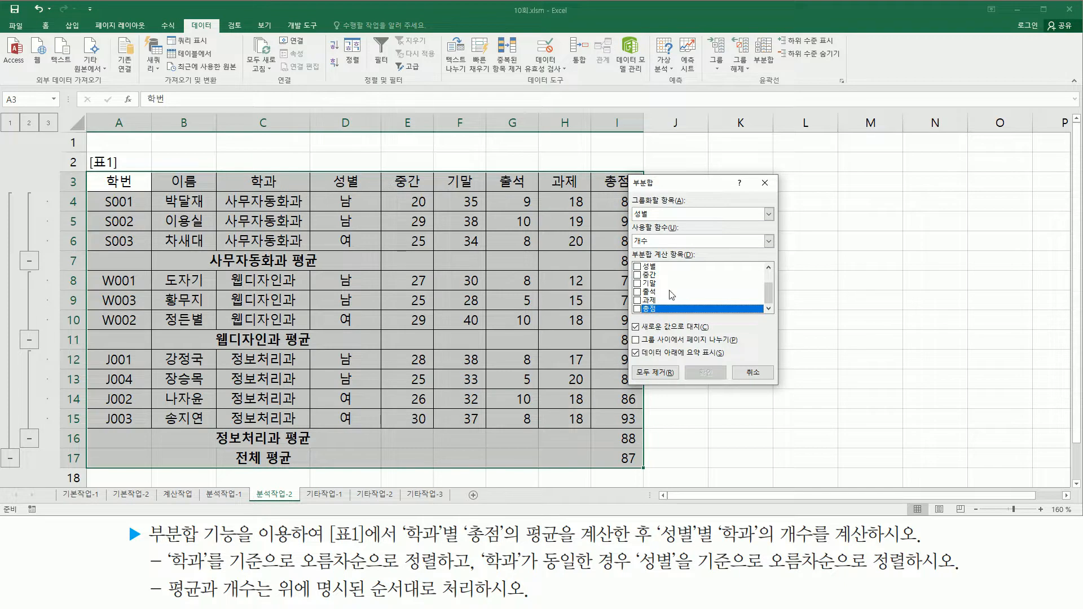
left_click(772, 278)
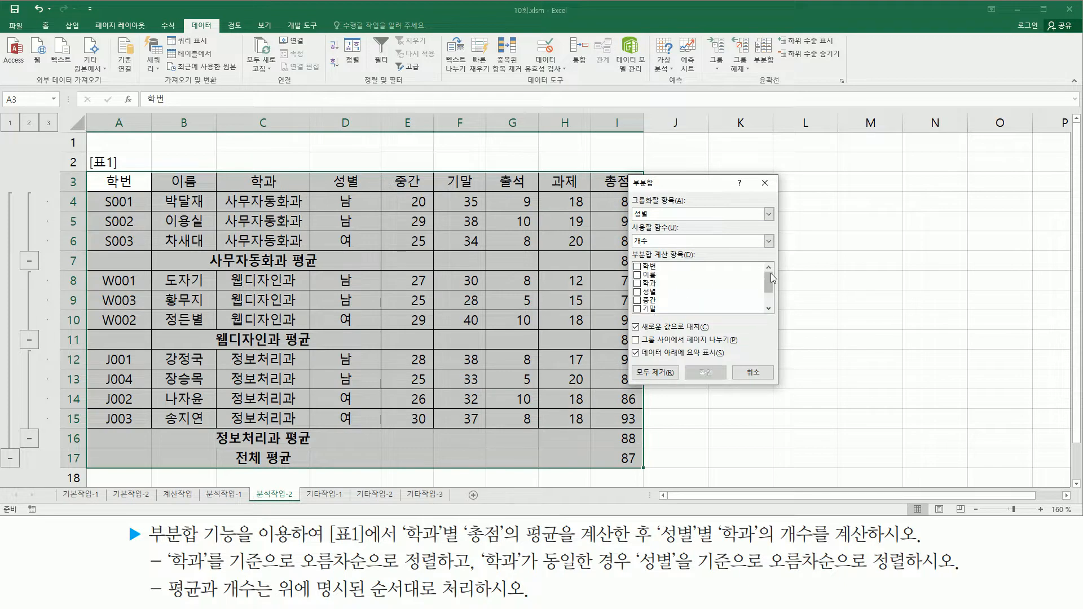
left_click(637, 284)
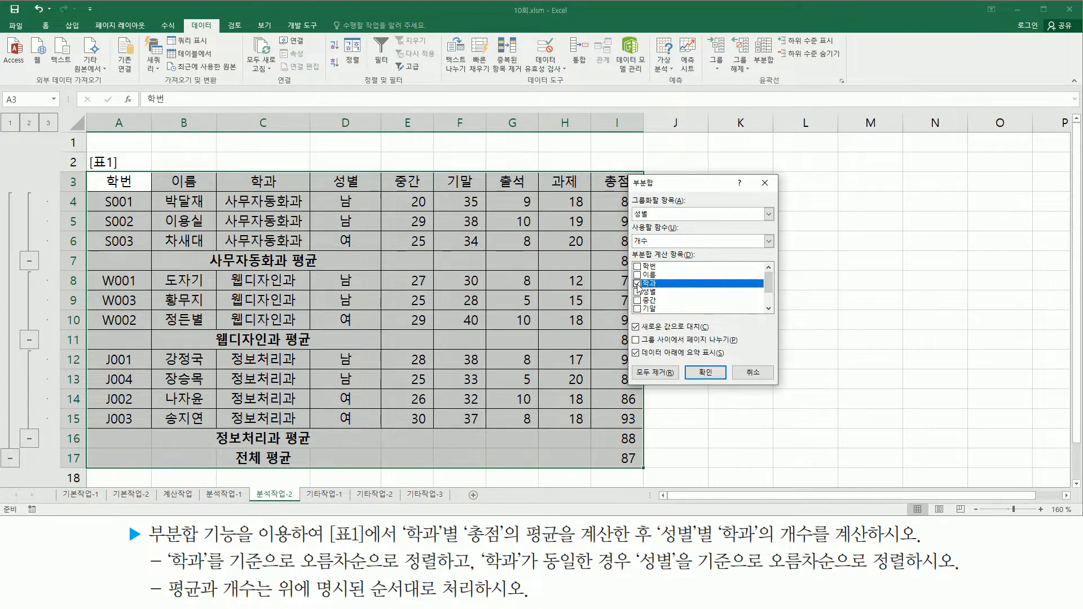
left_click_drag(630, 274, 664, 292)
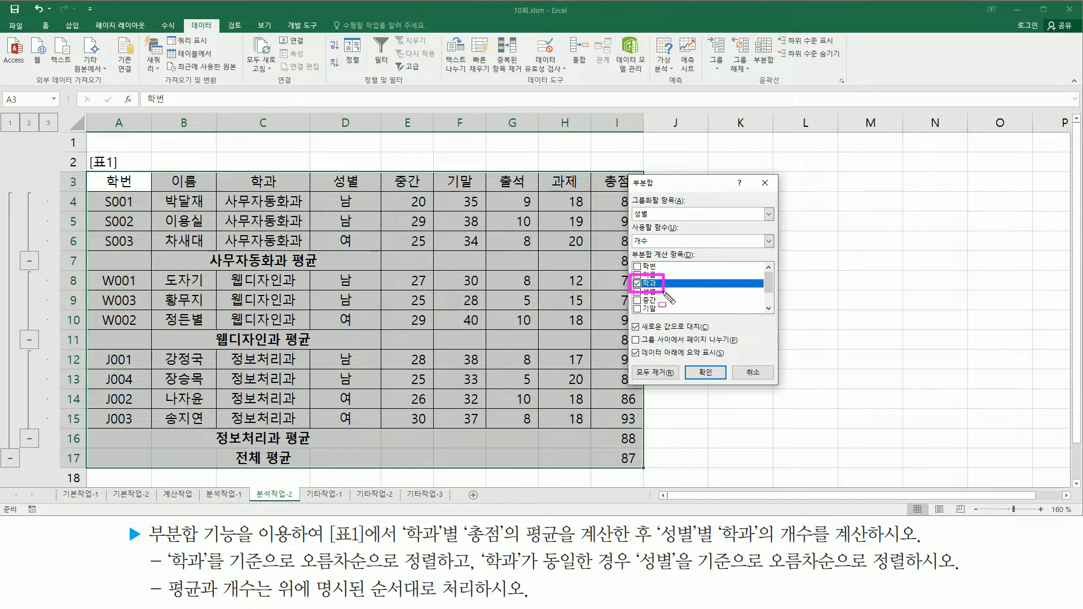
mouse_move(630, 221)
left_mouse_down()
mouse_move(682, 274)
mouse_move(668, 248)
left_mouse_up()
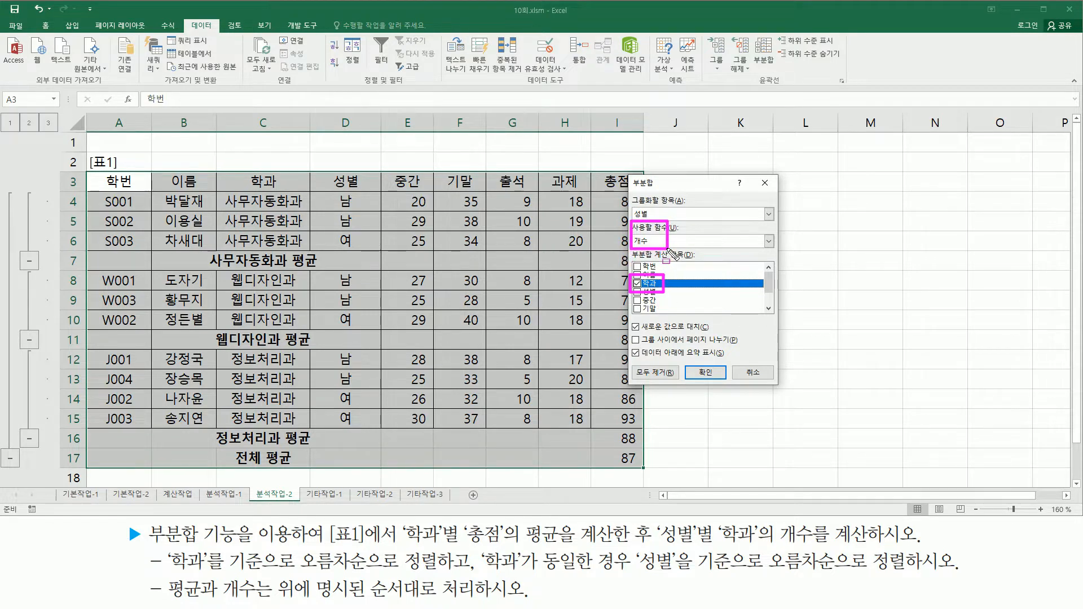
key("Escape")
left_click_drag(633, 275, 667, 291)
mouse_move(632, 231)
left_mouse_down()
mouse_move(651, 232)
mouse_move(650, 249)
mouse_move(632, 232)
left_mouse_up()
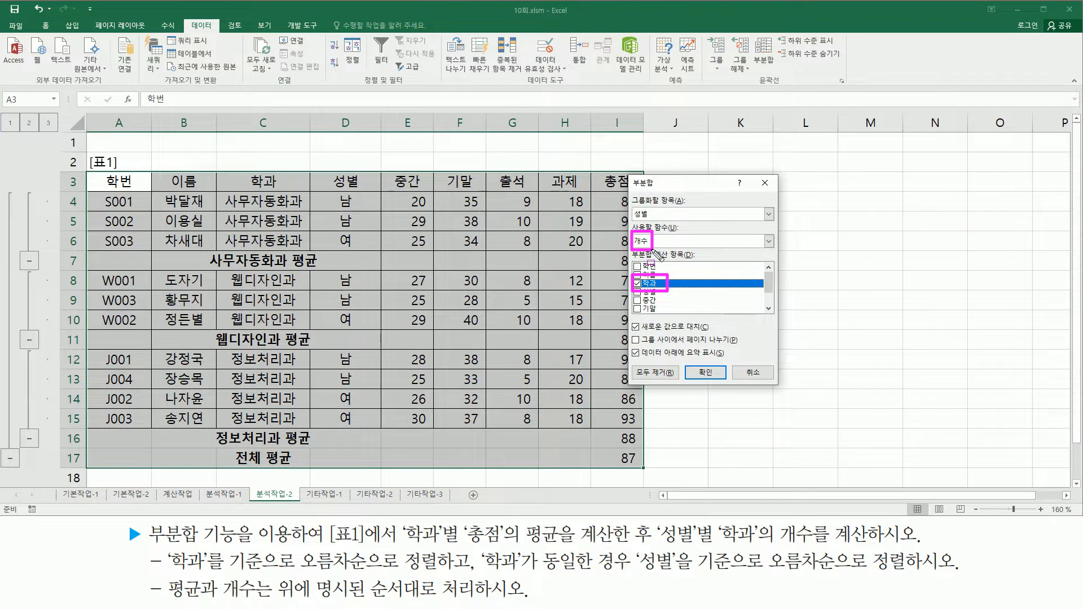
left_click_drag(710, 253, 717, 258)
left_click_drag(629, 320, 714, 339)
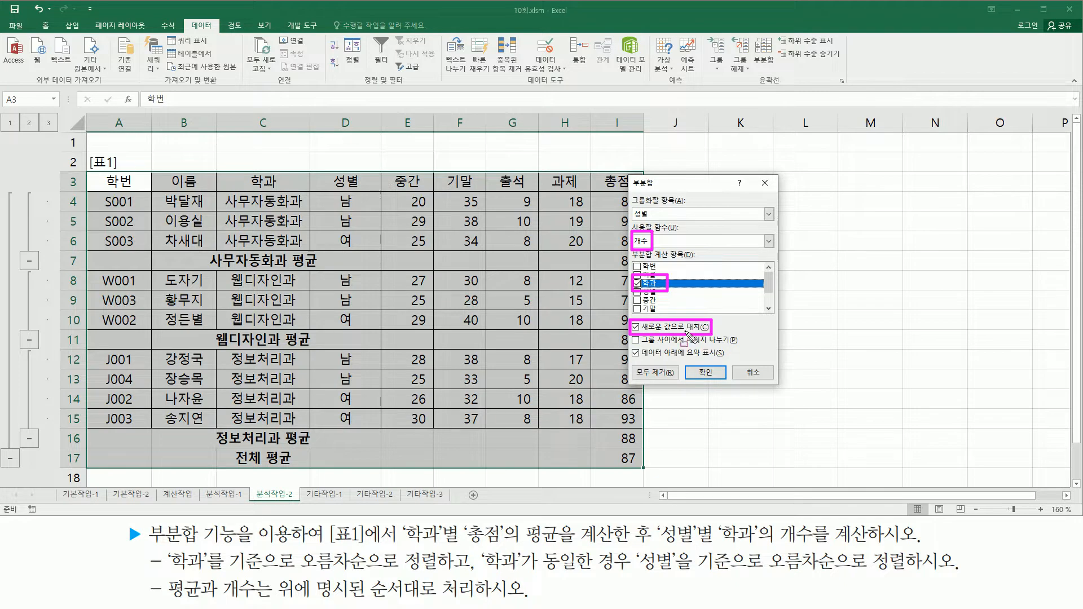
key("Escape")
Step: Turn off 새로운 값으로 대치 for the second subtotal and apply it to [표1]
left_click(642, 332)
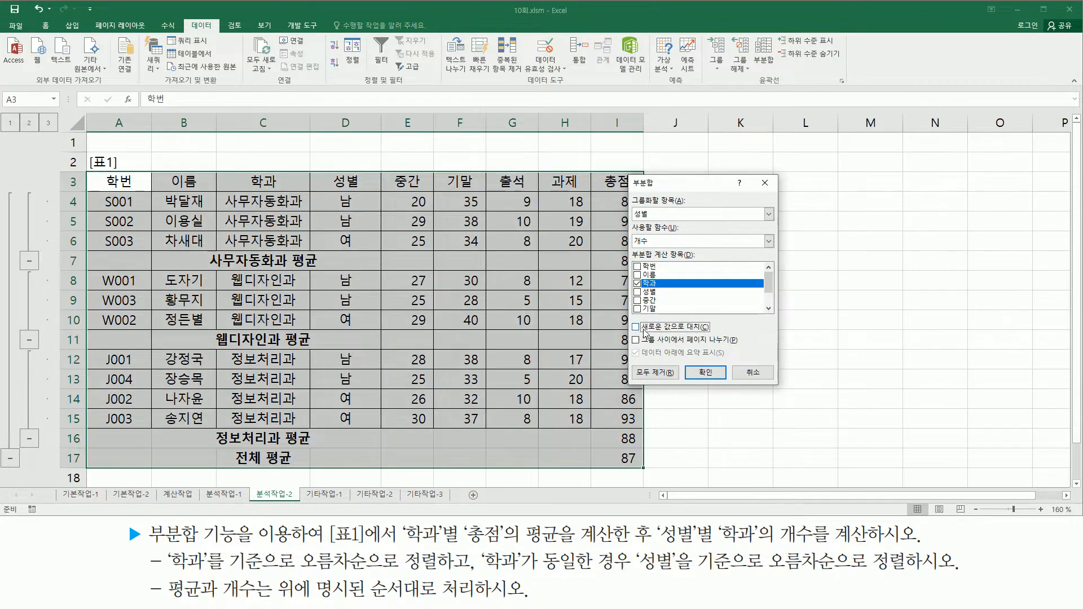
left_click(702, 373)
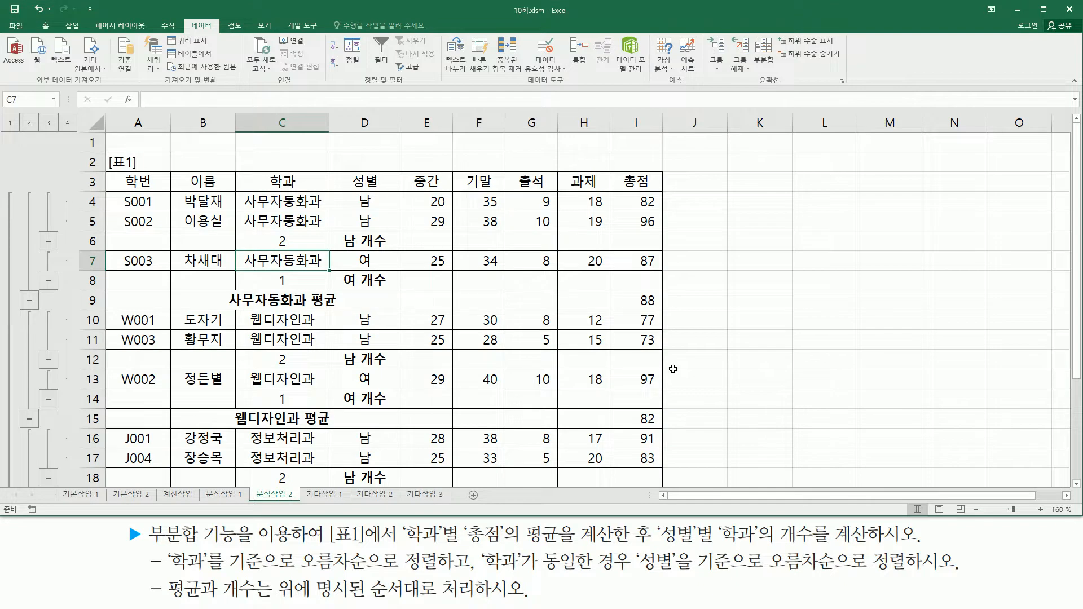
left_click_drag(269, 228, 395, 257)
left_click_drag(276, 247, 285, 247)
left_click_drag(276, 287, 392, 292)
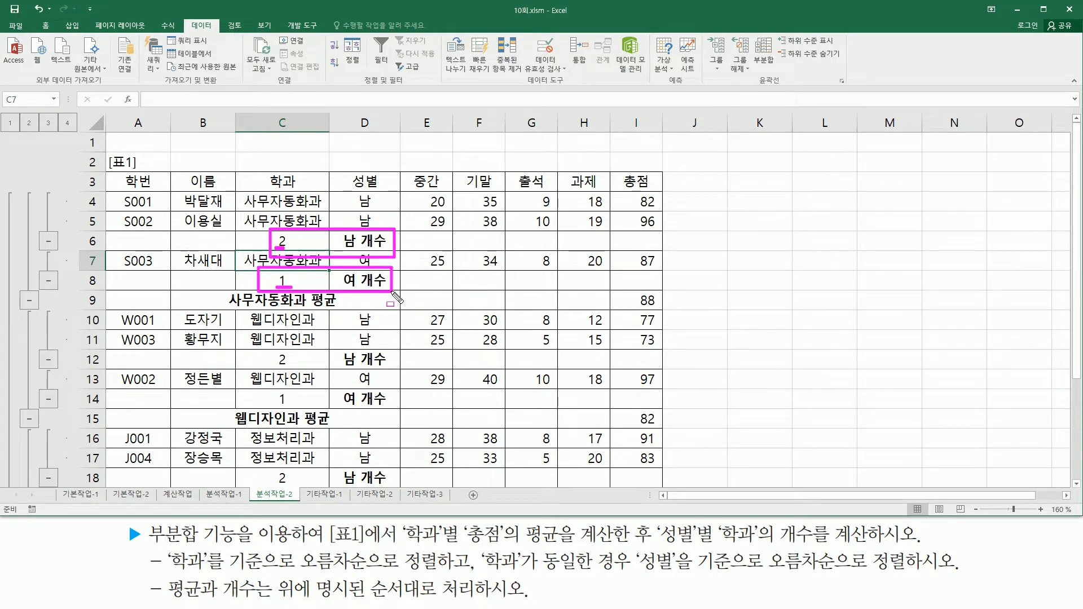
key("Escape")
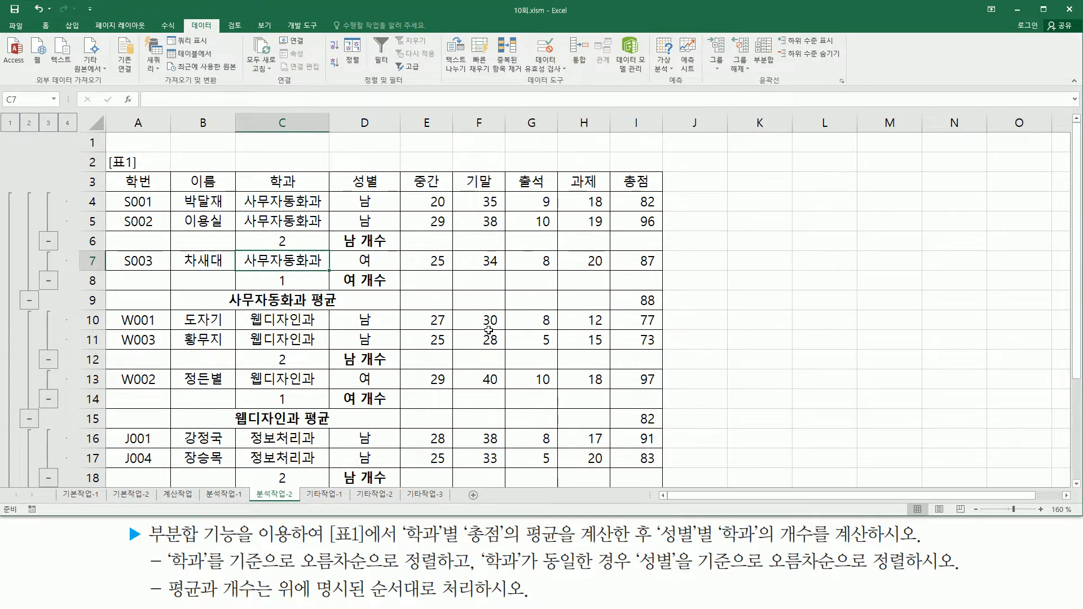
scroll(488, 327, "down", 3)
scroll(488, 330, "up", 3)
left_click_drag(225, 289, 337, 312)
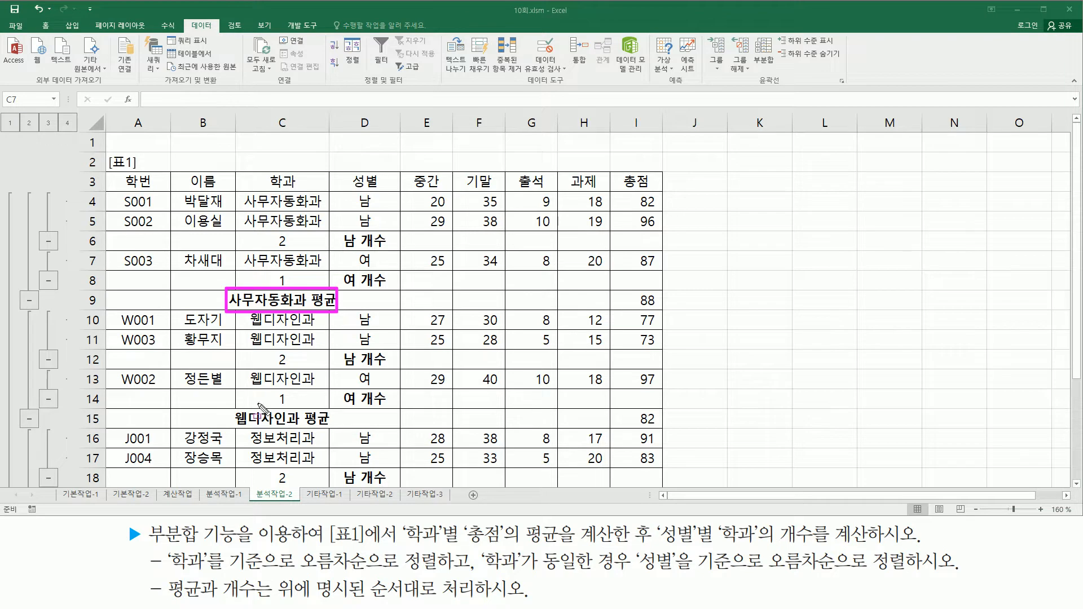
left_click_drag(229, 407, 333, 430)
key("Escape")
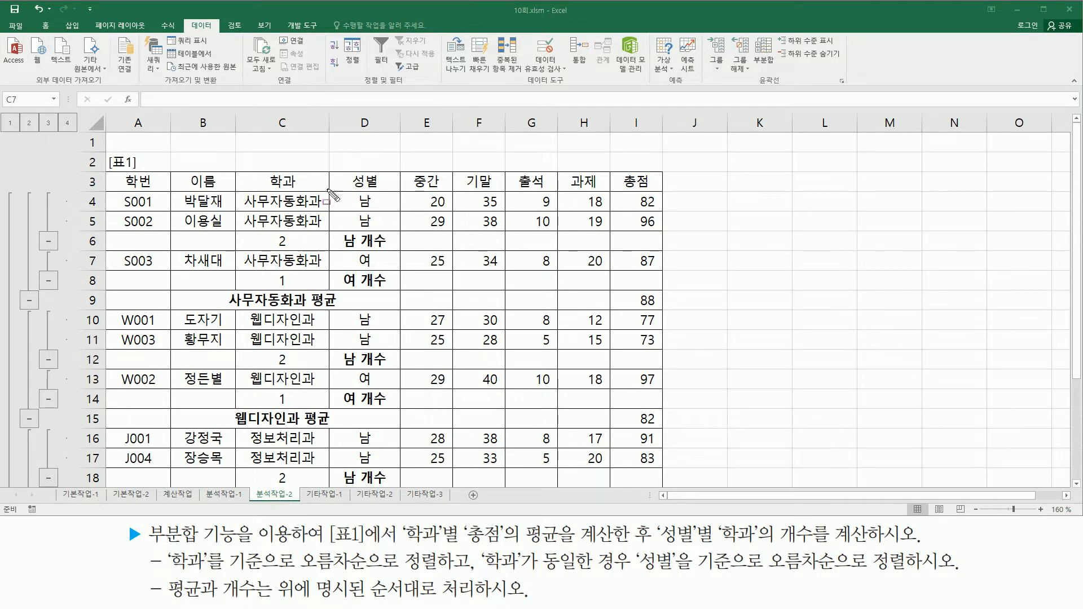
Step: Widen column C so the 학과 average labels fit inside their cells
left_click(330, 124)
key("ctrl+2")
left_click_drag(327, 120, 328, 134)
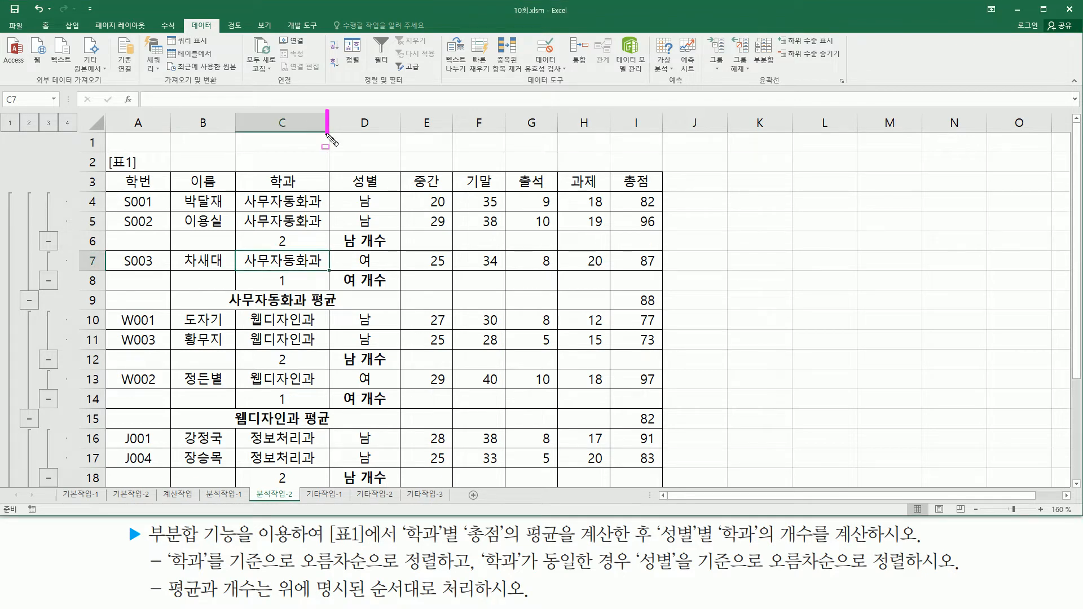
key("Escape")
left_click_drag(329, 123, 366, 123)
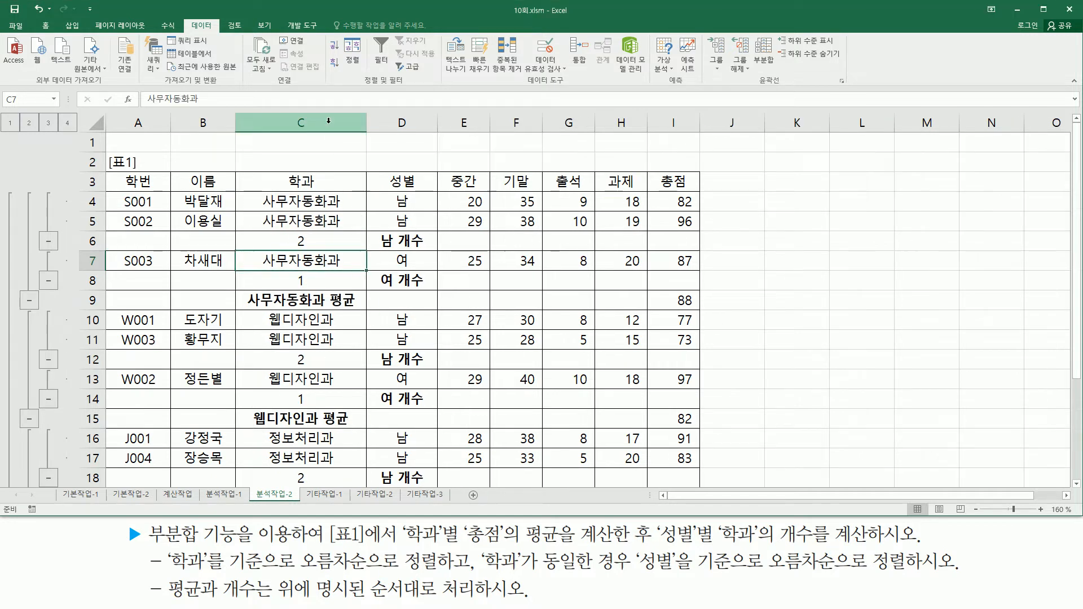
left_click(325, 317)
scroll(337, 349, "down", 3)
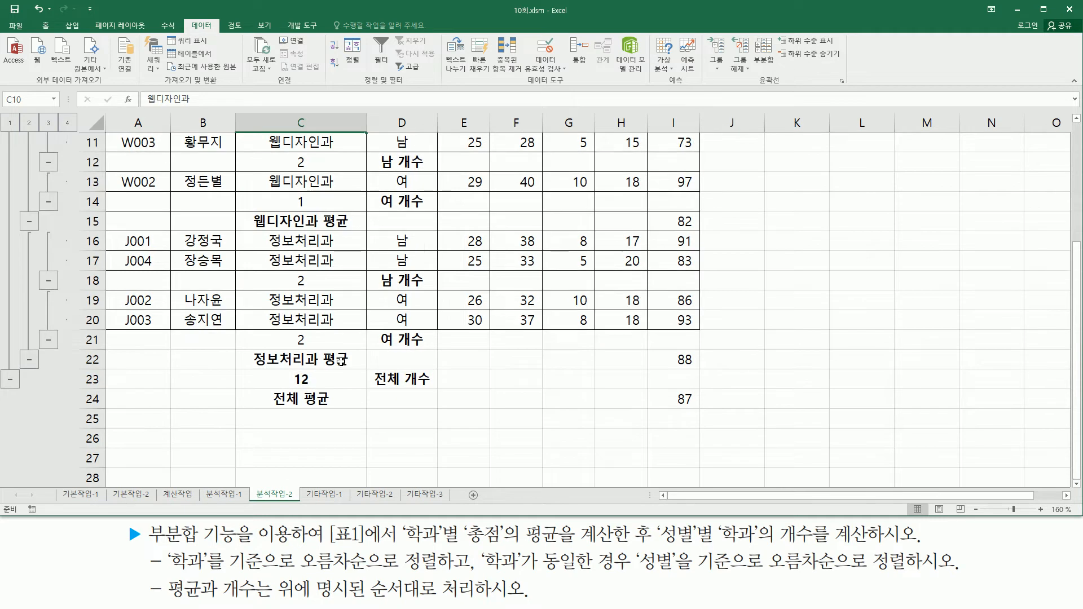
scroll(348, 360, "up", 4)
left_click(349, 287)
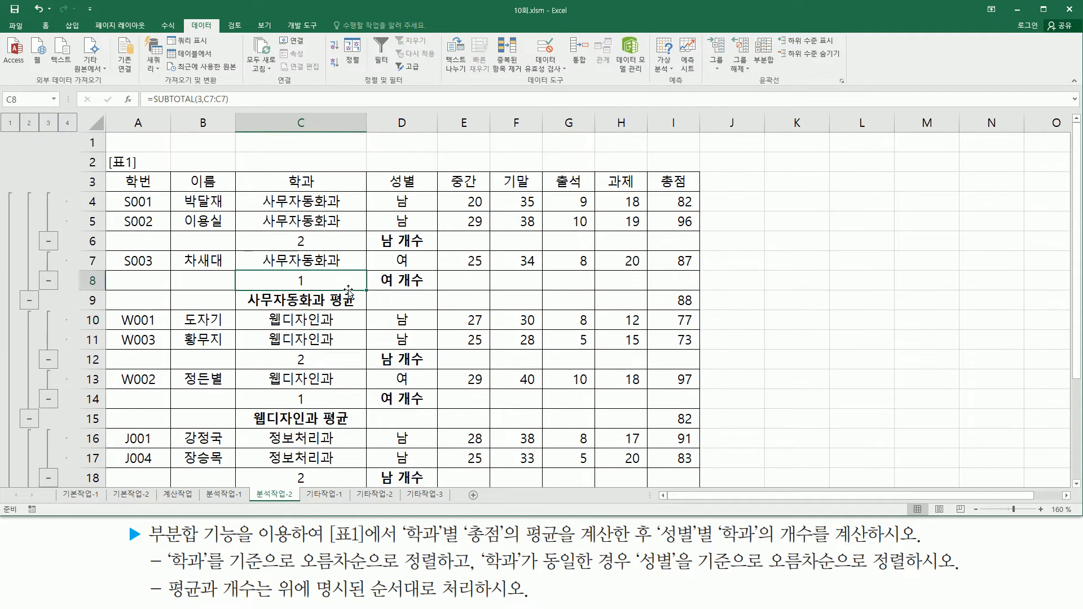
left_click(344, 316)
left_click(384, 358)
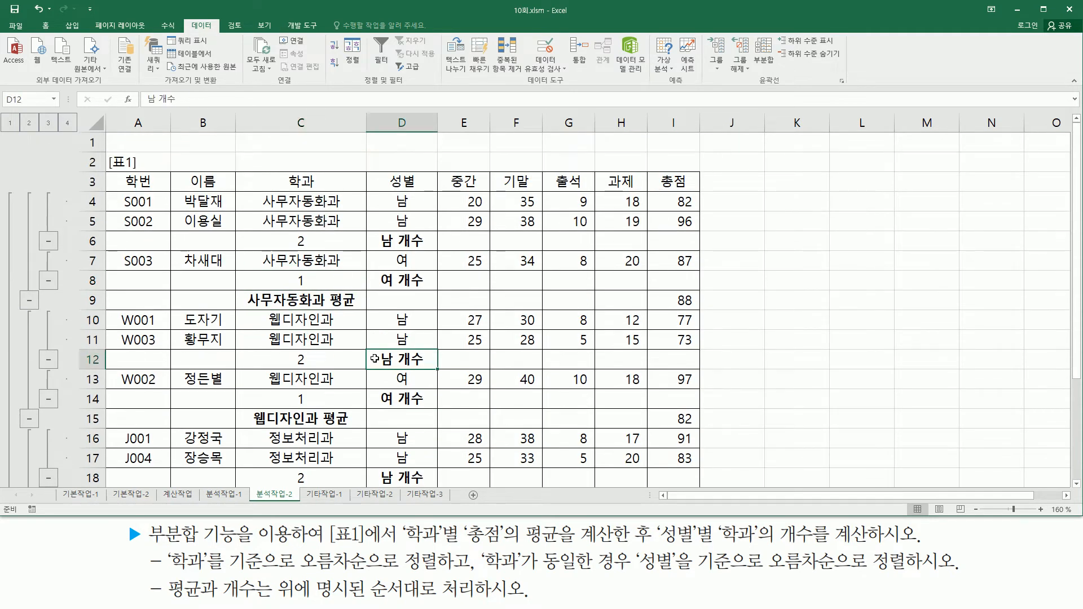